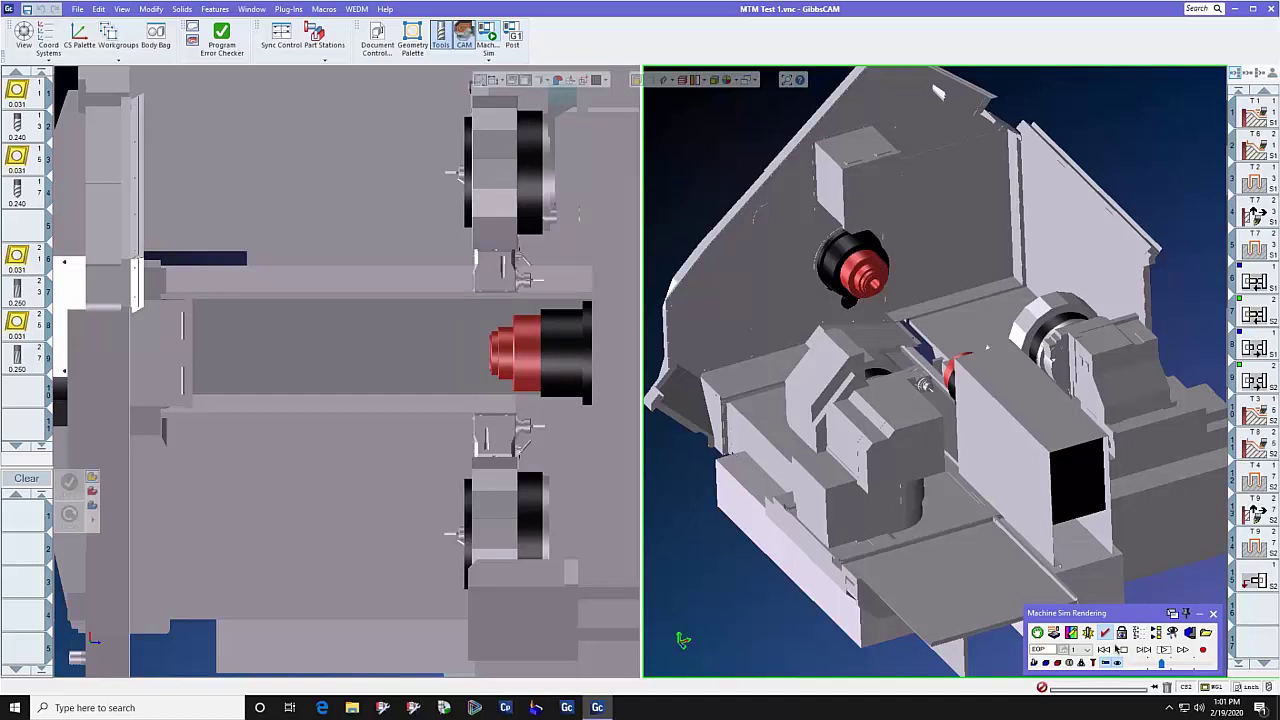
Step: Play the machine simulation of the MTM Test 1 part and close the simulation
{"action": "left_click", "coordinate": [1105, 650]}
{"action": "left_click", "coordinate": [1164, 650]}
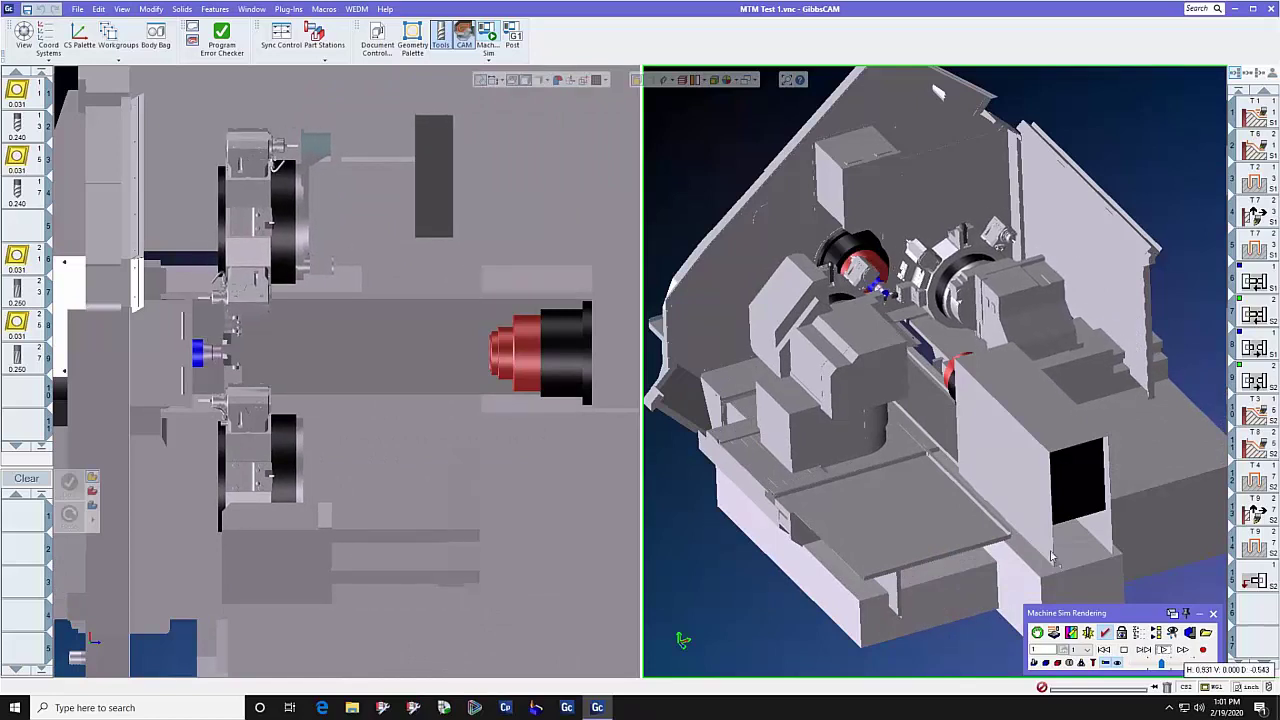
{"action": "left_click", "coordinate": [1213, 614]}
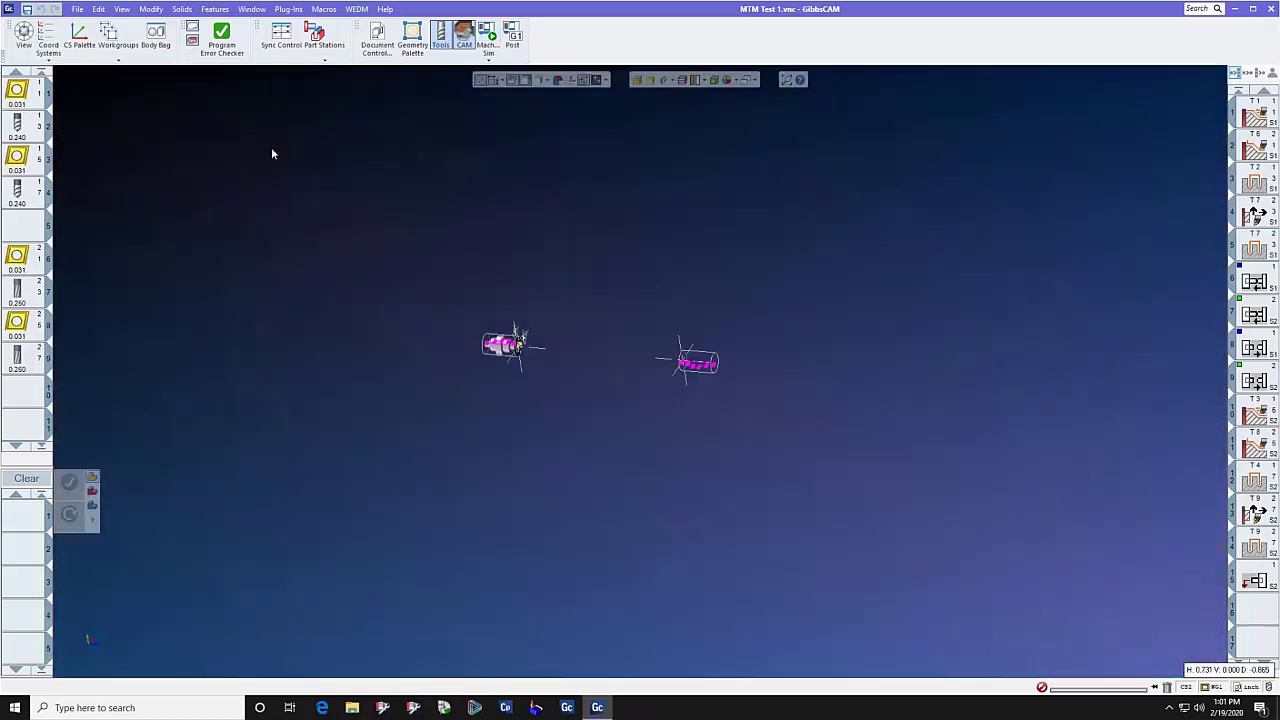
Step: Close MTM Test 1.vnc without saving changes and open NLX1500-500 Test 1.vnc
{"action": "left_click", "coordinate": [77, 10]}
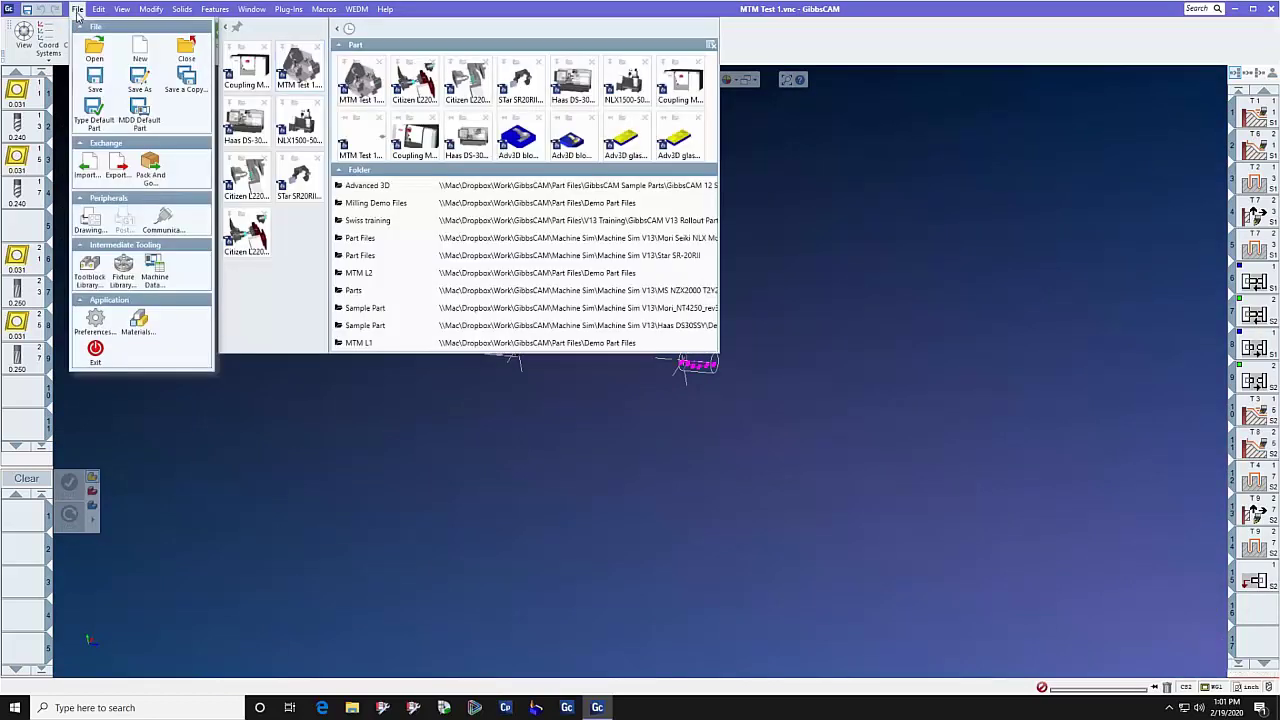
{"action": "left_click", "coordinate": [186, 52]}
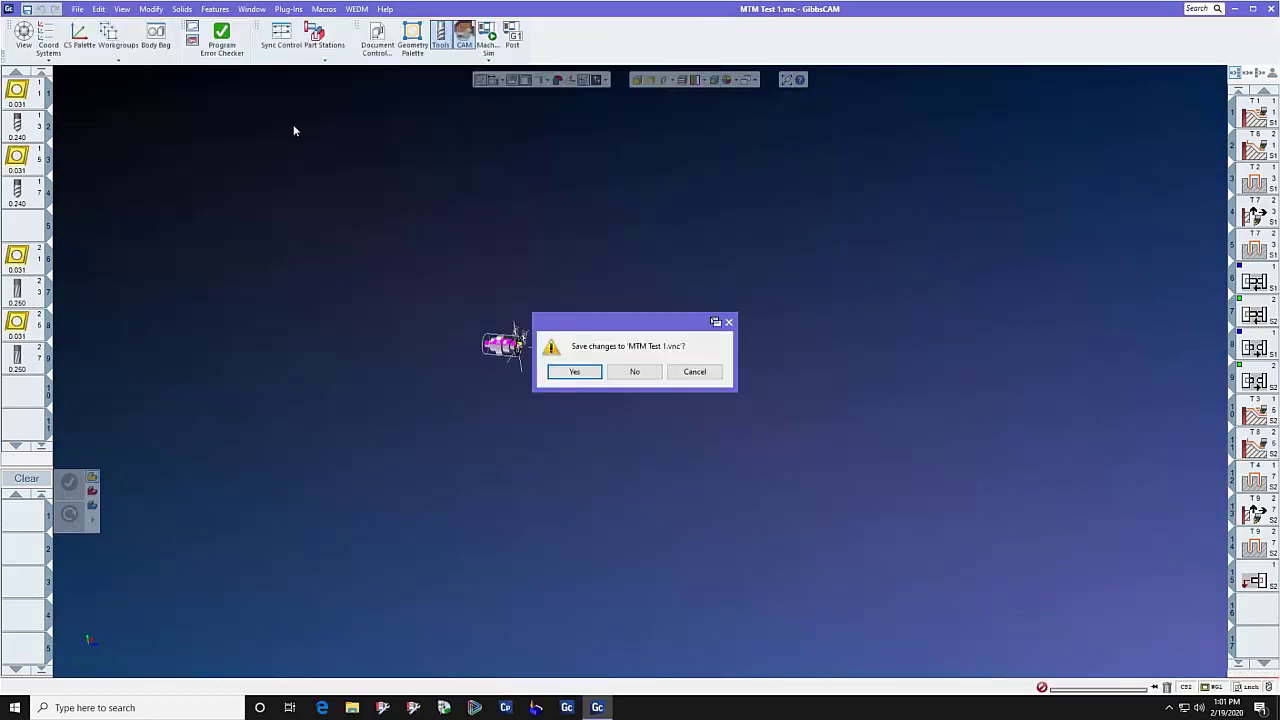
{"action": "left_click", "coordinate": [634, 371]}
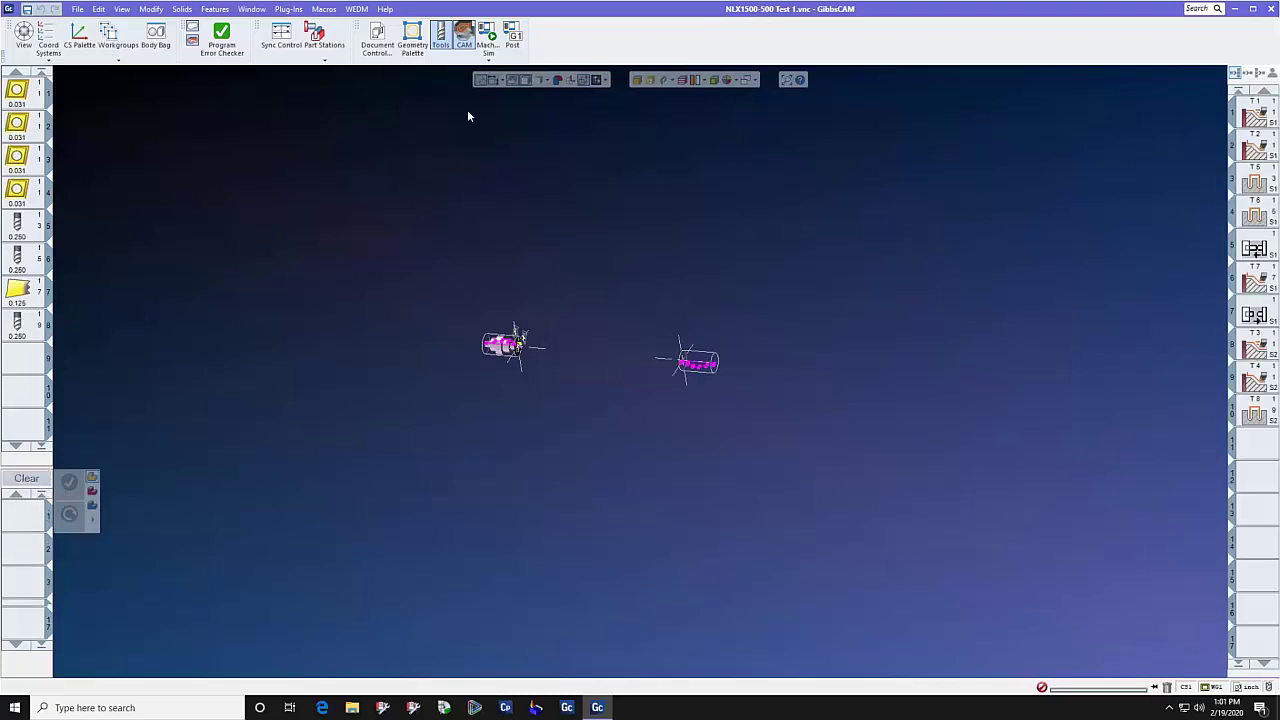
Step: Run Machine Sim on the NLX1500-500 Test 1 part and close the simulation
{"action": "left_click", "coordinate": [488, 50]}
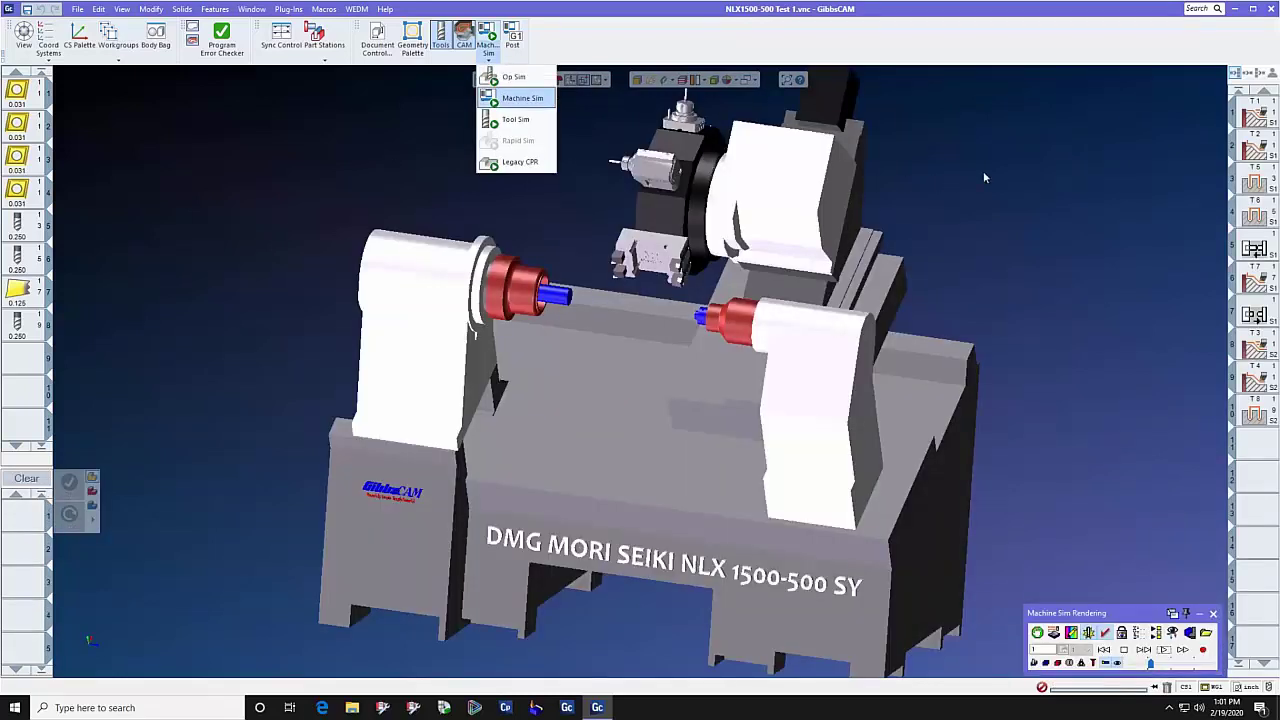
{"action": "left_click", "coordinate": [700, 258]}
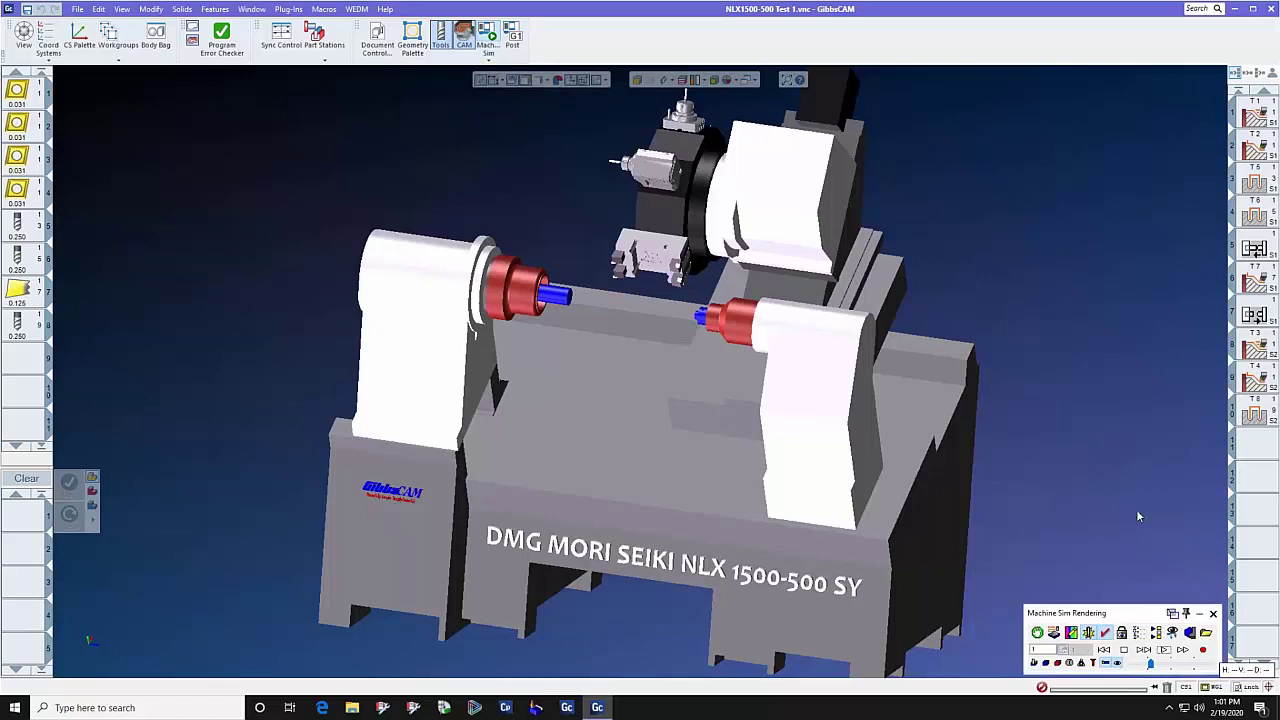
{"action": "left_click", "coordinate": [1164, 649]}
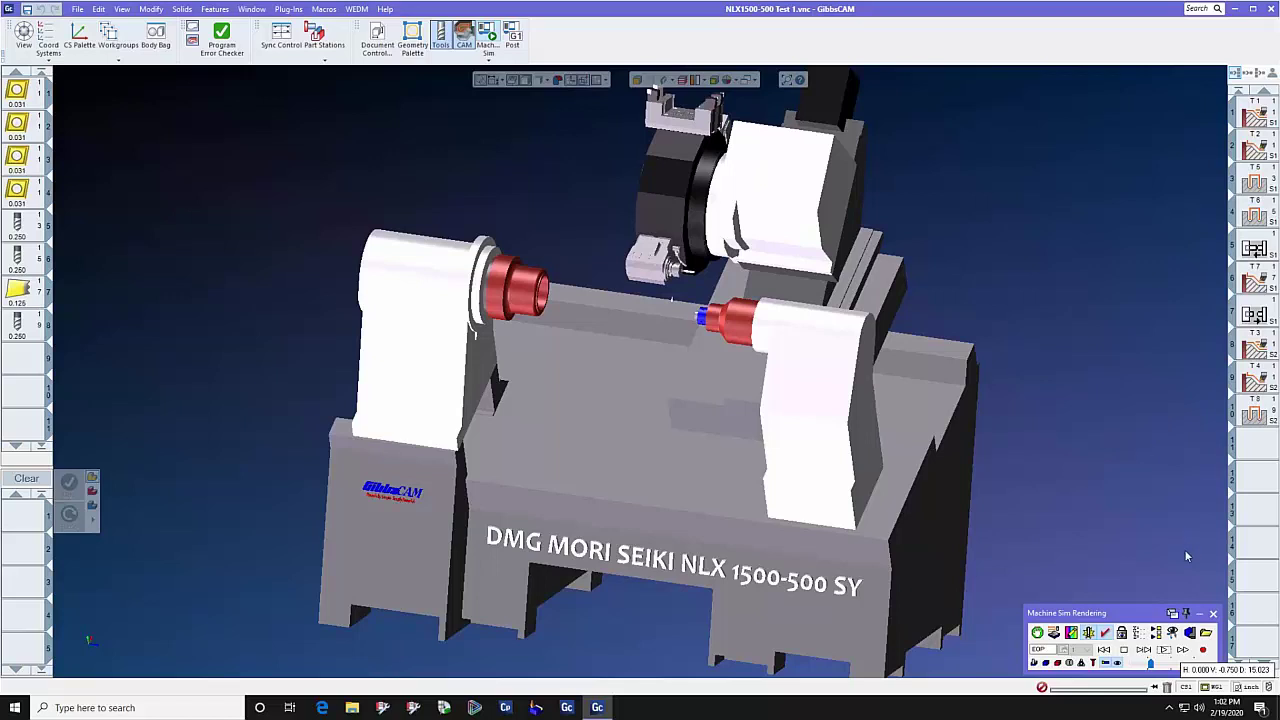
{"action": "left_click", "coordinate": [1213, 614]}
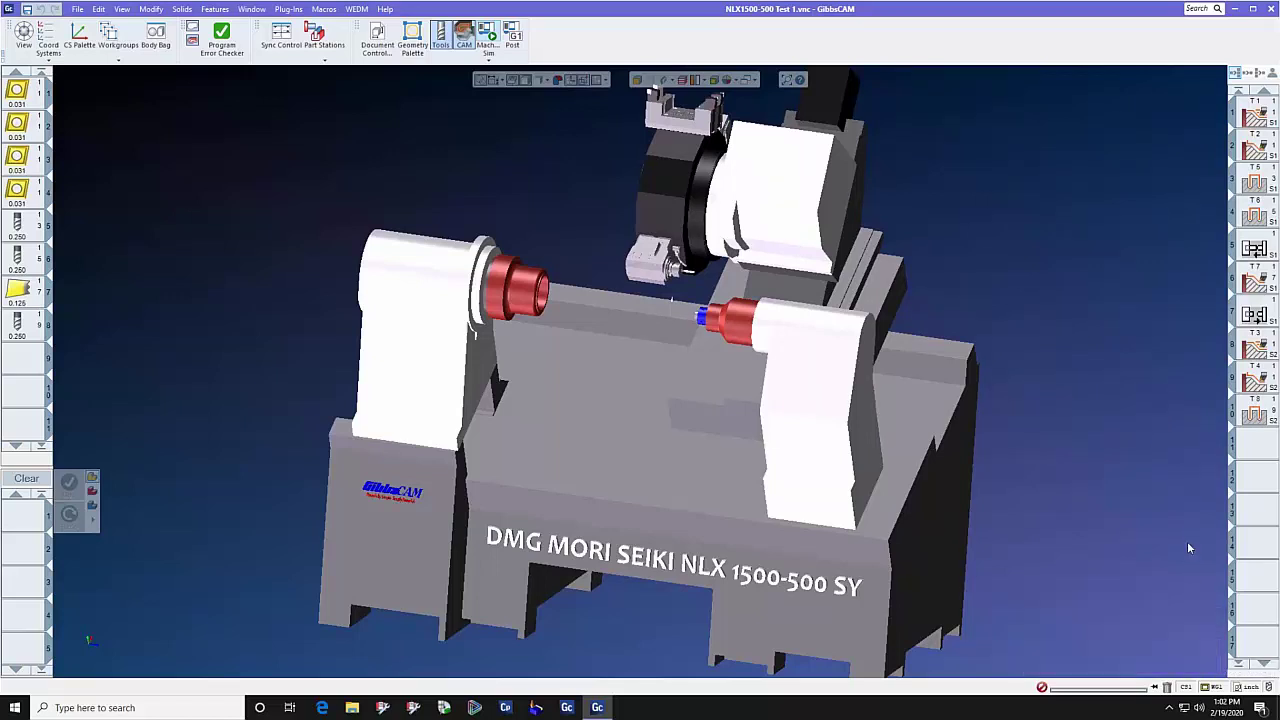
Step: Examine the type, position and dimension summaries of the turning tools and drills in the tool list
{"action": "mouse_move", "coordinate": [92, 638]}
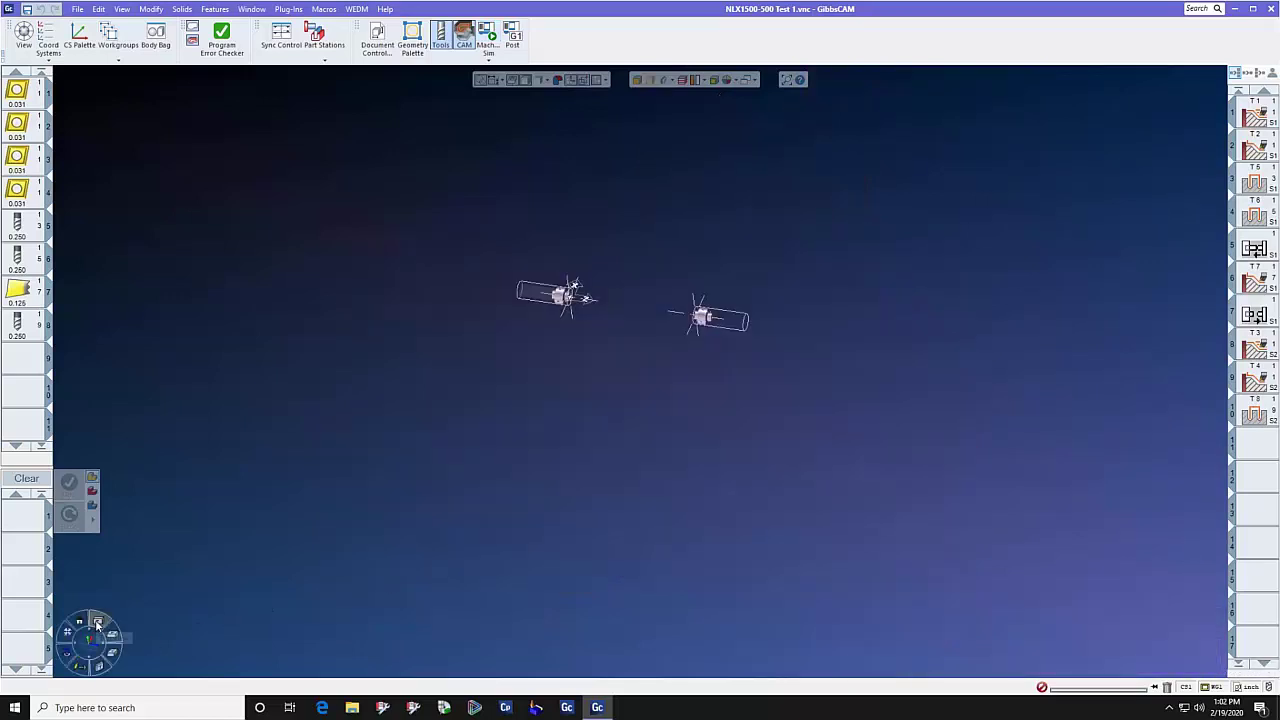
{"action": "left_click", "coordinate": [97, 622]}
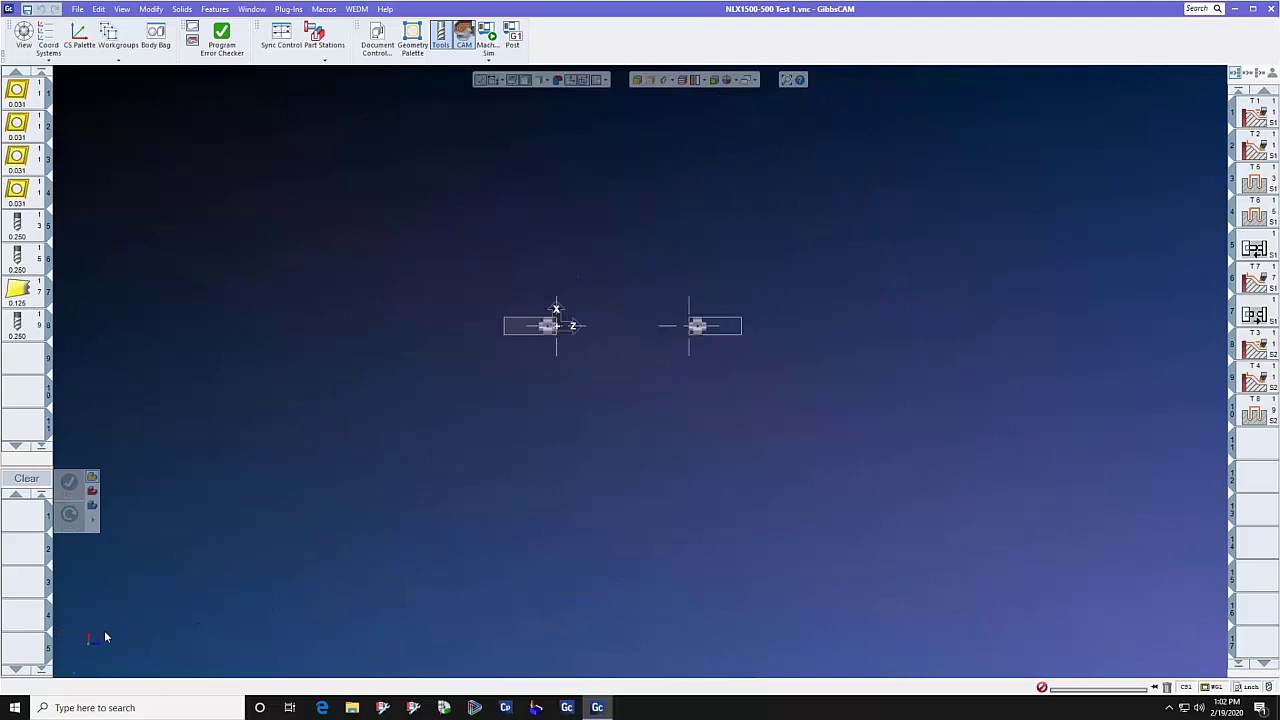
{"action": "left_click", "coordinate": [66, 632]}
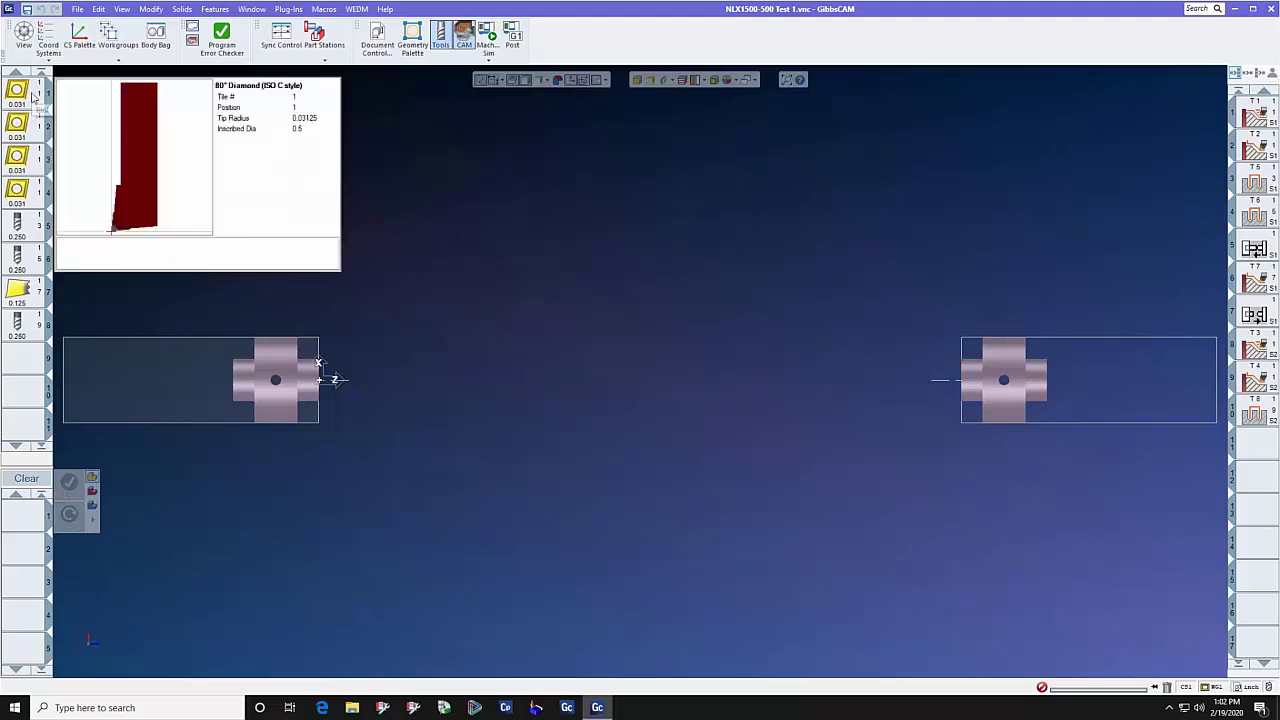
{"action": "mouse_move", "coordinate": [24, 128]}
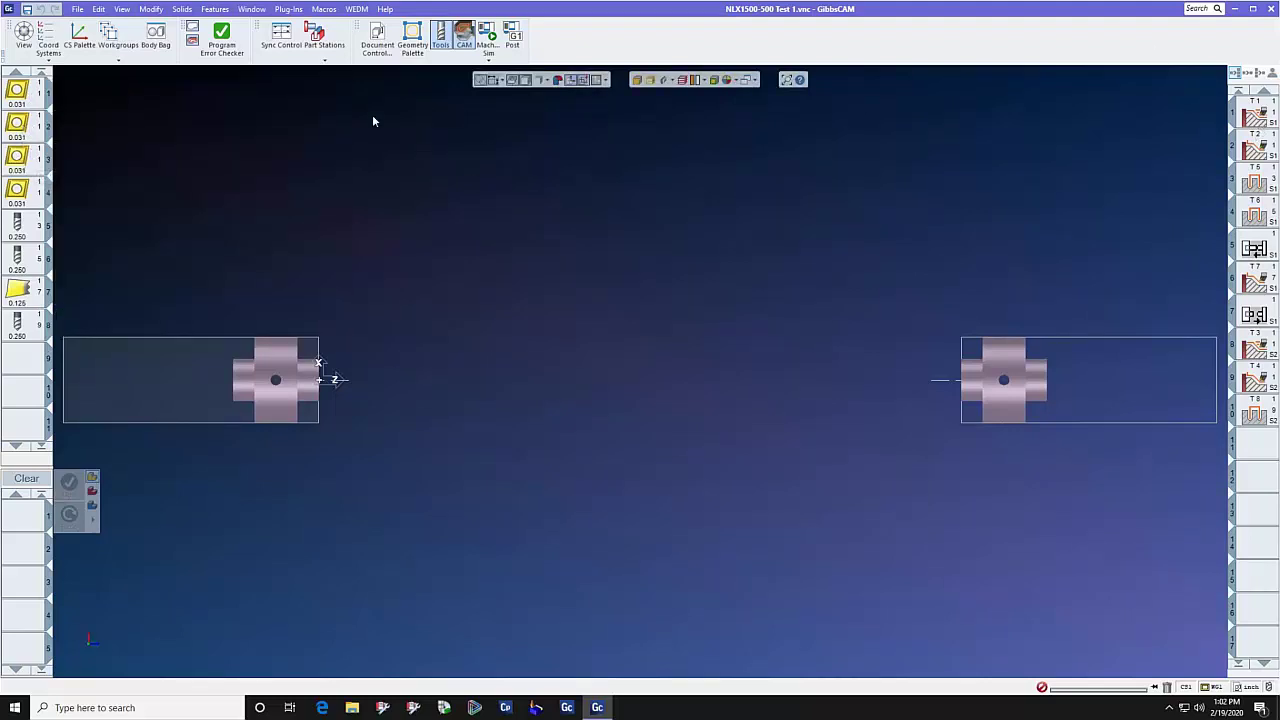
{"action": "mouse_move", "coordinate": [33, 101]}
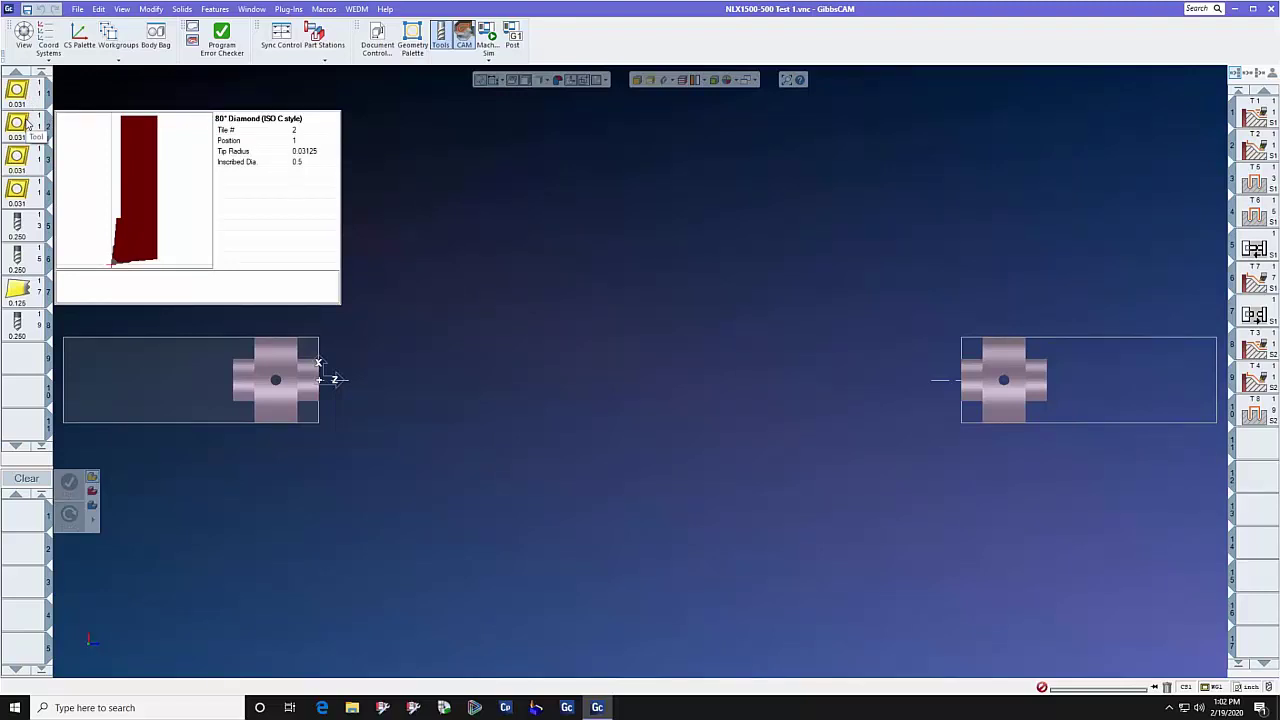
{"action": "mouse_move", "coordinate": [29, 157]}
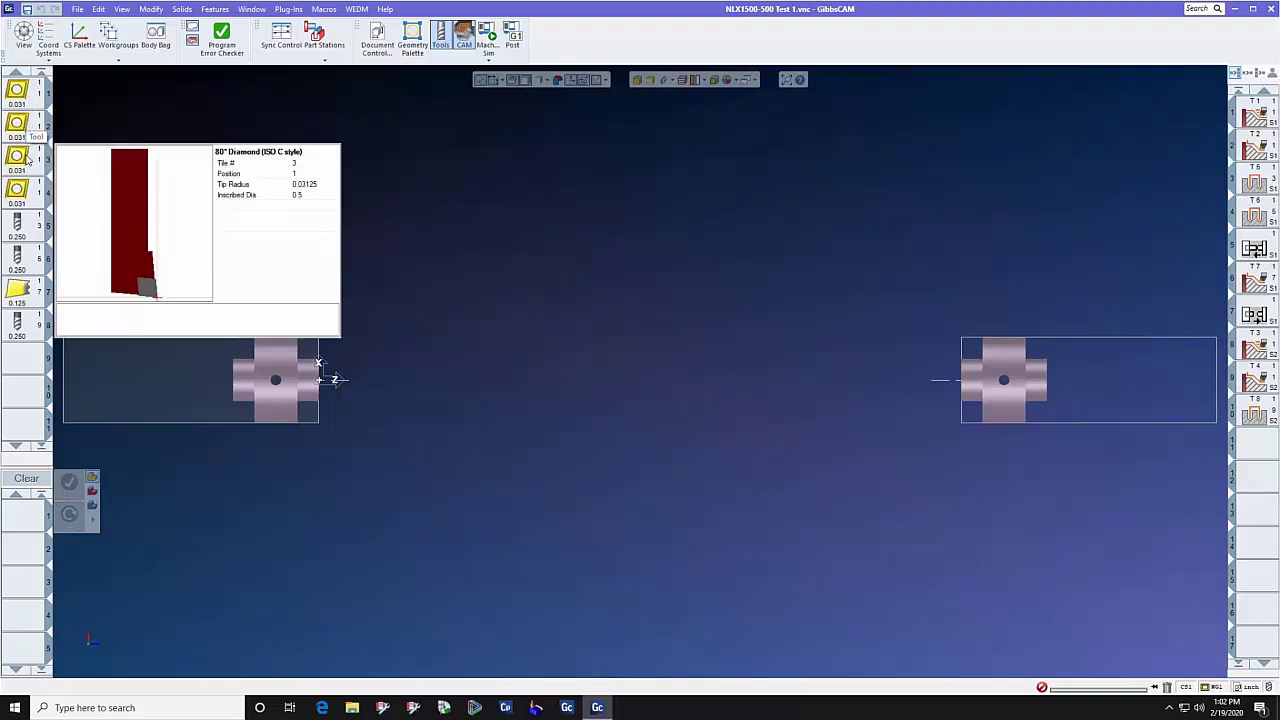
{"action": "mouse_move", "coordinate": [30, 193]}
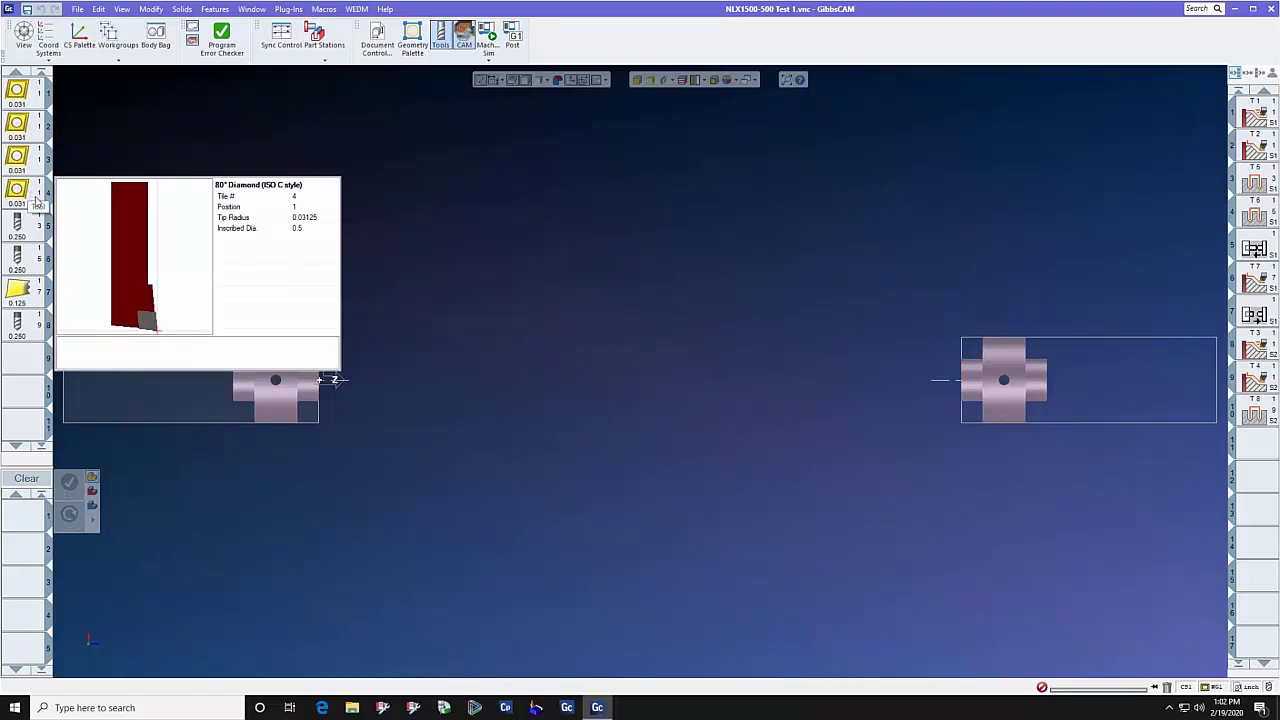
{"action": "mouse_move", "coordinate": [24, 228]}
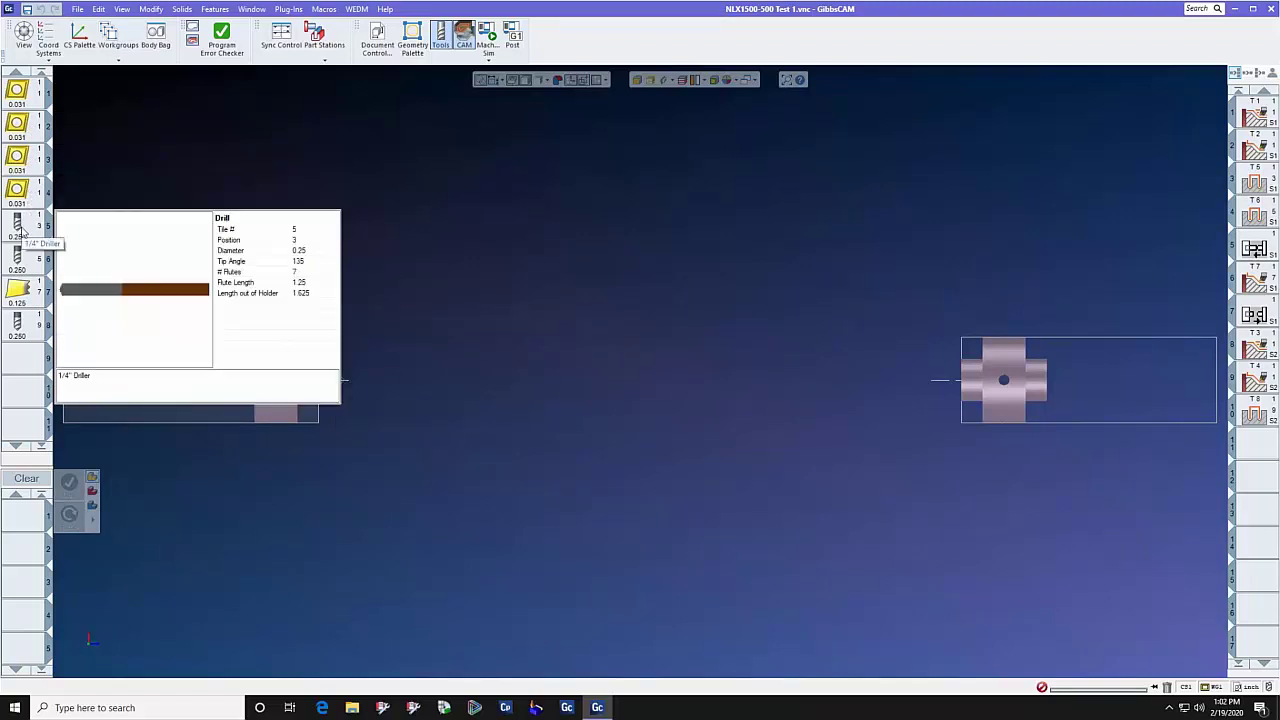
{"action": "mouse_move", "coordinate": [18, 258]}
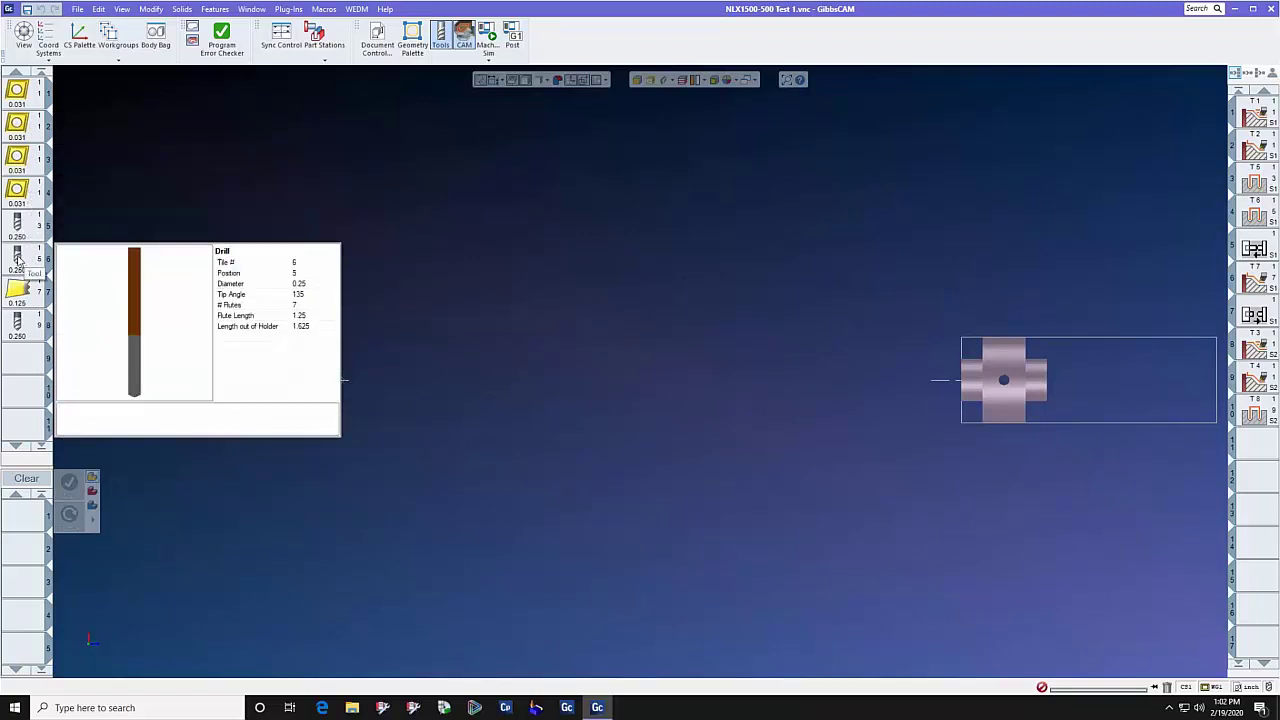
{"action": "mouse_move", "coordinate": [22, 293]}
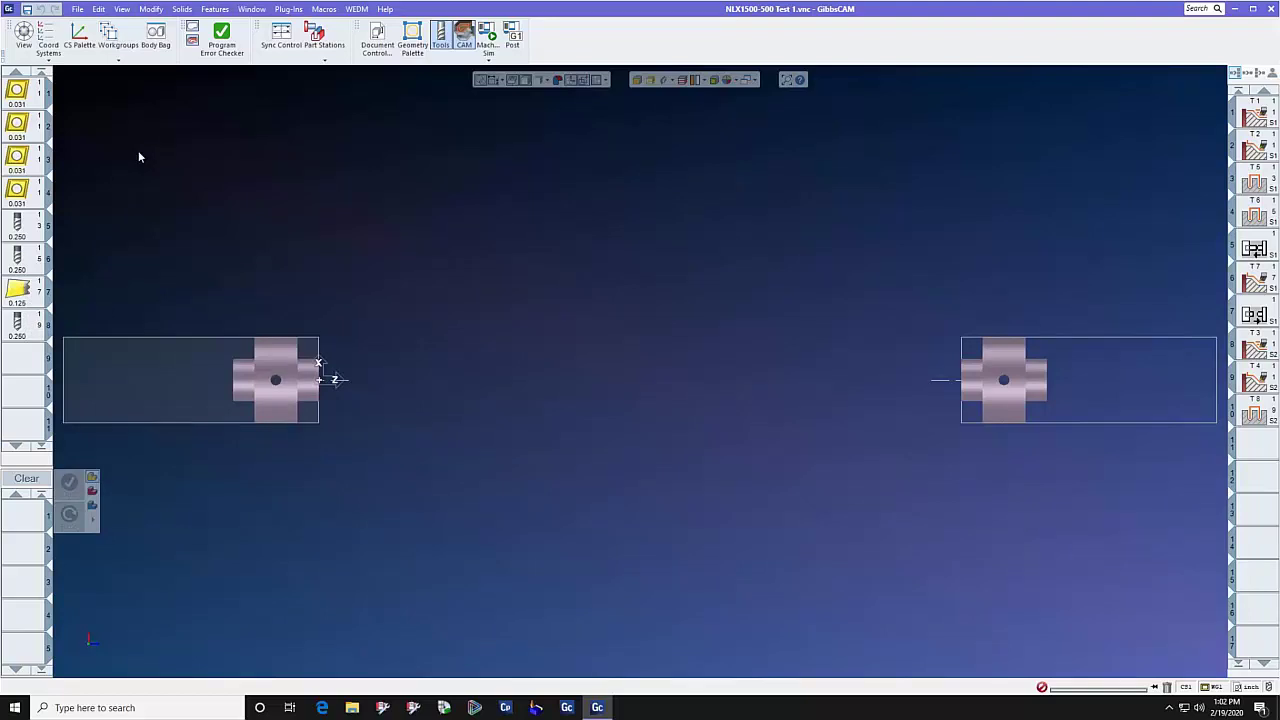
Step: Inspect the turret position and mounting location settings of turning tool 1 and the 1/4" drill in tile 5
{"action": "double_click", "coordinate": [30, 96]}
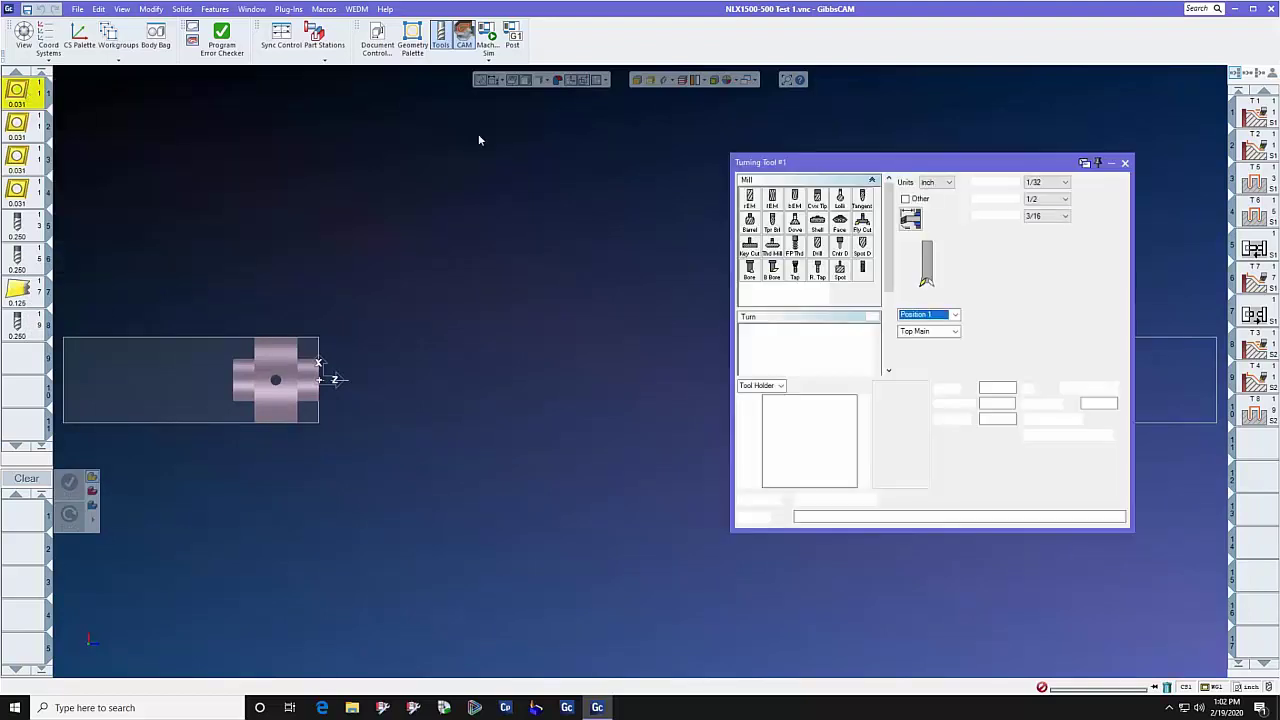
{"action": "left_click_drag", "start_coordinate": [928, 170], "coordinate": [634, 150]}
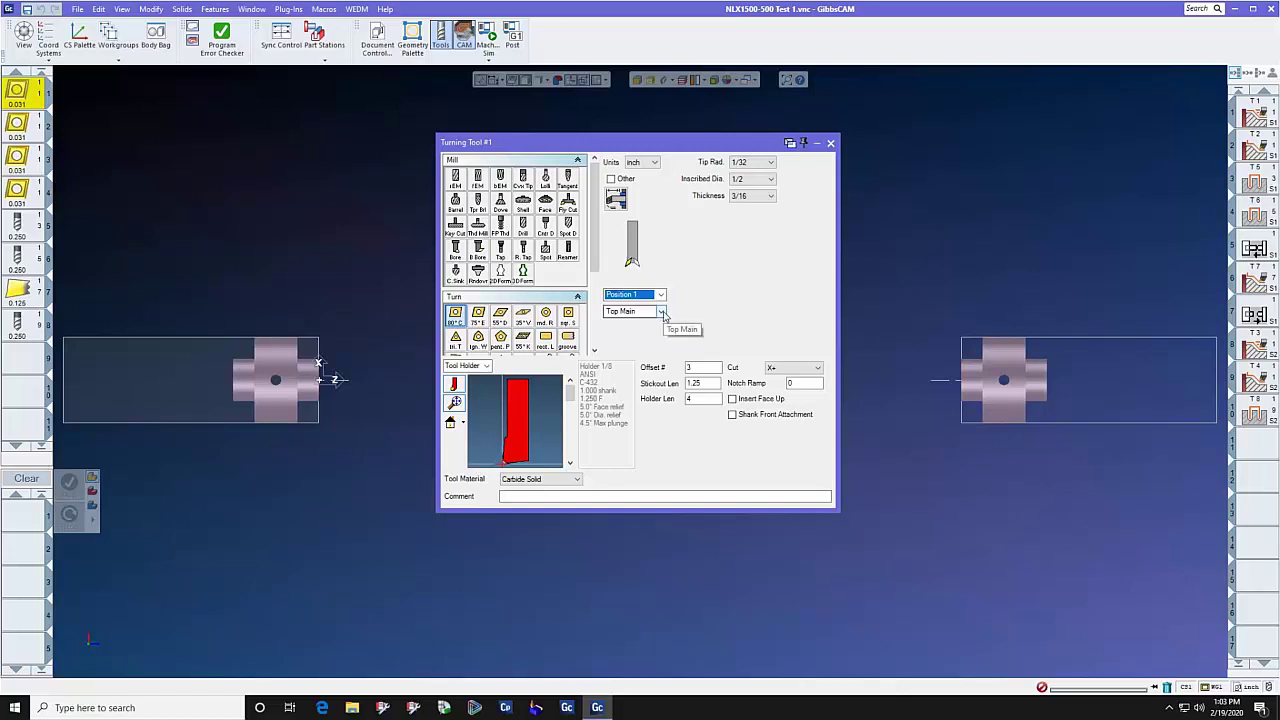
{"action": "left_click", "coordinate": [661, 312]}
{"action": "left_click", "coordinate": [711, 291]}
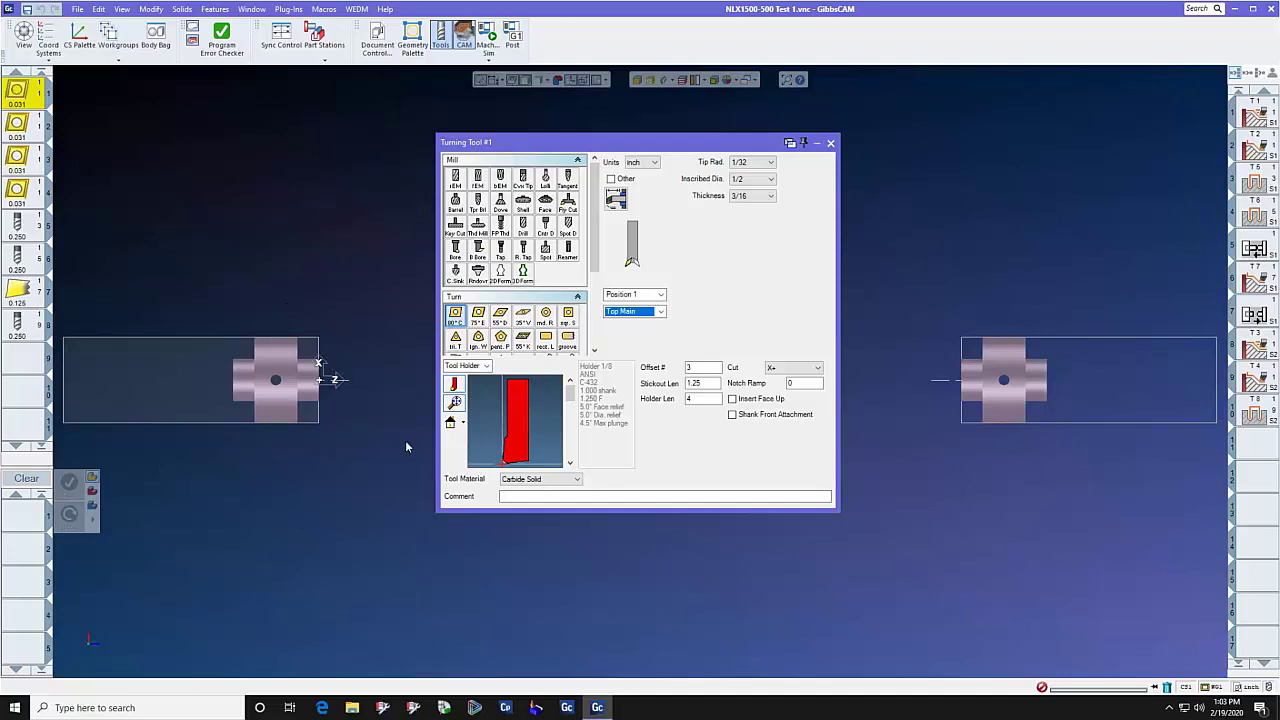
{"action": "left_click", "coordinate": [830, 144]}
{"action": "left_click", "coordinate": [28, 232]}
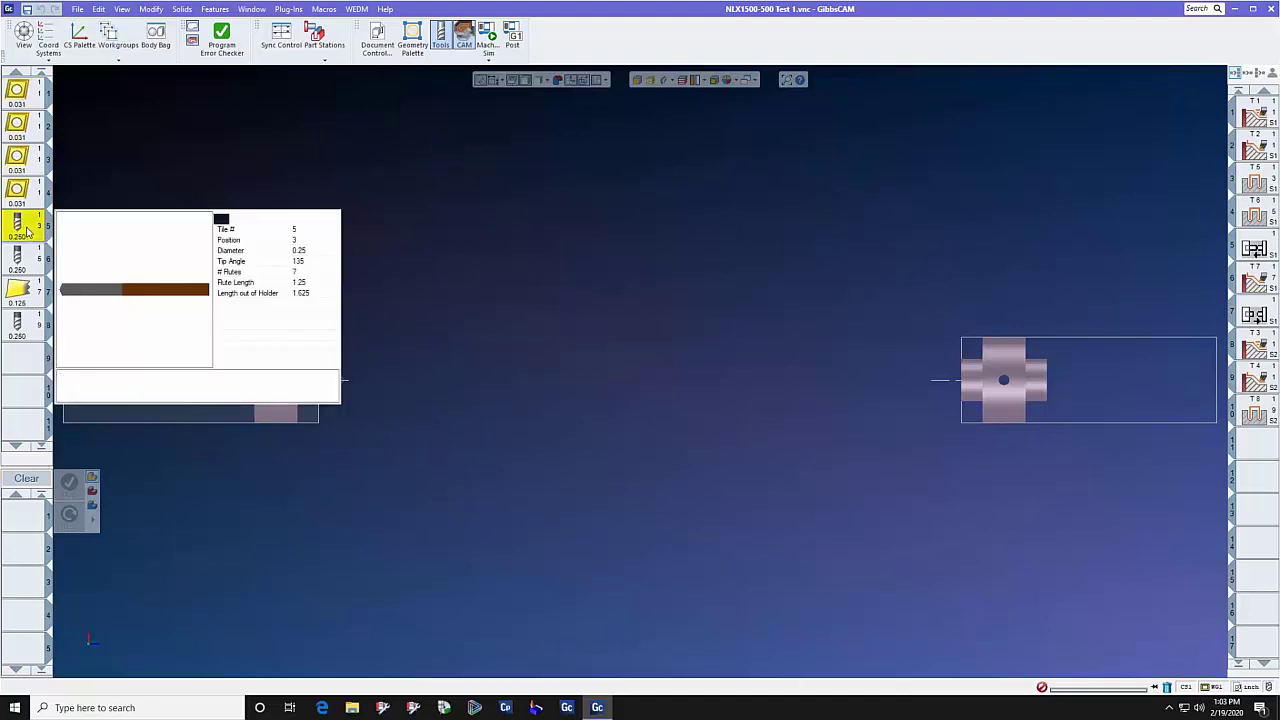
{"action": "double_click", "coordinate": [28, 230]}
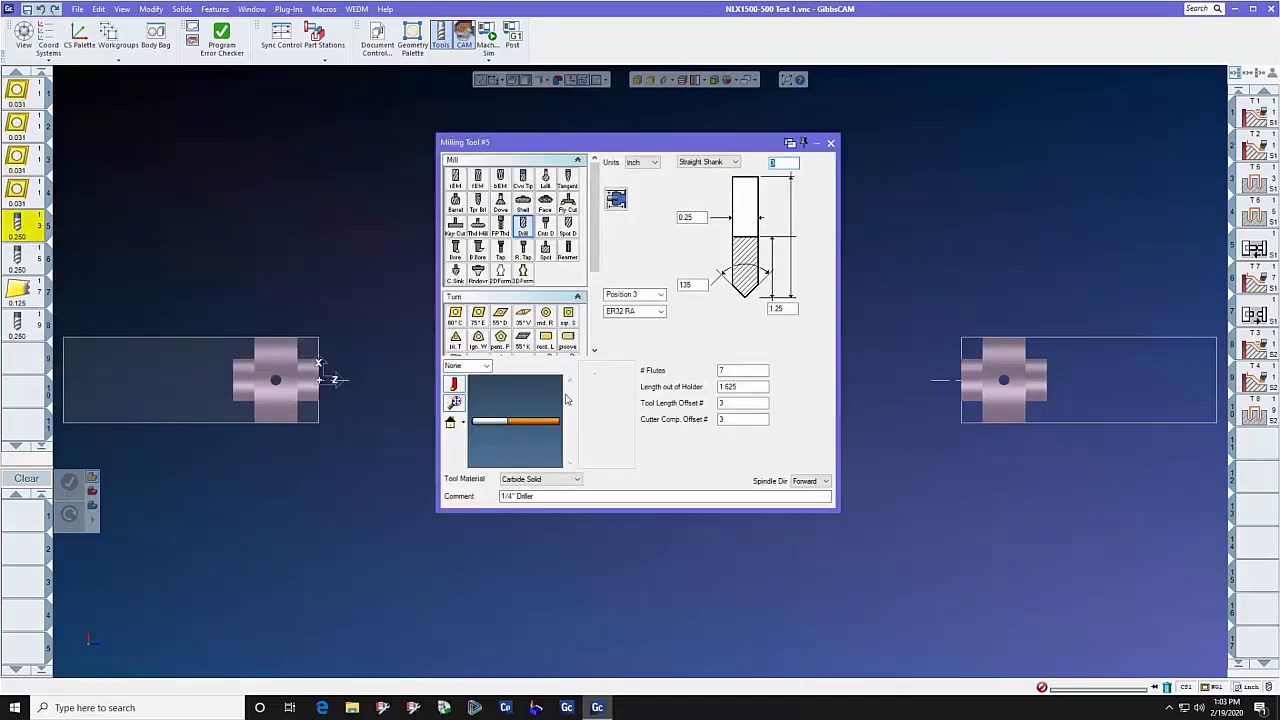
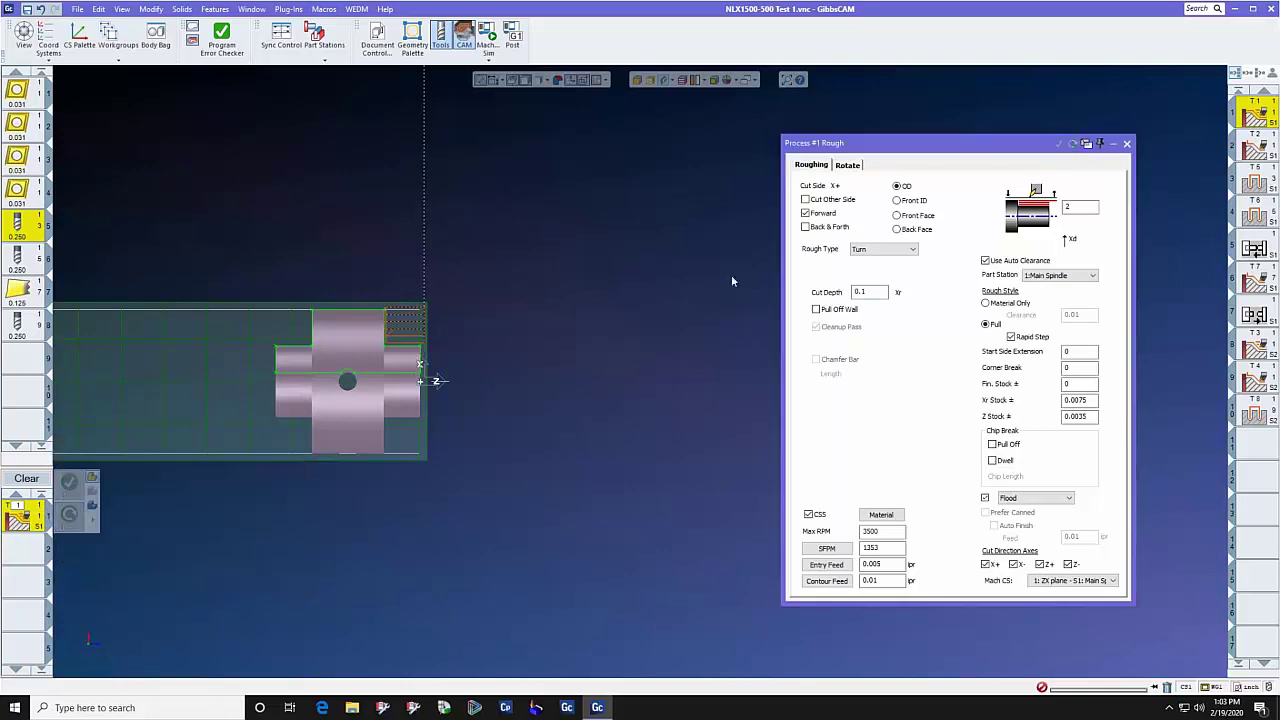
Step: Review the Part Station and machining CS choices of the Process #1 Rough operation
{"action": "left_click", "coordinate": [903, 146]}
{"action": "left_click_drag", "start_coordinate": [903, 146], "coordinate": [683, 135]}
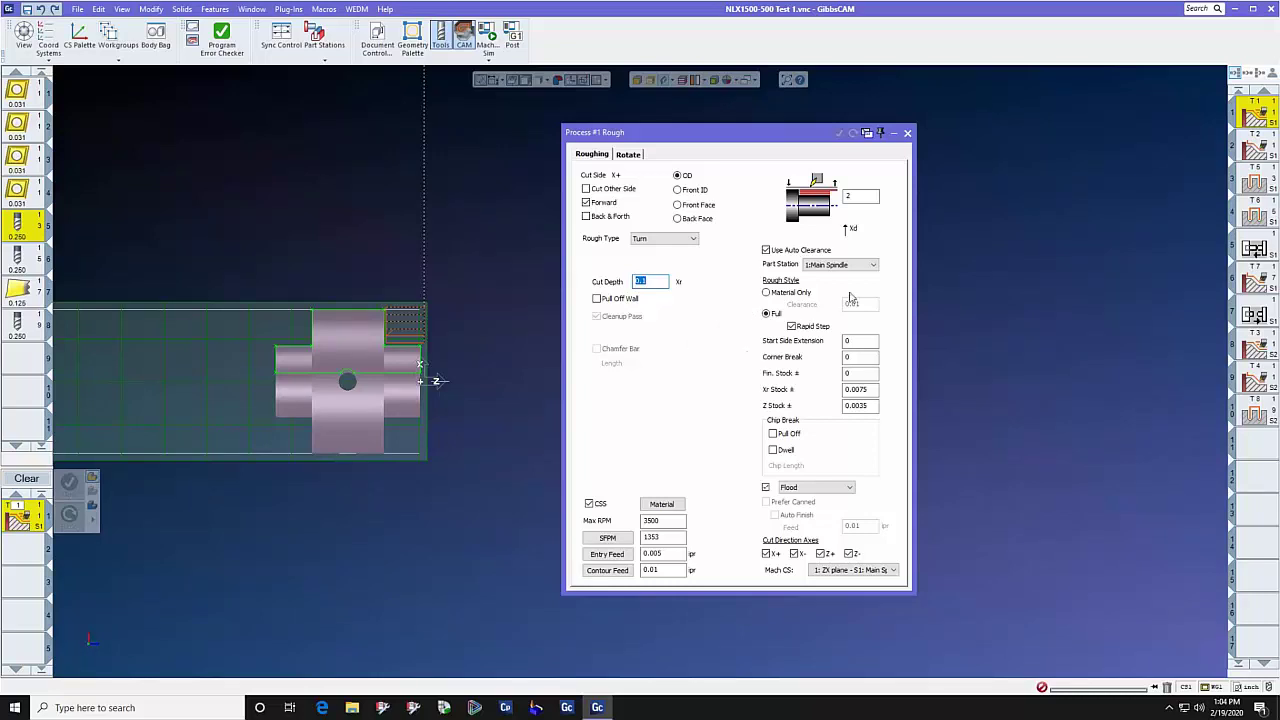
{"action": "left_click", "coordinate": [873, 266]}
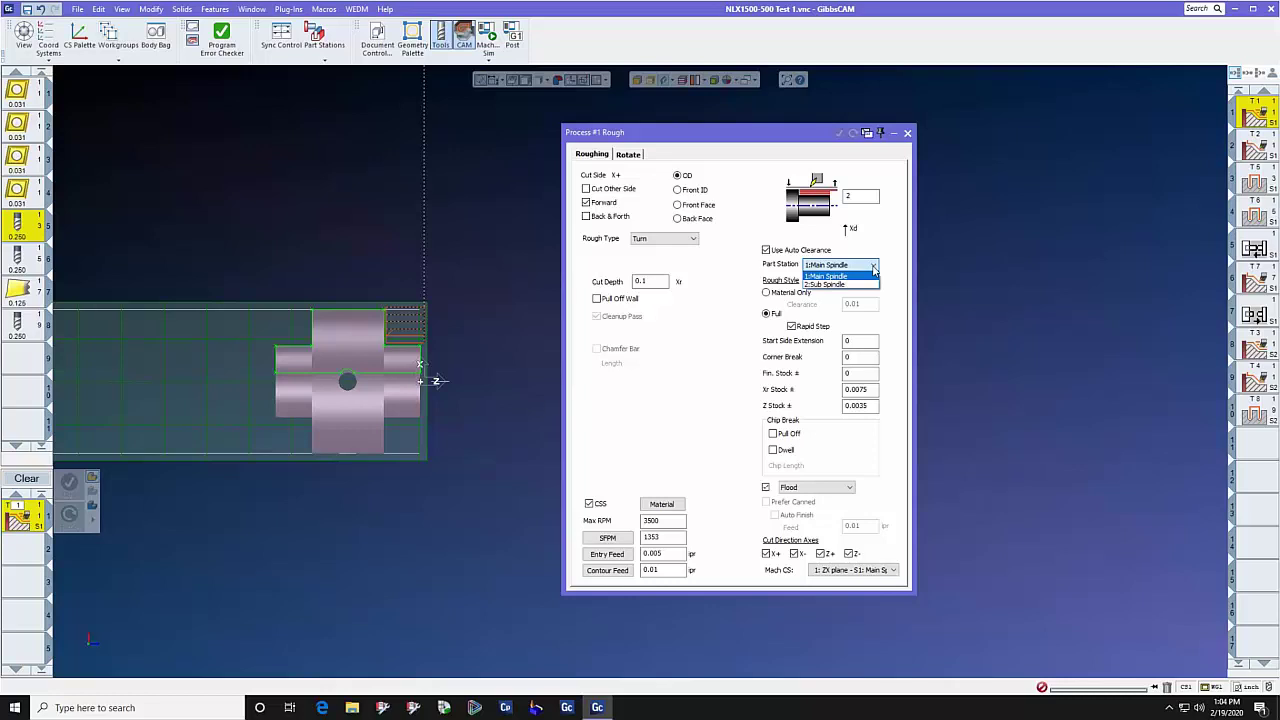
{"action": "left_click", "coordinate": [893, 246]}
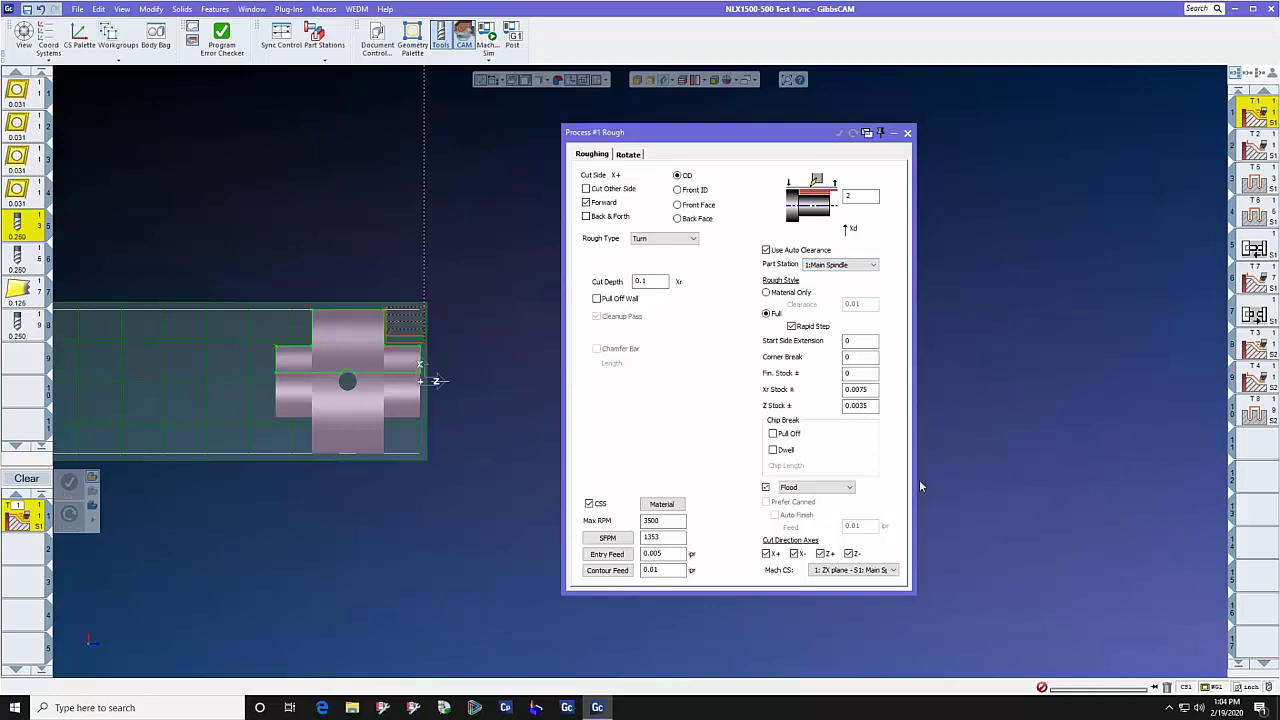
{"action": "left_click", "coordinate": [893, 570]}
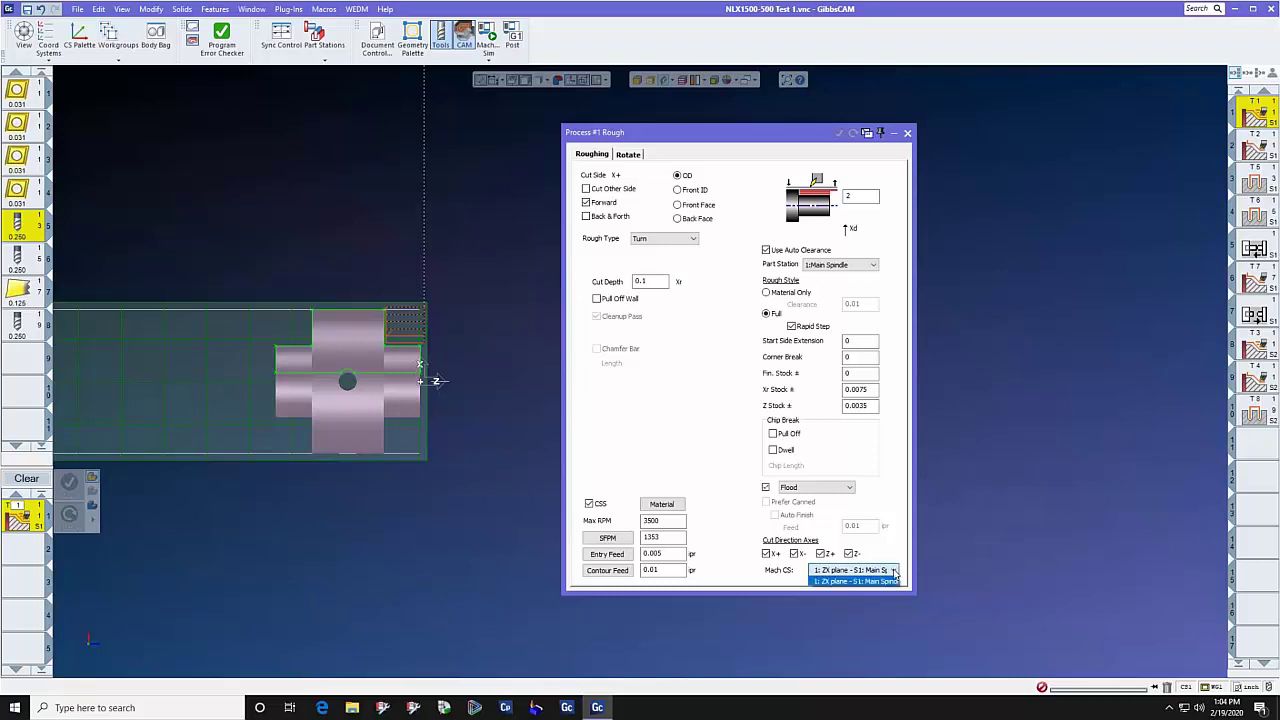
{"action": "left_click", "coordinate": [905, 498]}
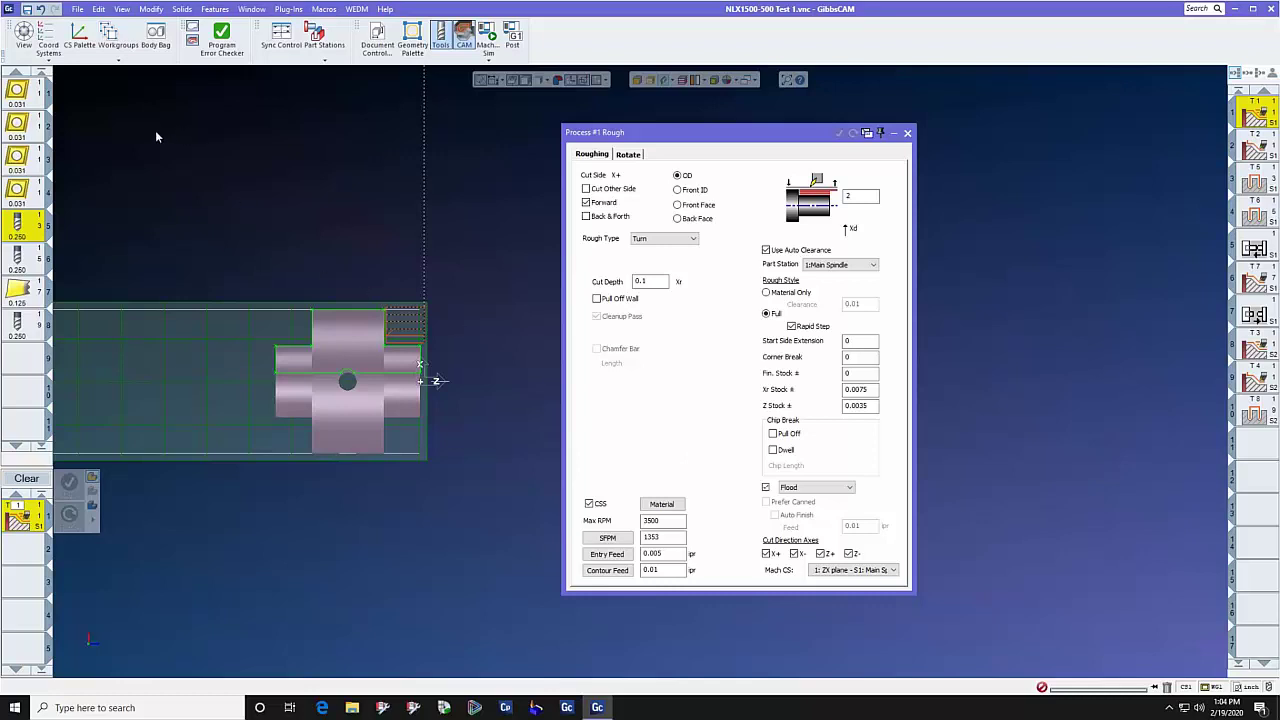
Step: Examine the part's coordinate systems by activating the main spindle's XY plane and YZ plane, and close the list
{"action": "left_click", "coordinate": [47, 33]}
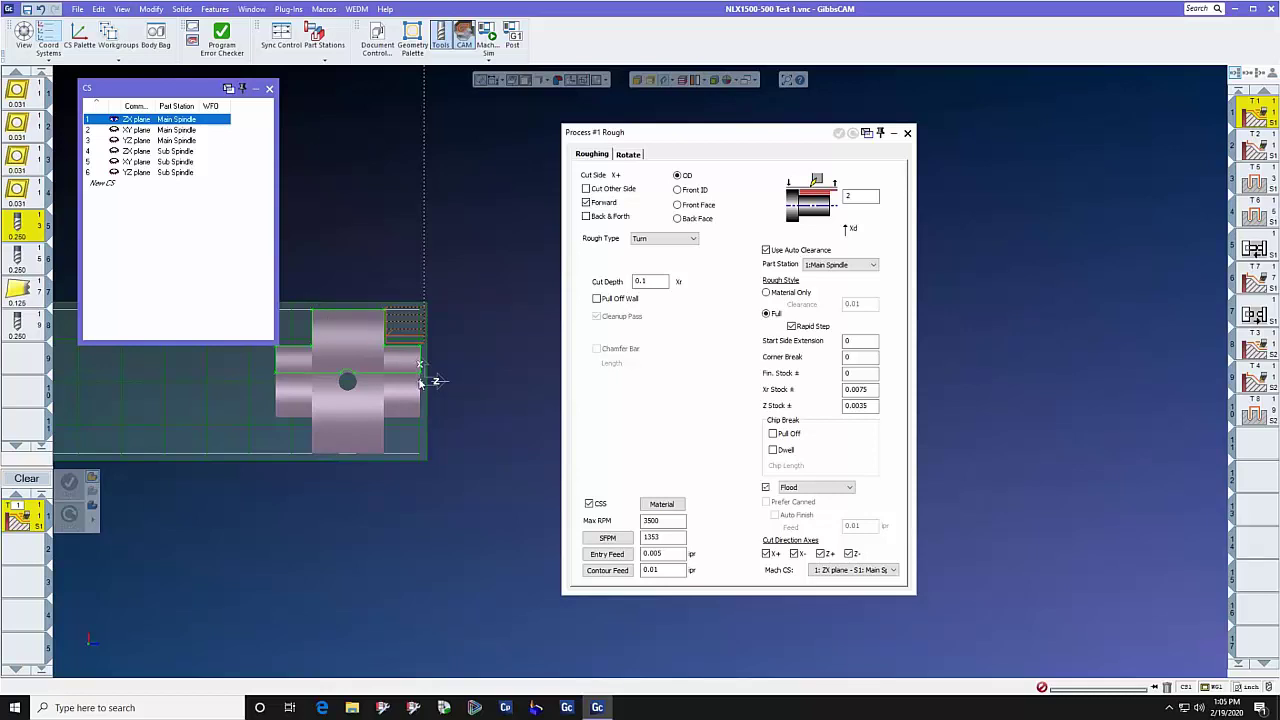
{"action": "left_click", "coordinate": [150, 131]}
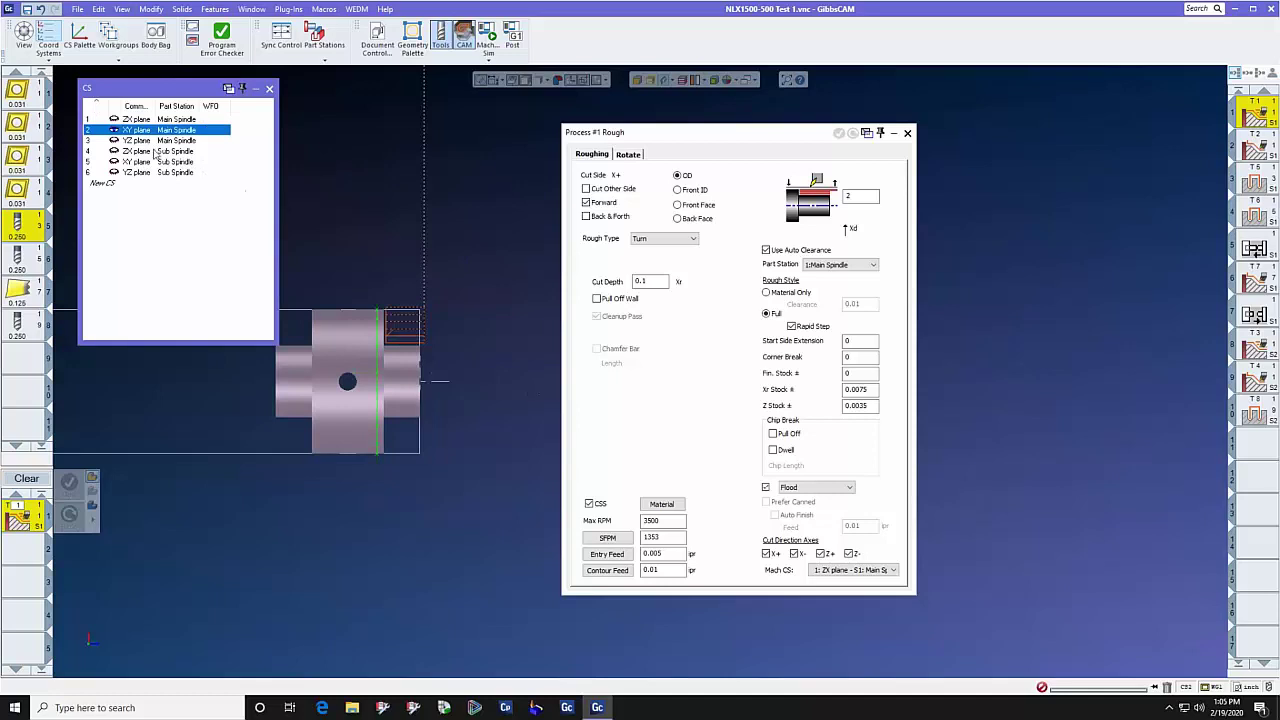
{"action": "left_click", "coordinate": [151, 141]}
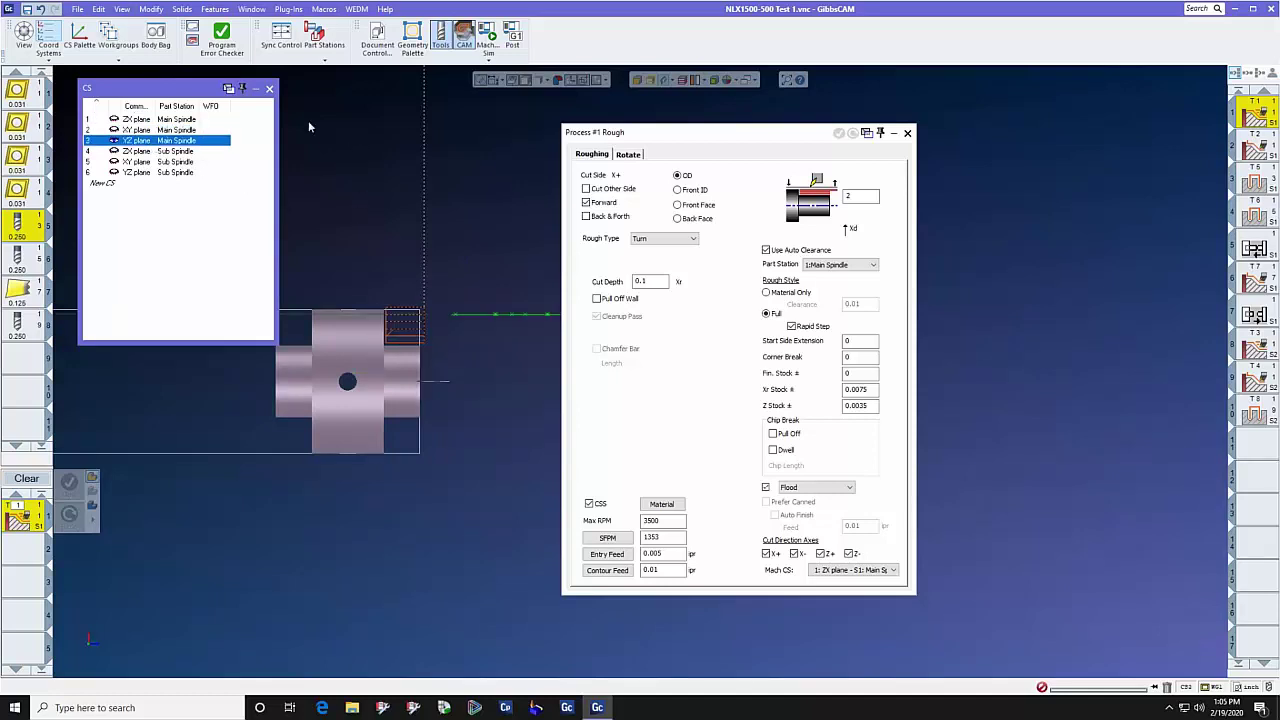
{"action": "left_click", "coordinate": [269, 88]}
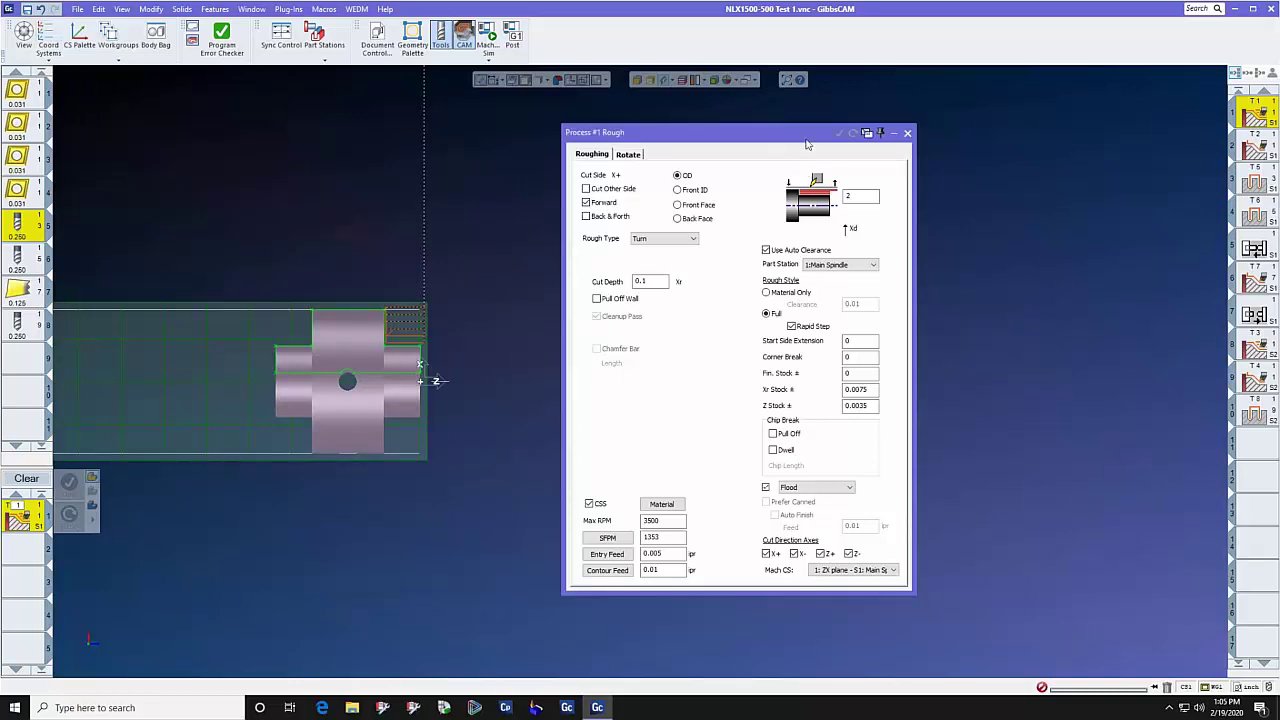
{"action": "left_click_drag", "start_coordinate": [768, 140], "coordinate": [864, 148]}
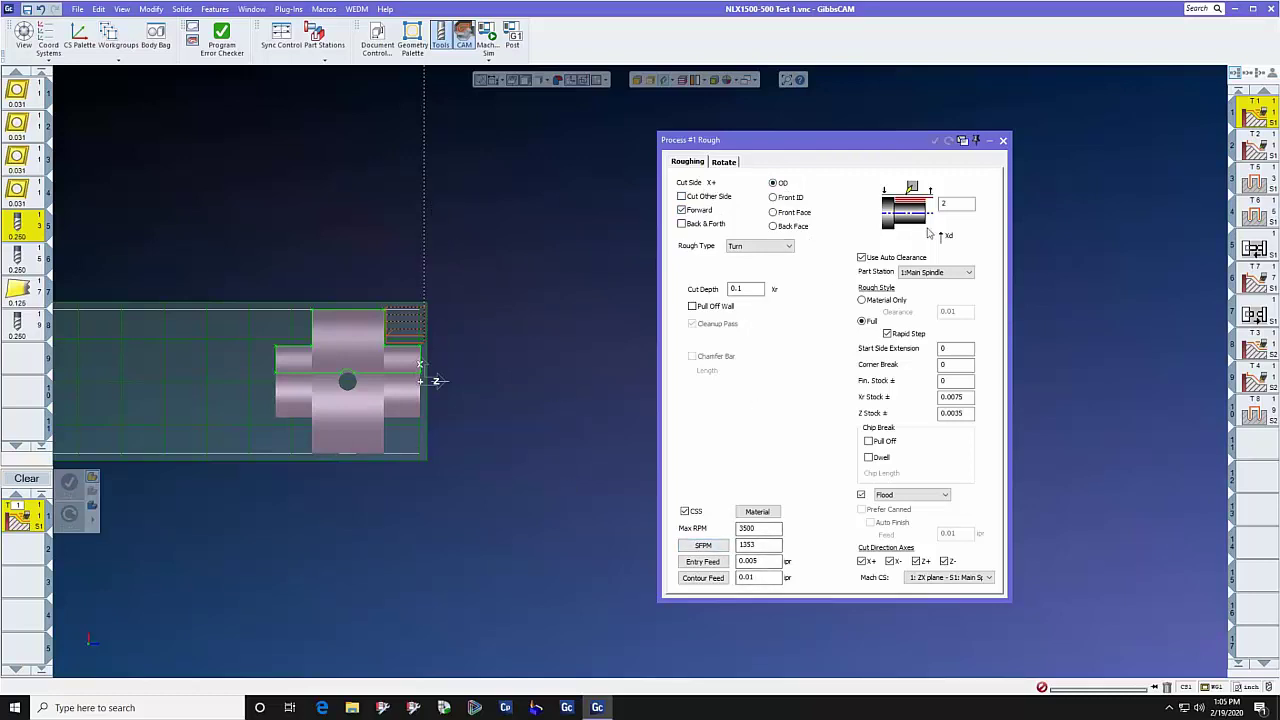
Step: Select the shoulder profile for the Process #1 Rough operation, move its end marker to the large diameter, and redo the toolpath
{"action": "left_click", "coordinate": [967, 273]}
{"action": "left_click", "coordinate": [985, 241]}
{"action": "scroll", "coordinate": [400, 330], "scroll_direction": "up", "scroll_amount": 3}
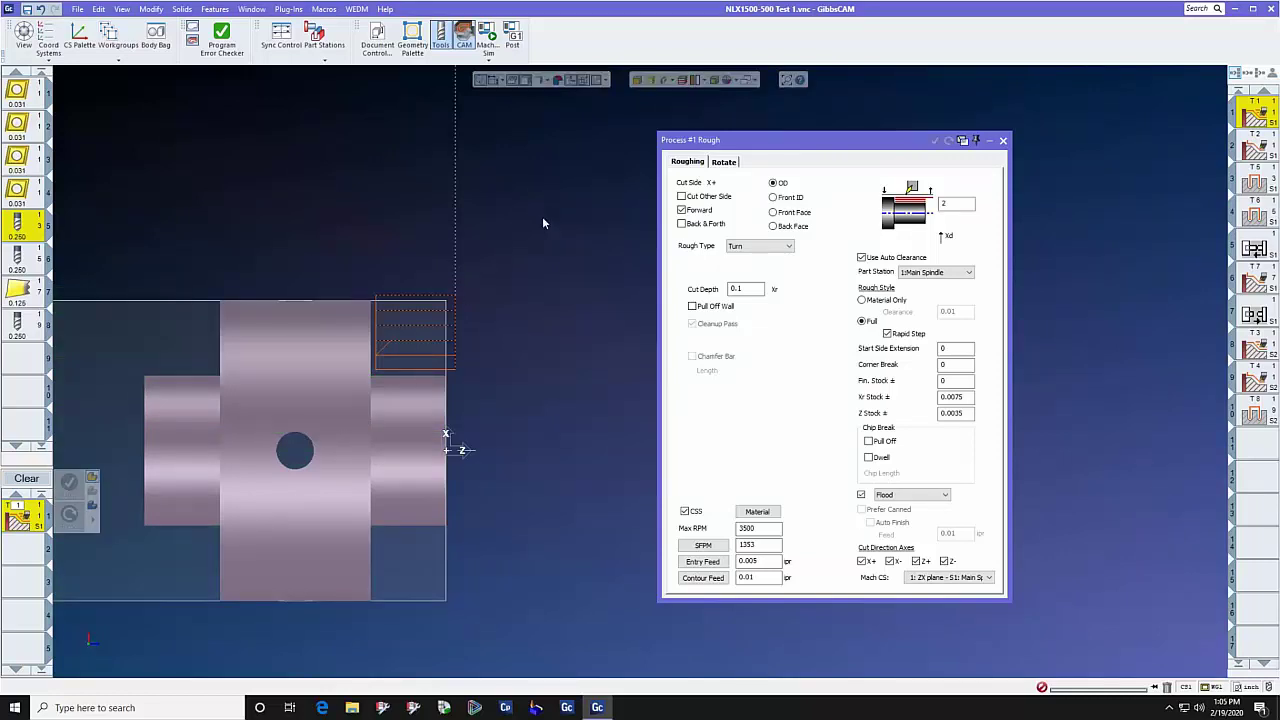
{"action": "left_click", "coordinate": [663, 84]}
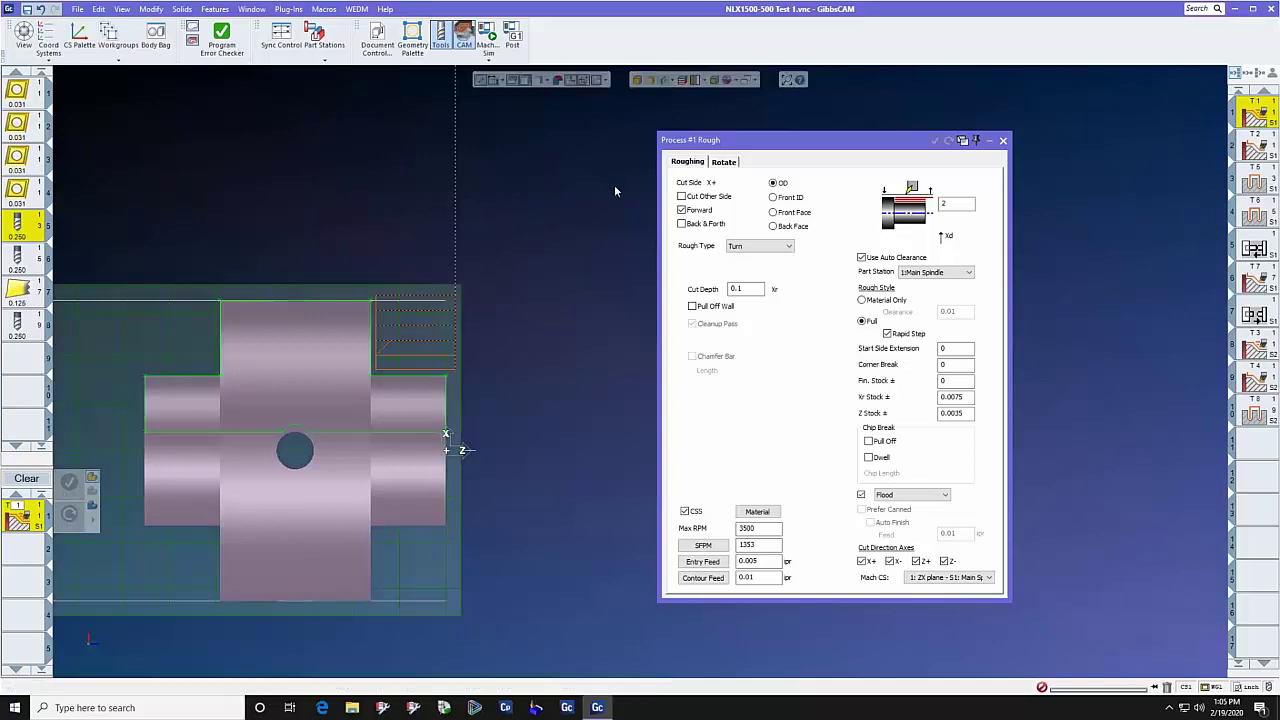
{"action": "left_click", "coordinate": [421, 377]}
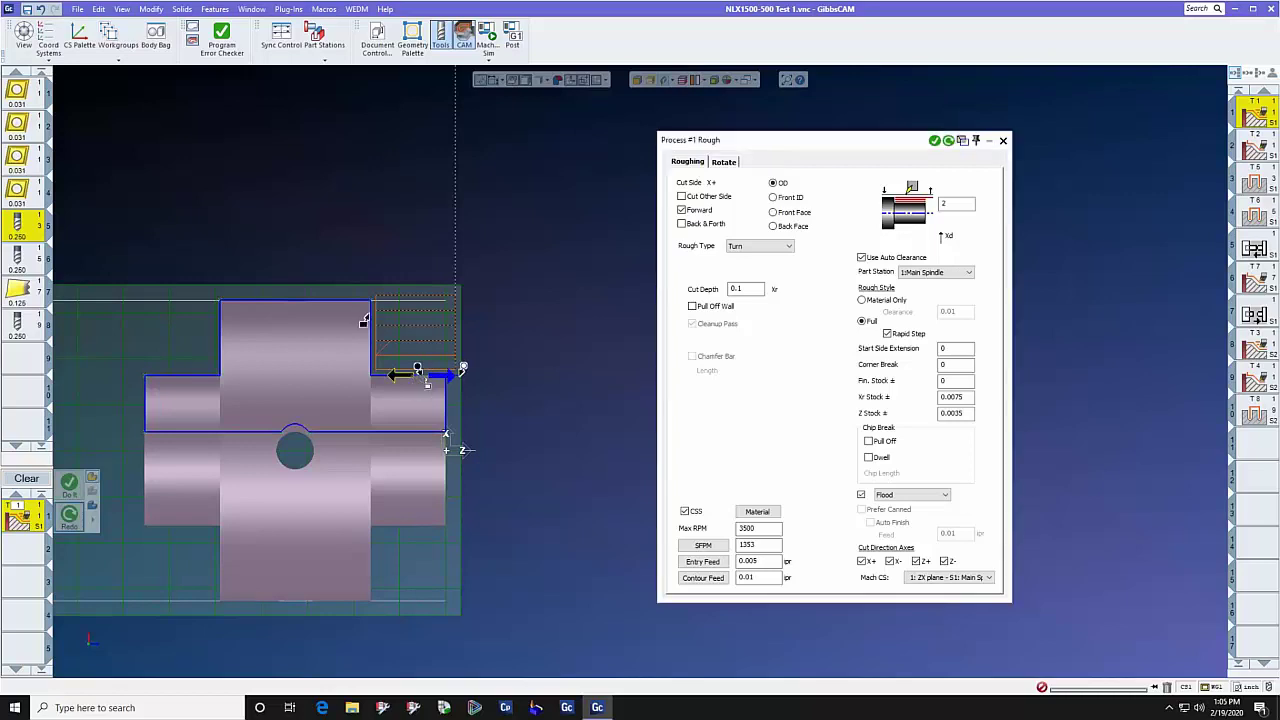
{"action": "left_click_drag", "start_coordinate": [357, 310], "coordinate": [357, 292]}
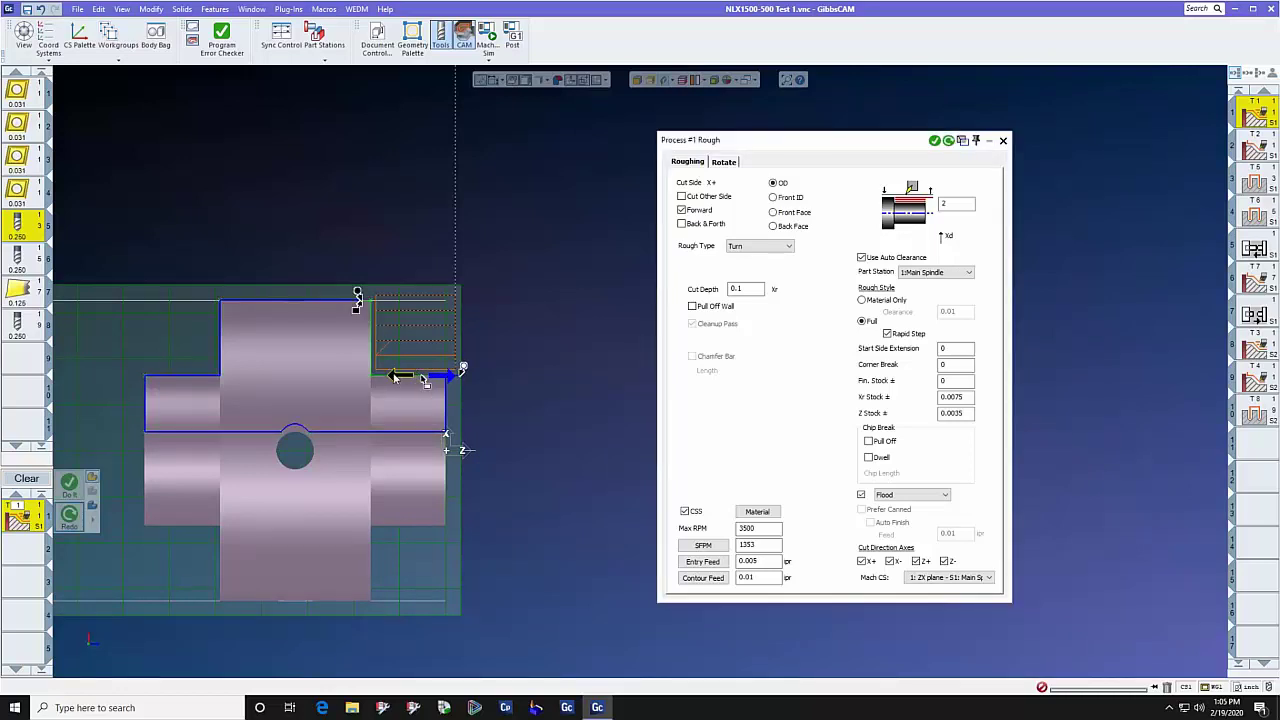
{"action": "left_click", "coordinate": [948, 140]}
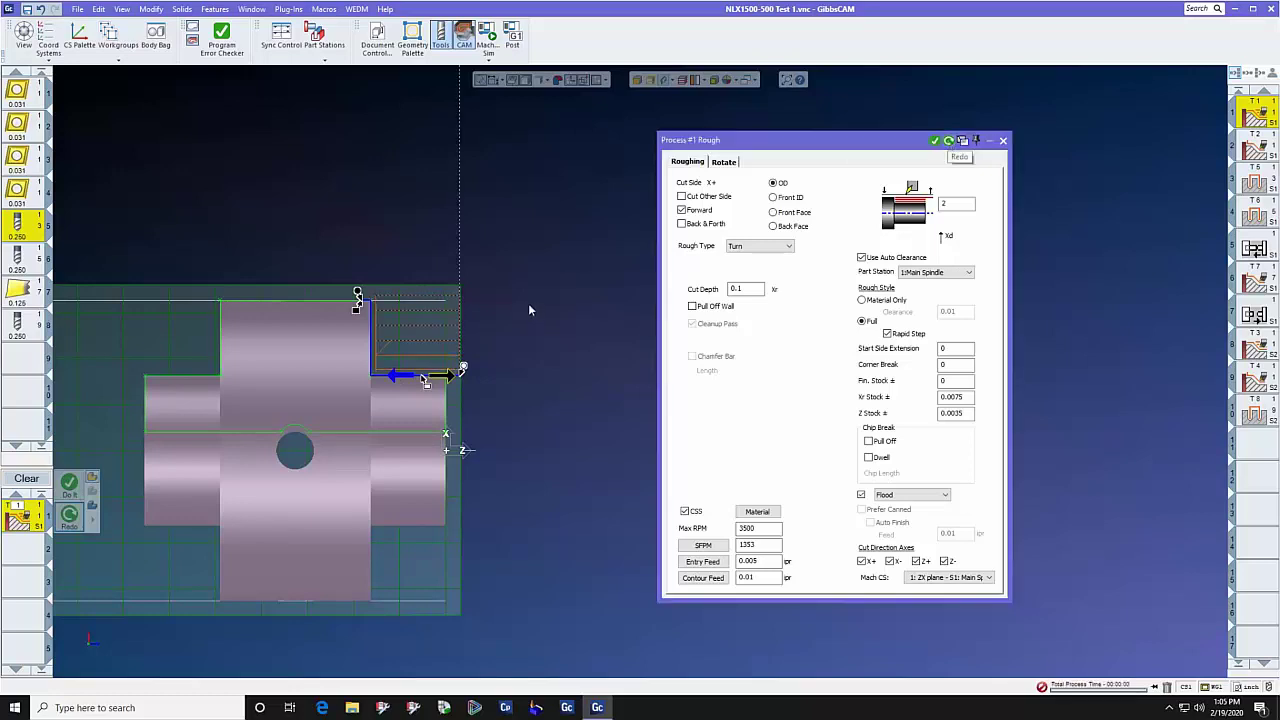
Step: Inspect the settings and cut shape of the Process #1 Contour operation that uses tool 2
{"action": "key", "text": "Left"}
{"action": "key", "text": "Left"}
{"action": "key", "text": "Left"}
{"action": "key", "text": "Left"}
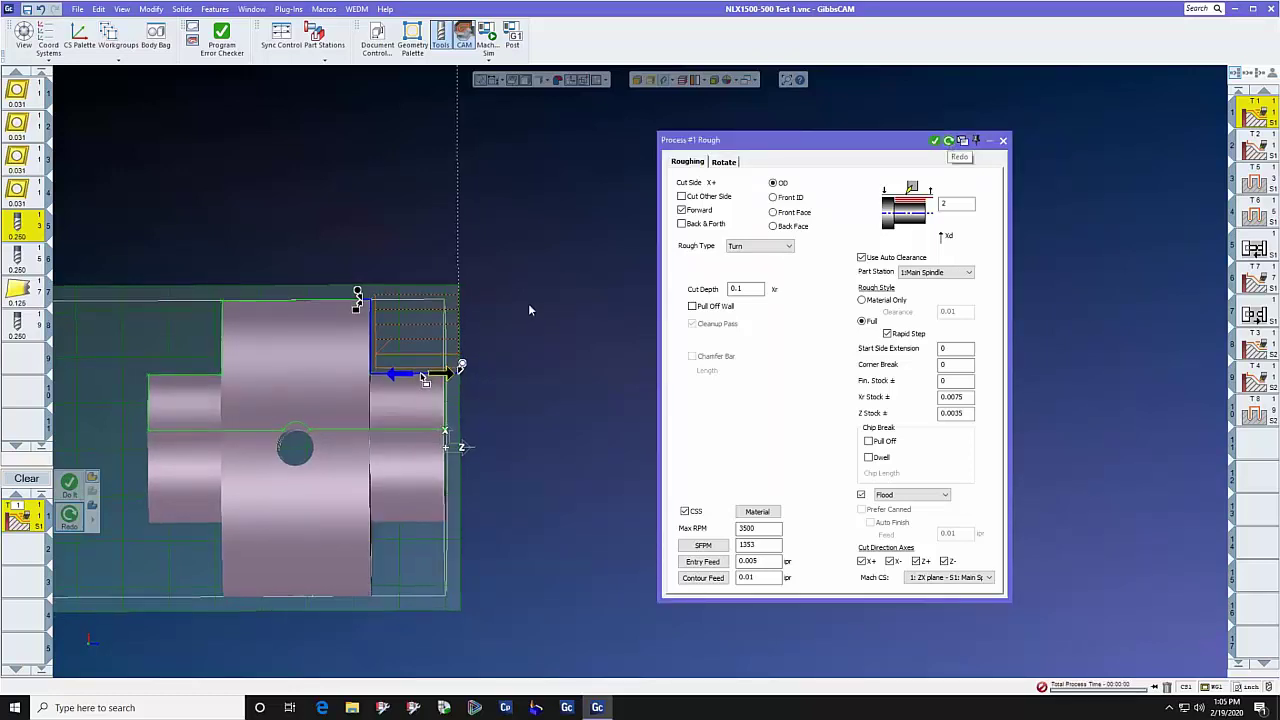
{"action": "left_click", "coordinate": [1256, 147]}
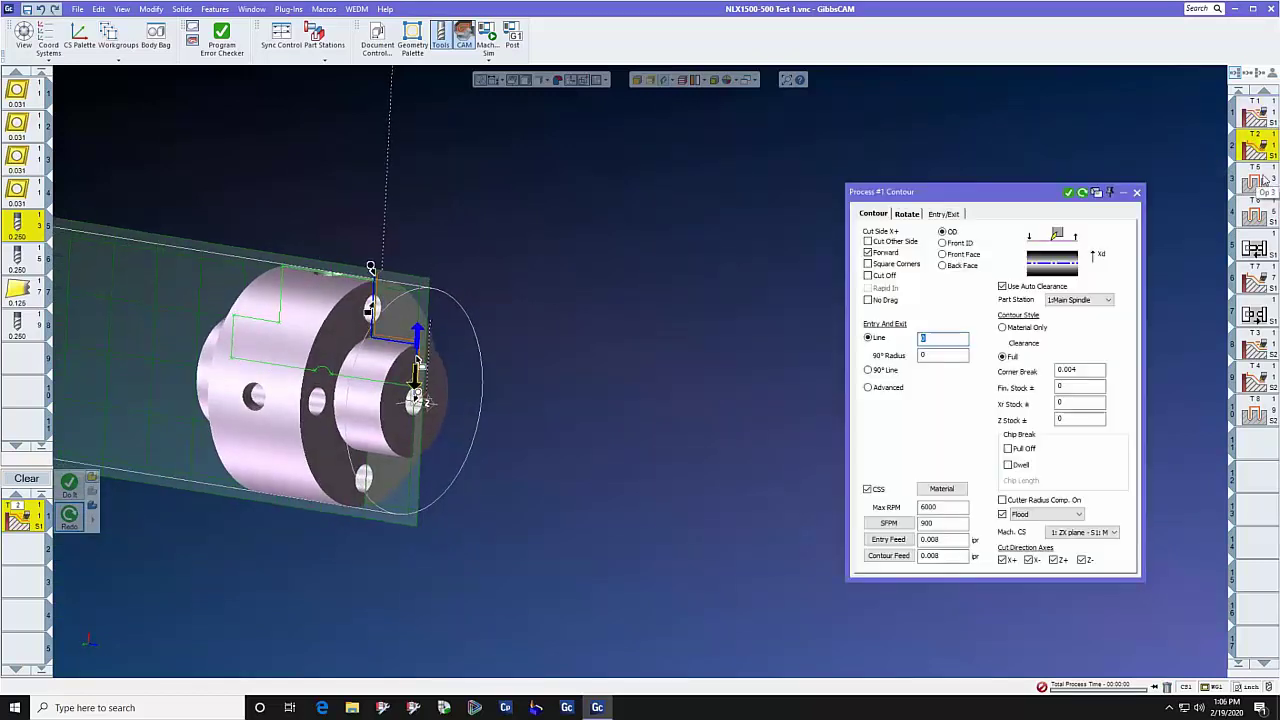
Step: Check the coordinate systems and the machining CS choices of the face-hole drilling operation, keeping the main spindle's XY plane
{"action": "left_click", "coordinate": [1259, 180]}
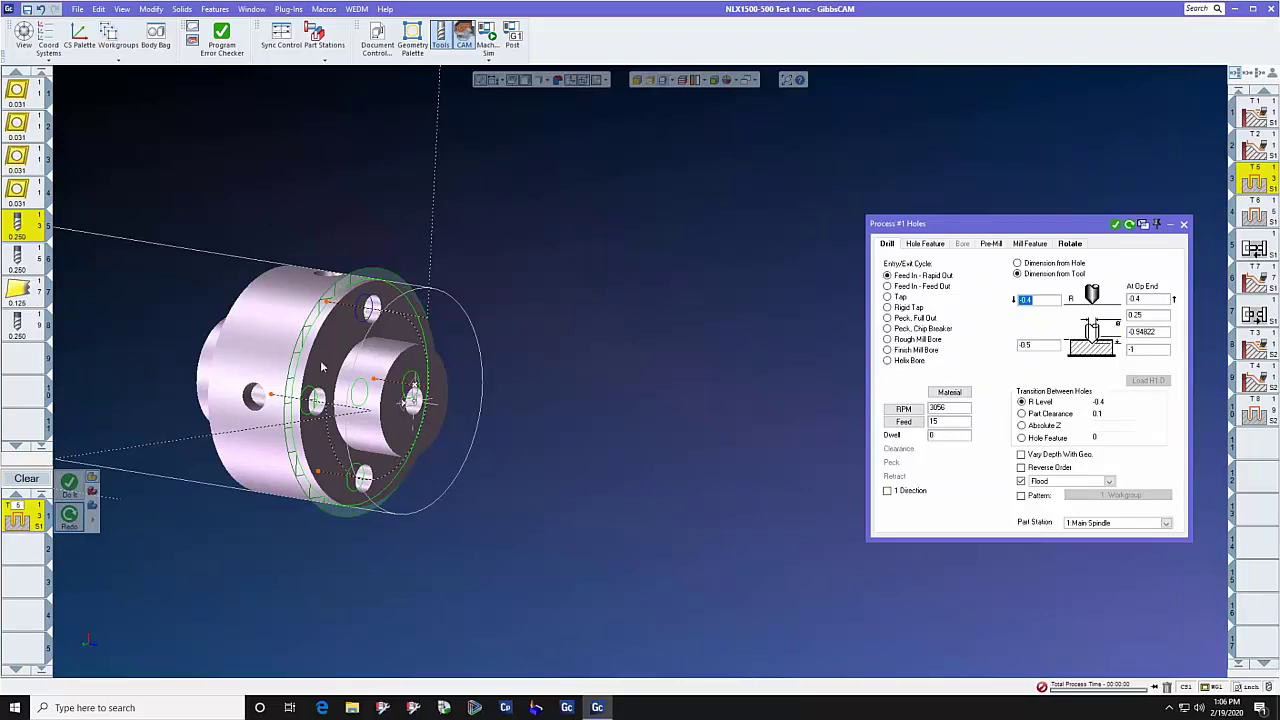
{"action": "left_click", "coordinate": [48, 40]}
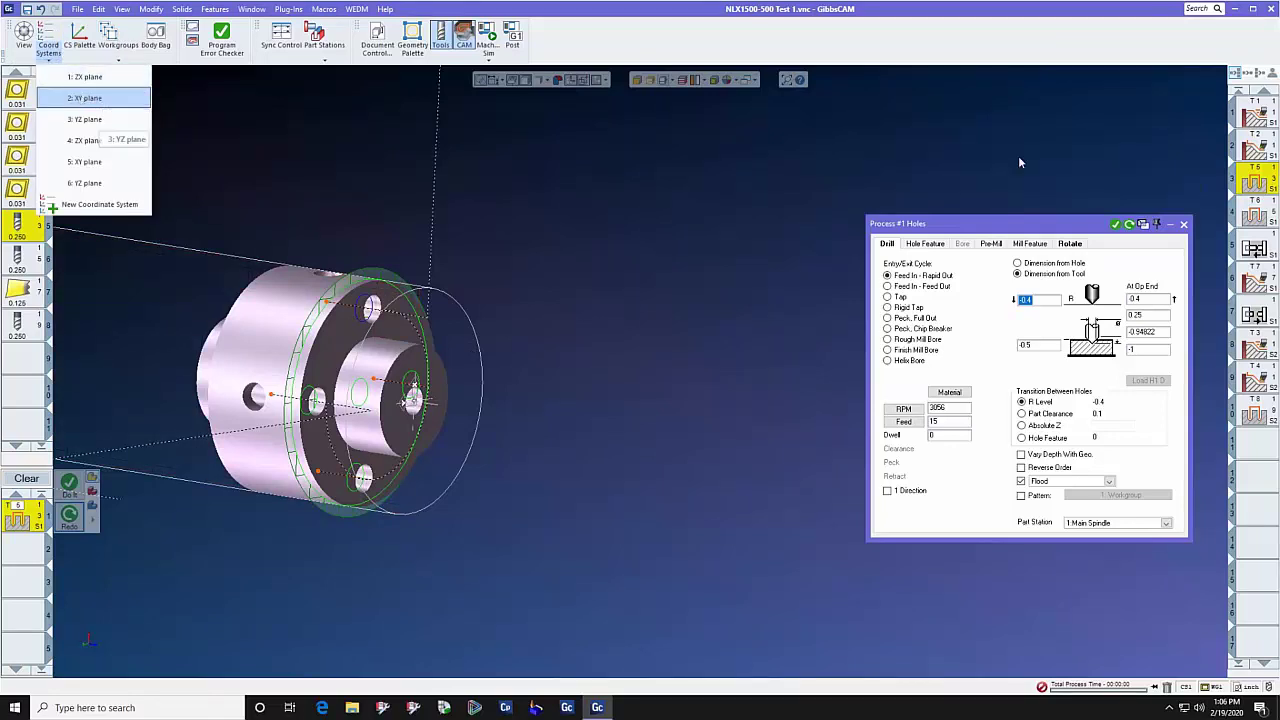
{"action": "left_click", "coordinate": [1070, 247]}
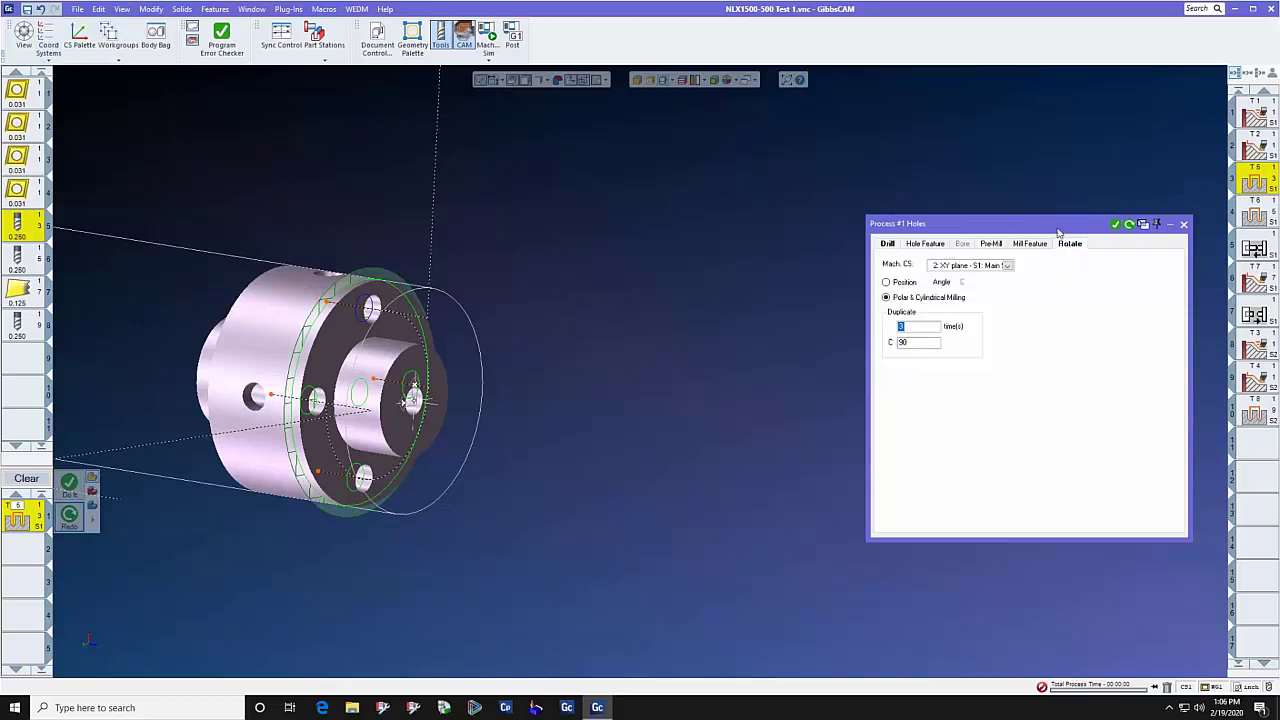
{"action": "left_click_drag", "start_coordinate": [1061, 224], "coordinate": [935, 213]}
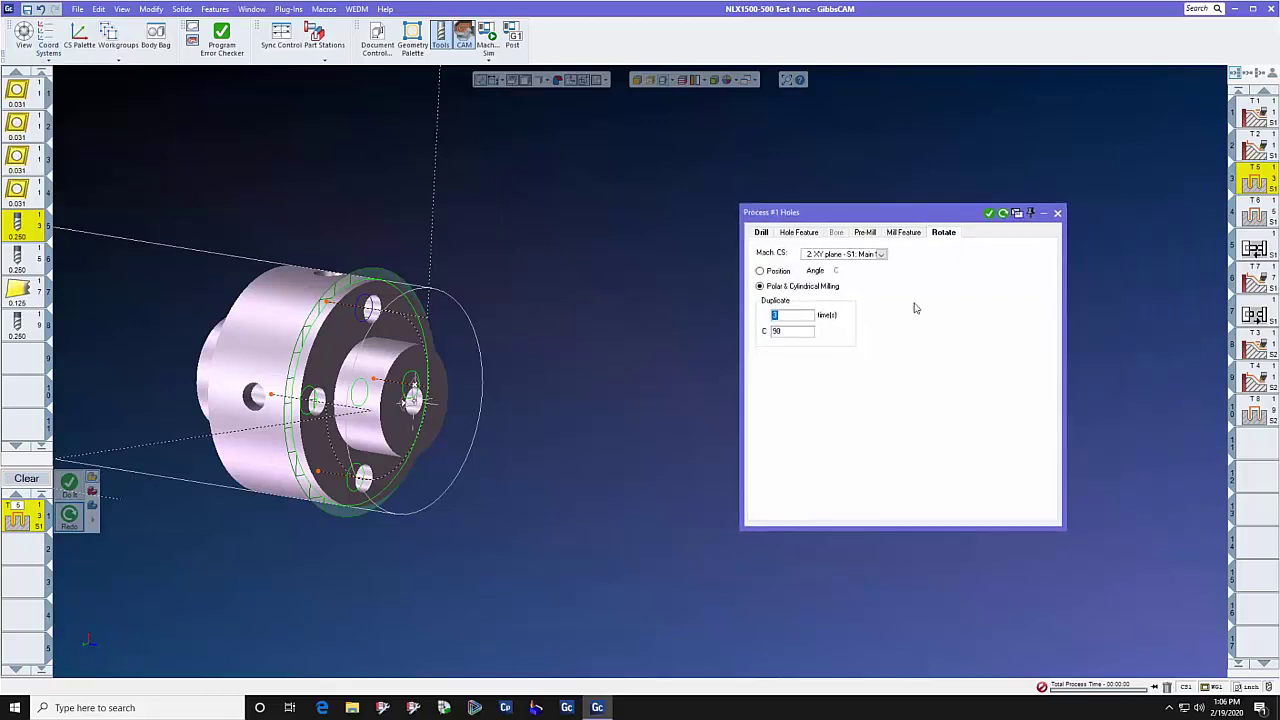
{"action": "left_click", "coordinate": [881, 255]}
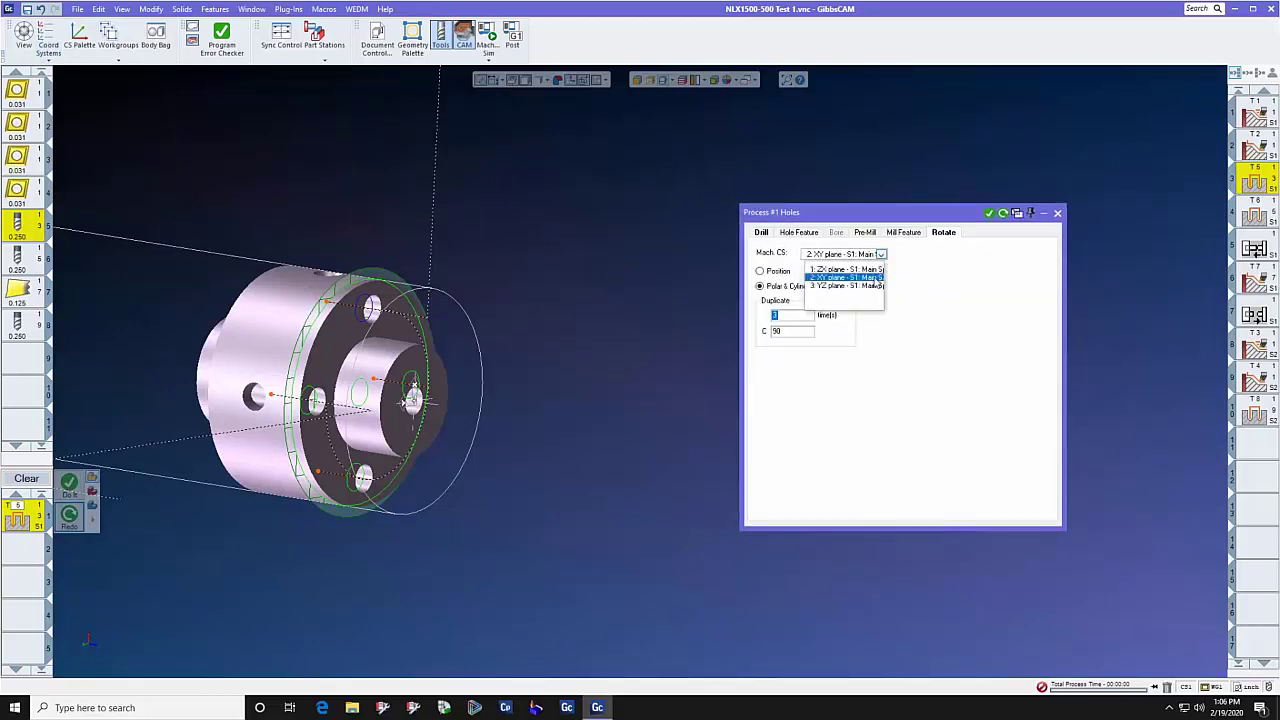
{"action": "left_click", "coordinate": [875, 278]}
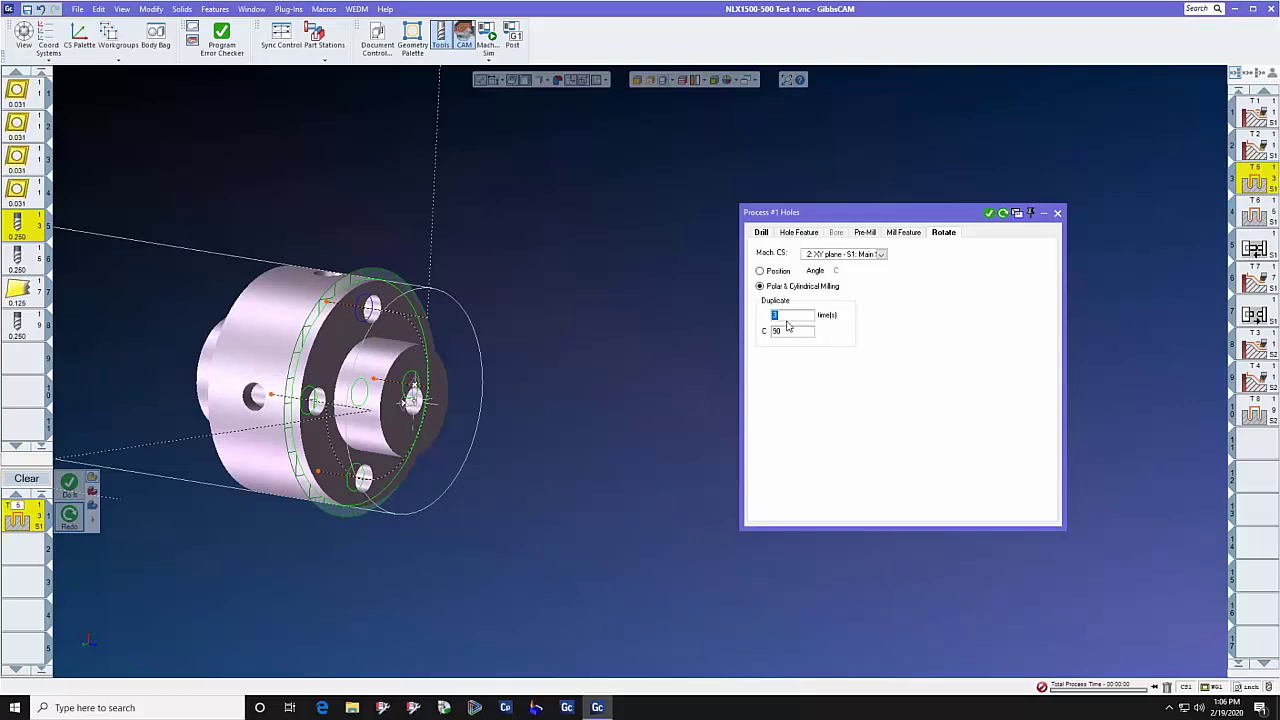
Step: Review the rotation duplicates and Part Station choices of the face-hole drilling operation, and close its dialog
{"action": "key", "text": "Tab"}
{"action": "left_click", "coordinate": [761, 232]}
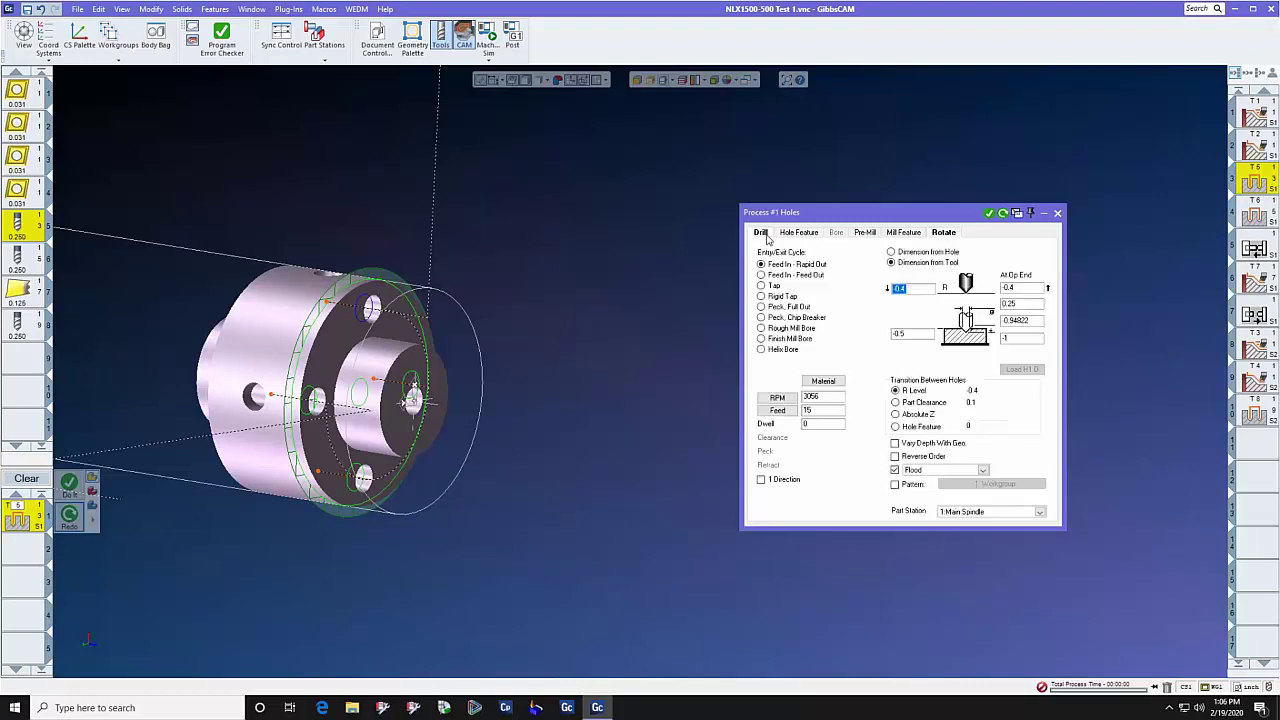
{"action": "left_click", "coordinate": [1039, 513]}
{"action": "left_click", "coordinate": [1038, 450]}
{"action": "left_click", "coordinate": [1057, 214]}
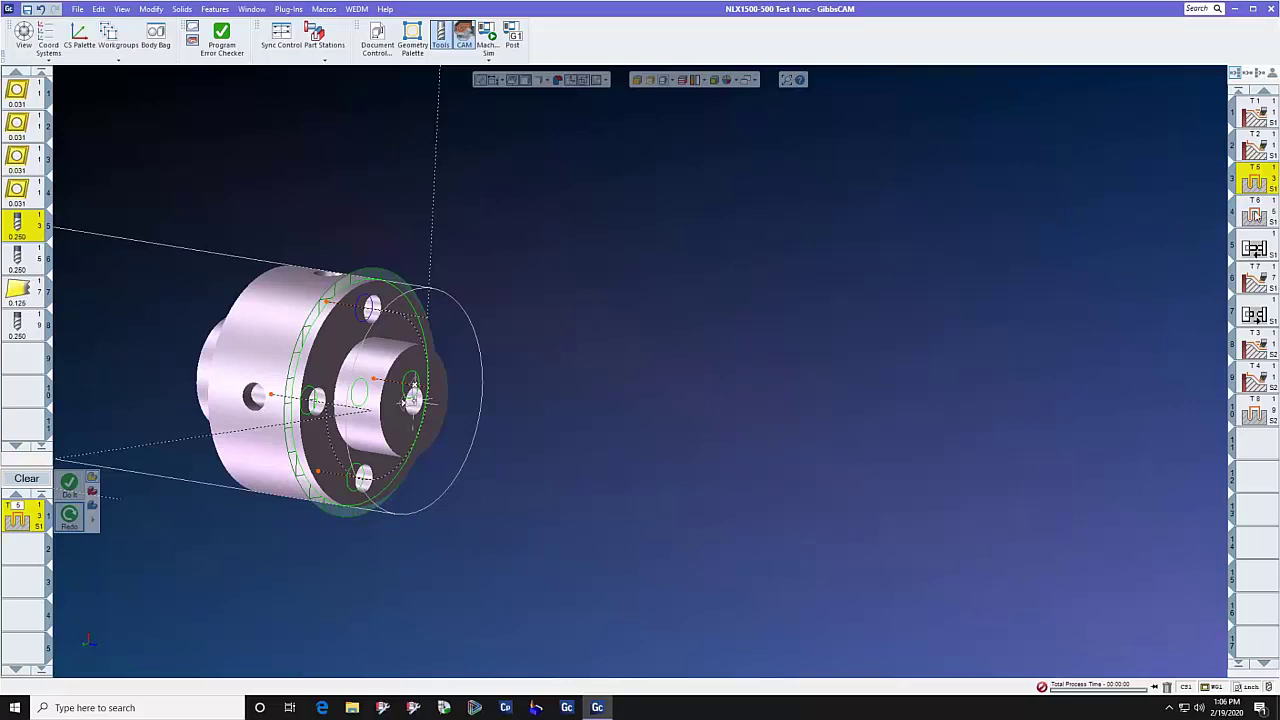
Step: Review the machining CS, rotation duplicates and drill depth of the radial-hole drilling operation, and close its dialog
{"action": "double_click", "coordinate": [1257, 214]}
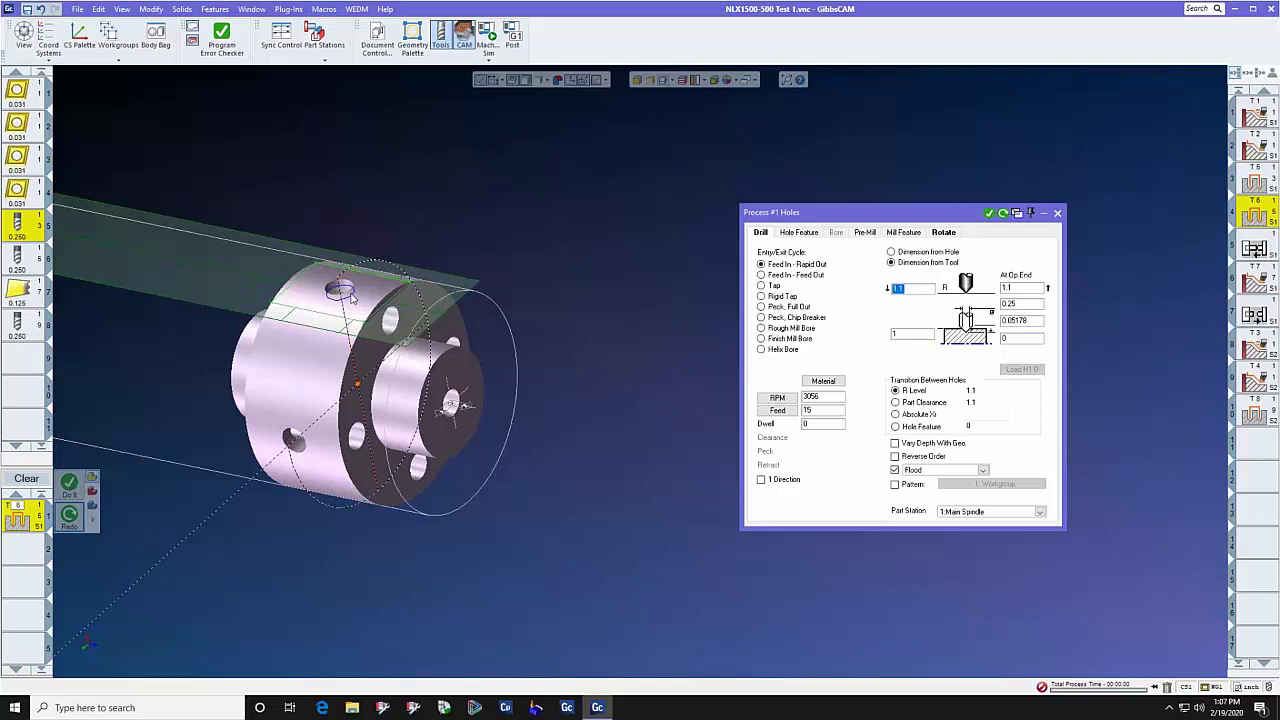
{"action": "left_click", "coordinate": [946, 233]}
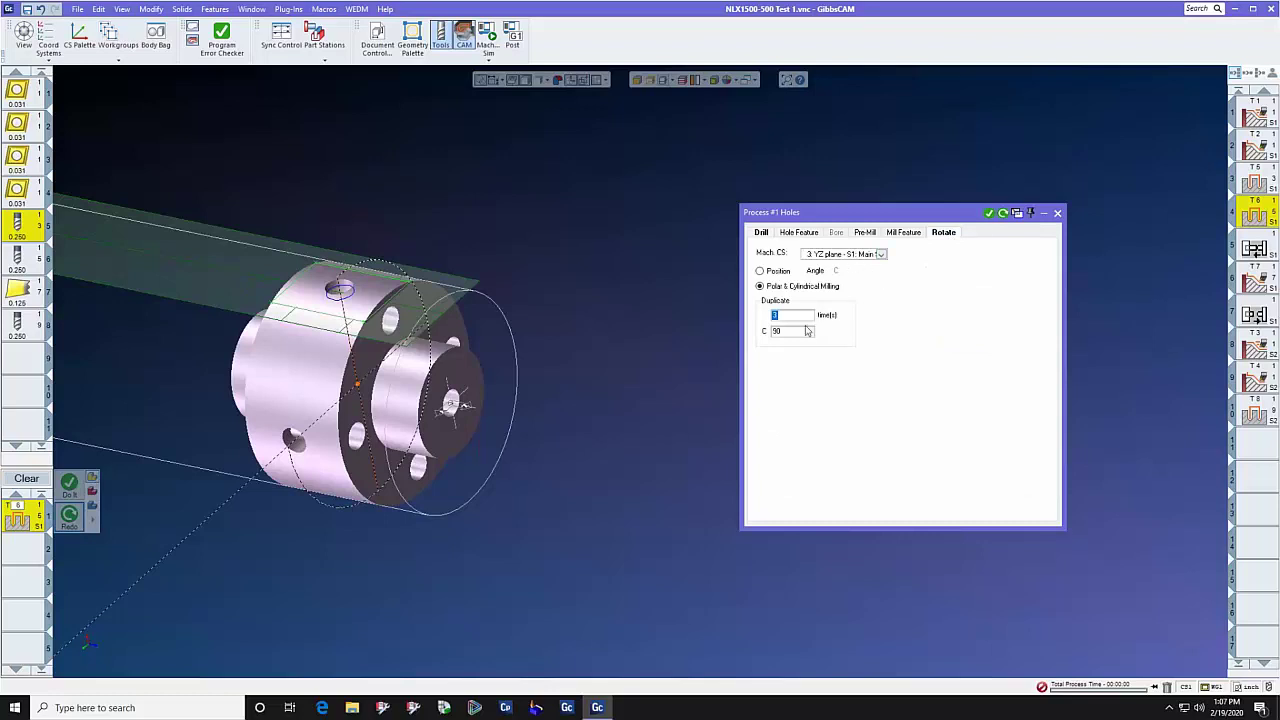
{"action": "left_click", "coordinate": [760, 233]}
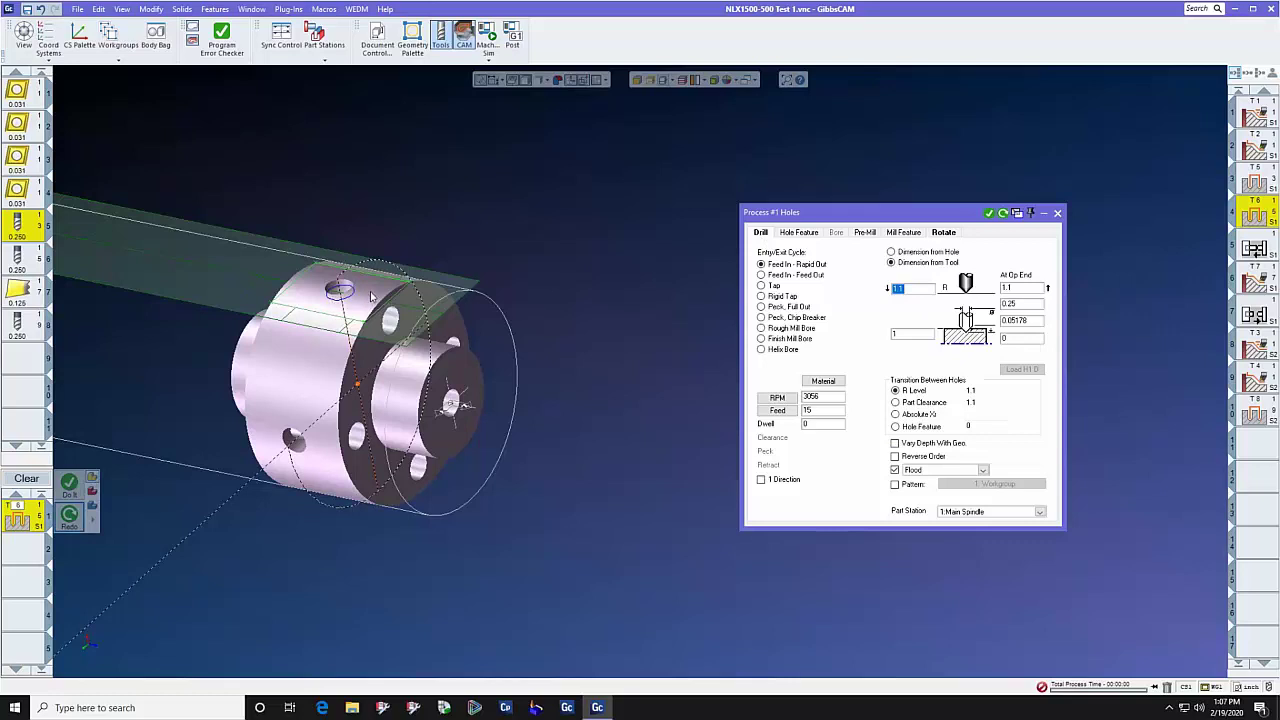
{"action": "left_click", "coordinate": [917, 334]}
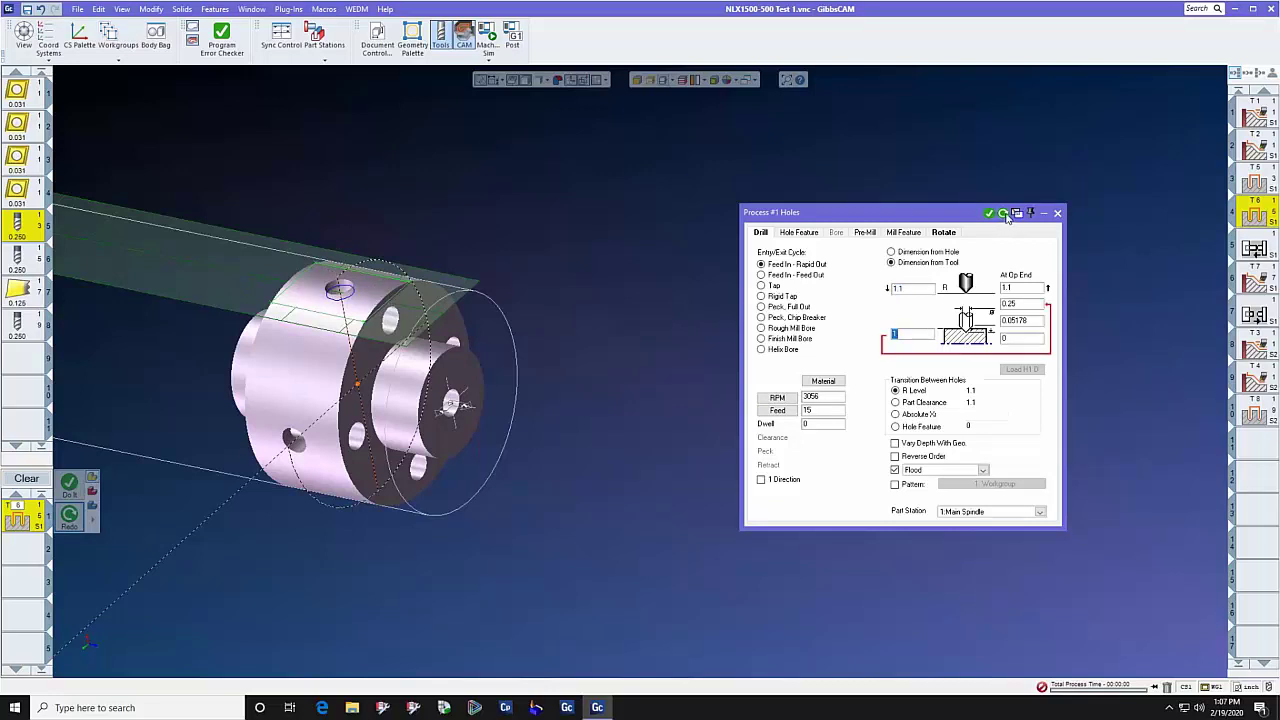
{"action": "left_click", "coordinate": [1057, 214]}
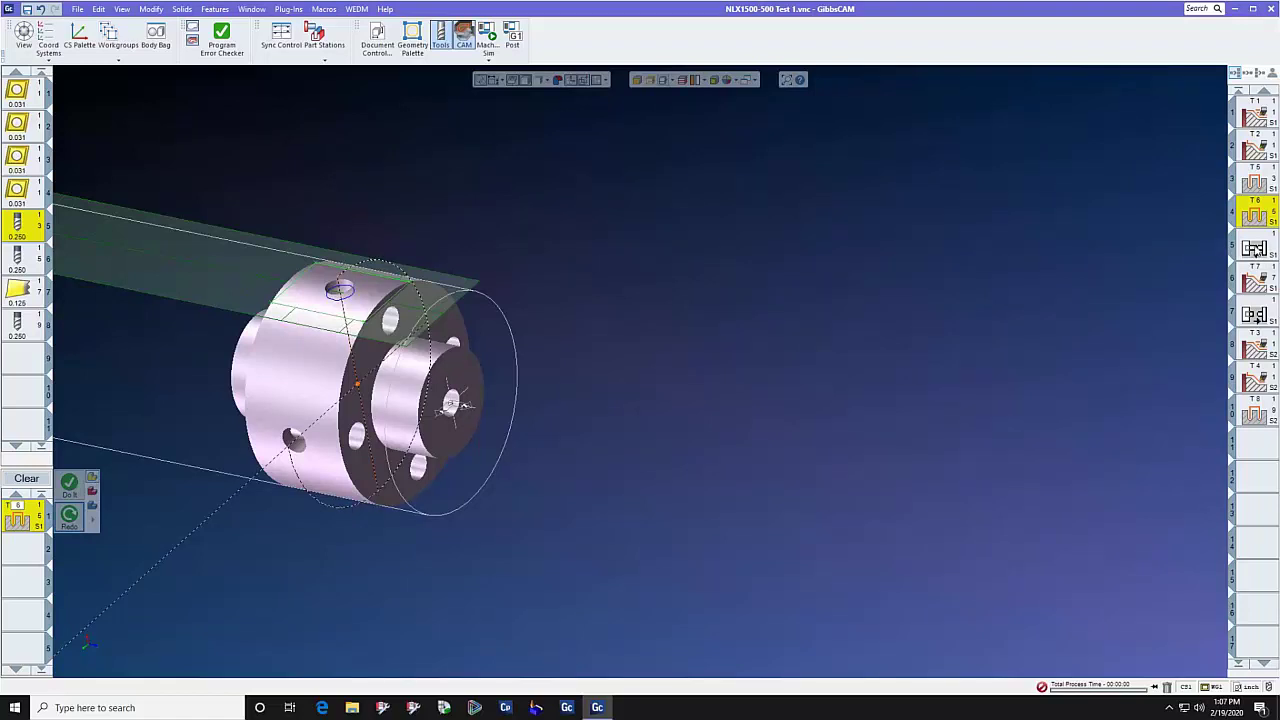
Step: Examine the Sub Spindle In utility operation and the list of available utility process types
{"action": "double_click", "coordinate": [1256, 250]}
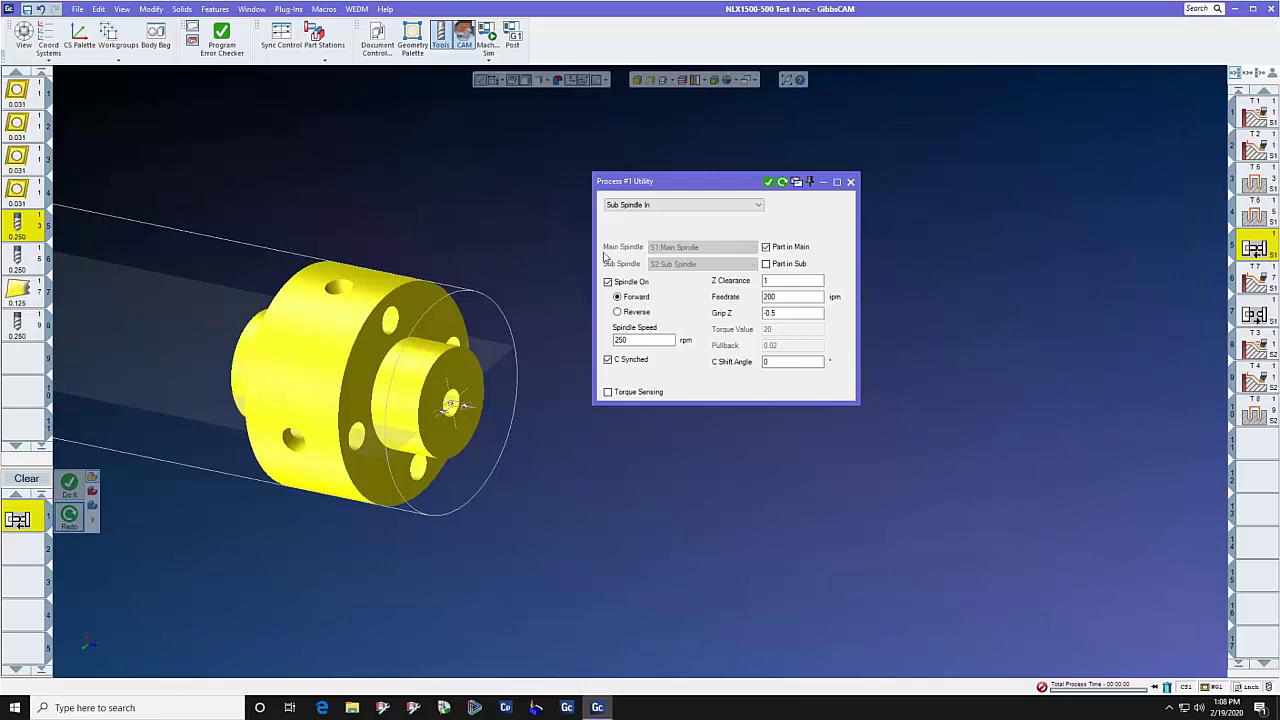
{"action": "left_click", "coordinate": [760, 206]}
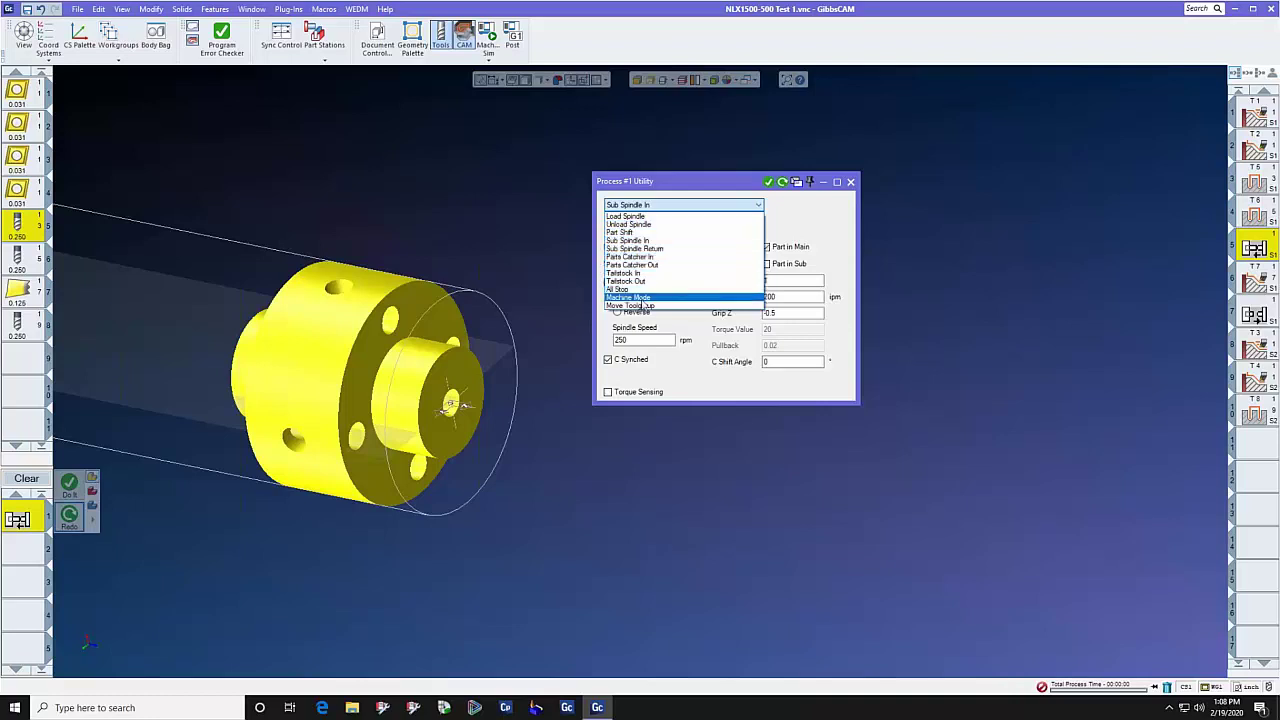
{"action": "left_click", "coordinate": [837, 211]}
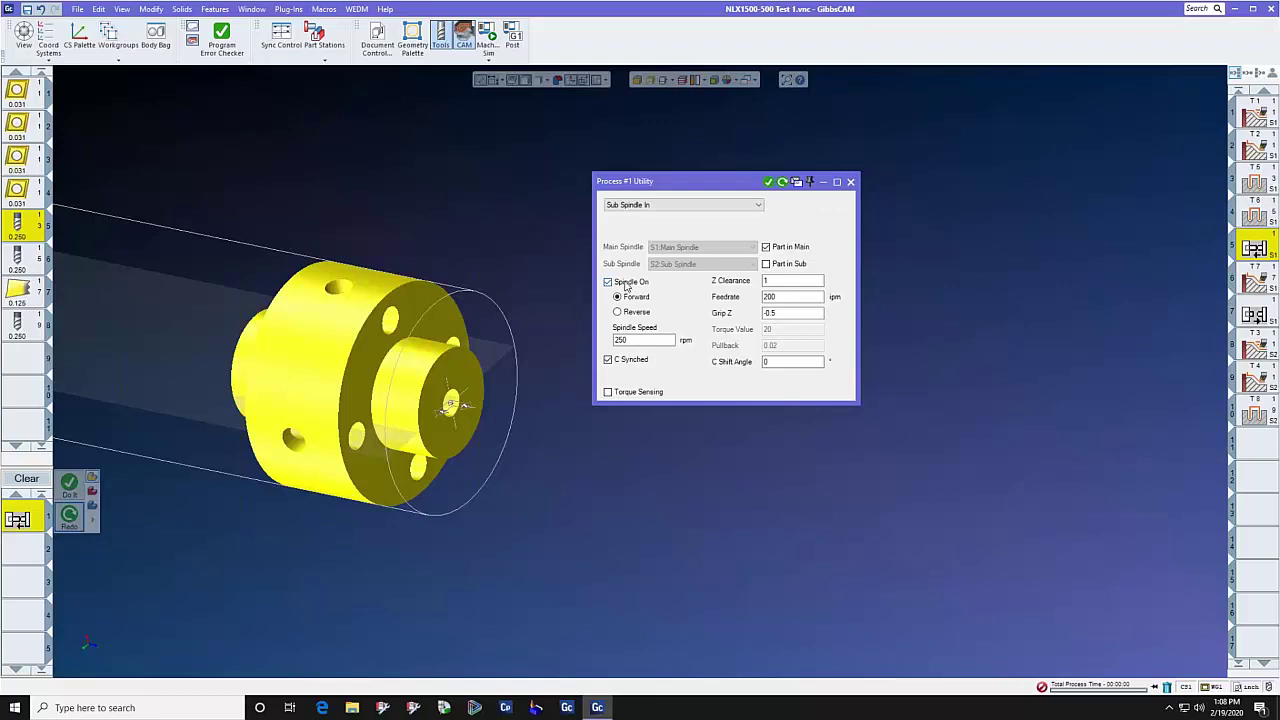
Step: Set the Sub Spindle In utility's spindle speed to 500 rpm and Z clearance to 0.25, and close the dialog
{"action": "double_click", "coordinate": [630, 340]}
{"action": "type", "text": "5"}
{"action": "double_click", "coordinate": [784, 280]}
{"action": "type", "text": "25"}
{"action": "key", "text": "Tab"}
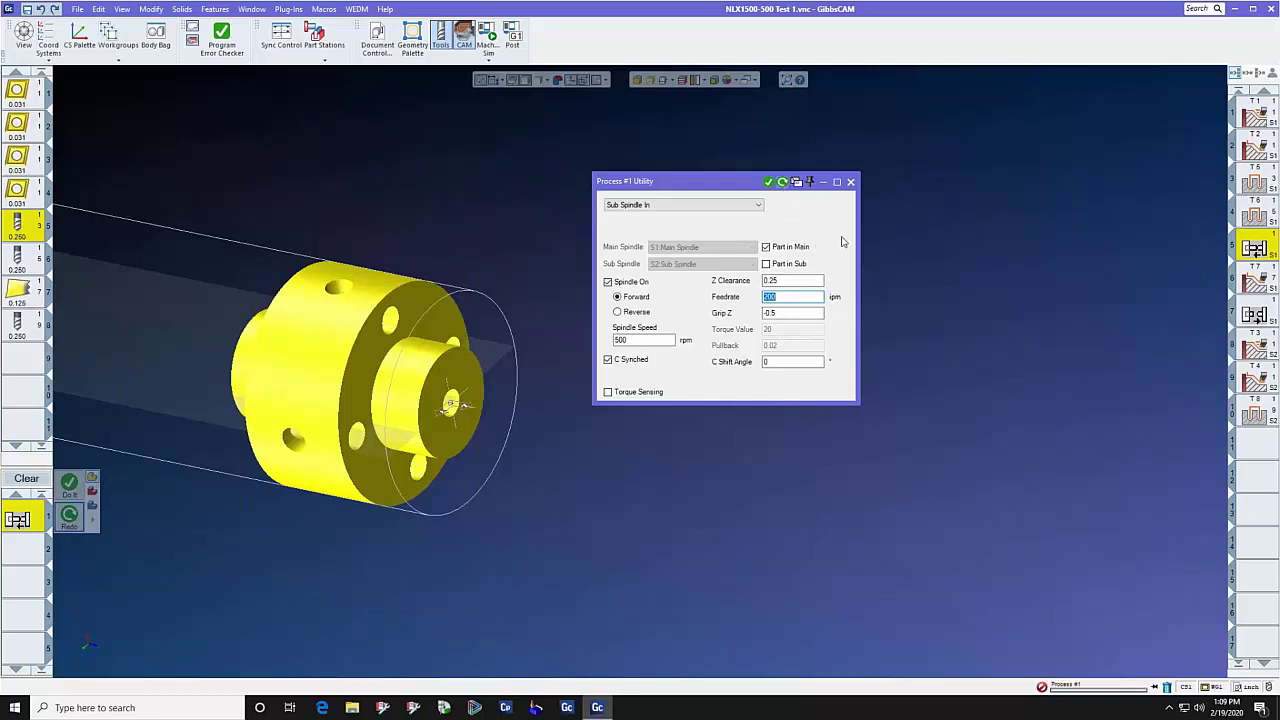
{"action": "left_click", "coordinate": [851, 182]}
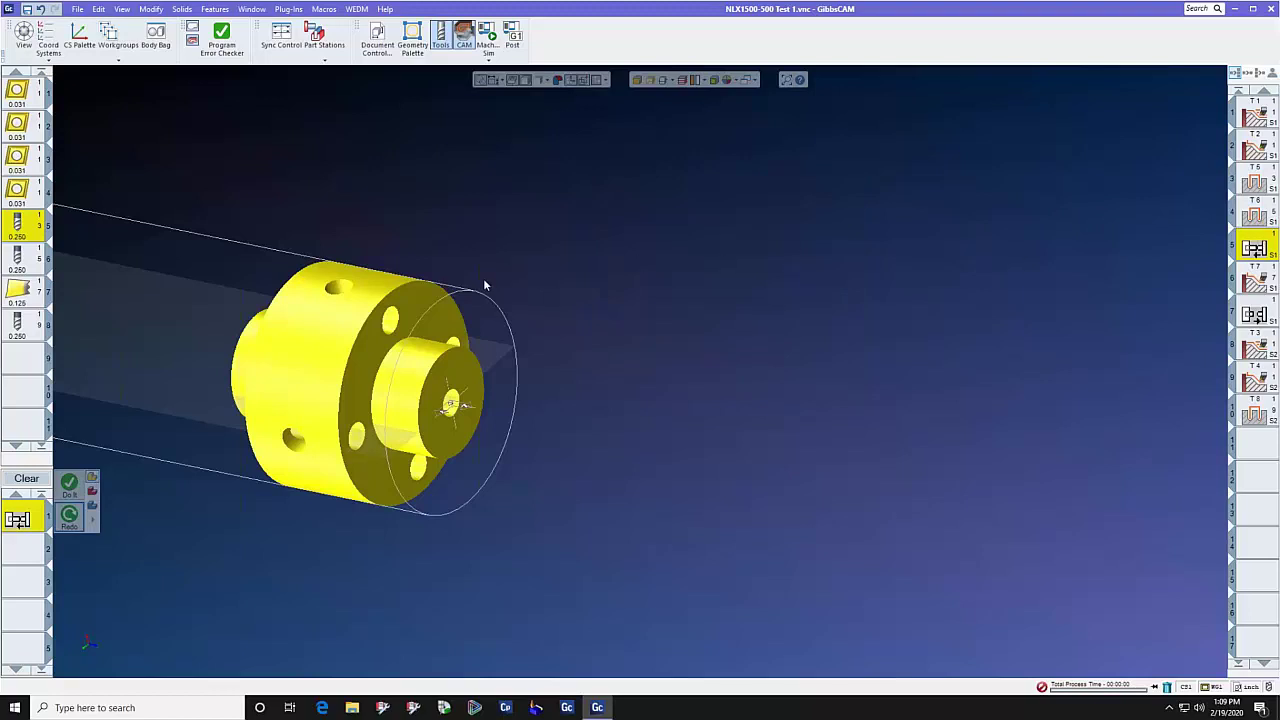
Step: Review the tool 7 cutoff operation and the Sub Spindle Return utility settings, closing each dialog
{"action": "double_click", "coordinate": [1255, 282]}
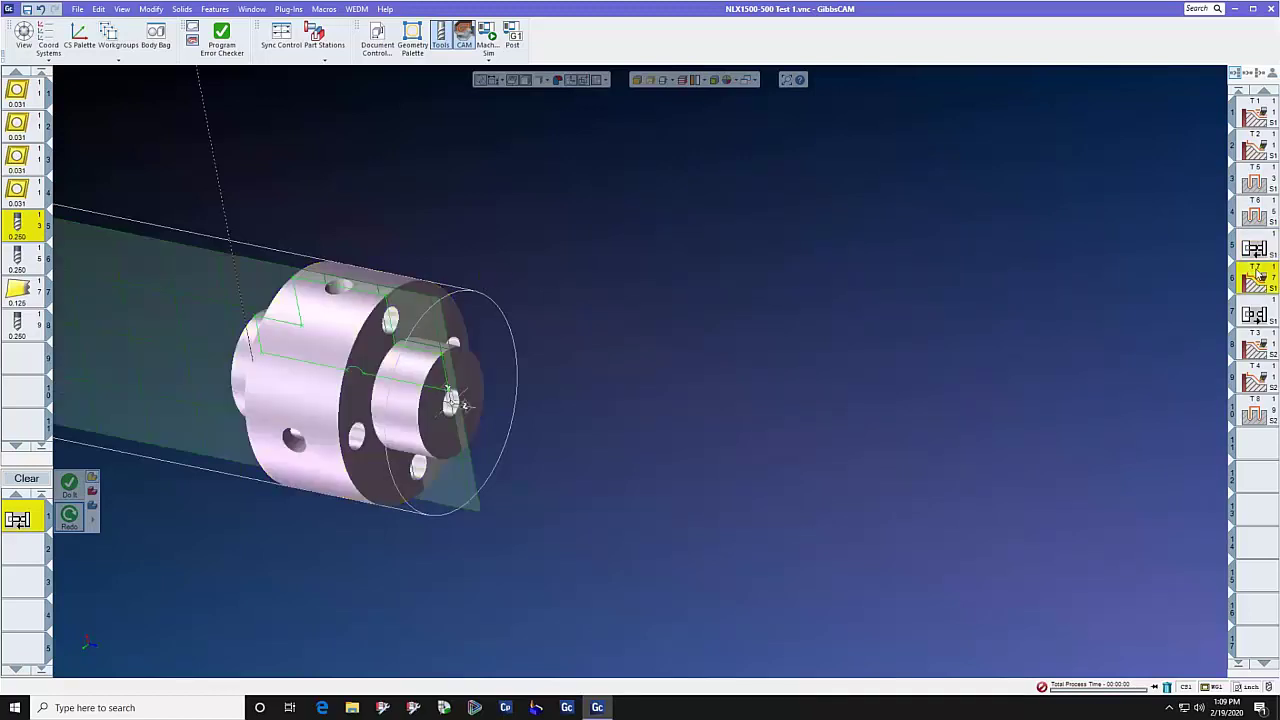
{"action": "left_click", "coordinate": [1136, 192]}
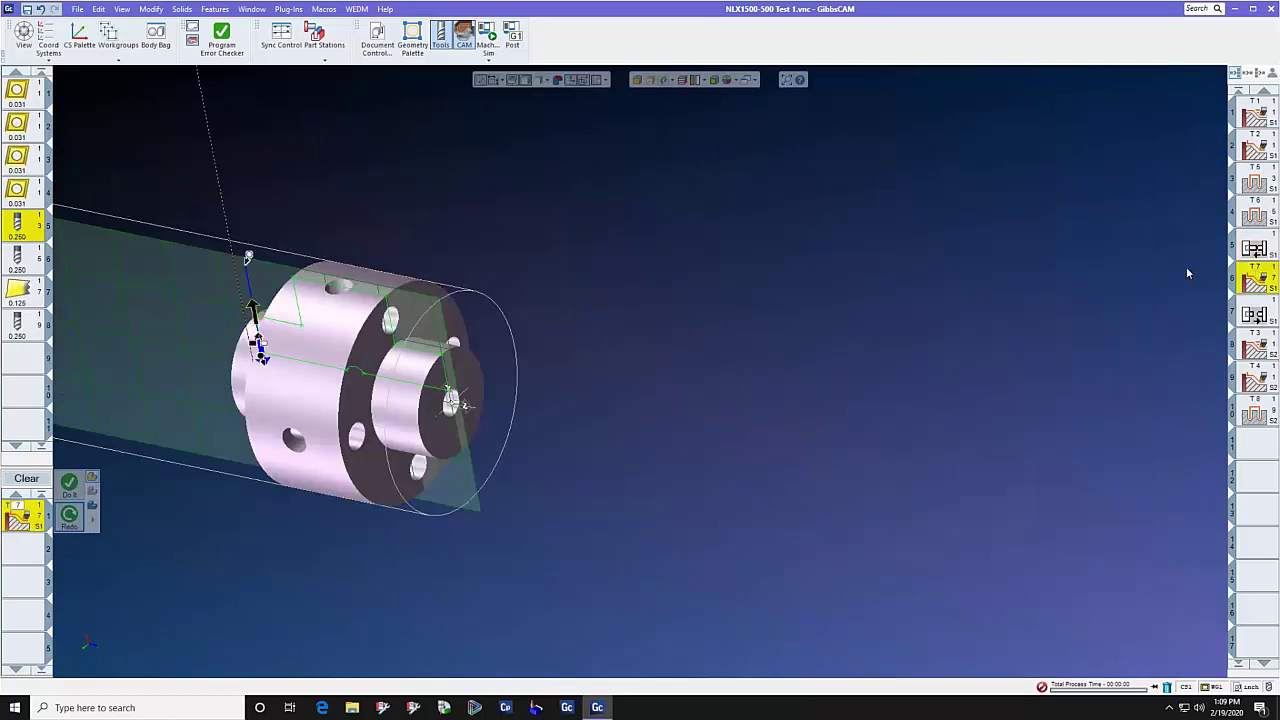
{"action": "double_click", "coordinate": [1256, 315]}
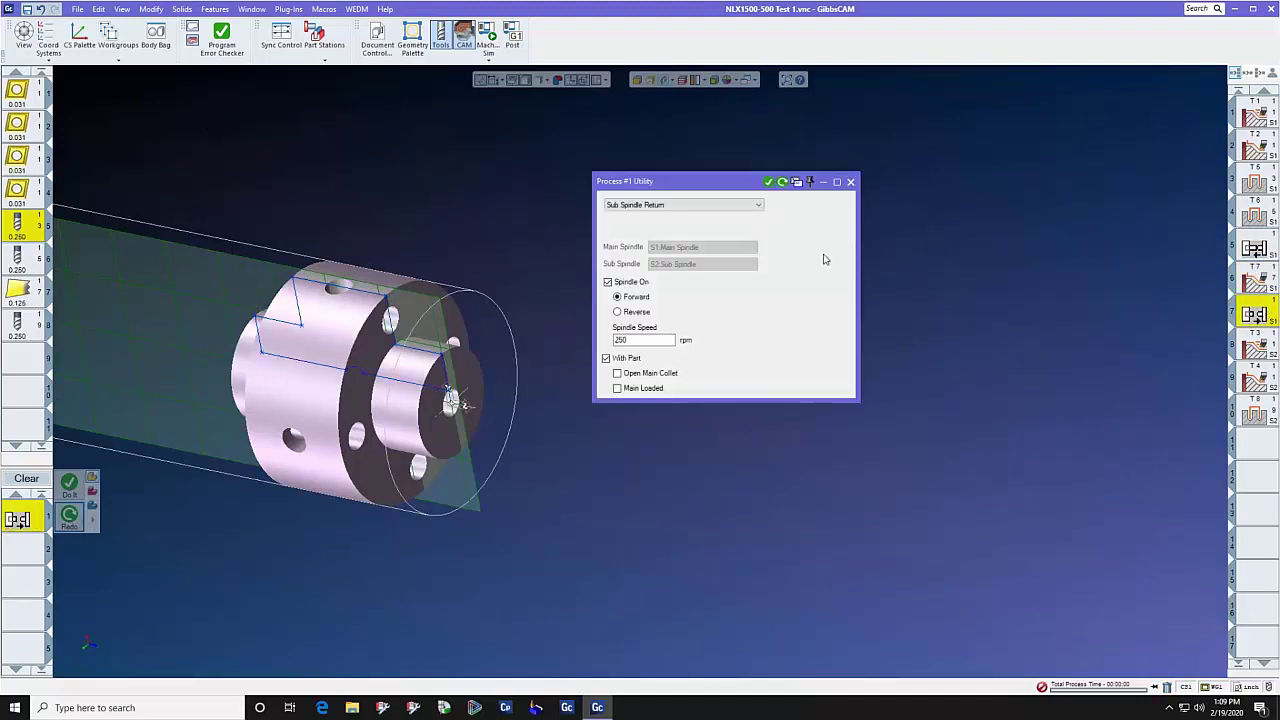
{"action": "left_click", "coordinate": [850, 181]}
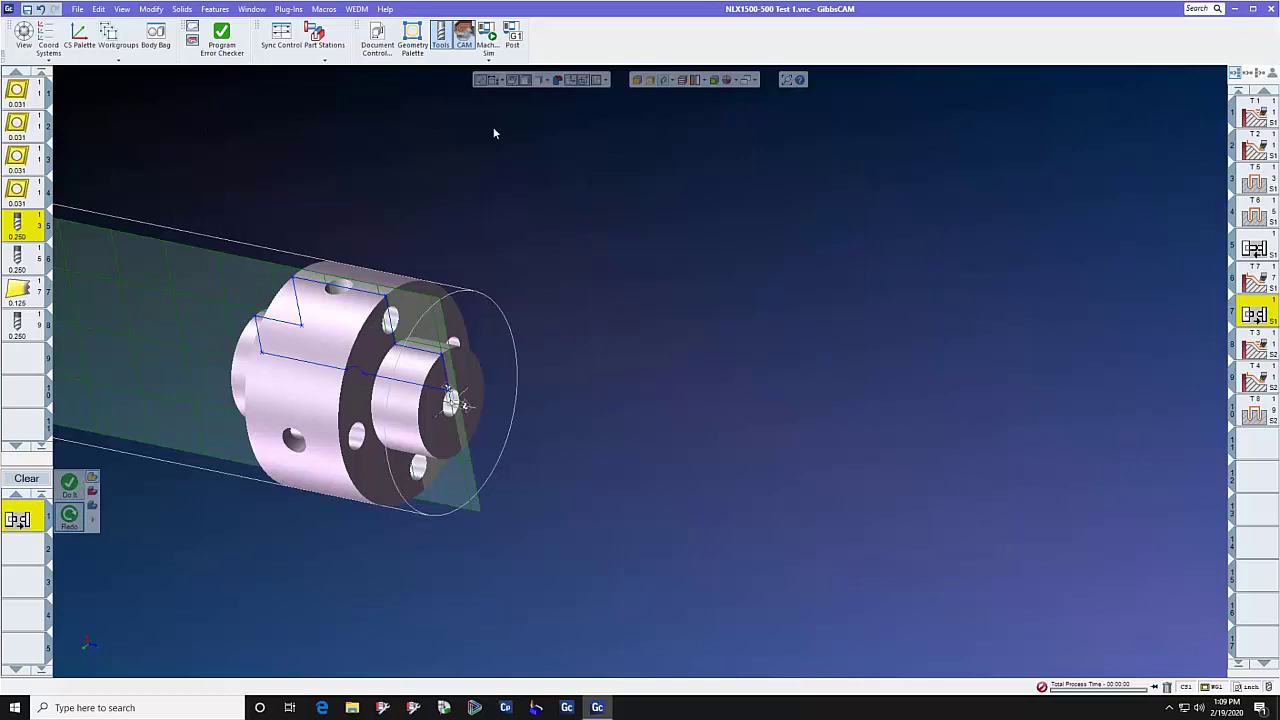
Step: Run the machine simulation of the NLX 1500-500 and examine the turret between the two spindles
{"action": "left_click", "coordinate": [488, 34]}
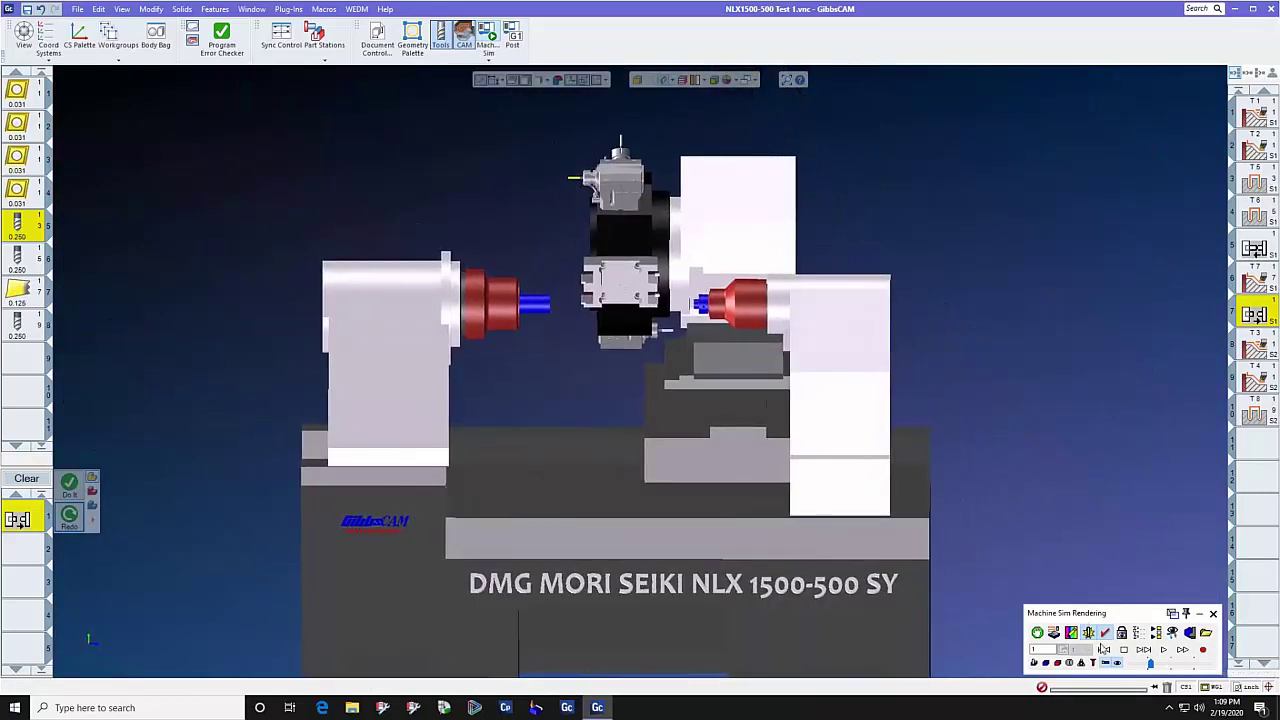
{"action": "left_click", "coordinate": [1164, 650]}
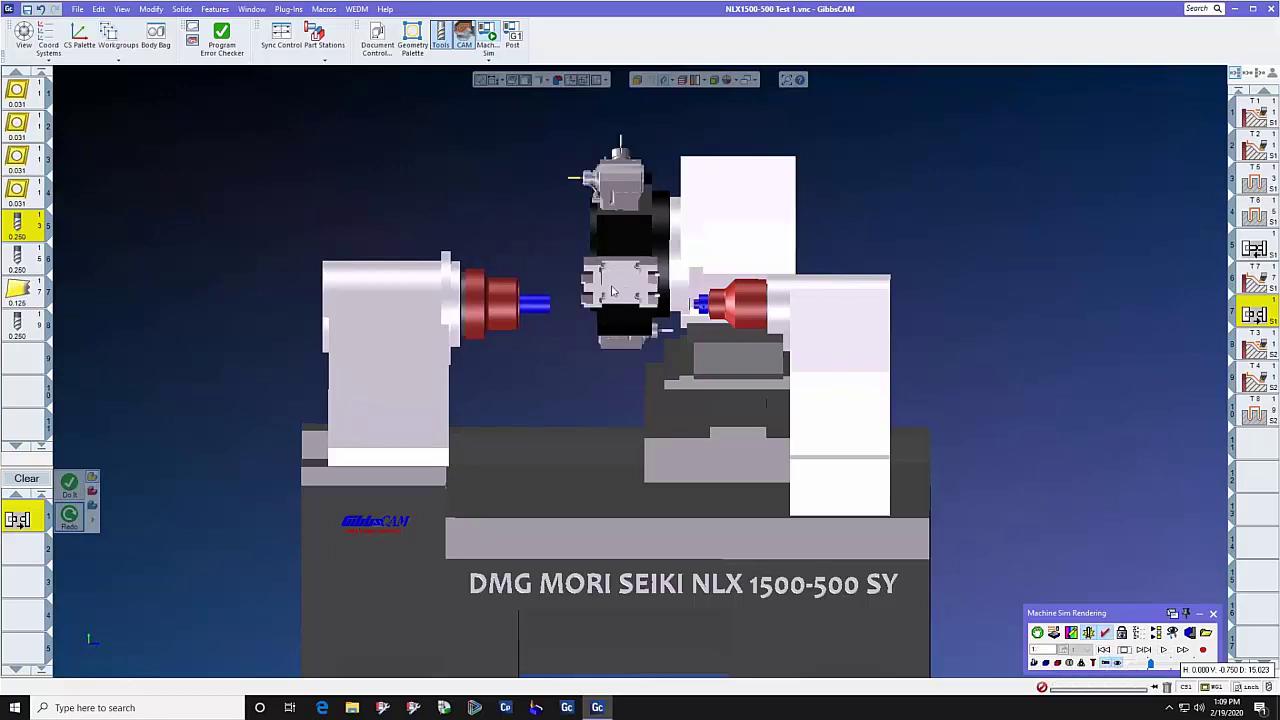
{"action": "scroll", "coordinate": [652, 285], "scroll_direction": "up", "scroll_amount": 5}
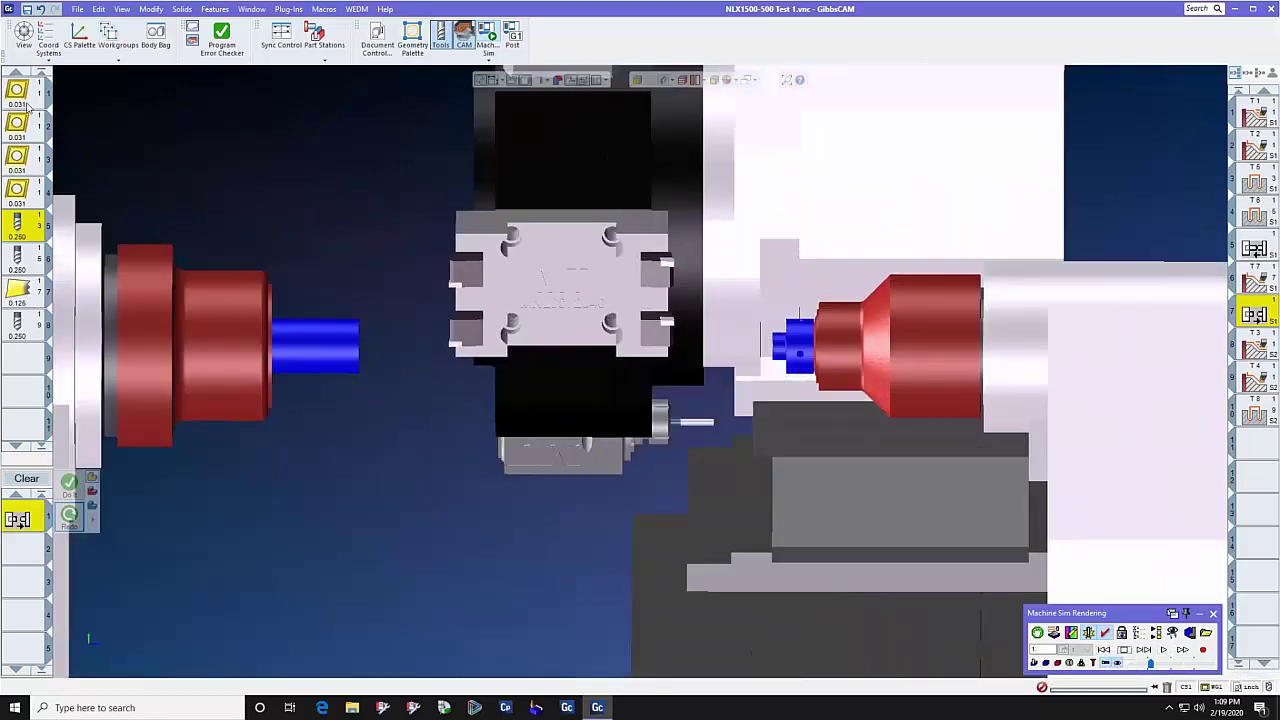
Step: Highlight each of the first four turning insert tools to examine its position on the turret, and close the machine simulation
{"action": "left_click", "coordinate": [28, 92]}
{"action": "scroll", "coordinate": [398, 244], "scroll_direction": "up", "scroll_amount": 2}
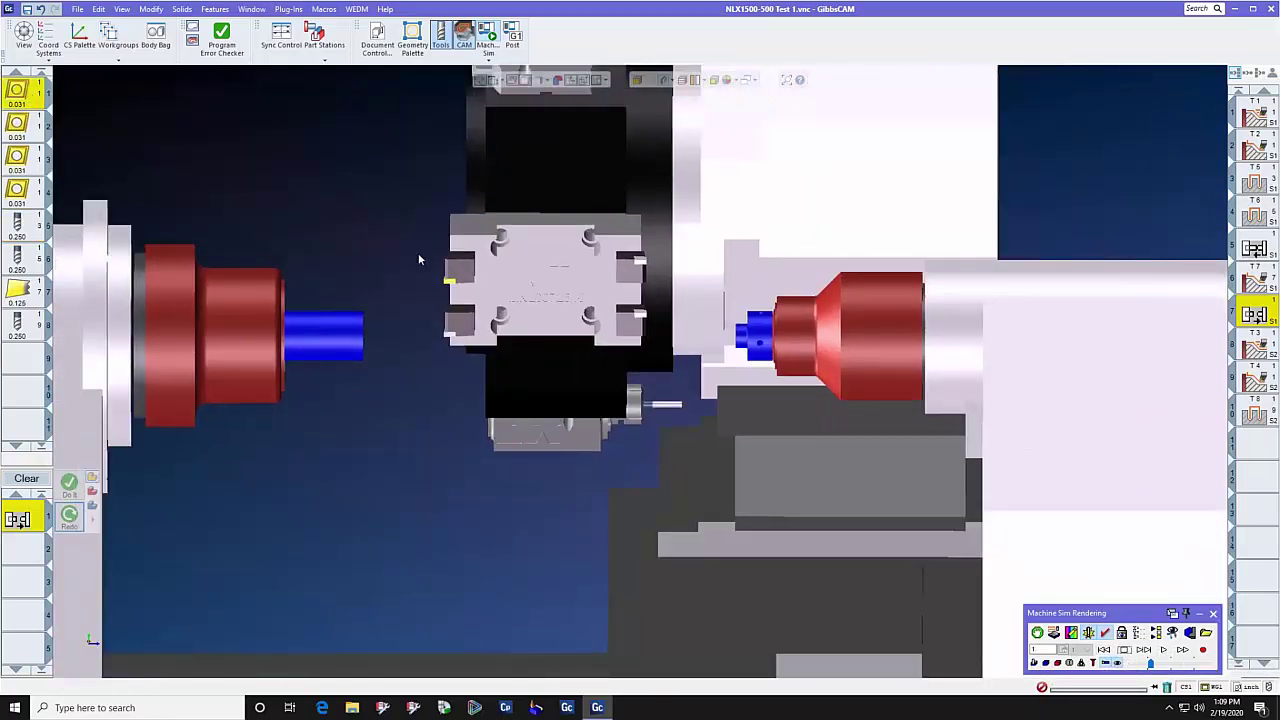
{"action": "left_click", "coordinate": [30, 126]}
{"action": "scroll", "coordinate": [318, 227], "scroll_direction": "down", "scroll_amount": 2}
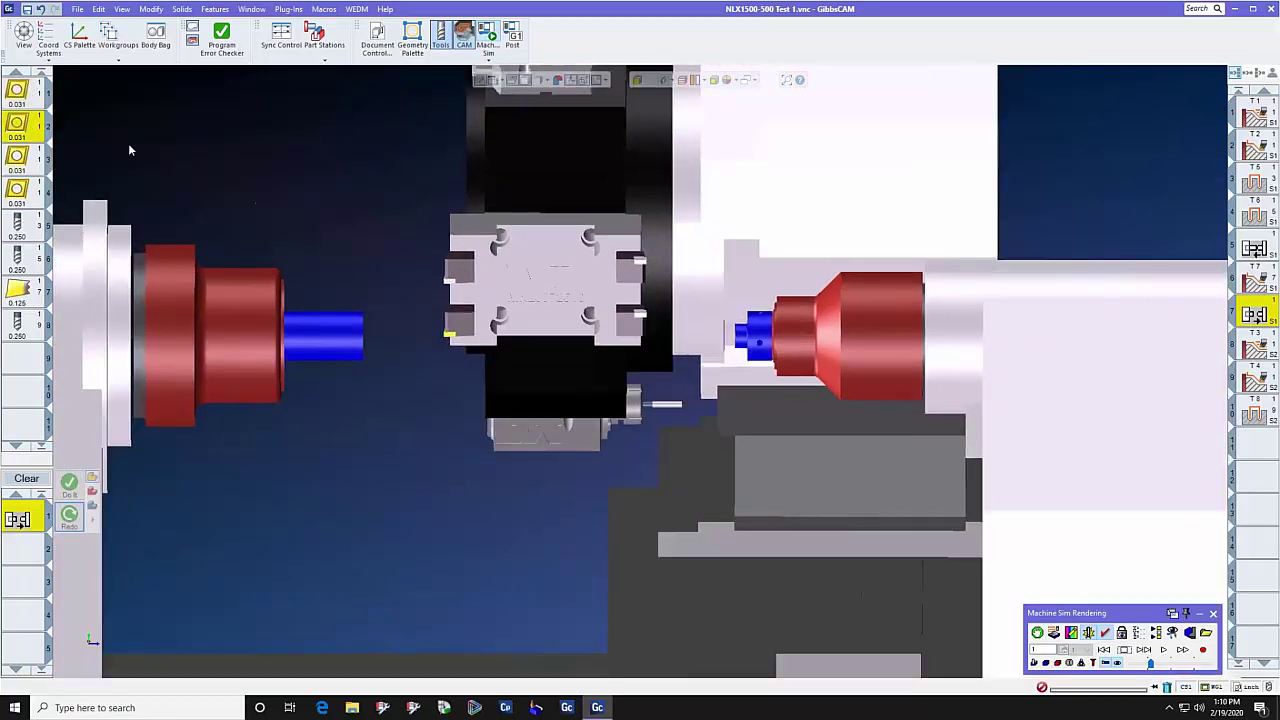
{"action": "left_click", "coordinate": [25, 158]}
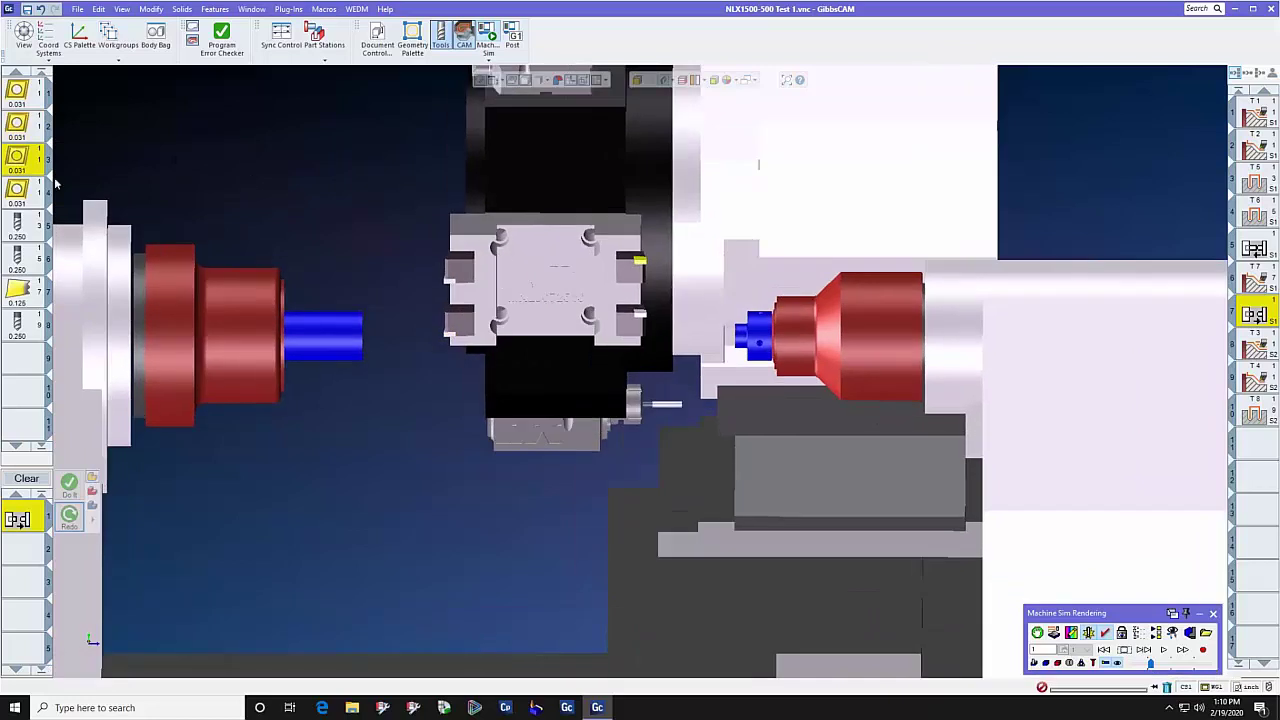
{"action": "left_click", "coordinate": [25, 190]}
{"action": "scroll", "coordinate": [230, 176], "scroll_direction": "up", "scroll_amount": 1}
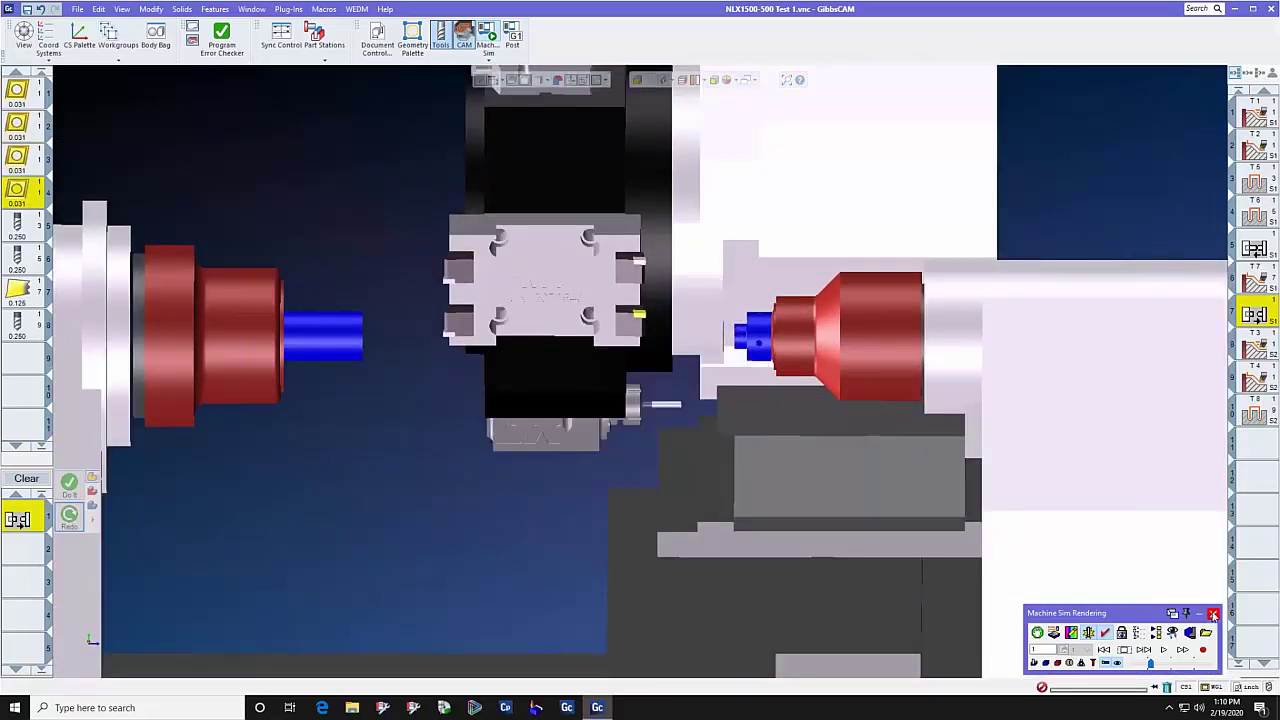
{"action": "left_click", "coordinate": [1213, 614]}
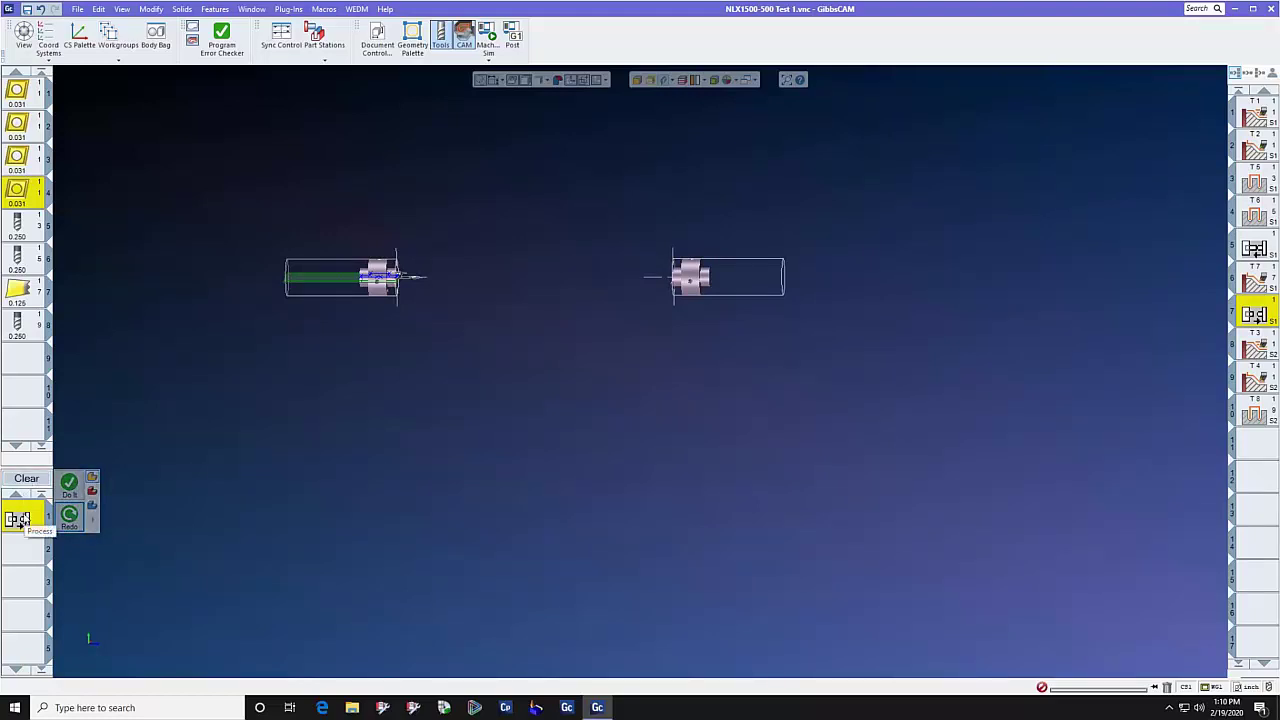
Step: Add a Parts Catcher In utility operation for S1:Main Spindle
{"action": "double_click", "coordinate": [20, 519]}
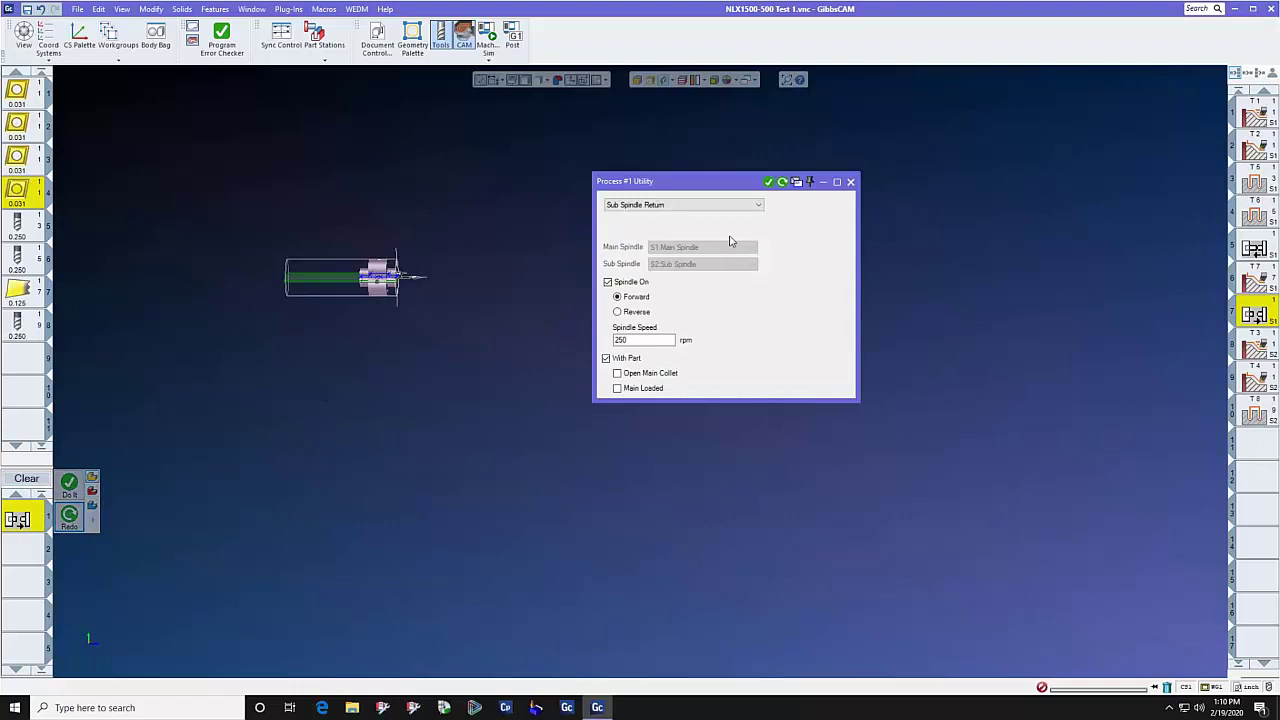
{"action": "left_click", "coordinate": [757, 206]}
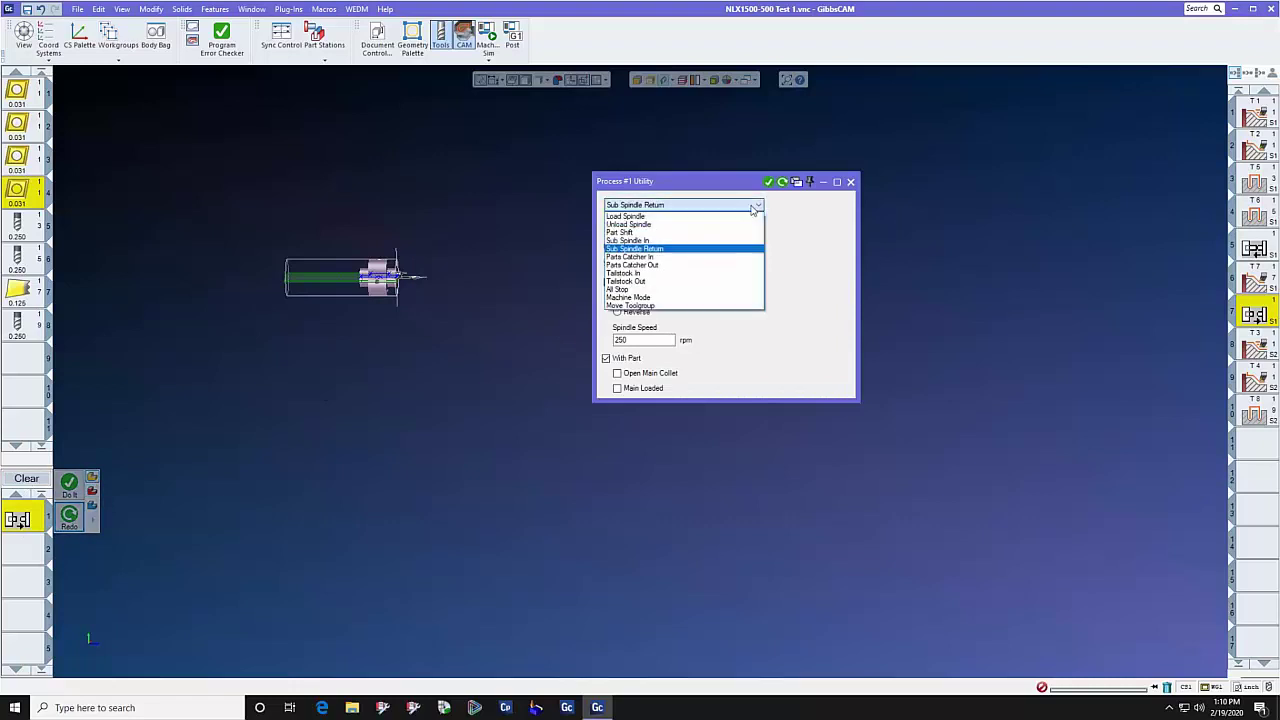
{"action": "left_click", "coordinate": [711, 258]}
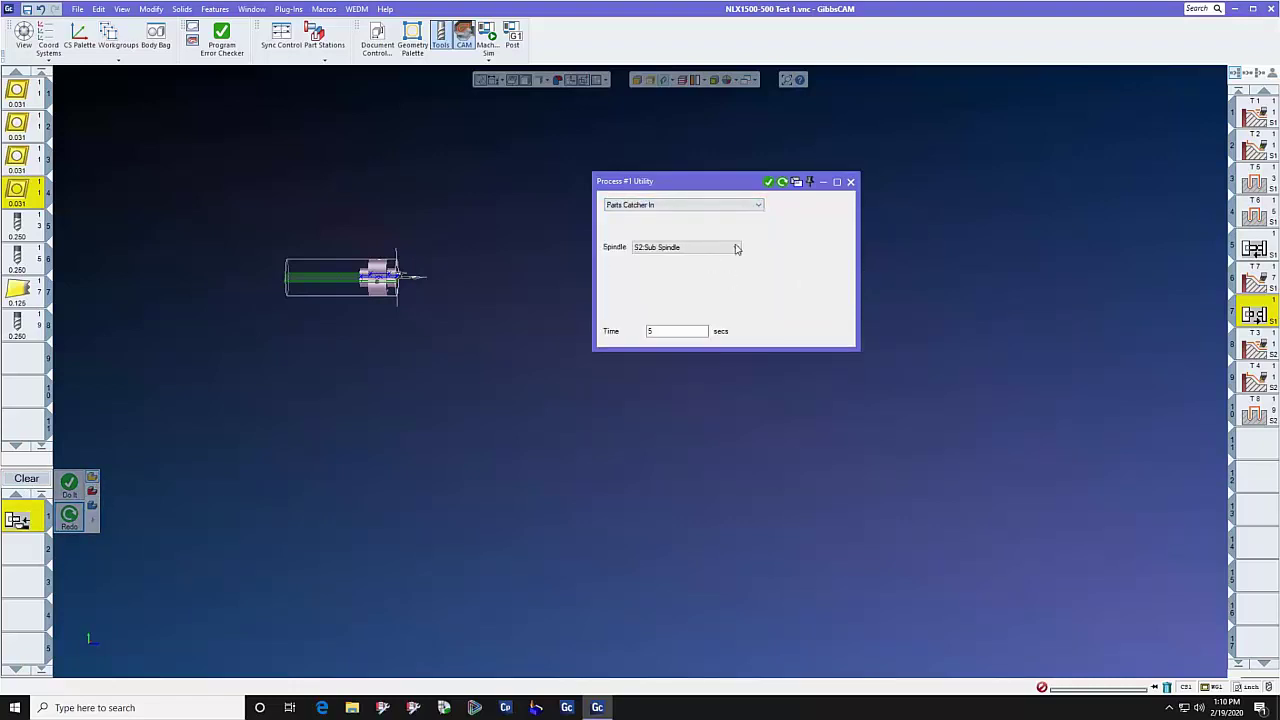
{"action": "left_click", "coordinate": [736, 247]}
{"action": "left_click", "coordinate": [733, 259]}
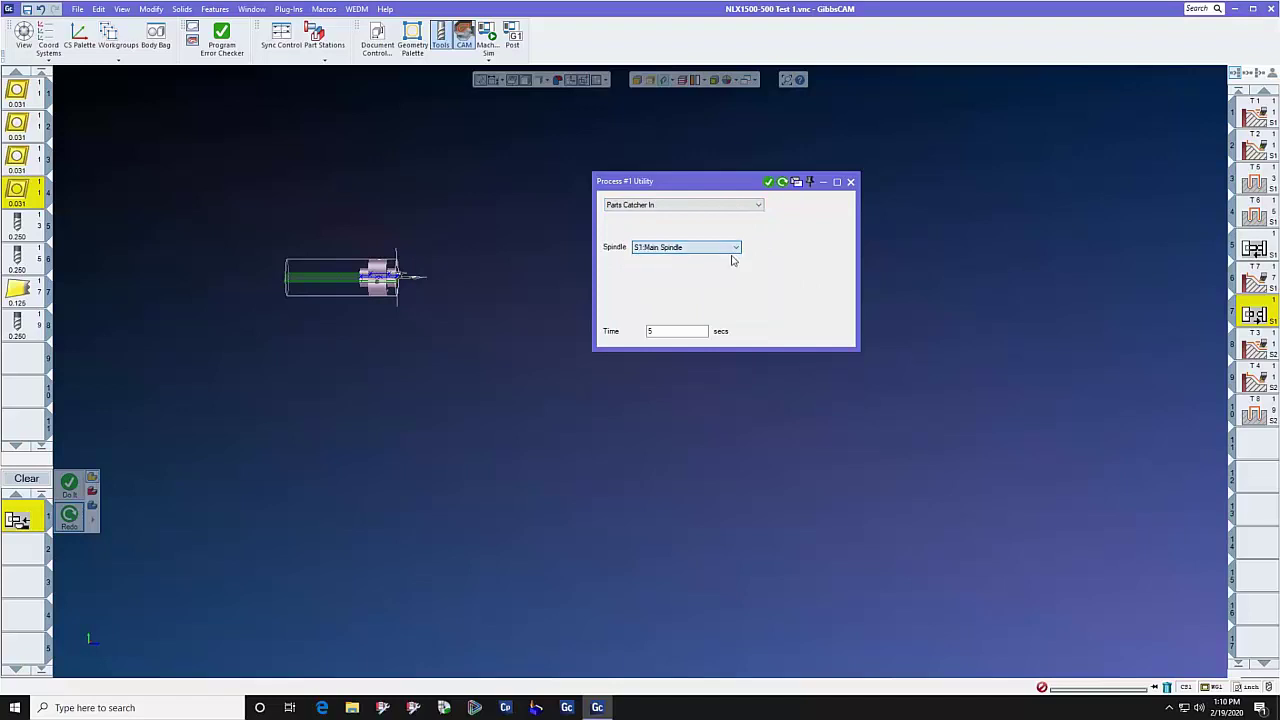
{"action": "left_click", "coordinate": [768, 183]}
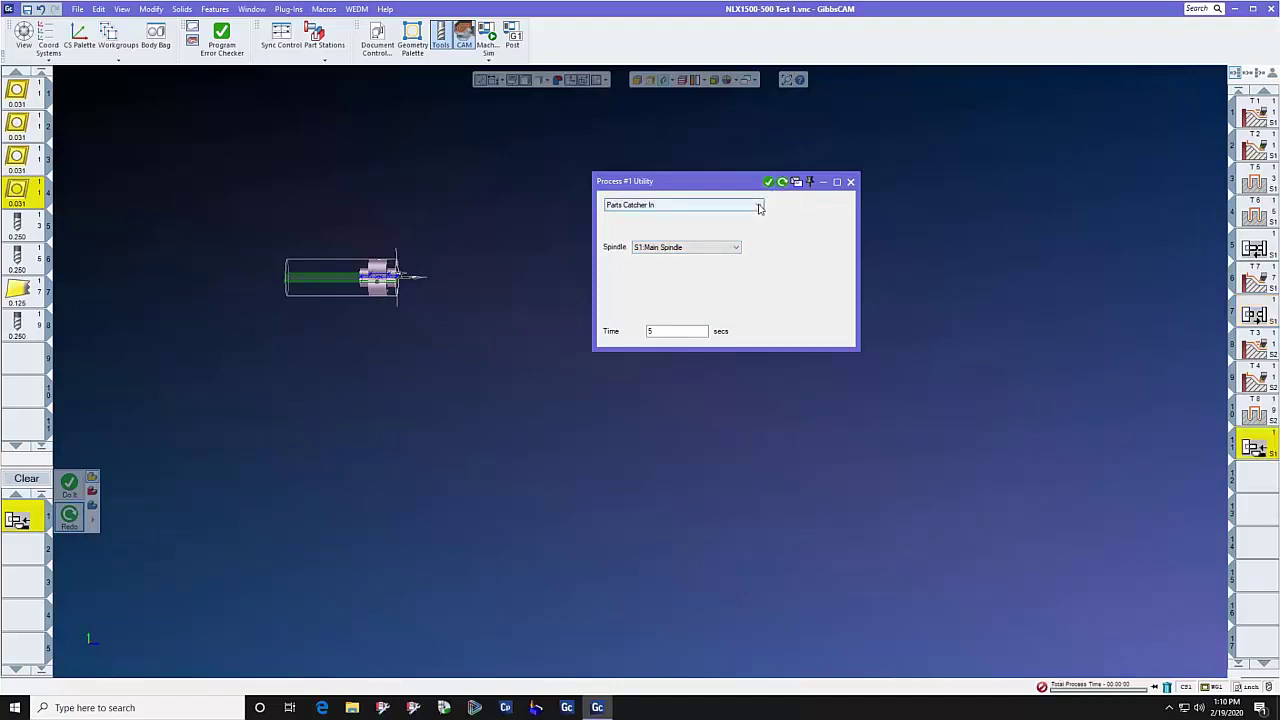
Step: Add an Unload Spindle utility operation that uses the Part Catcher on S1:Main Spindle
{"action": "left_click", "coordinate": [759, 206]}
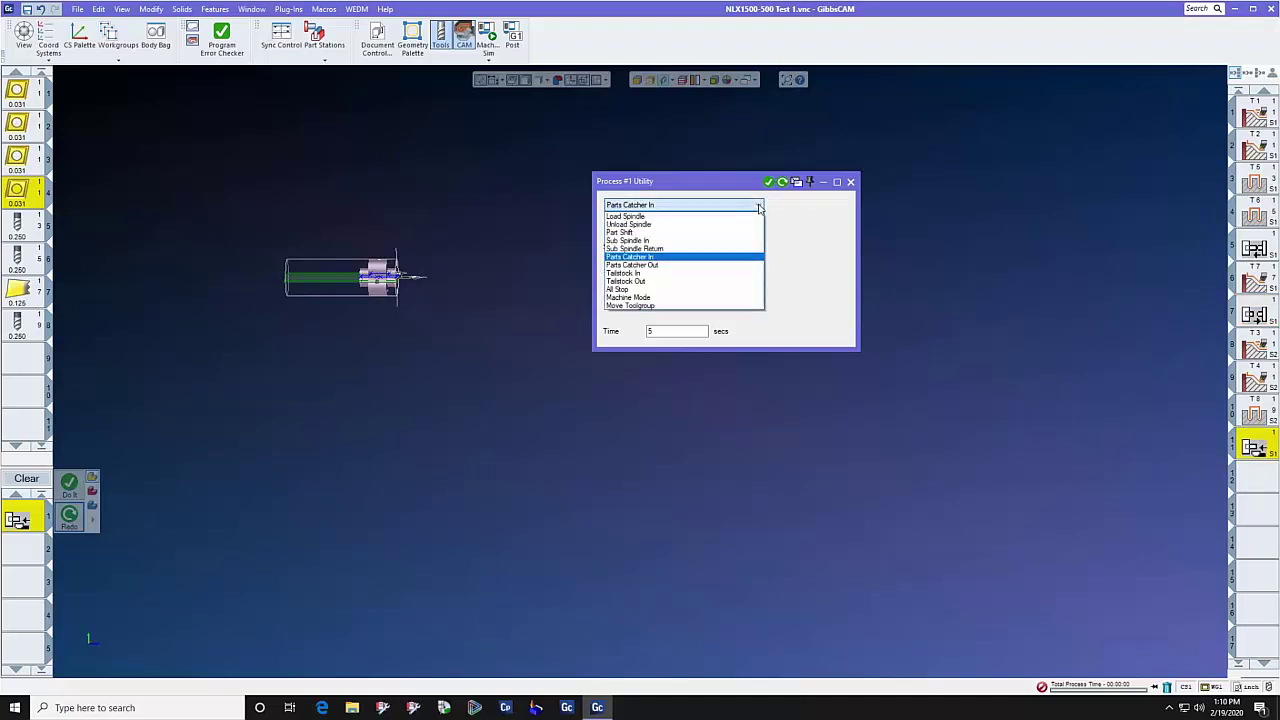
{"action": "left_click", "coordinate": [737, 225]}
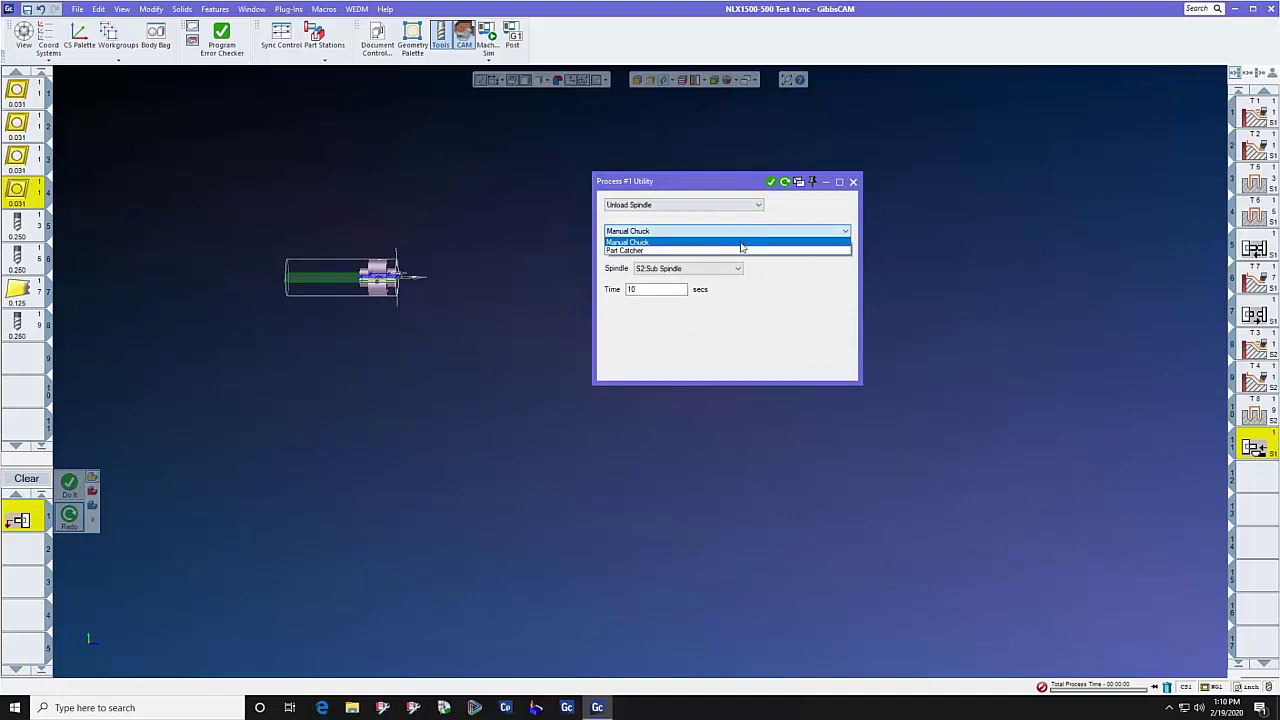
{"action": "left_click", "coordinate": [741, 250]}
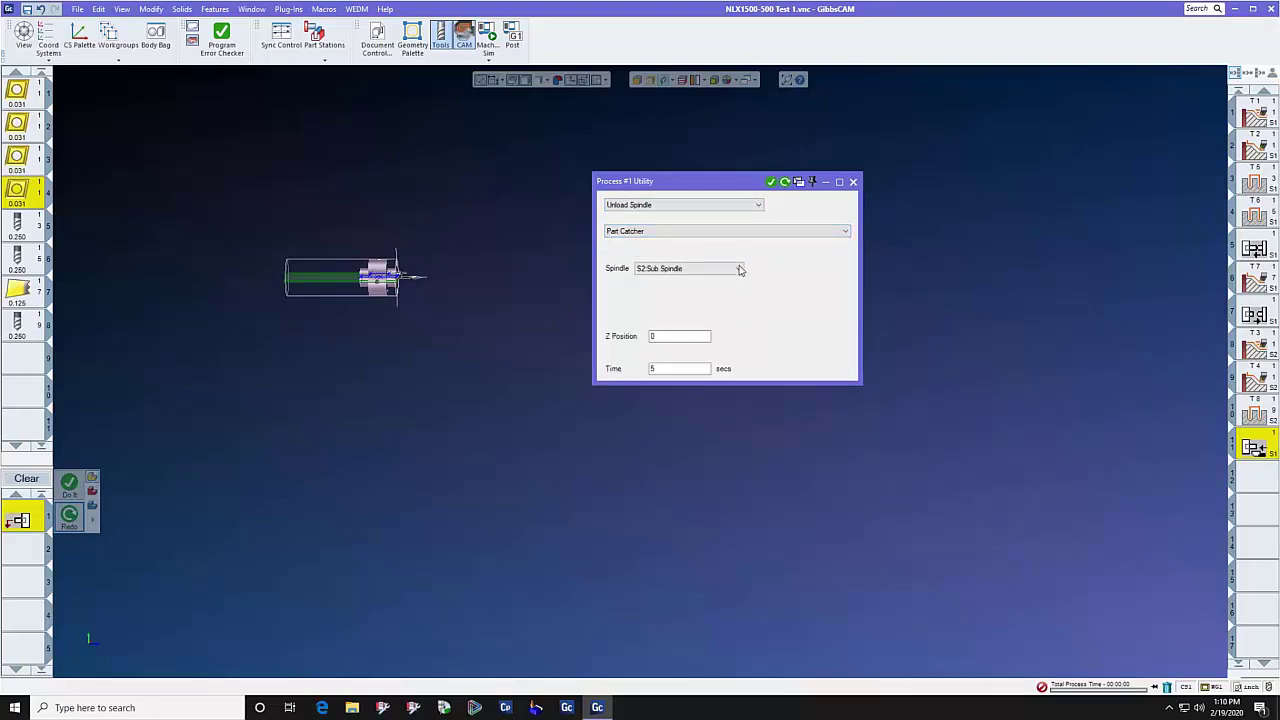
{"action": "left_click", "coordinate": [740, 269]}
{"action": "left_click", "coordinate": [737, 279]}
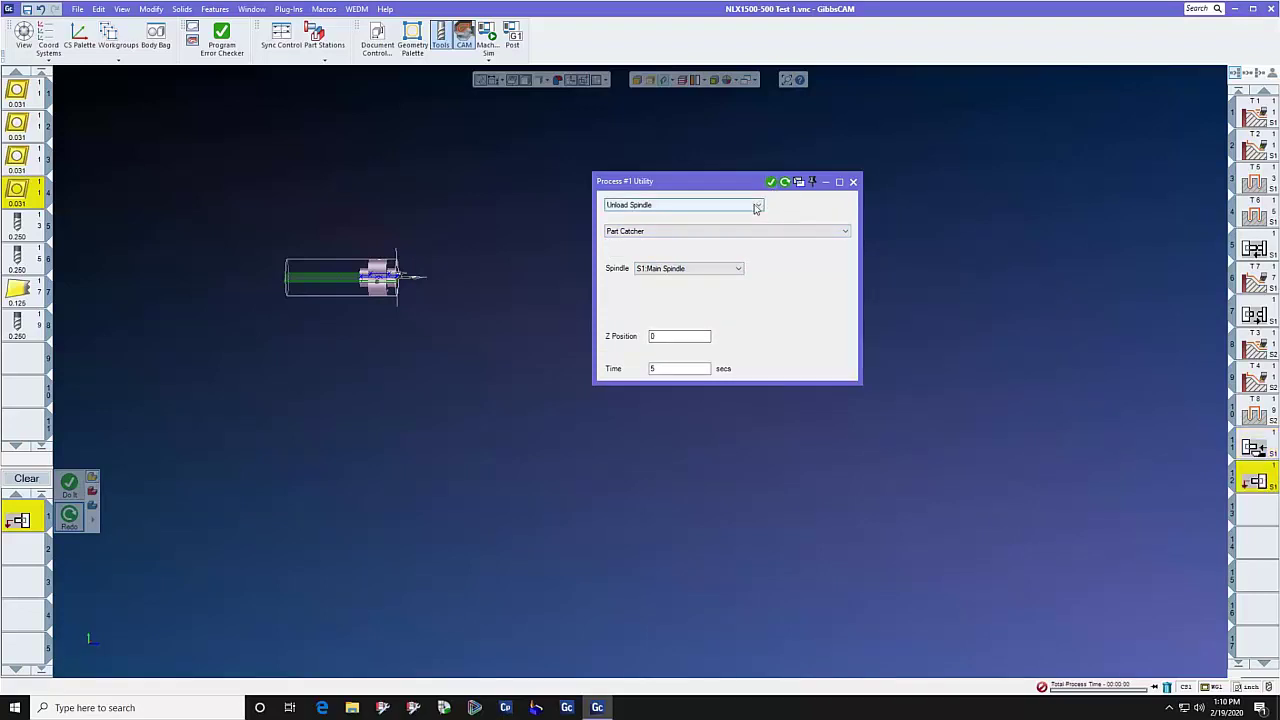
Step: Add a Parts Catcher Out utility operation for S1:Main Spindle with Spindle Unloaded enabled, and close the utility dialog
{"action": "left_click", "coordinate": [757, 205]}
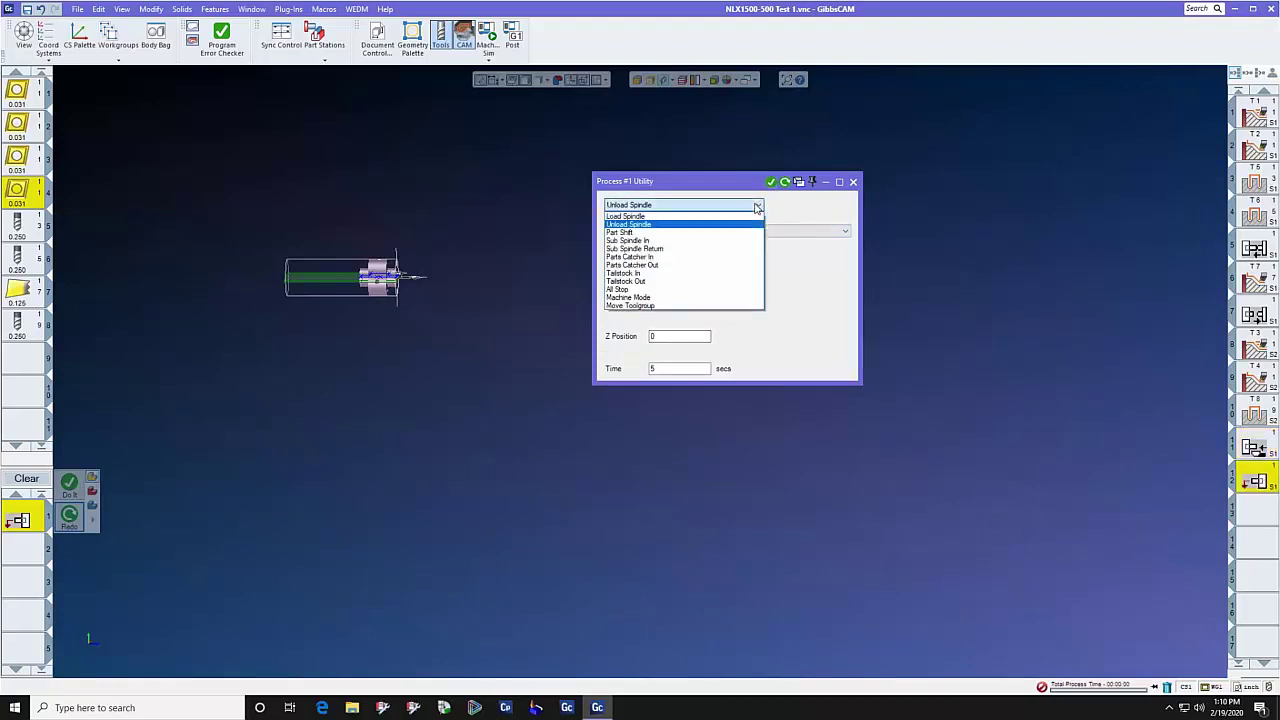
{"action": "left_click", "coordinate": [737, 265]}
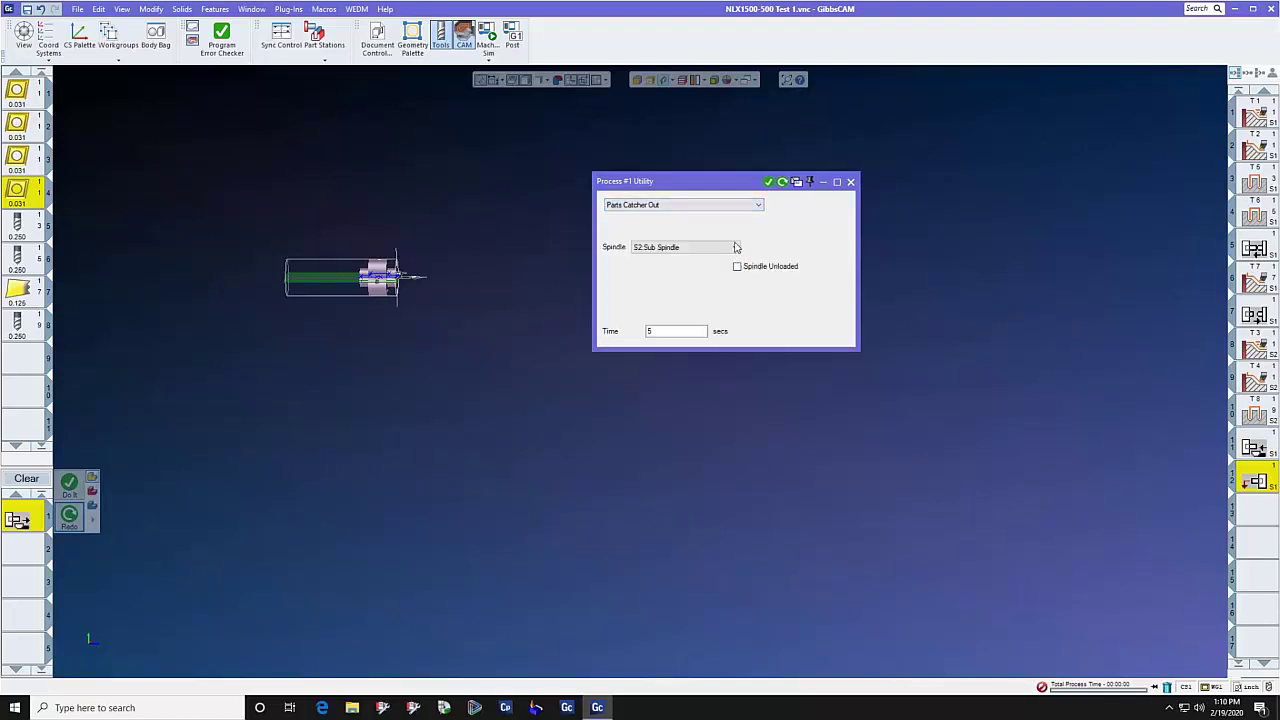
{"action": "left_click", "coordinate": [736, 247]}
{"action": "left_click", "coordinate": [690, 256]}
{"action": "left_click", "coordinate": [737, 267]}
{"action": "left_click", "coordinate": [768, 183]}
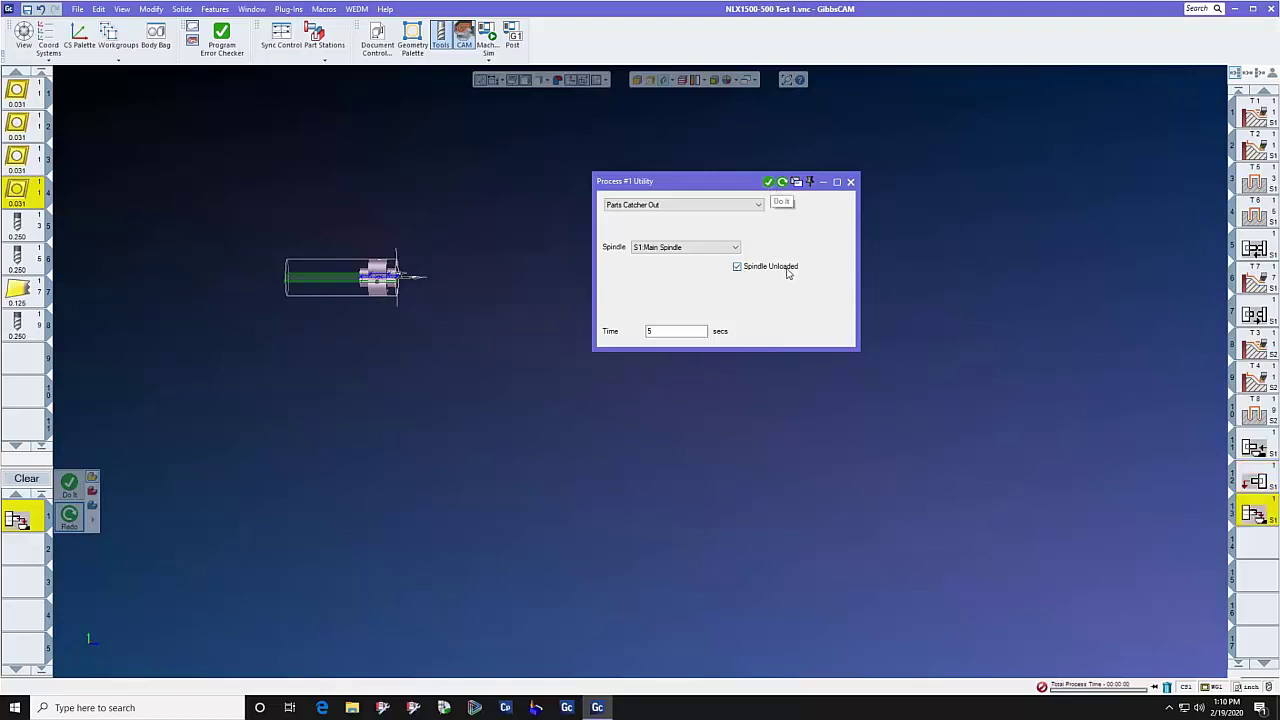
{"action": "left_click", "coordinate": [850, 182]}
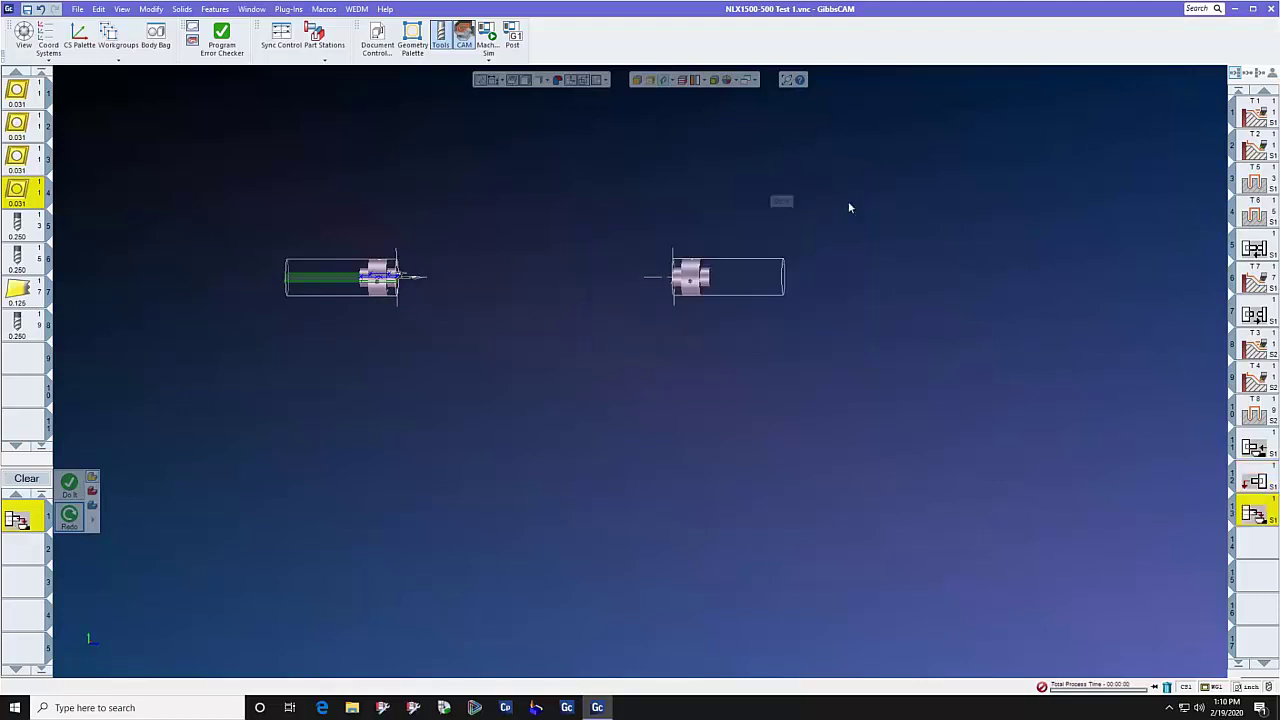
Step: Play the machine simulation of the NLX1500-500 part, watch the main-spindle machining, and close it
{"action": "left_click", "coordinate": [487, 38]}
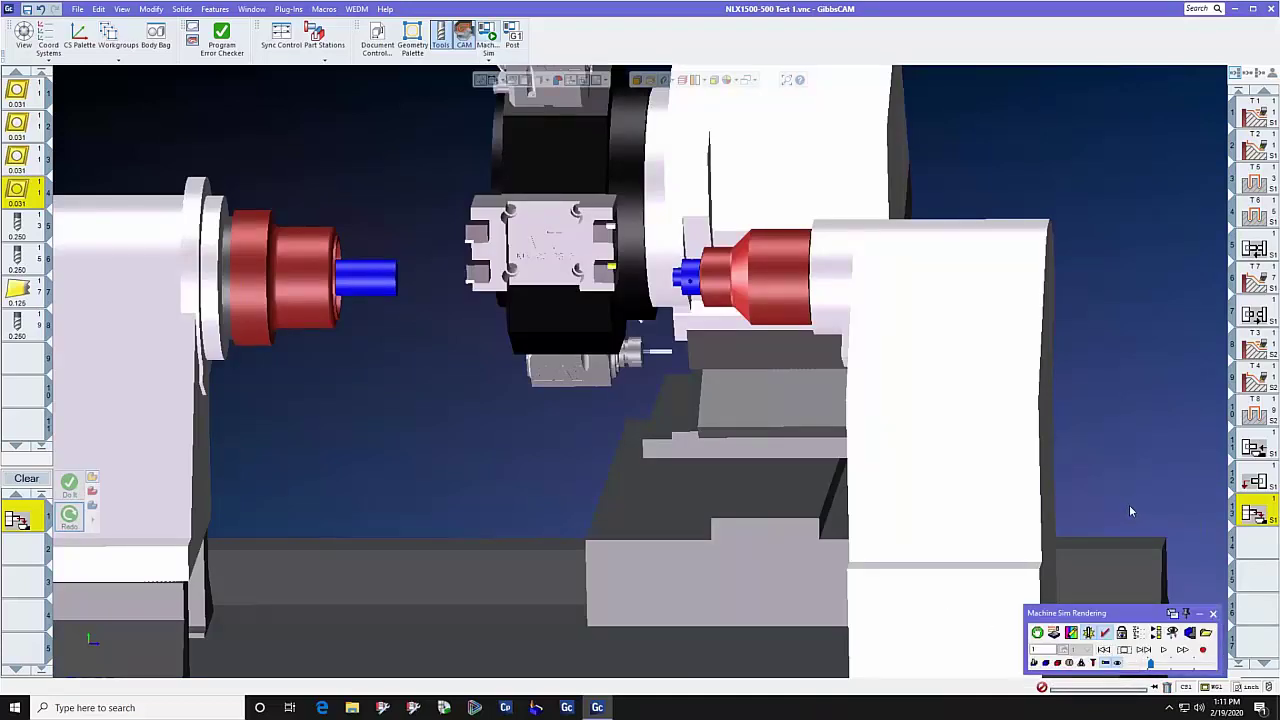
{"action": "left_click", "coordinate": [1165, 650]}
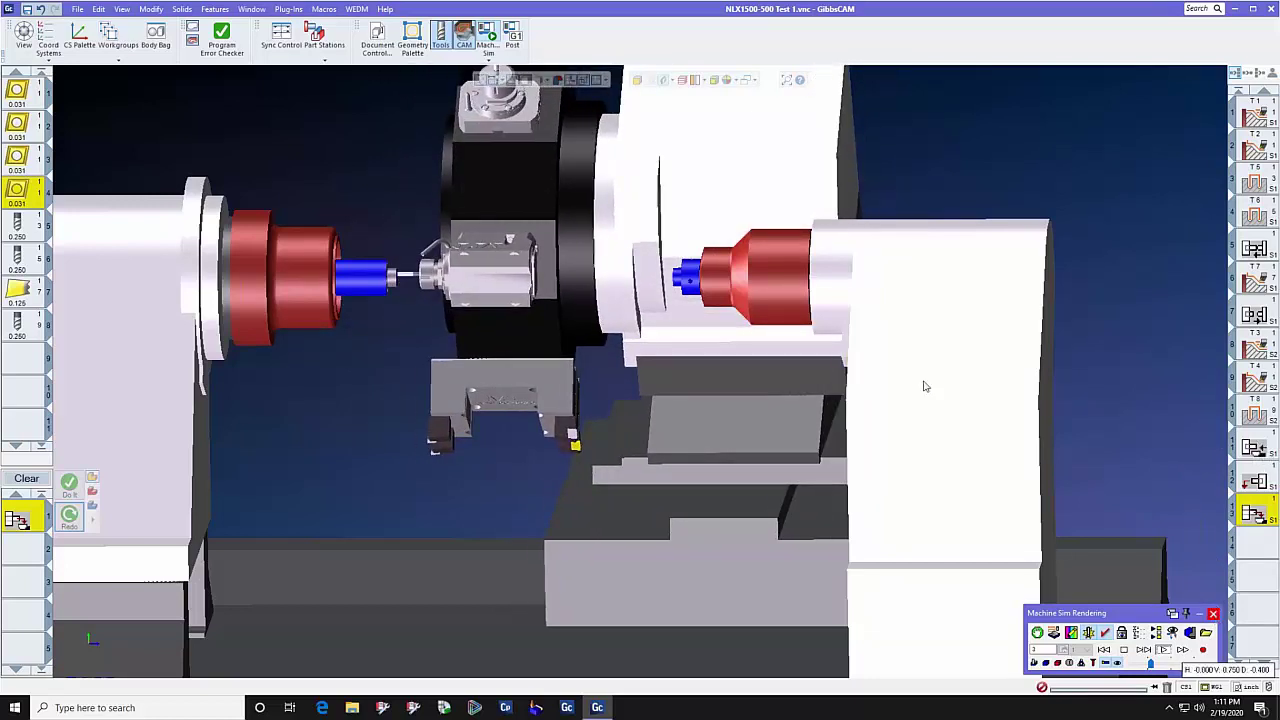
{"action": "key", "text": "Escape"}
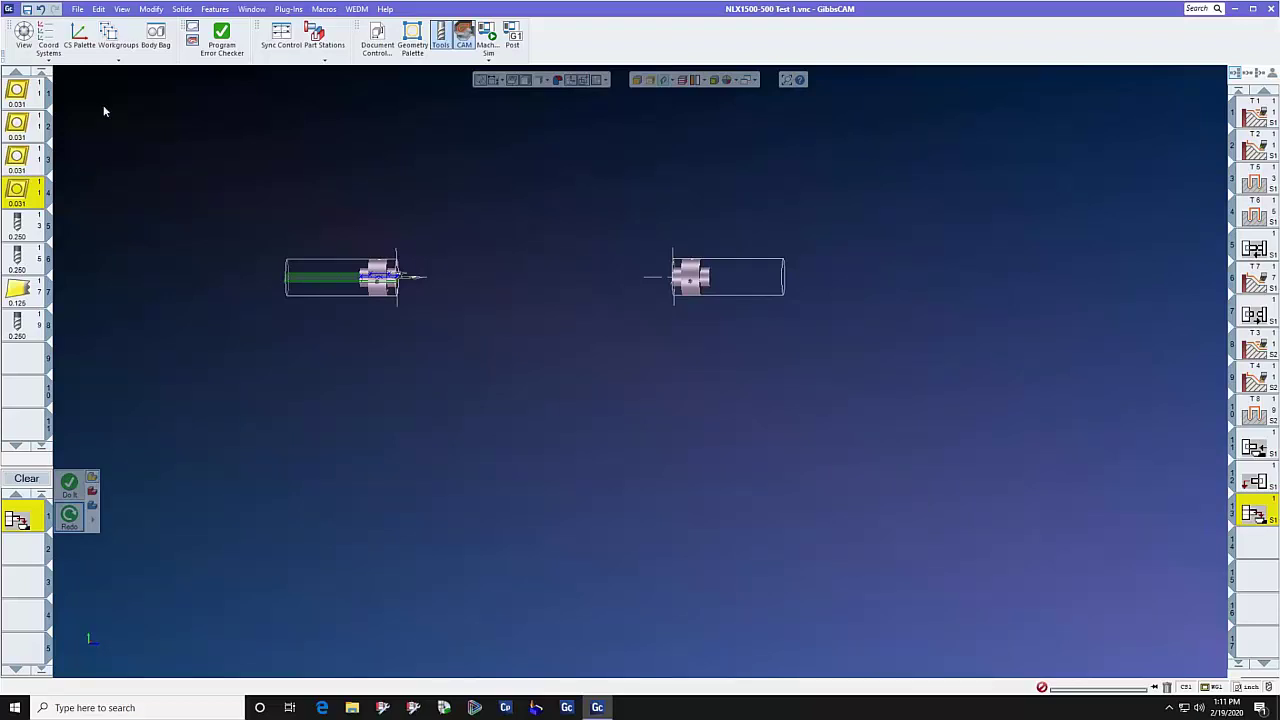
Step: Open the recent part MTM Test 1 without saving the changes to NLX1500-500 Test 1
{"action": "left_click", "coordinate": [78, 12]}
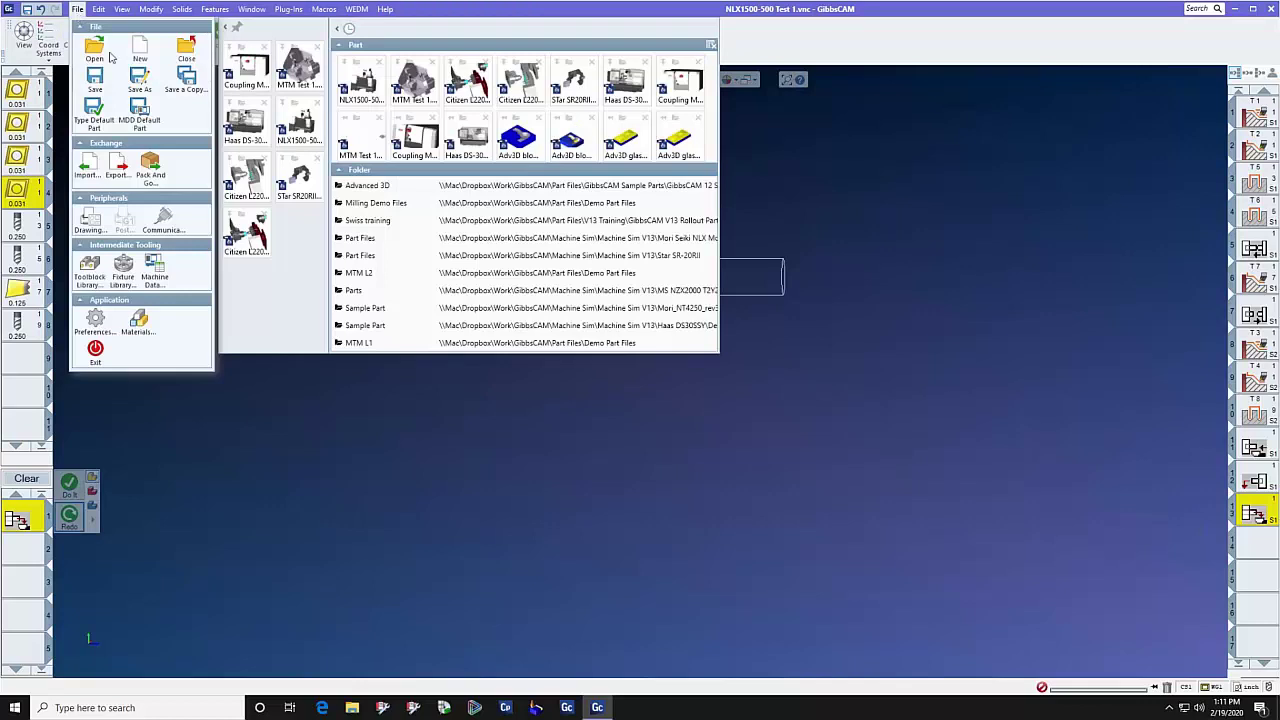
{"action": "left_click", "coordinate": [298, 70]}
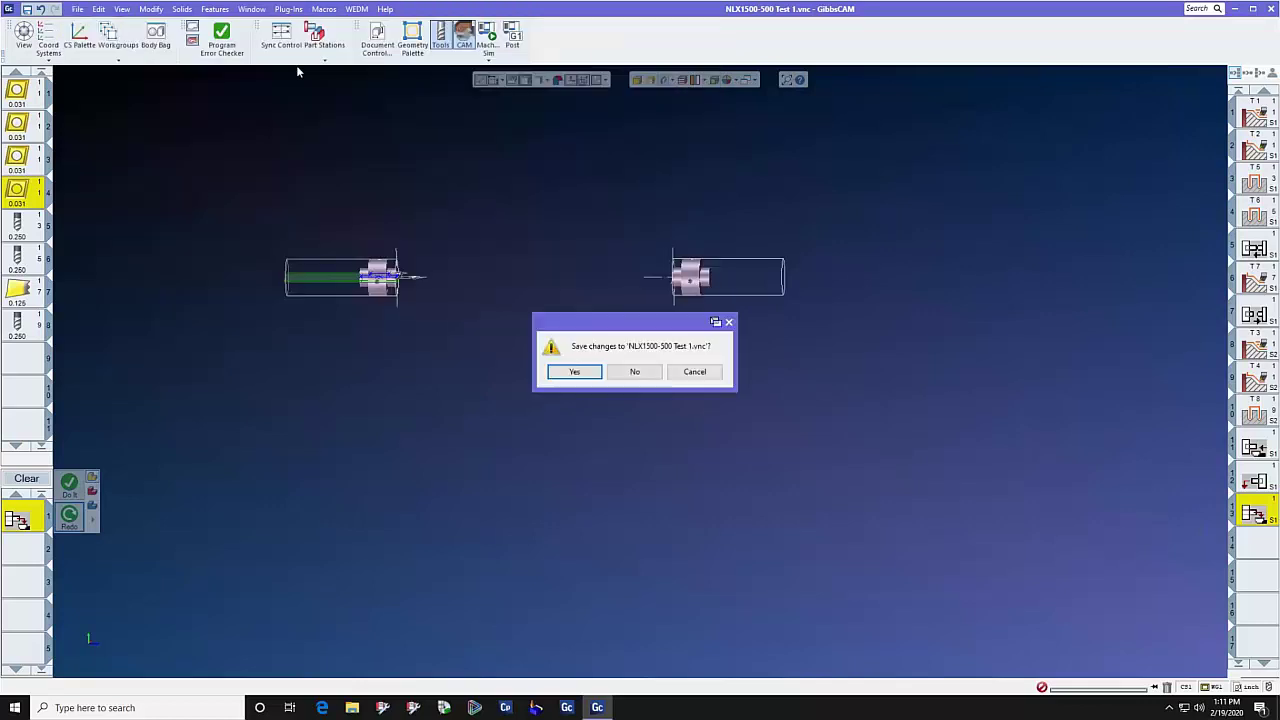
{"action": "left_click", "coordinate": [620, 372]}
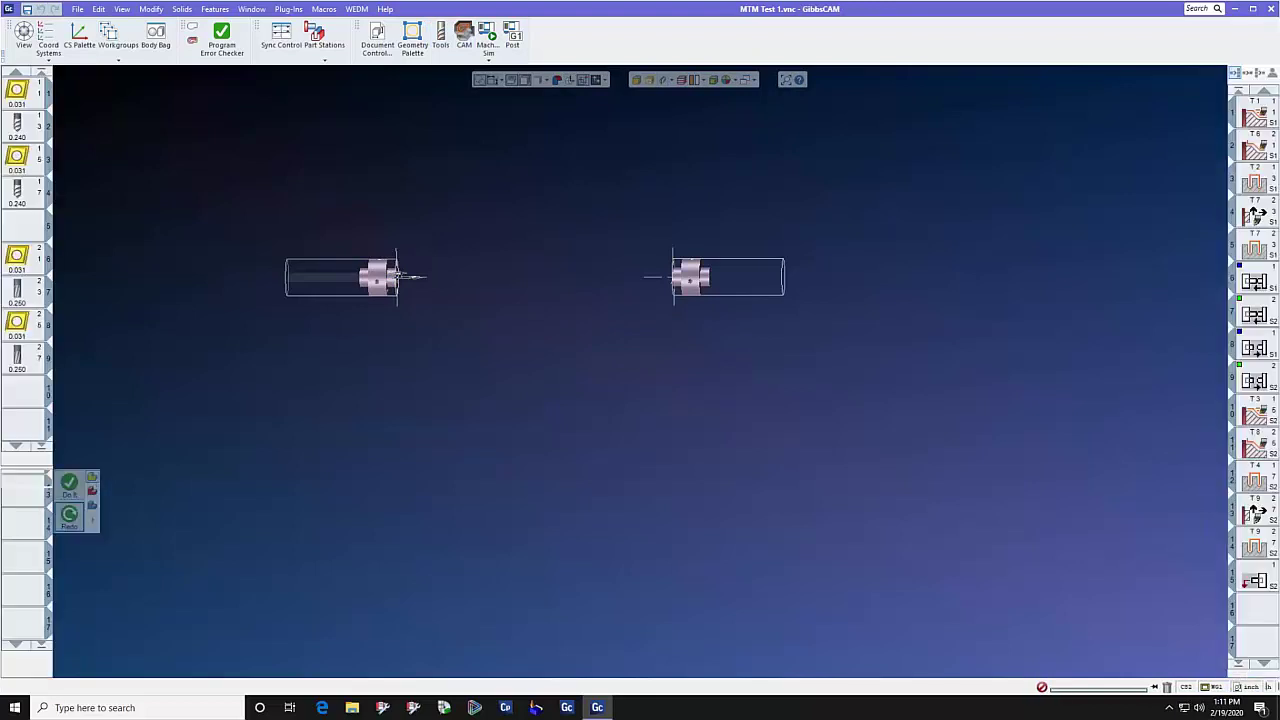
Step: Start the machine simulation of MTM Test 1 and display Sync Control between the two machine views
{"action": "left_click", "coordinate": [488, 38]}
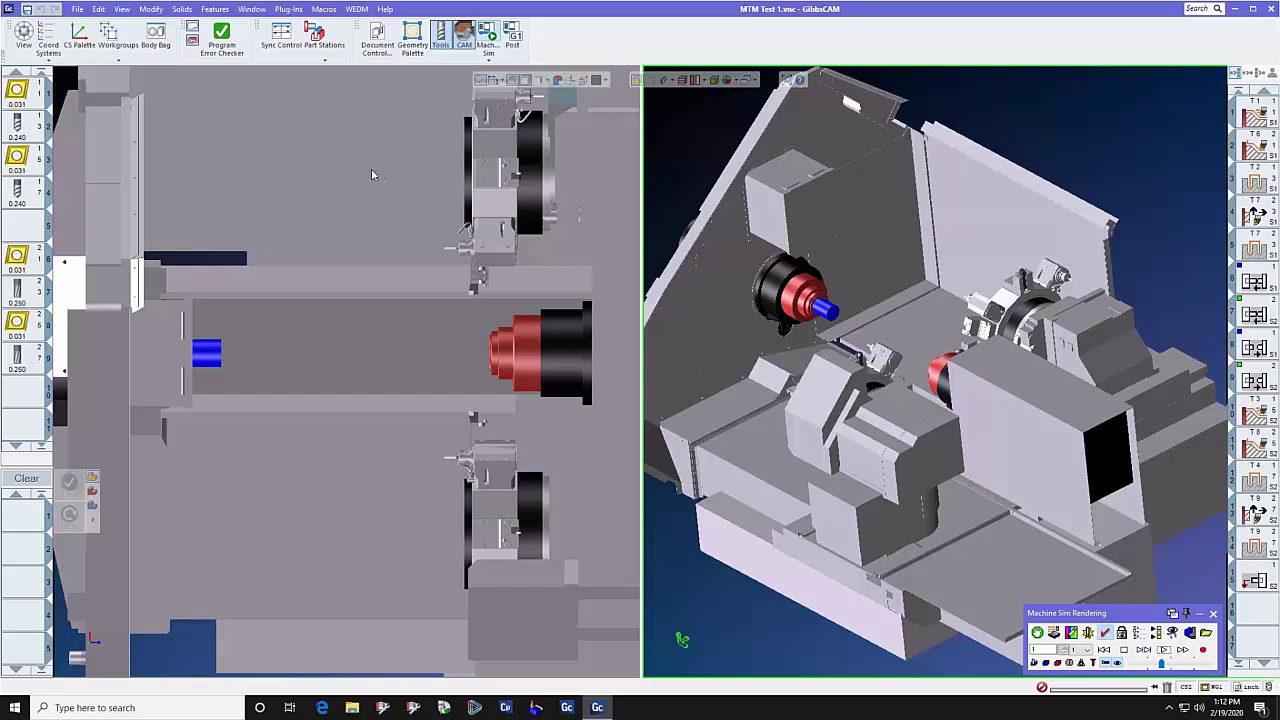
{"action": "left_click", "coordinate": [281, 35]}
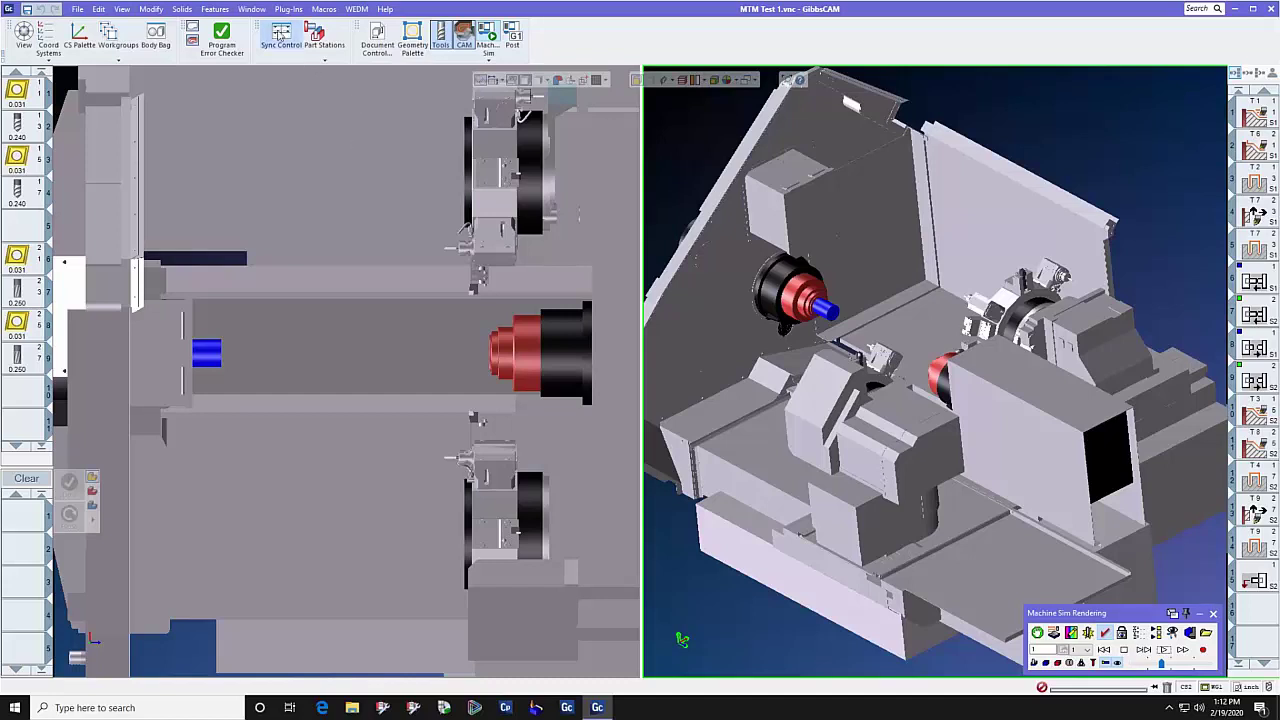
{"action": "left_click_drag", "start_coordinate": [590, 125], "coordinate": [608, 138]}
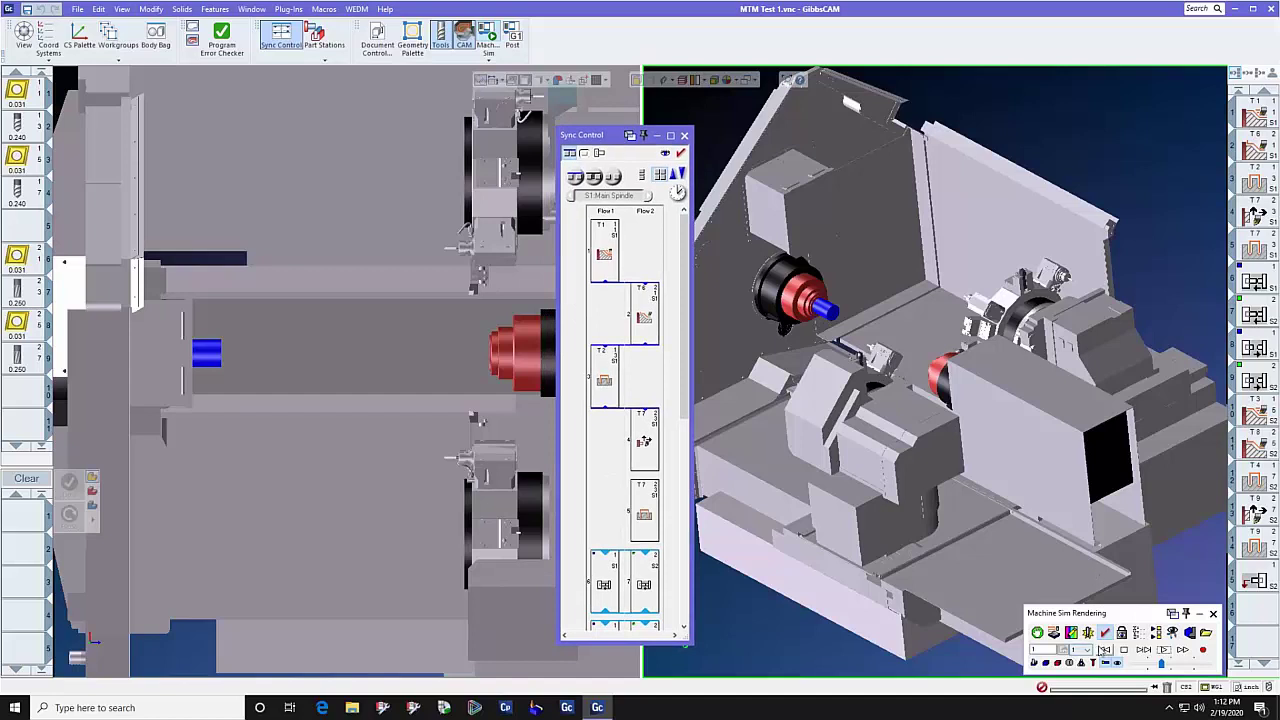
Step: Play the simulation from the start, replay it to watch both turrets at the main spindle, and rewind it
{"action": "left_click", "coordinate": [1145, 650]}
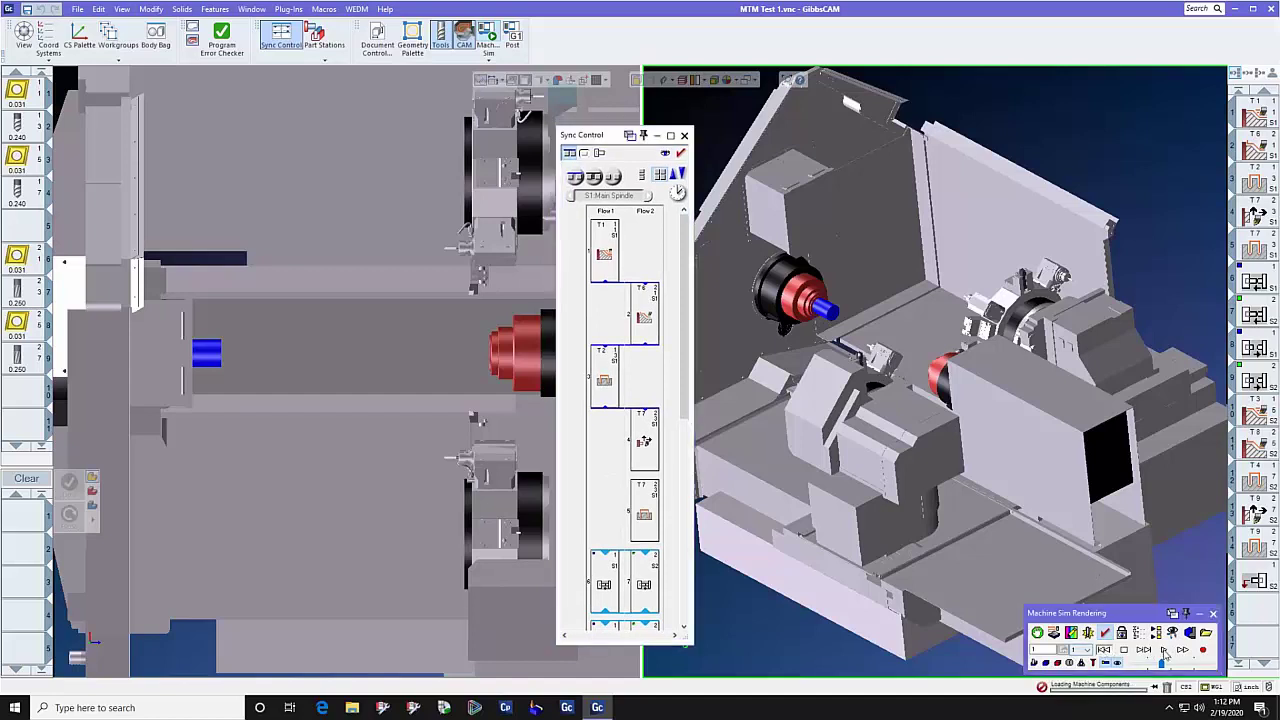
{"action": "left_click", "coordinate": [1163, 650]}
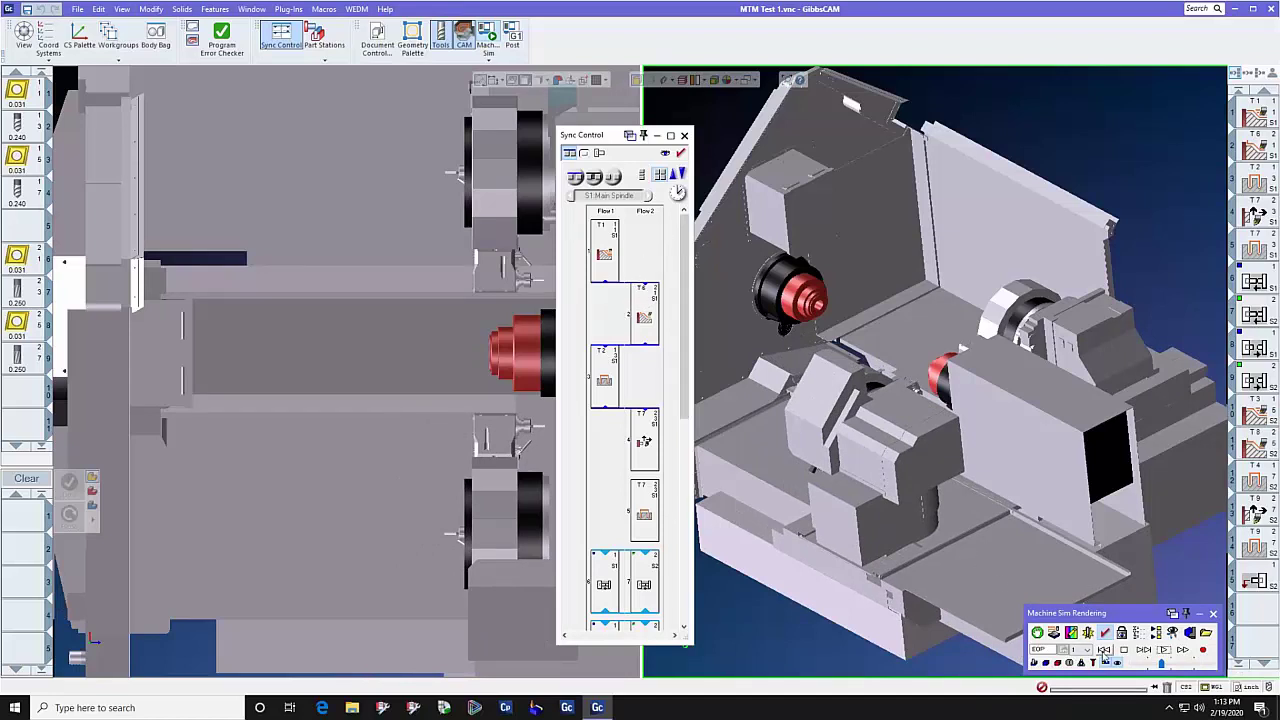
{"action": "left_click", "coordinate": [1104, 650]}
{"action": "left_click", "coordinate": [1164, 650]}
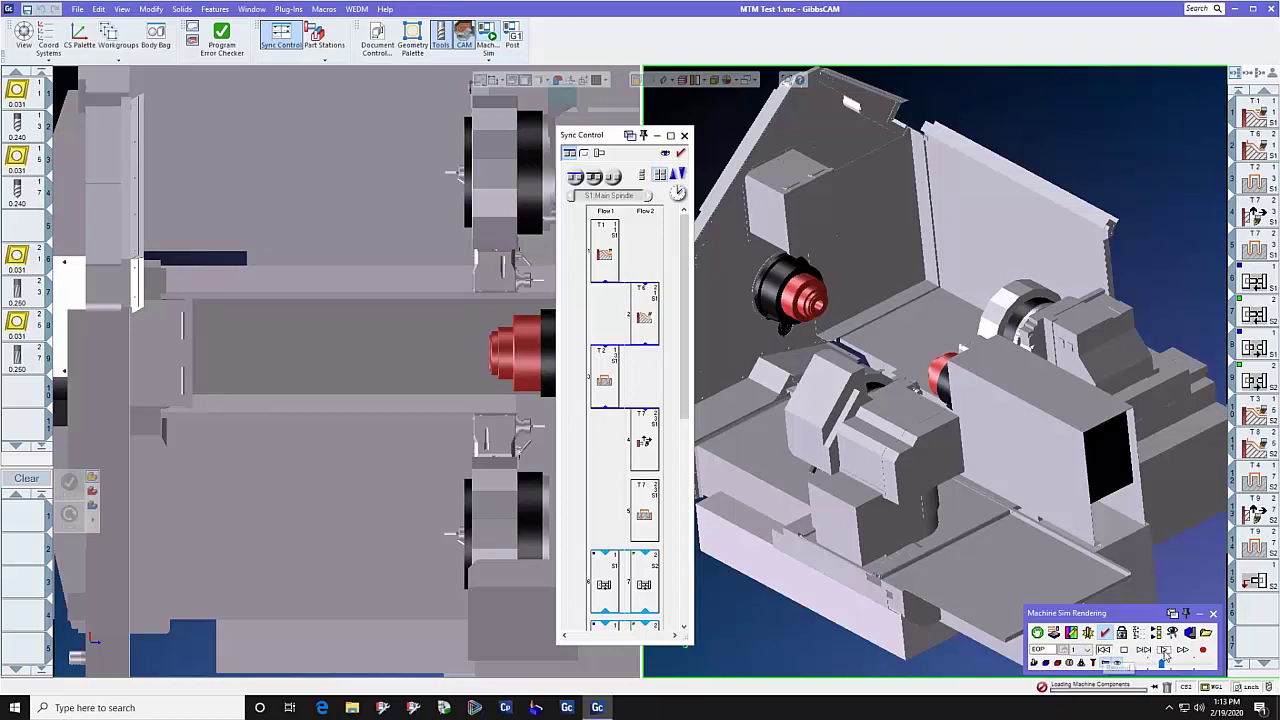
{"action": "left_click", "coordinate": [1107, 652]}
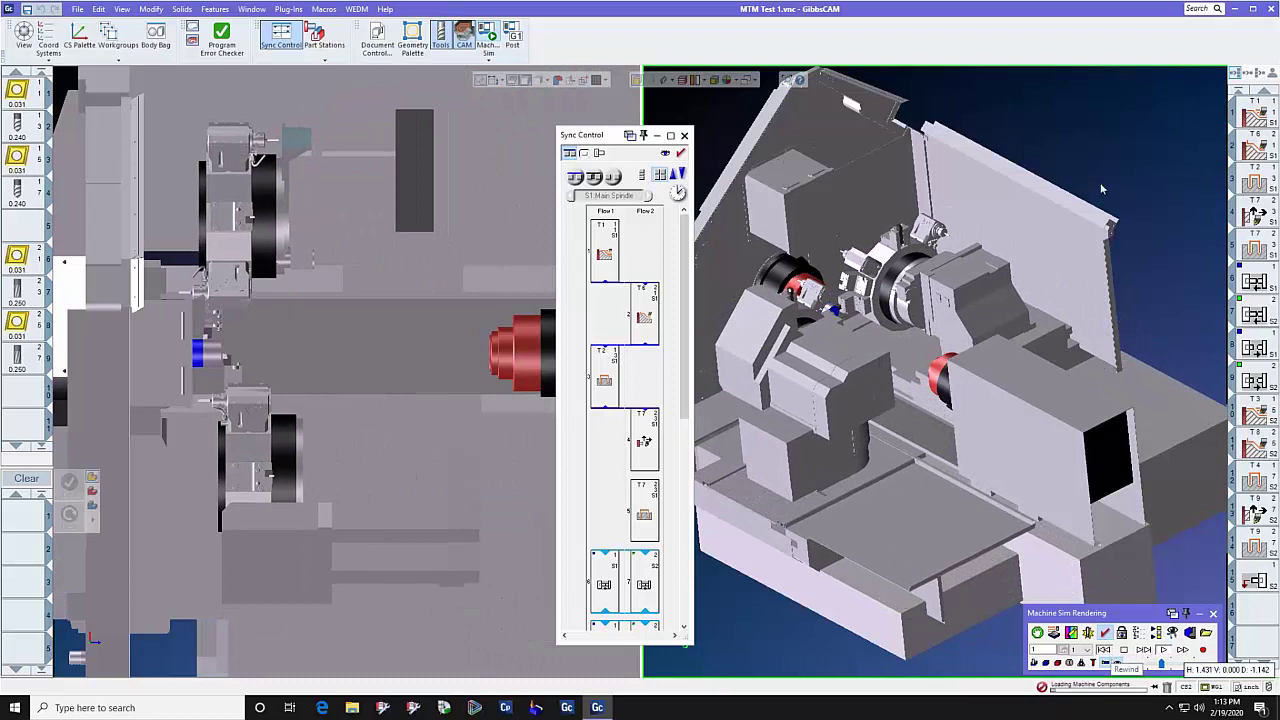
Step: Run the program error check, remove the sync between operations 1 and 2 so both flows cut together, and close the check results
{"action": "left_click", "coordinate": [681, 153]}
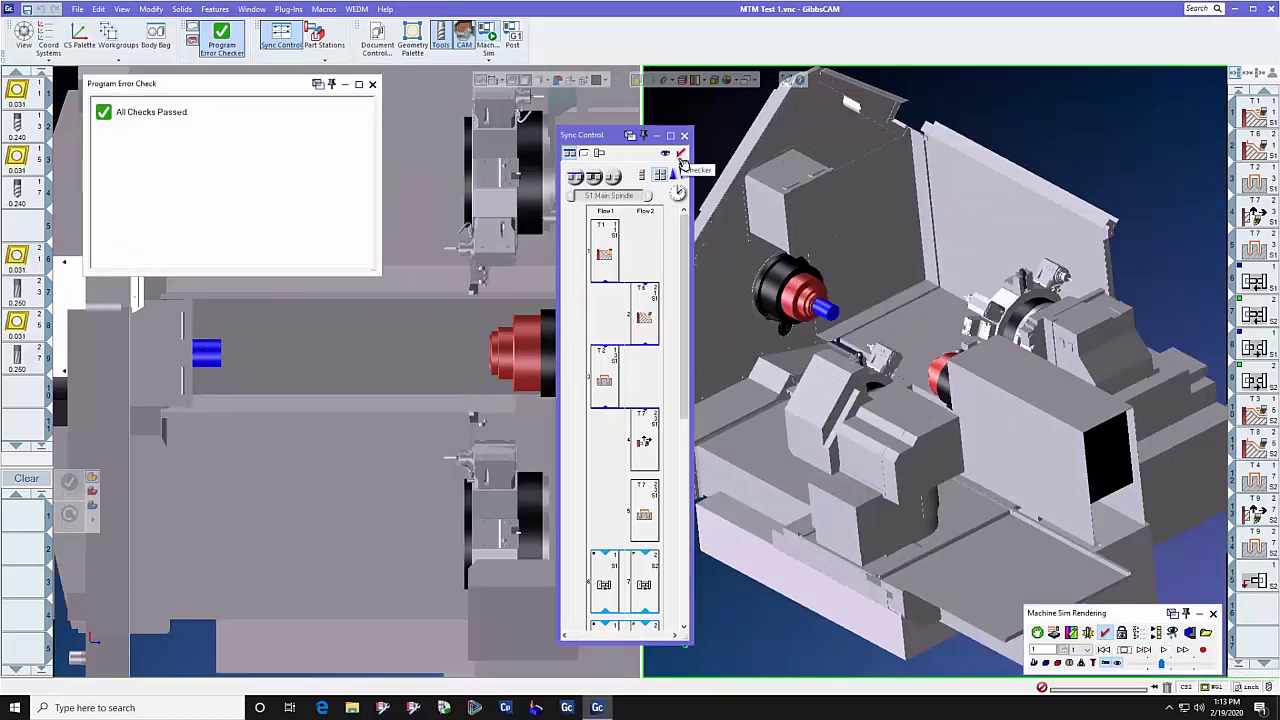
{"action": "left_click", "coordinate": [604, 262]}
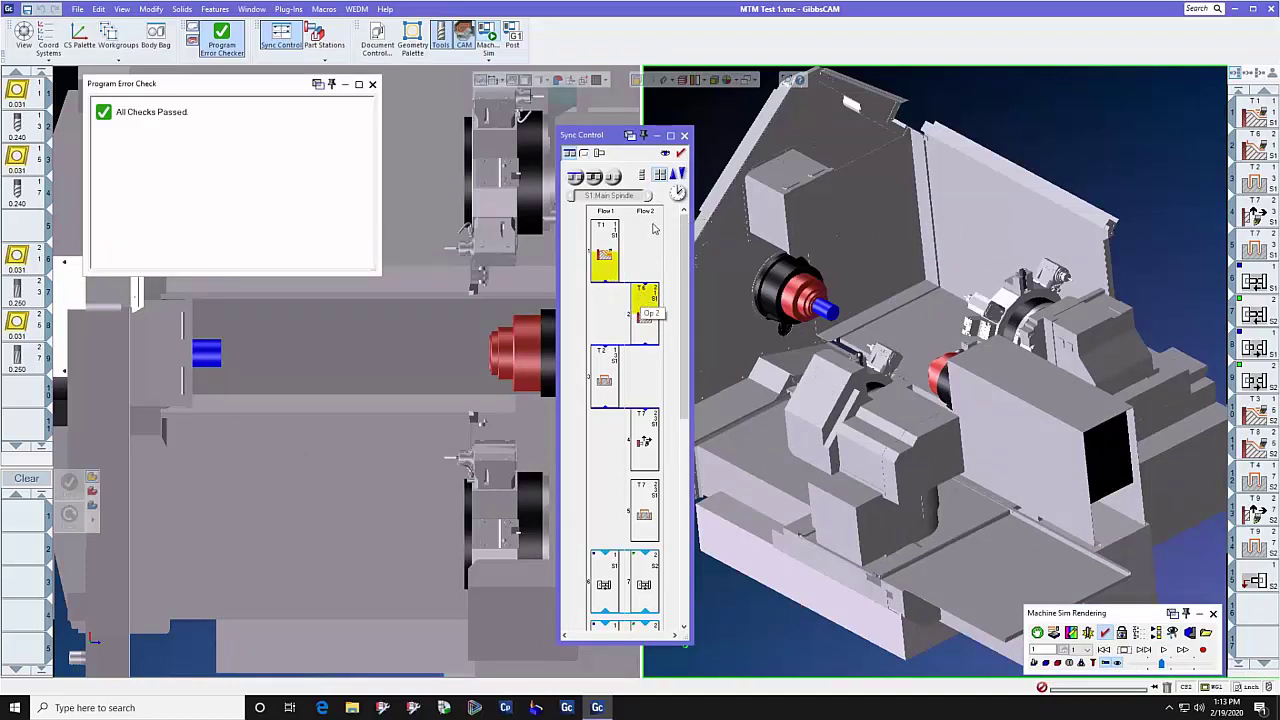
{"action": "left_click", "coordinate": [614, 177]}
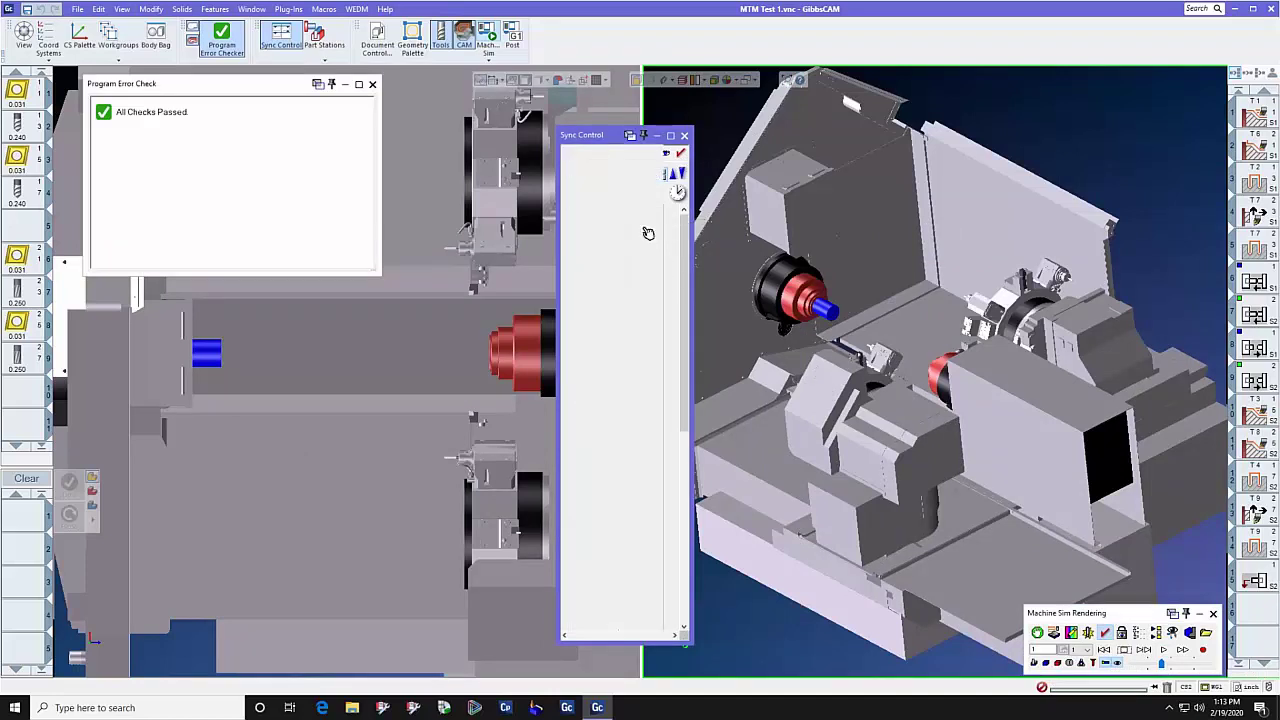
{"action": "left_click", "coordinate": [372, 84]}
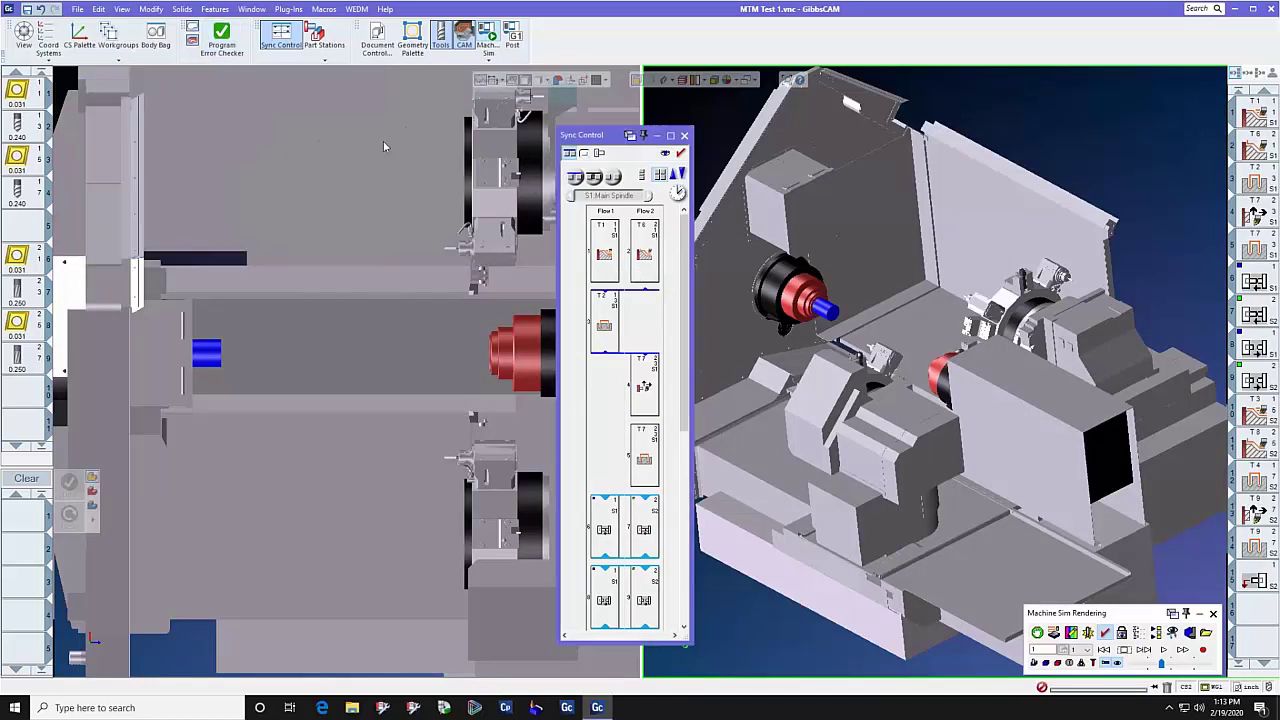
Step: Run the program error check with operations 1 and 2 unsynced, close the results, and play the simulation from the start
{"action": "left_click", "coordinate": [683, 153]}
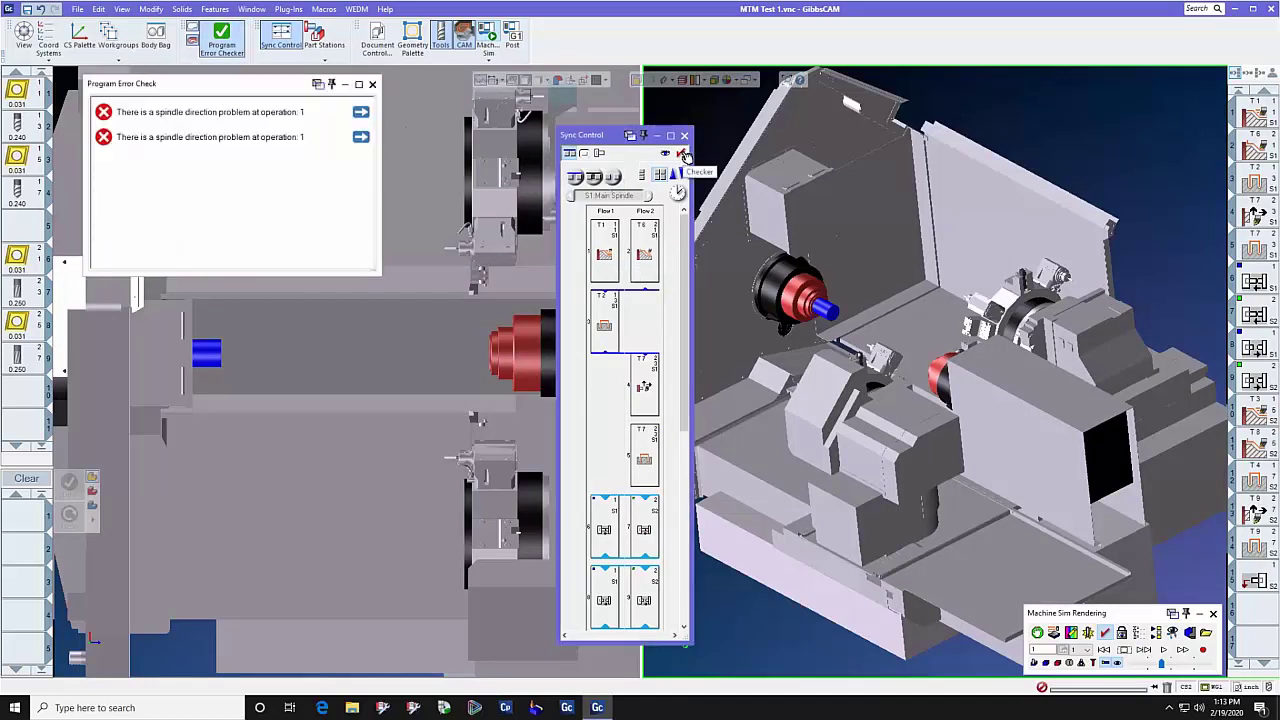
{"action": "left_click", "coordinate": [372, 84]}
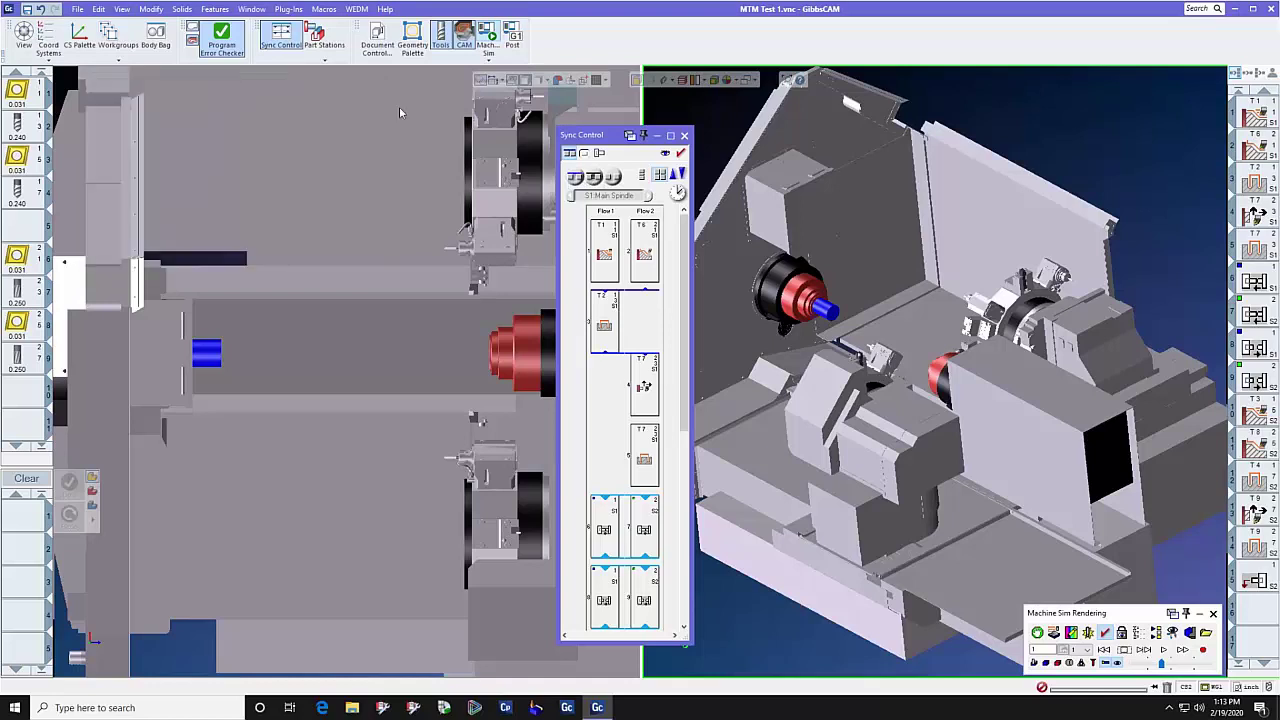
{"action": "left_click", "coordinate": [1105, 650]}
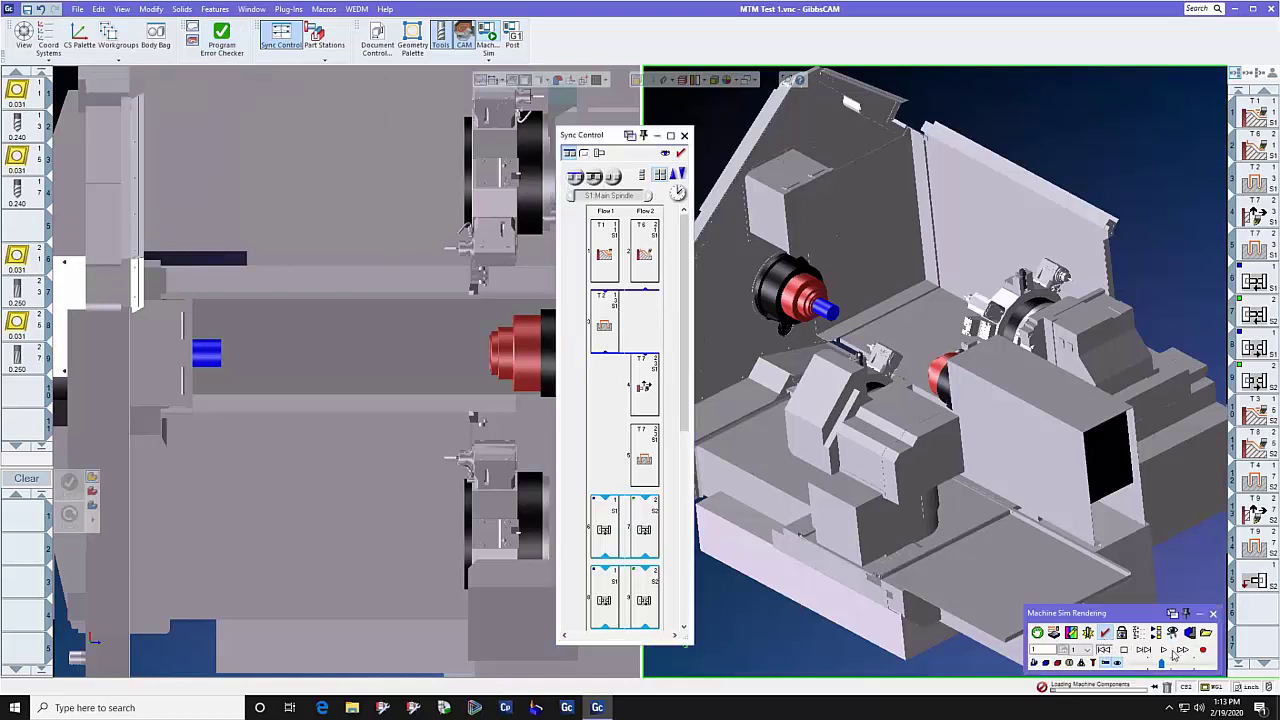
{"action": "left_click", "coordinate": [1170, 651]}
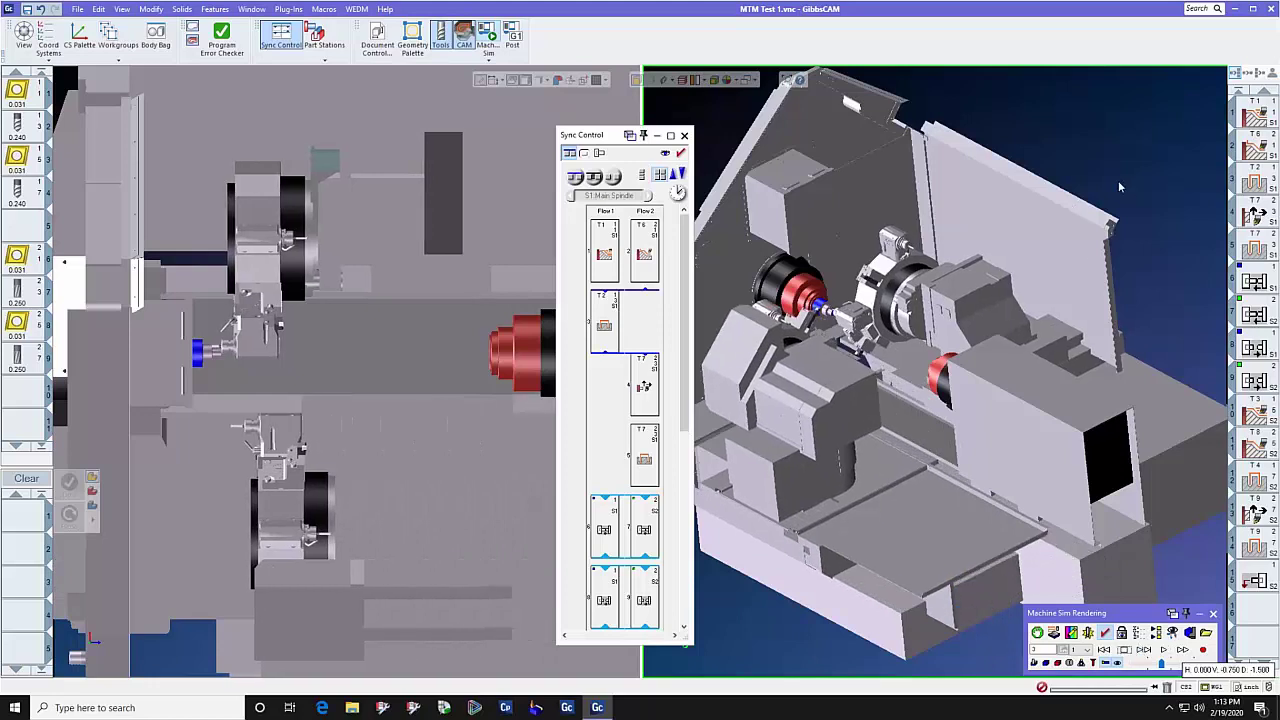
Step: Sync the start of operation 2 in Flow 2 to the end of operation 1 in Flow 1
{"action": "left_click", "coordinate": [648, 231]}
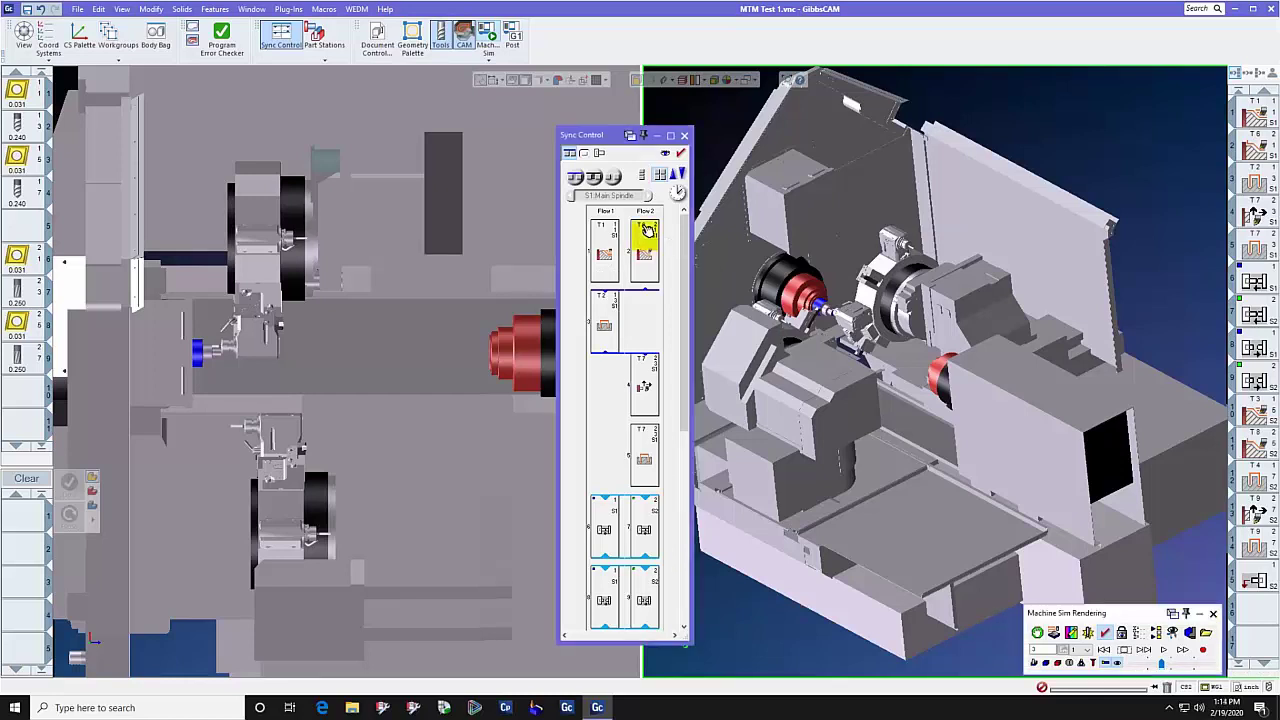
{"action": "left_click", "coordinate": [605, 278]}
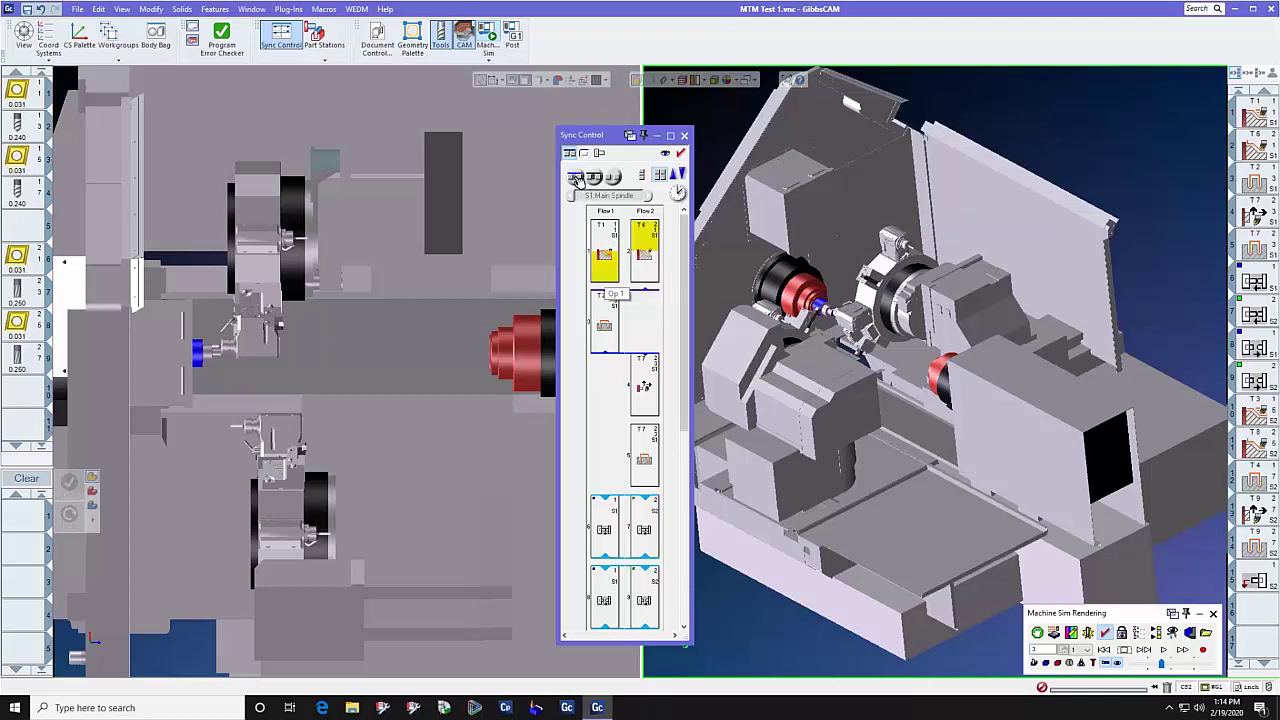
{"action": "left_click", "coordinate": [577, 178]}
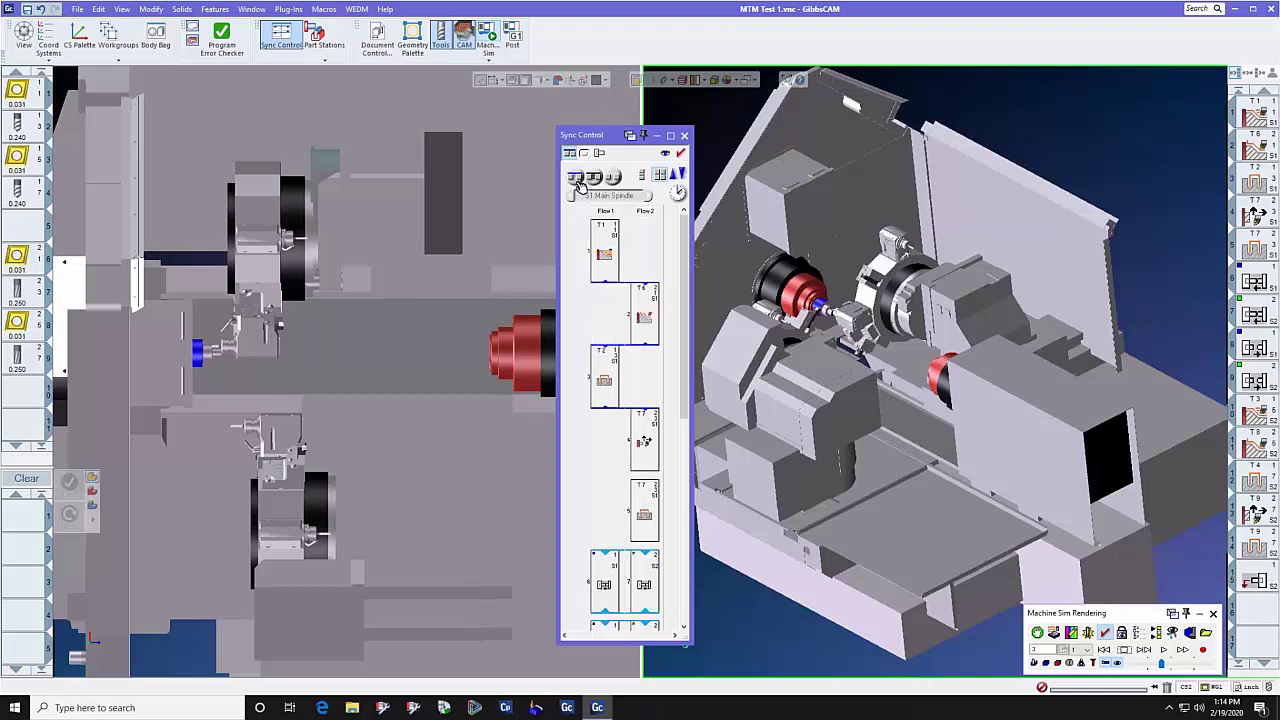
Step: Recheck the program with operations 1 and 2 synced, close the error check results, and run the machine simulation
{"action": "left_click", "coordinate": [681, 154]}
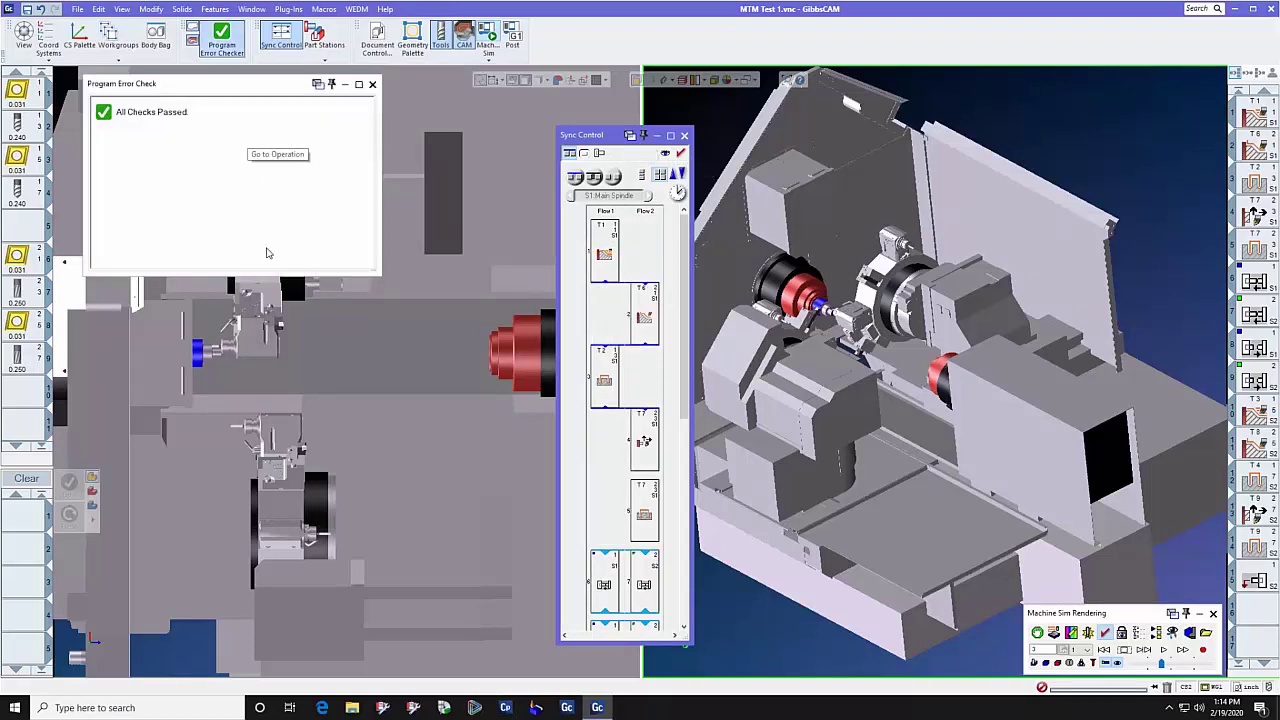
{"action": "left_click", "coordinate": [372, 84]}
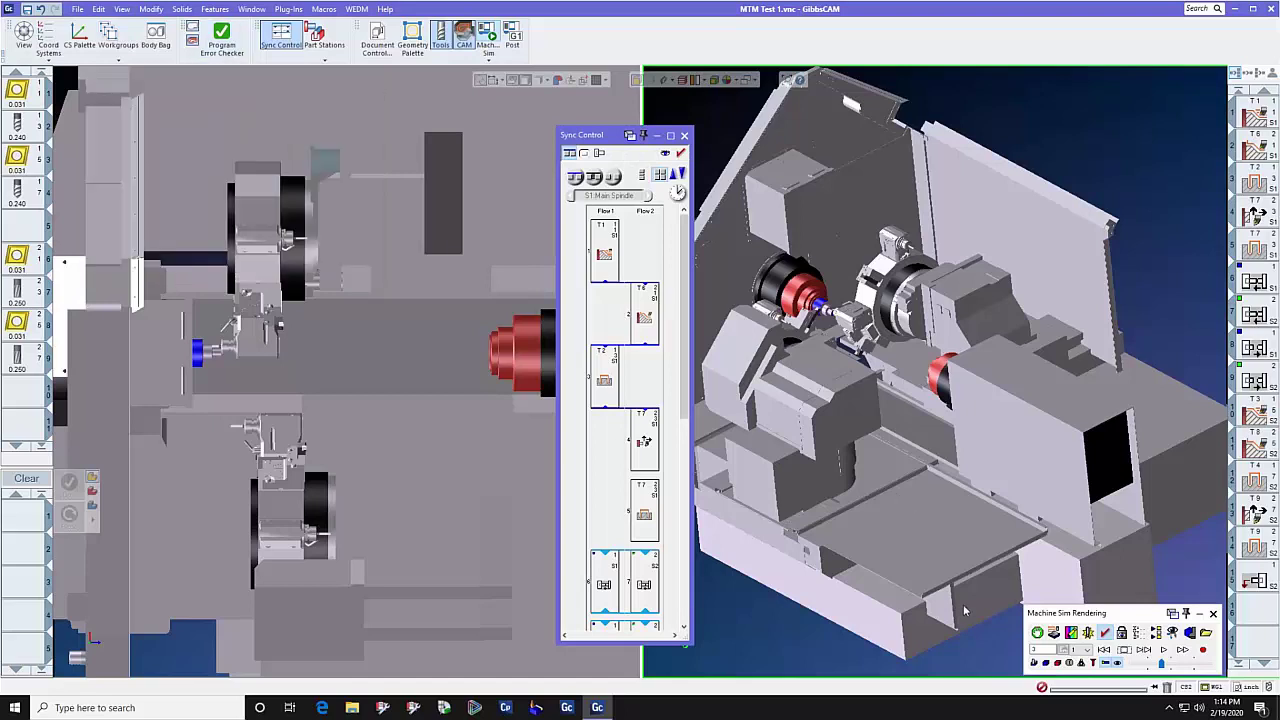
{"action": "left_click", "coordinate": [1163, 650]}
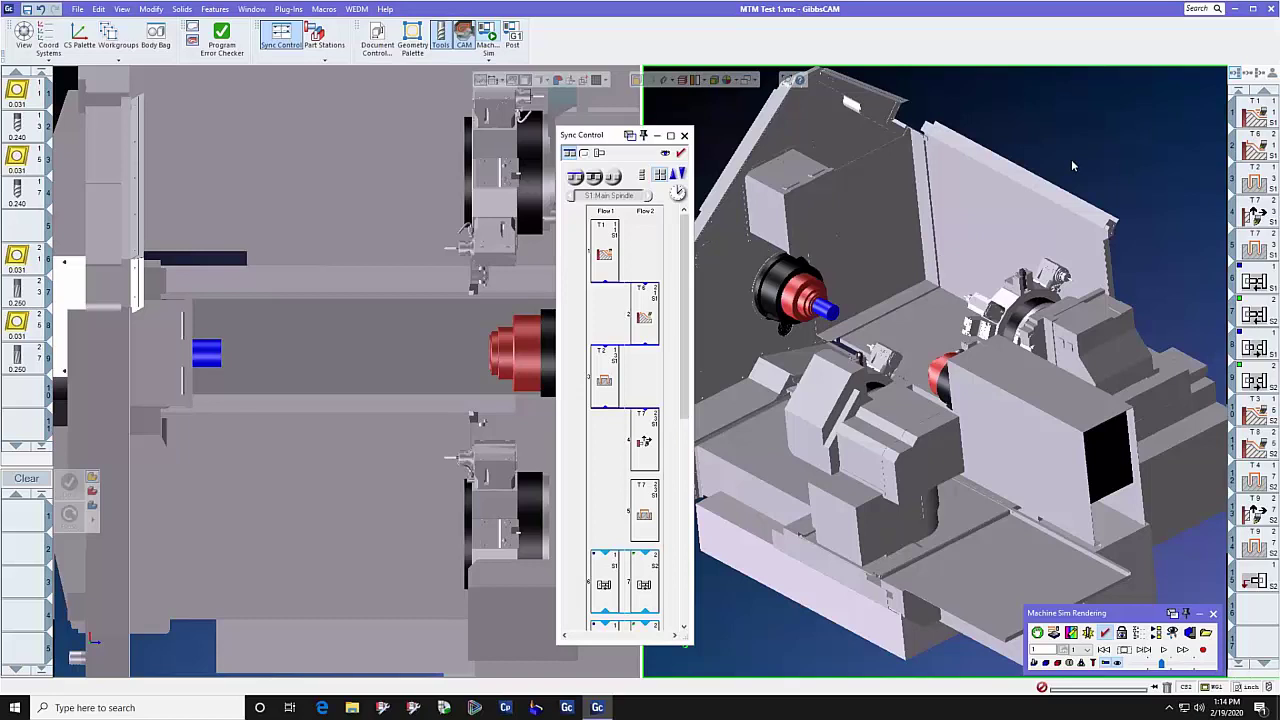
Step: Remove the sync between the end of operation 3 and the start of operation 4, and run the program error check
{"action": "left_click", "coordinate": [605, 400]}
{"action": "left_click", "coordinate": [645, 435], "text": "ctrl"}
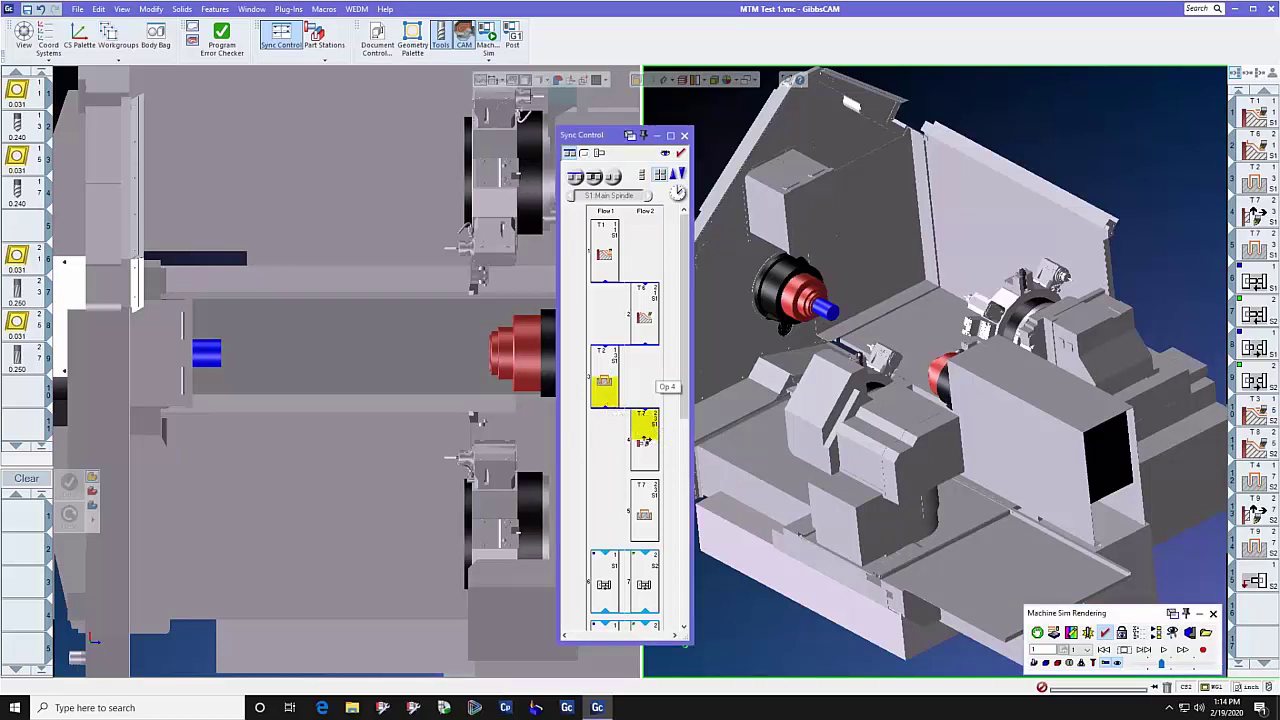
{"action": "left_click", "coordinate": [615, 177]}
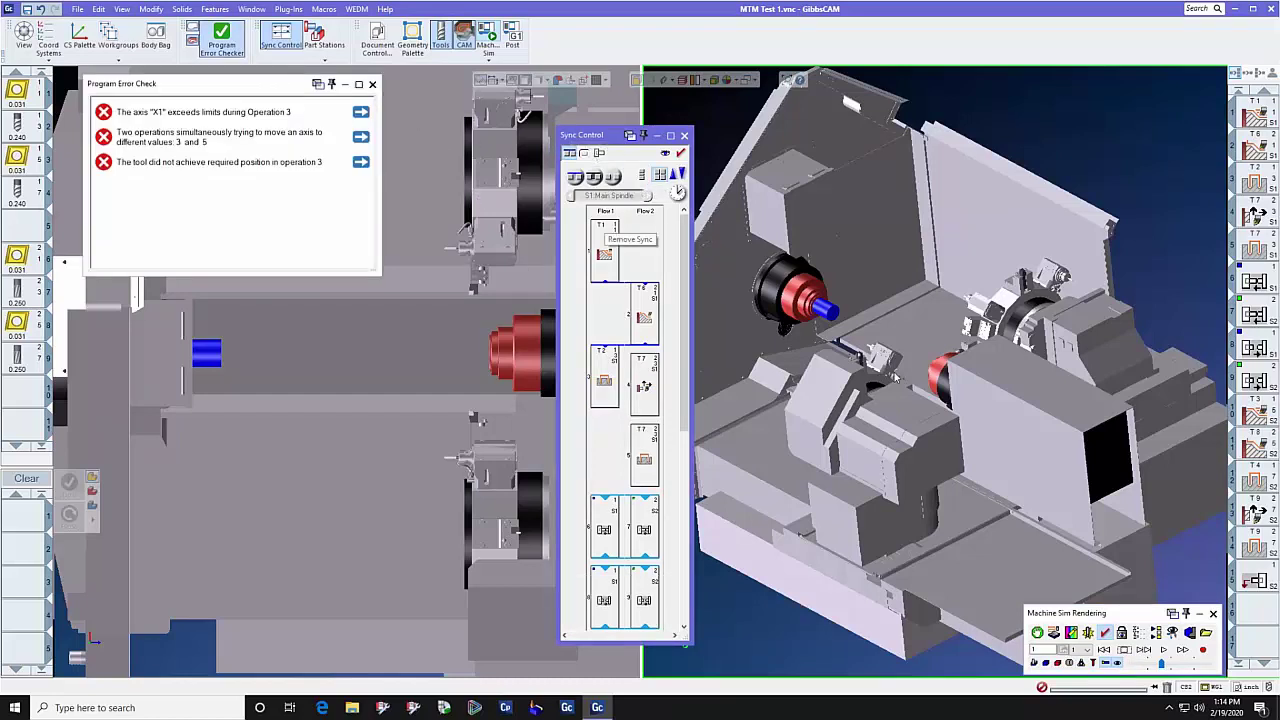
Step: Play the simulation from the start to watch operations 3 and 4 without their sync, stop it, and close the Clash/Gouge Console
{"action": "left_click", "coordinate": [1104, 650]}
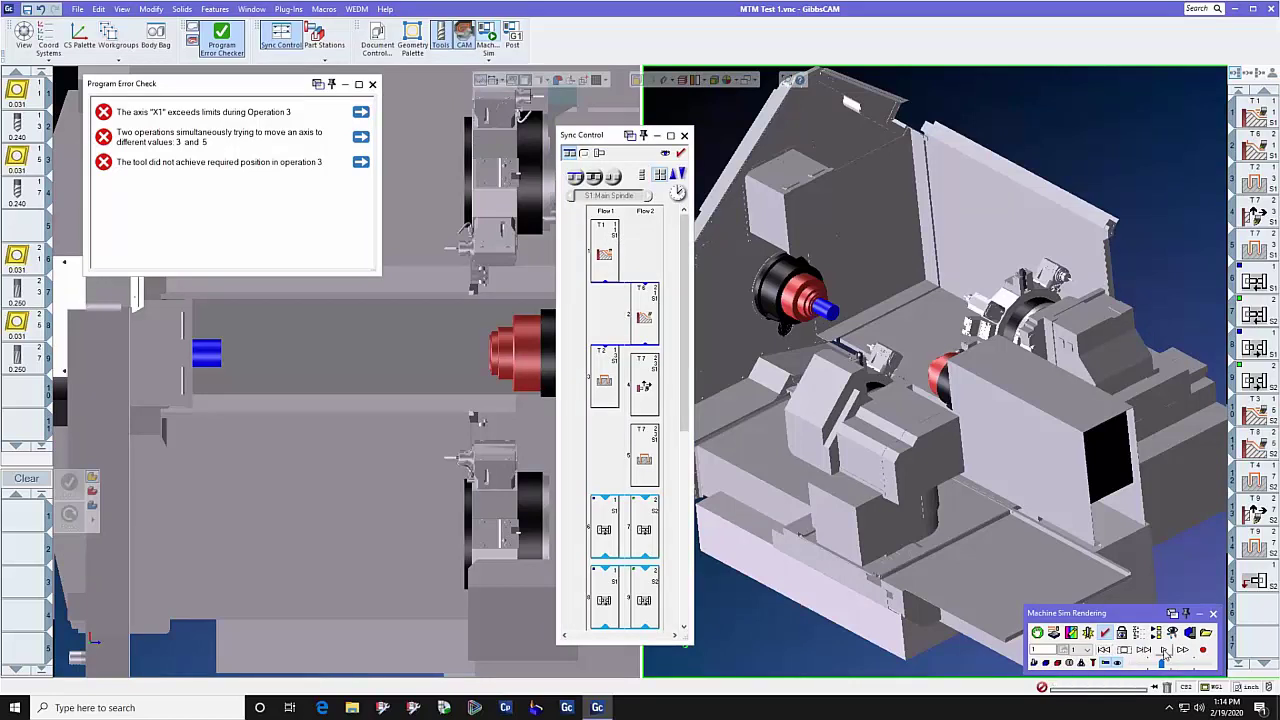
{"action": "left_click", "coordinate": [1163, 650]}
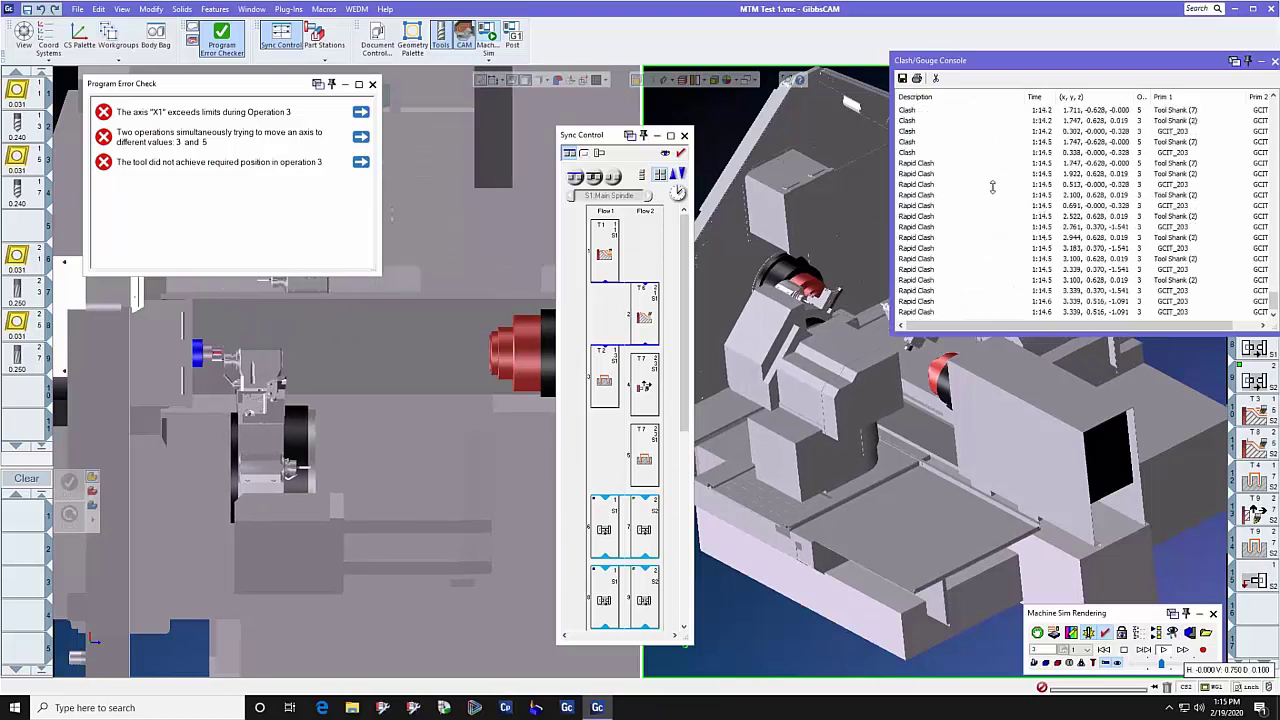
{"action": "left_click", "coordinate": [1118, 652]}
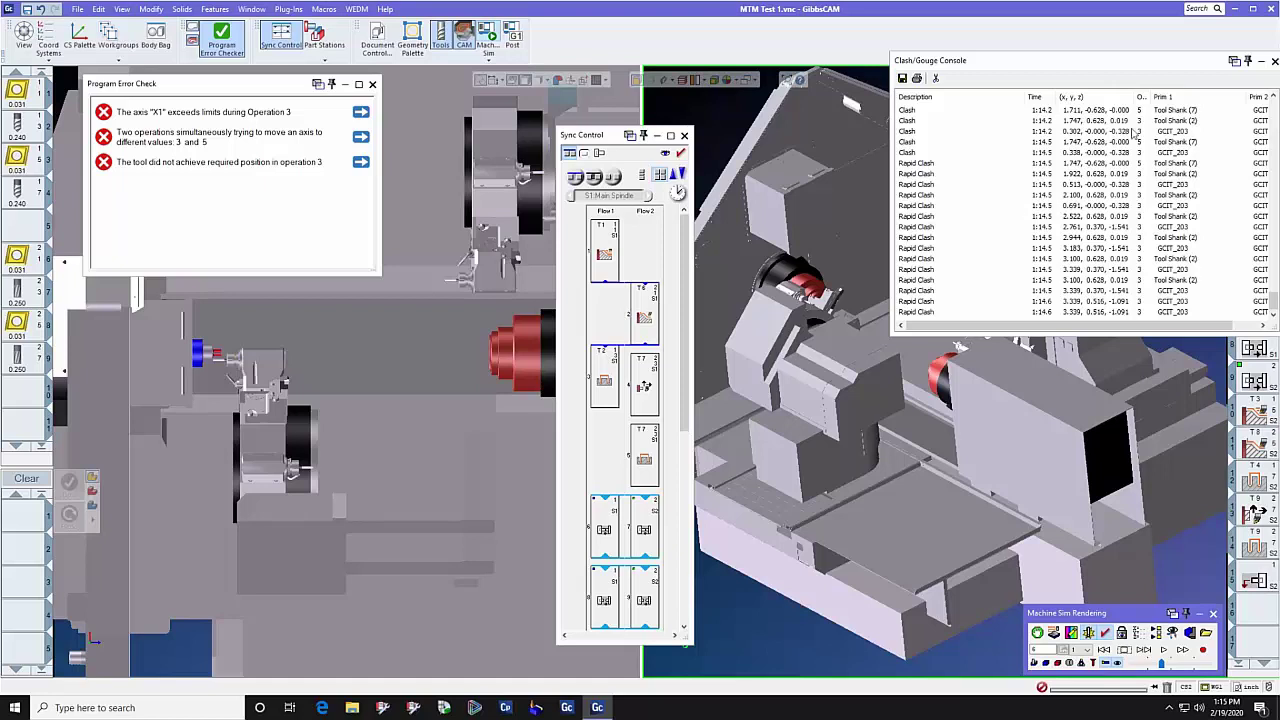
{"action": "left_click", "coordinate": [1274, 62]}
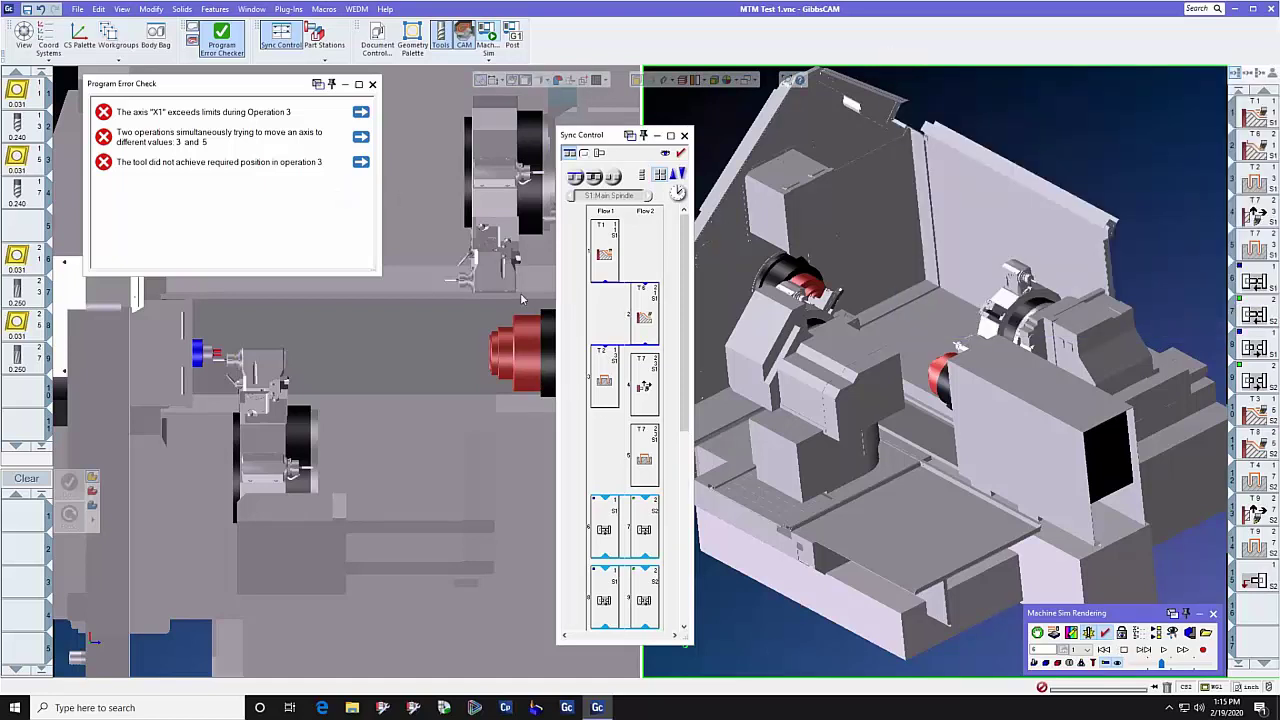
Step: Sync the end of operation 3 to the start of operation 4 again and rerun the program error check
{"action": "left_click", "coordinate": [602, 397]}
{"action": "left_click_drag", "start_coordinate": [603, 400], "coordinate": [645, 368]}
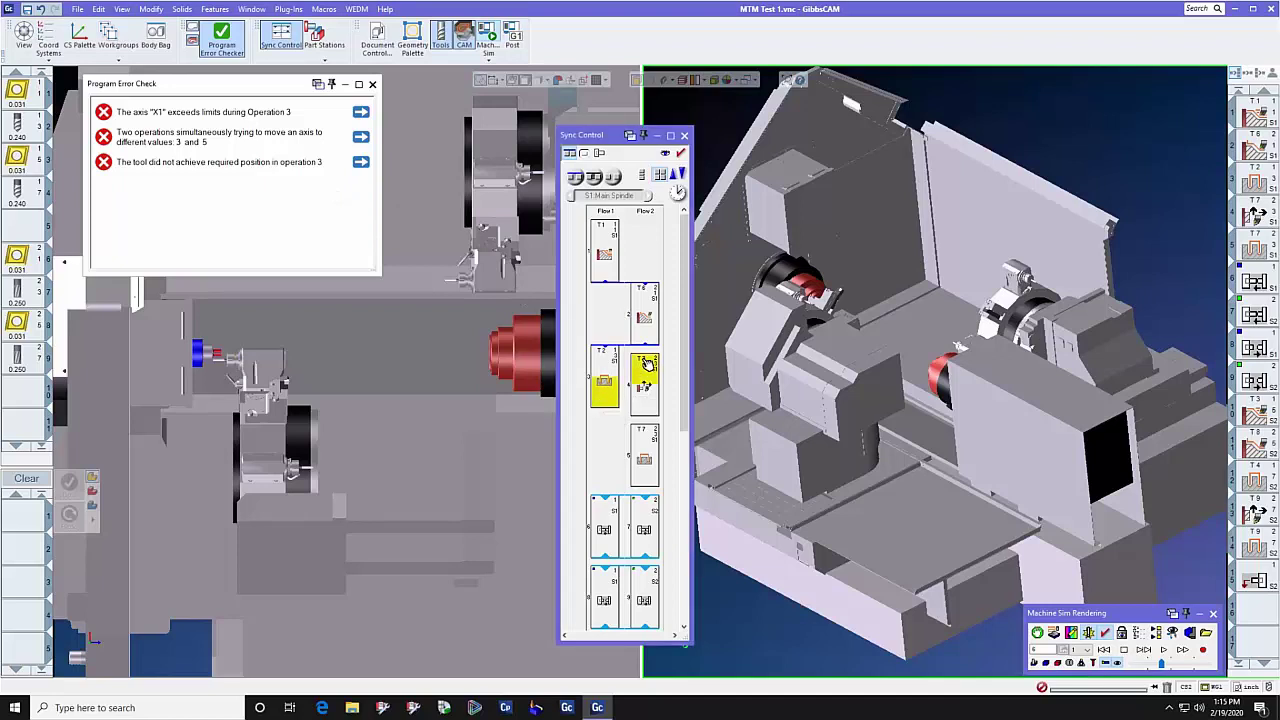
{"action": "left_click", "coordinate": [578, 179]}
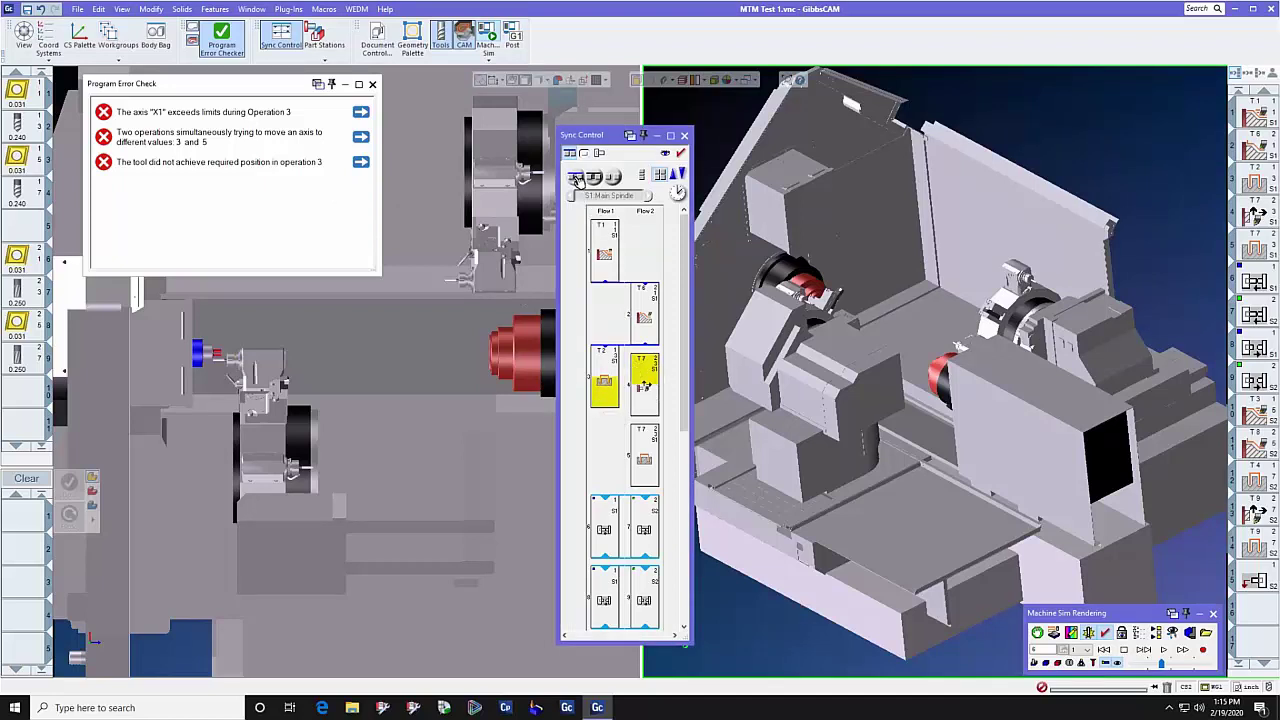
{"action": "left_click", "coordinate": [372, 84]}
{"action": "left_click", "coordinate": [681, 154]}
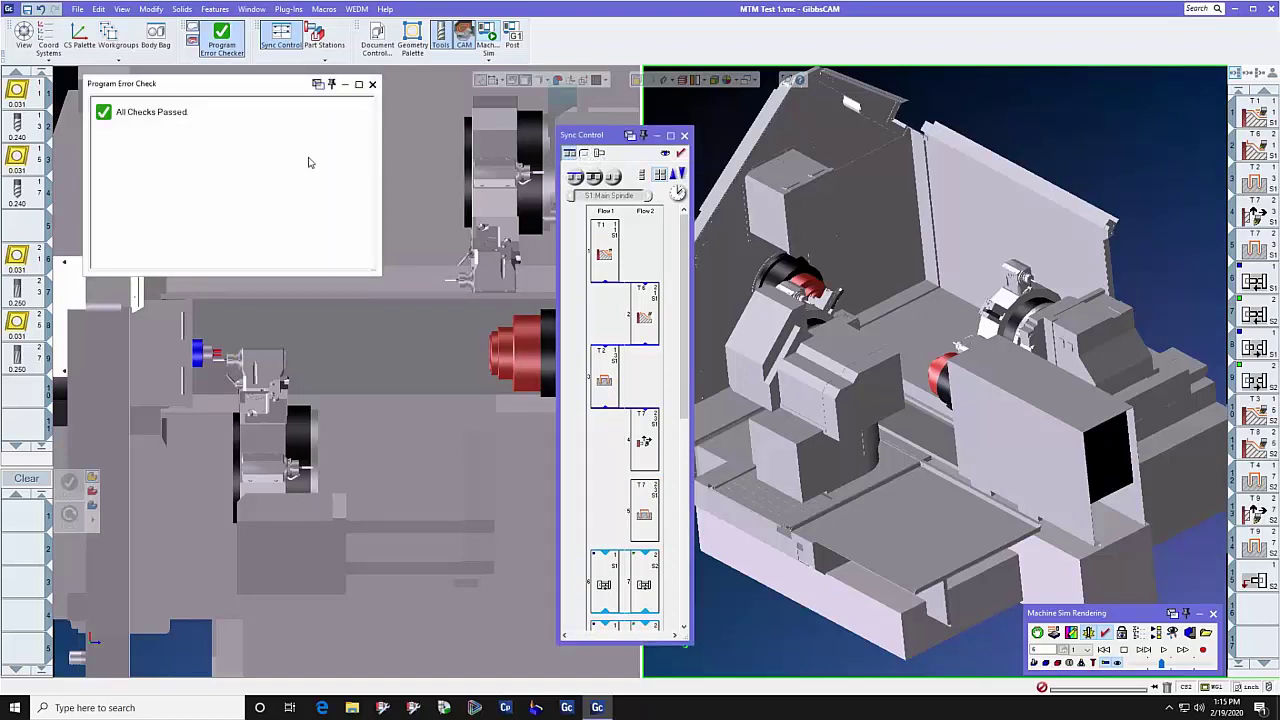
Step: Close the error check results, rewind the simulation, and play it with the sync between operations 3 and 4 restored
{"action": "left_click", "coordinate": [372, 84]}
{"action": "left_click", "coordinate": [1105, 650]}
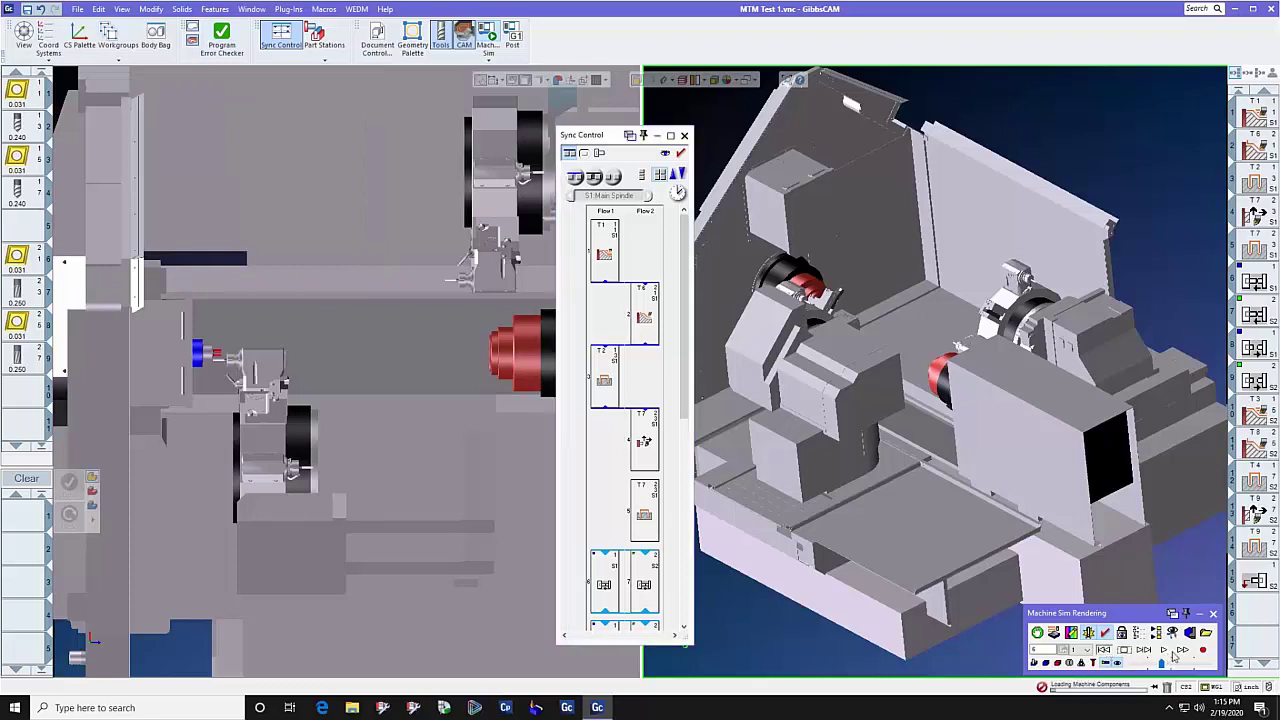
{"action": "left_click", "coordinate": [1164, 650]}
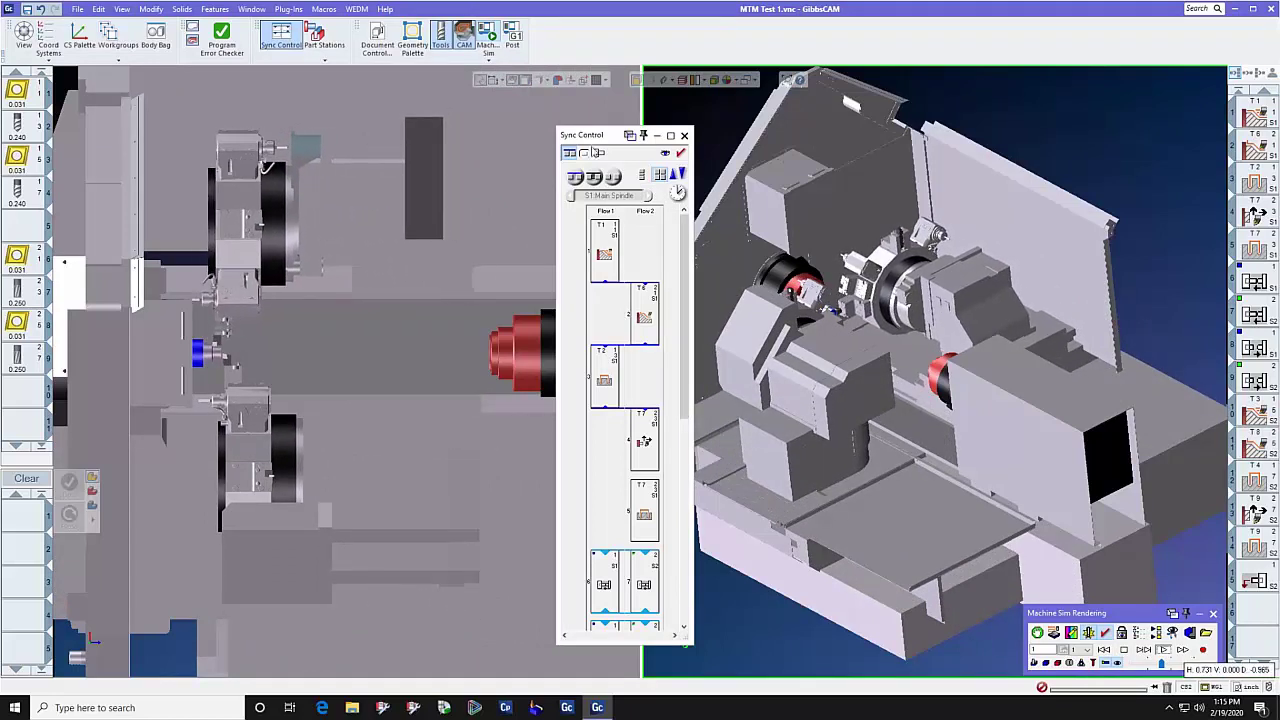
Step: Close Sync Control, open the document settings of MTM Test 1, and place the dialog over the middle of the machine views
{"action": "left_click", "coordinate": [685, 136]}
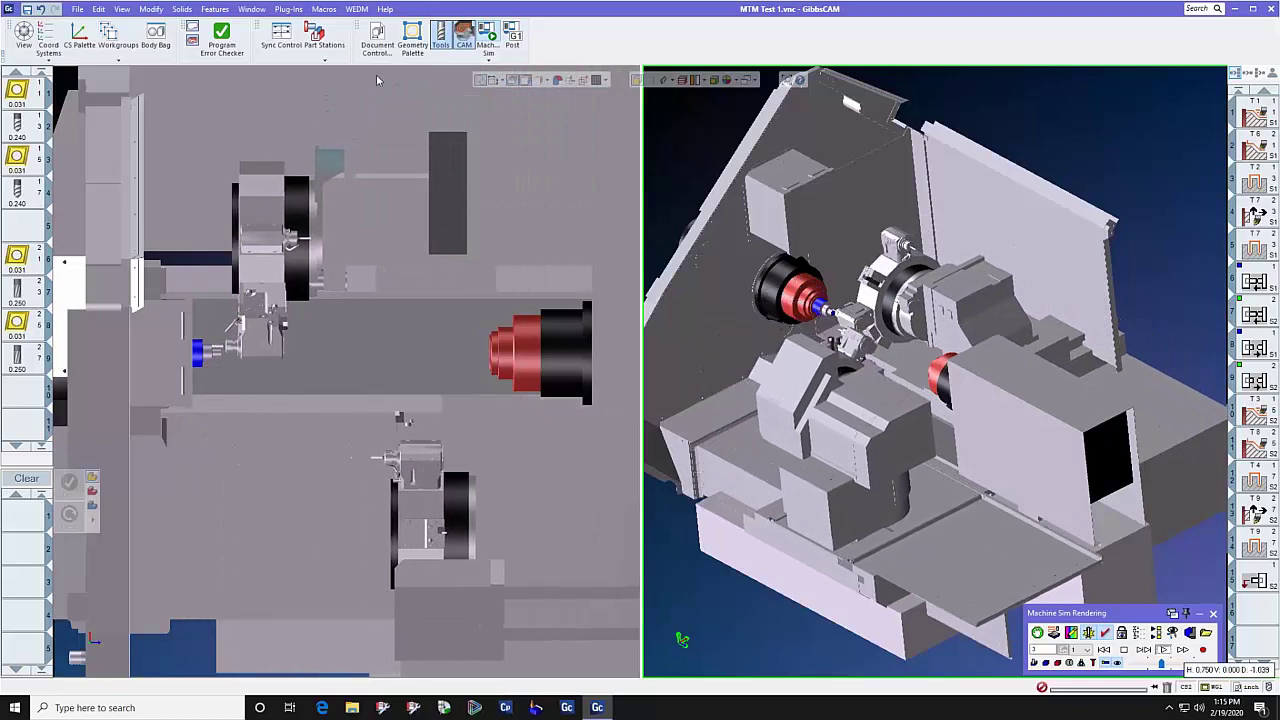
{"action": "left_click", "coordinate": [377, 40]}
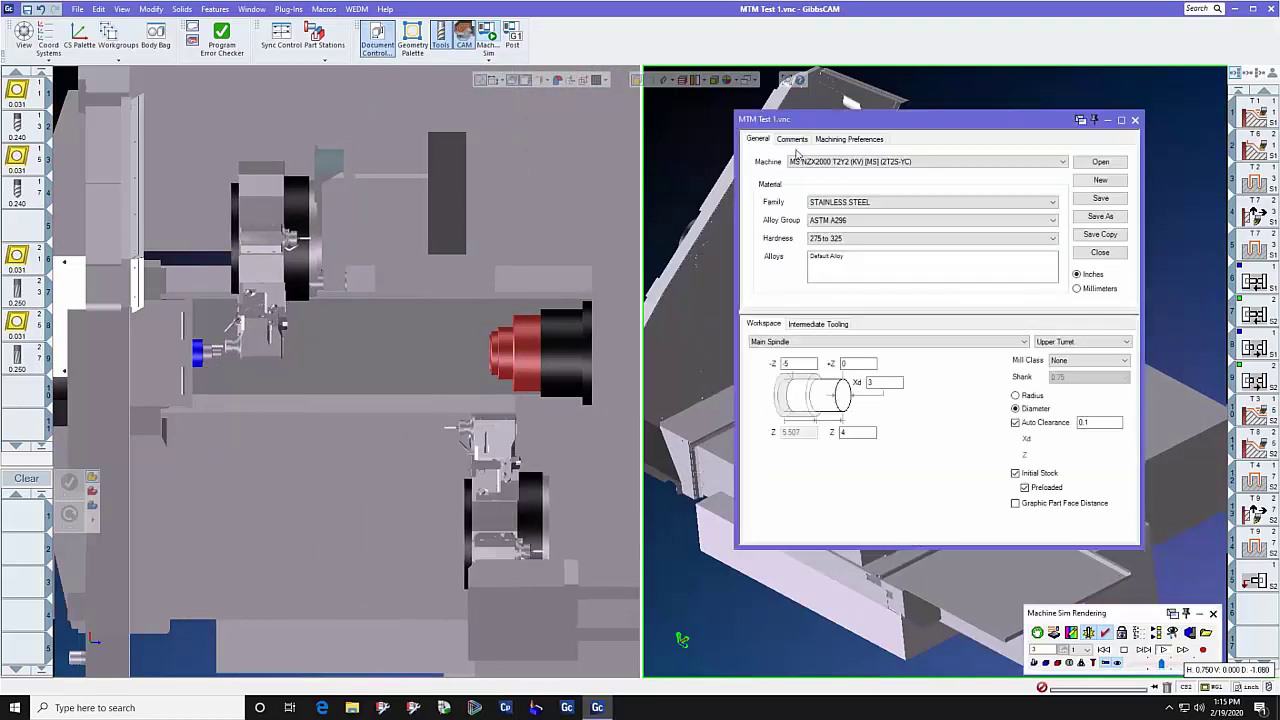
{"action": "left_click_drag", "start_coordinate": [891, 128], "coordinate": [631, 113]}
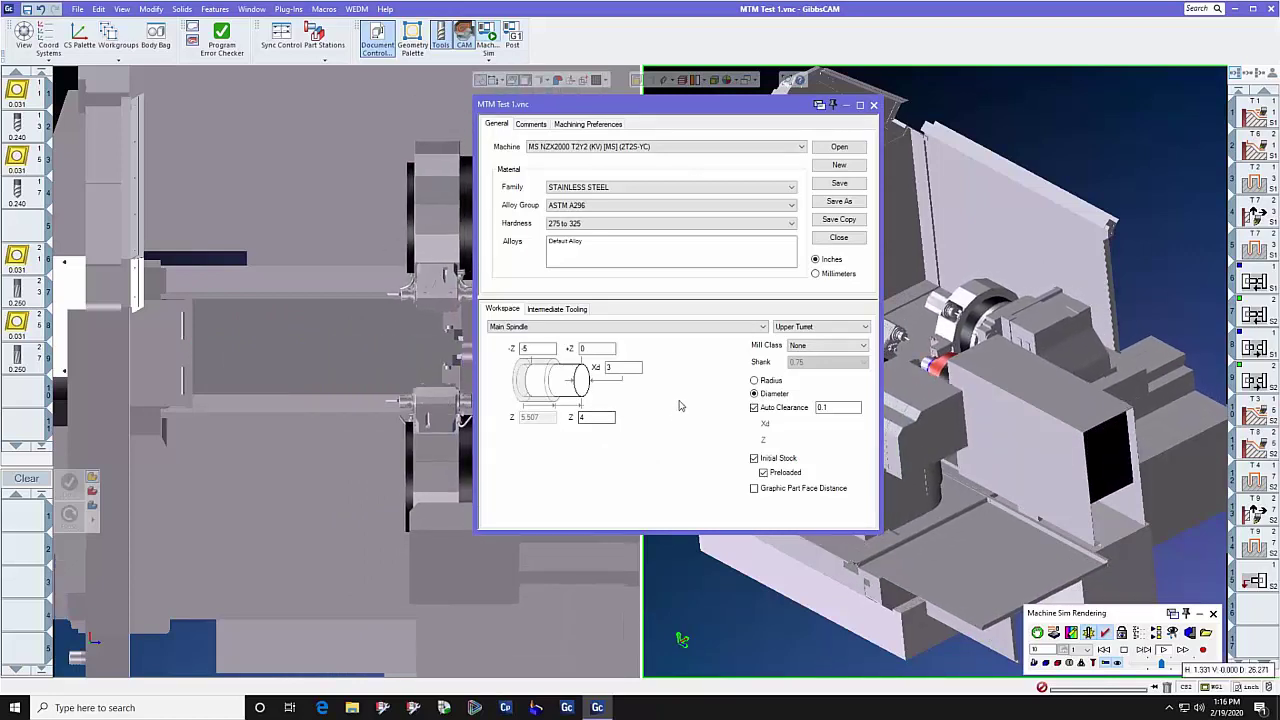
Step: Review the available spindles, turrets and machines in the document settings, keeping Main Spindle, Upper Turret and MS NZX2000 T2Y2
{"action": "left_click", "coordinate": [740, 329]}
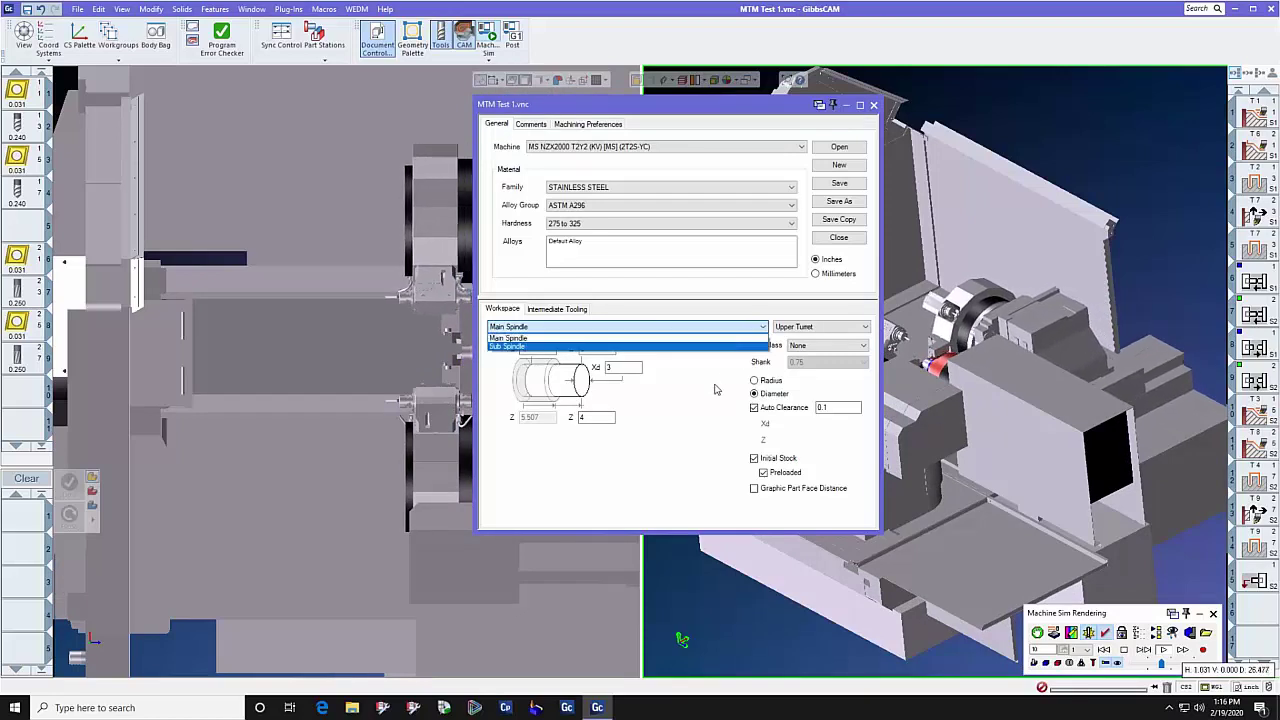
{"action": "left_click", "coordinate": [740, 338]}
{"action": "left_click", "coordinate": [852, 333]}
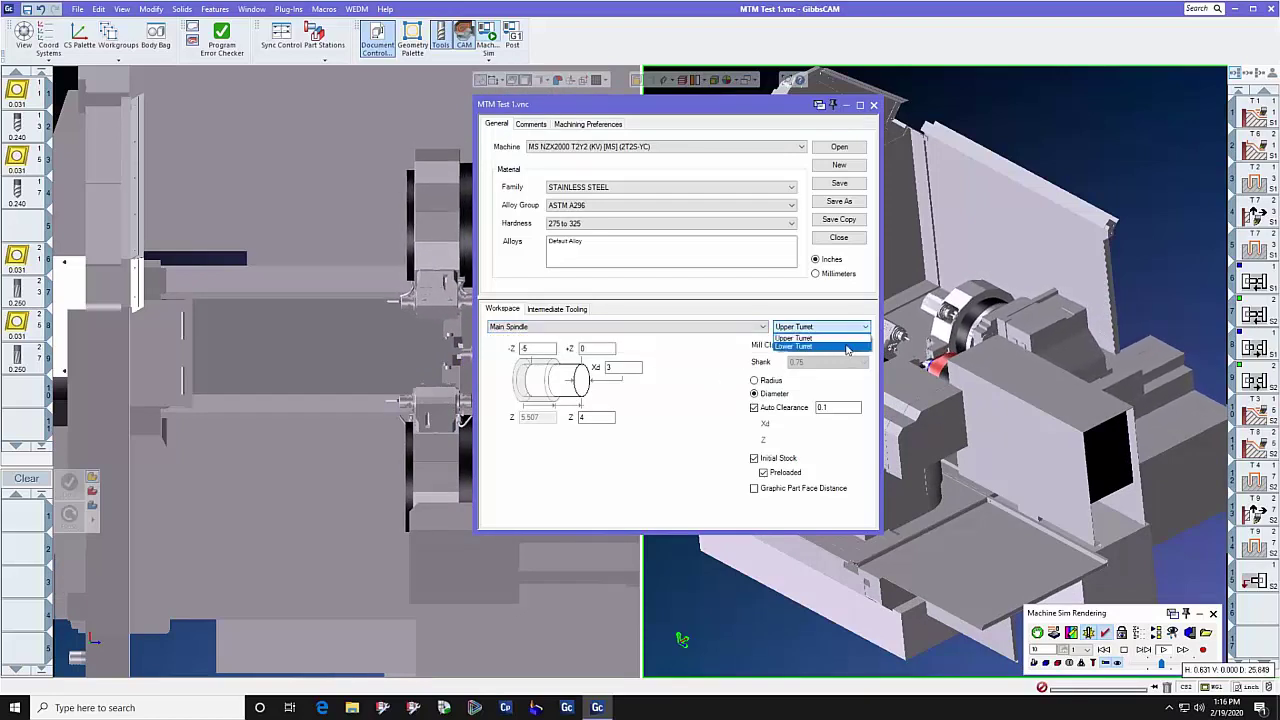
{"action": "left_click", "coordinate": [697, 356]}
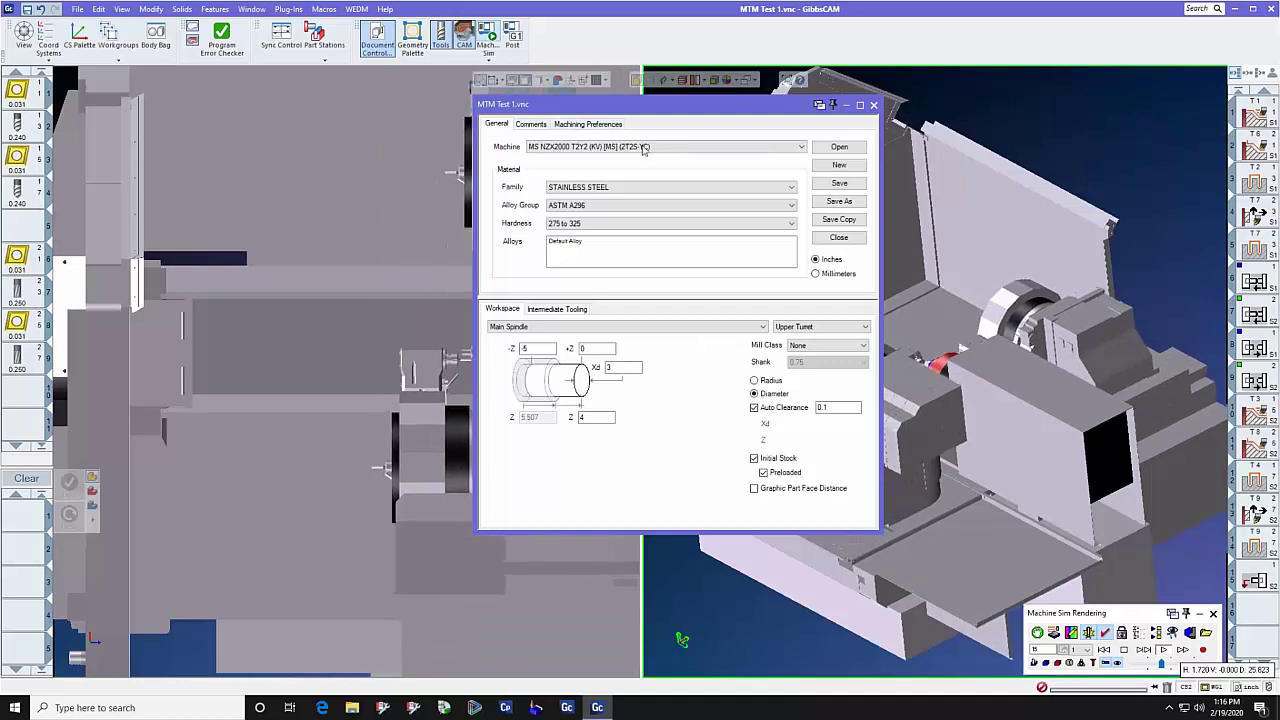
{"action": "left_click", "coordinate": [674, 149]}
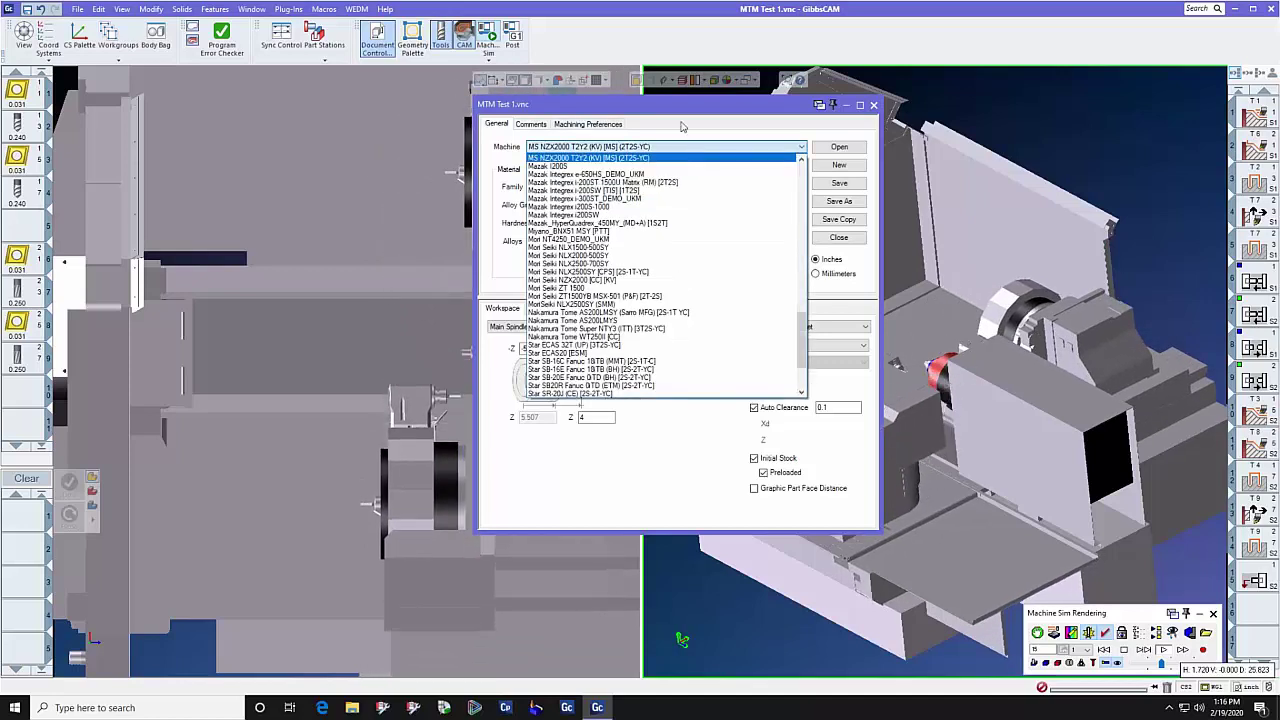
{"action": "left_click", "coordinate": [674, 151]}
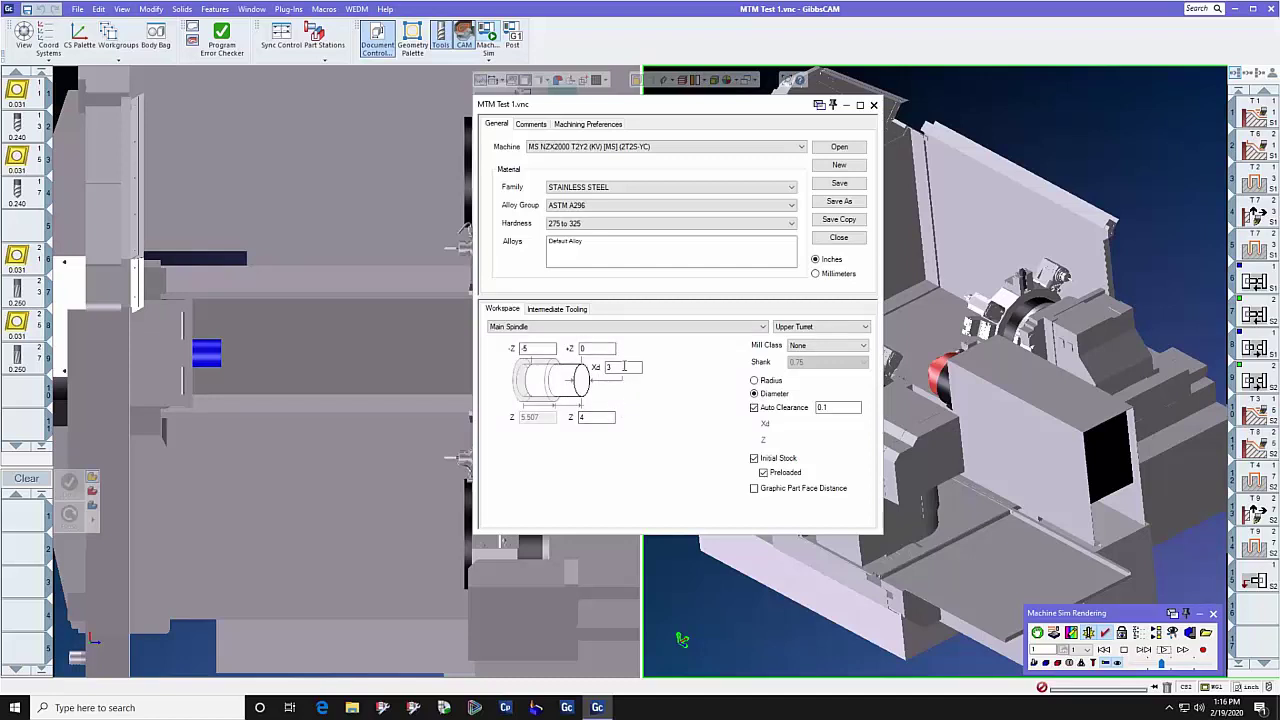
Step: Examine the Main Spindle's stock and Z position values, switch the workspace to Sub Spindle, and inspect its Z position value and initial stock option
{"action": "left_click", "coordinate": [543, 347]}
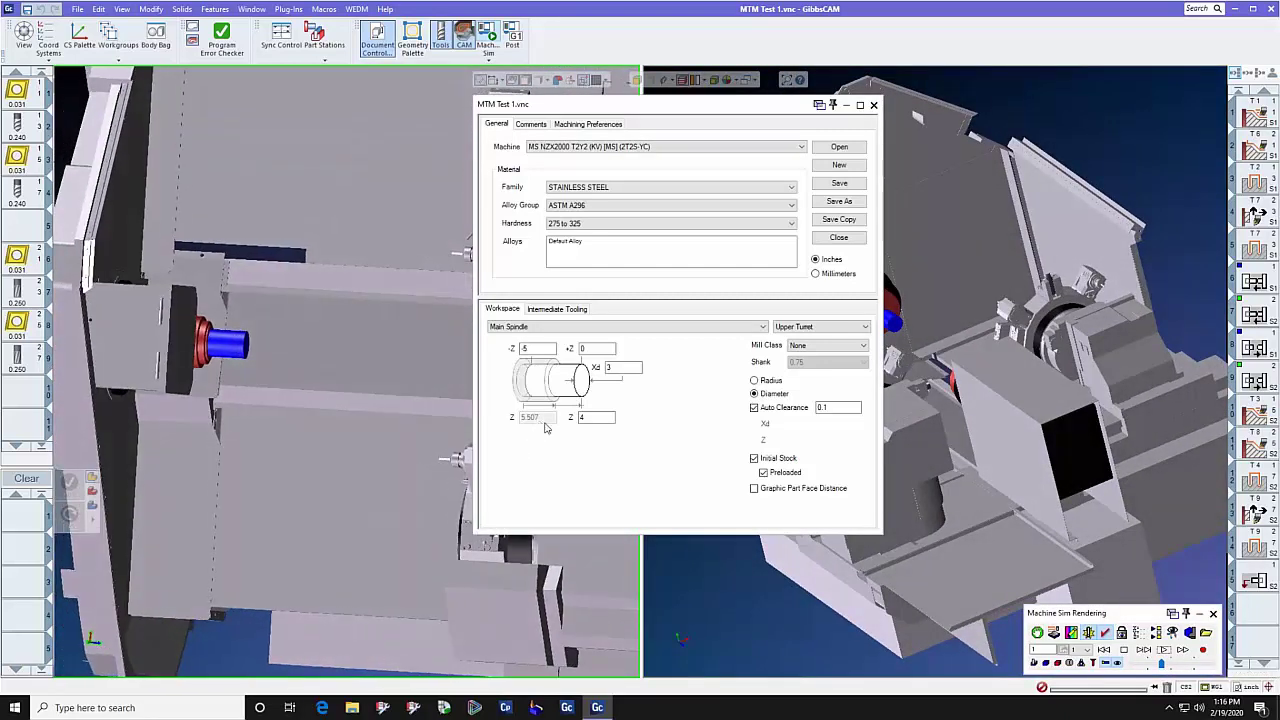
{"action": "double_click", "coordinate": [596, 418]}
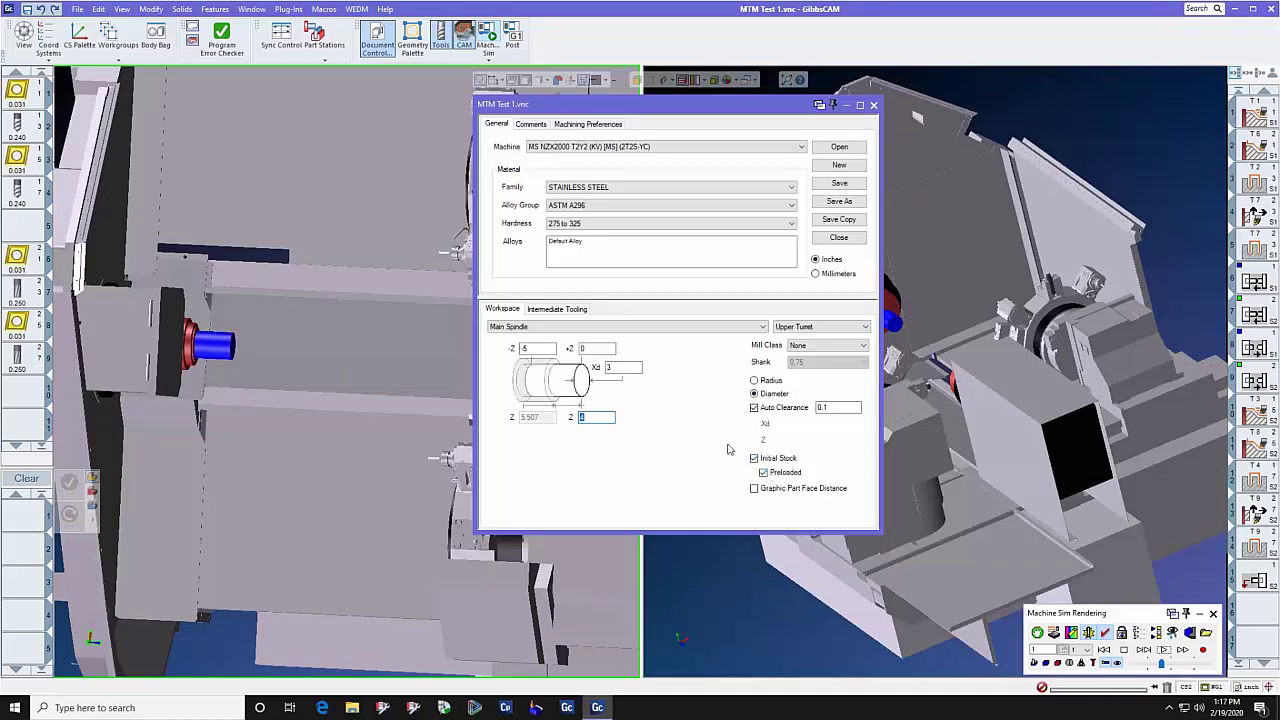
{"action": "left_click", "coordinate": [740, 326]}
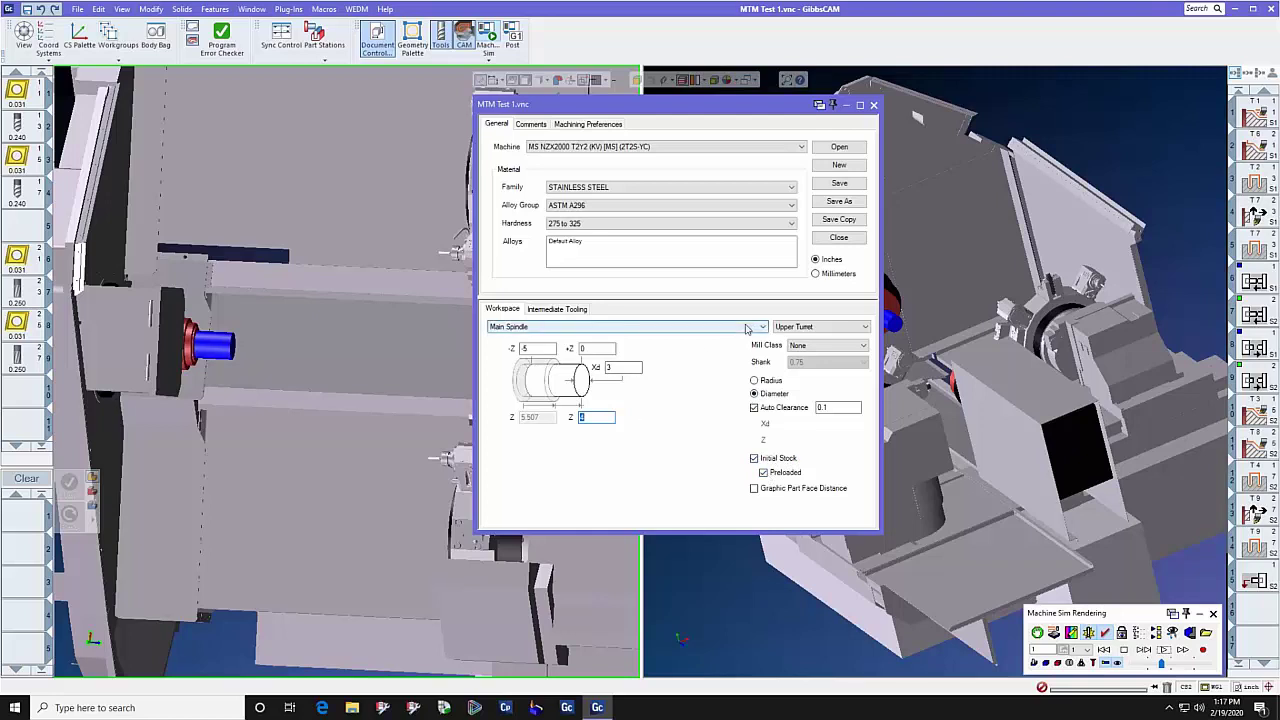
{"action": "left_click", "coordinate": [703, 347]}
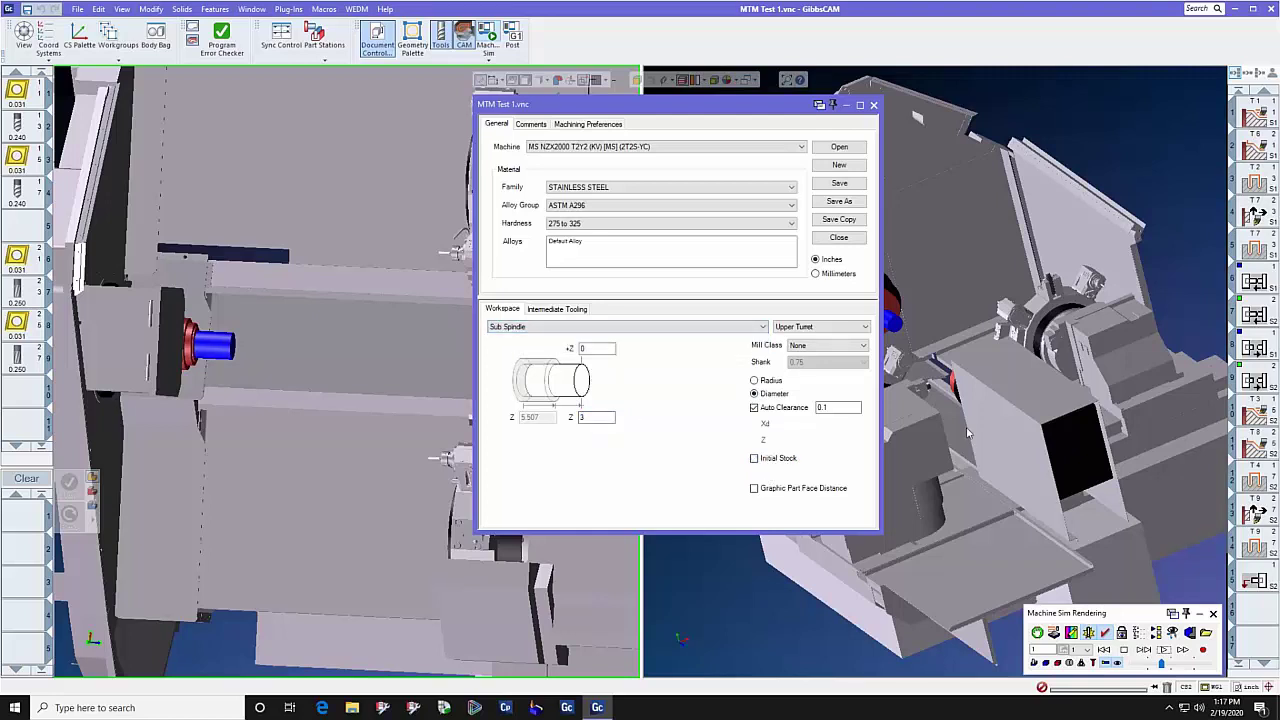
{"action": "left_click_drag", "start_coordinate": [978, 420], "coordinate": [952, 458]}
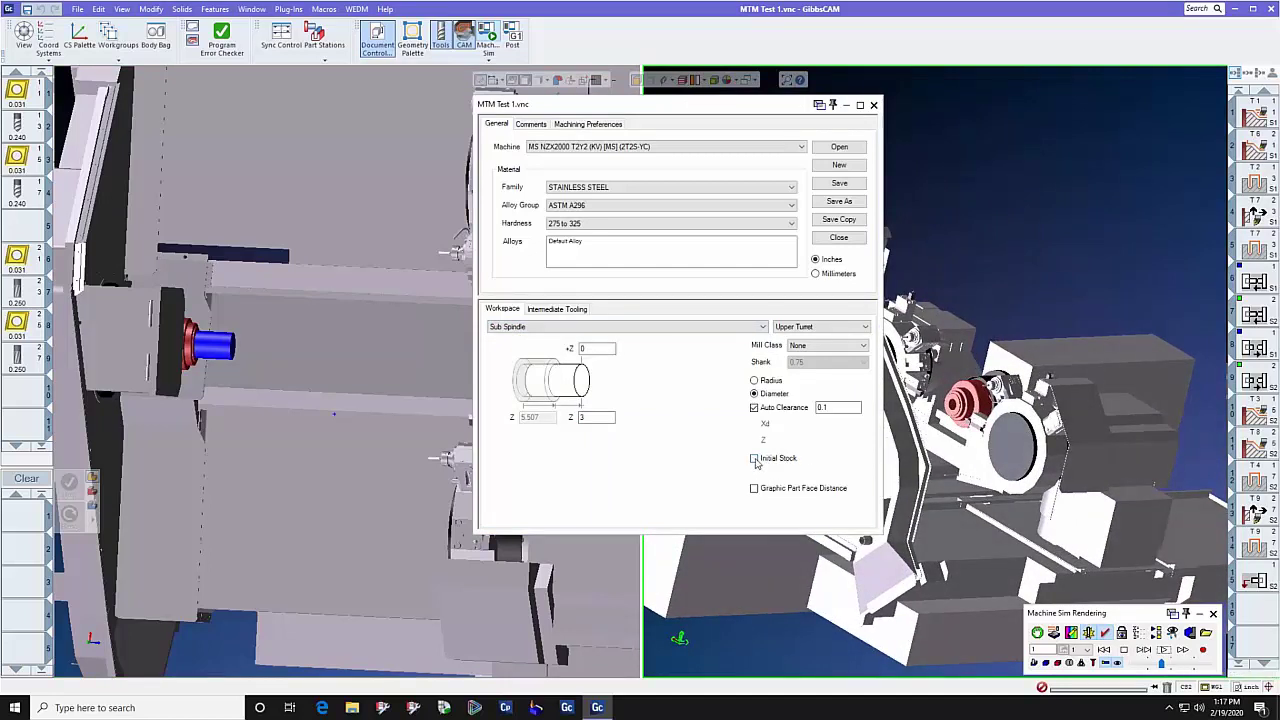
{"action": "double_click", "coordinate": [607, 418]}
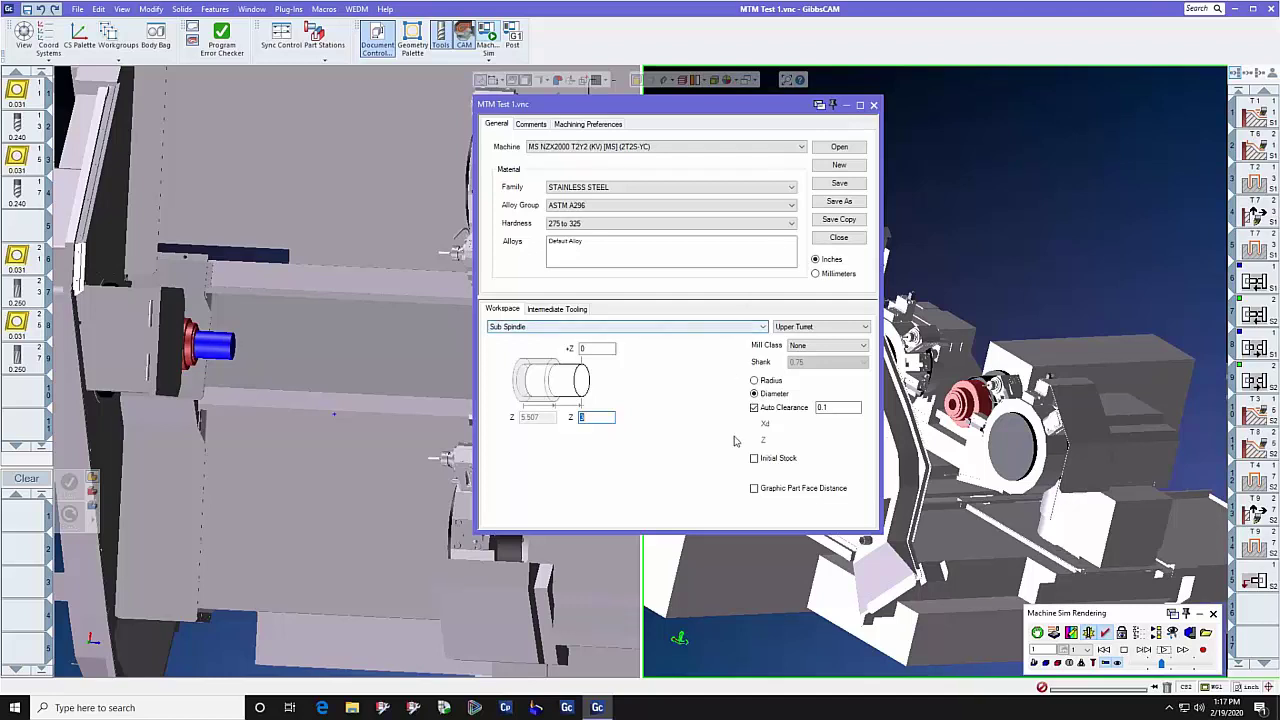
Step: Switch the workspace back to Main Spindle, review its stock values, and close the document settings of MTM Test 1
{"action": "left_click", "coordinate": [707, 331]}
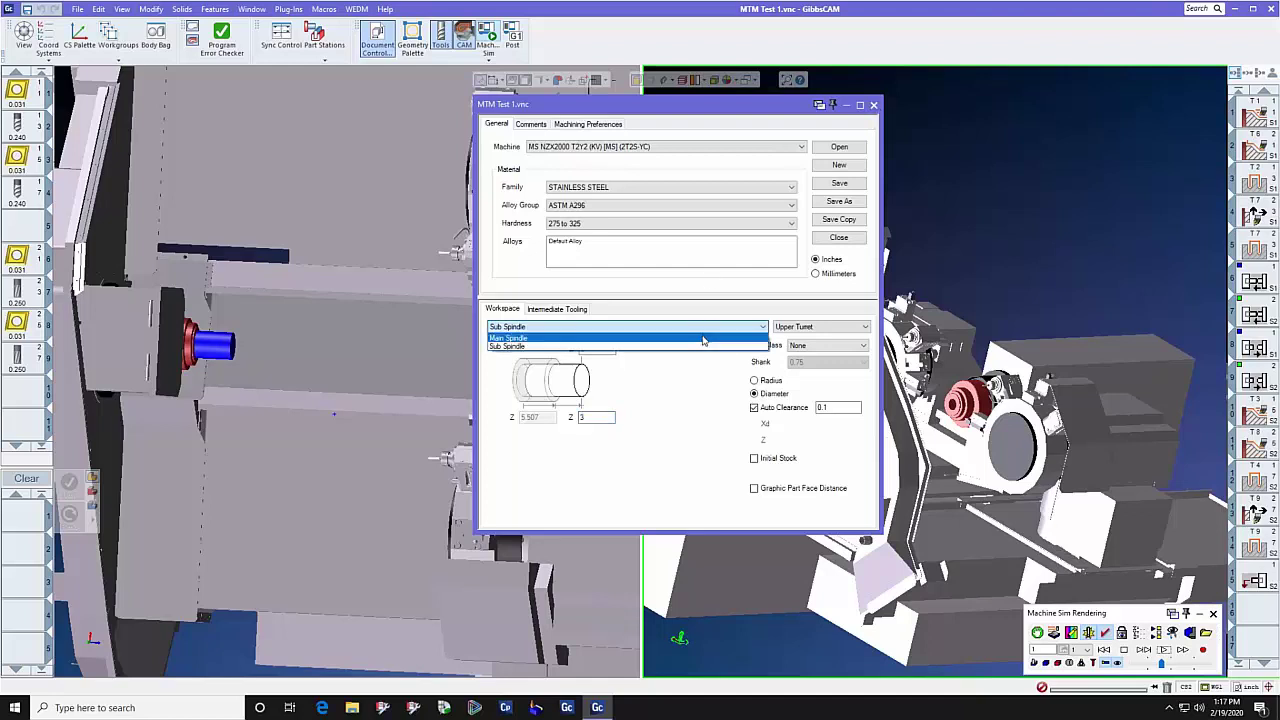
{"action": "left_click", "coordinate": [700, 338]}
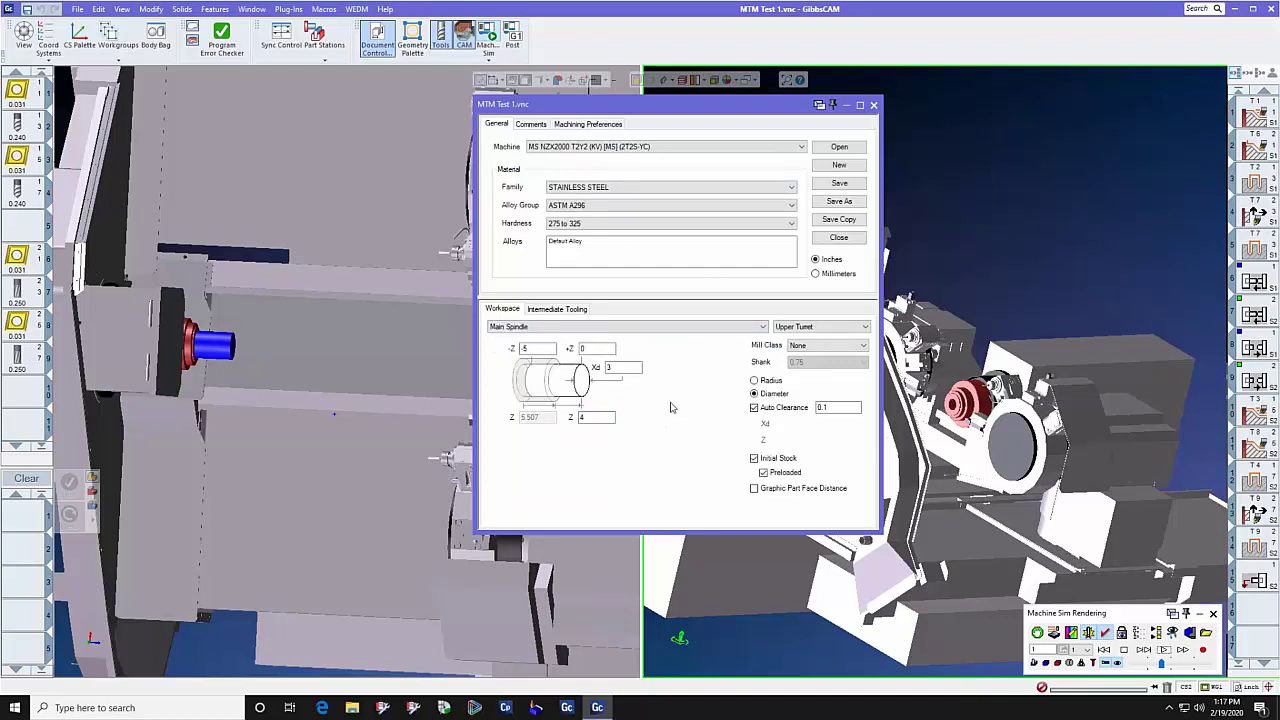
{"action": "left_click", "coordinate": [874, 105]}
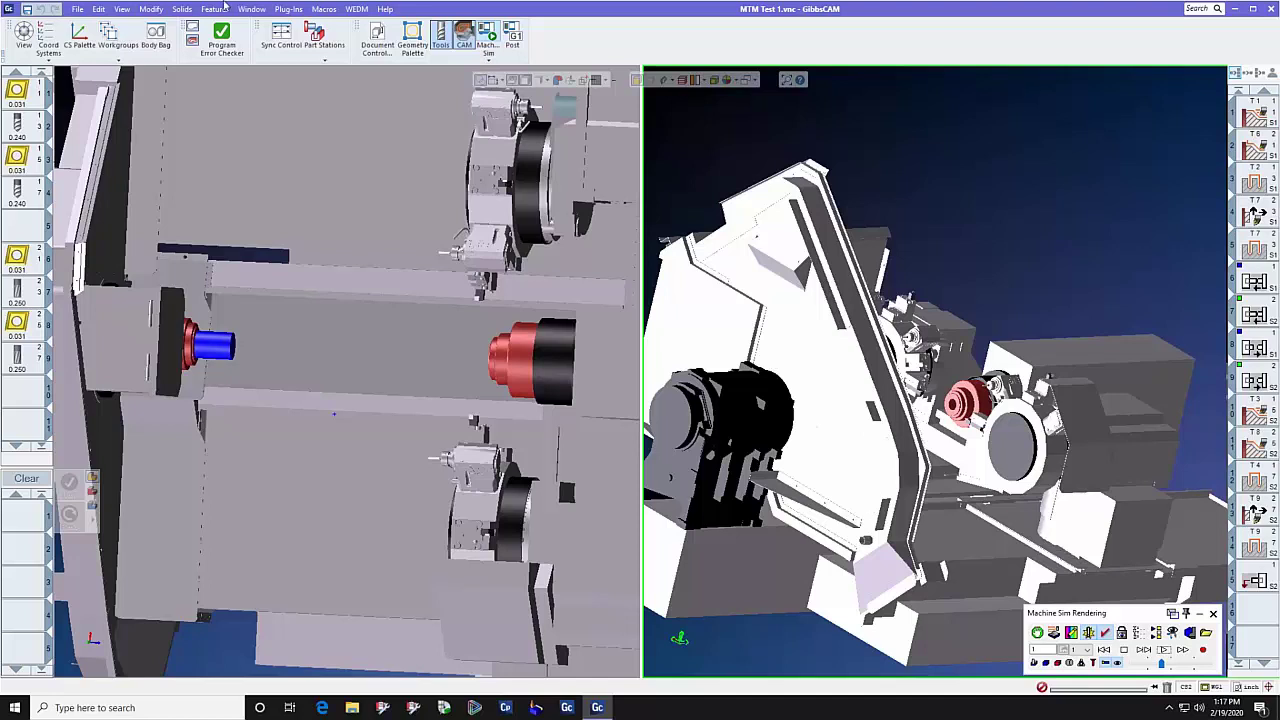
Step: Open the Haas DS-30SSY Sample Part - Valve Block without saving MTM Test 1, and run its machine simulation
{"action": "left_click", "coordinate": [77, 9]}
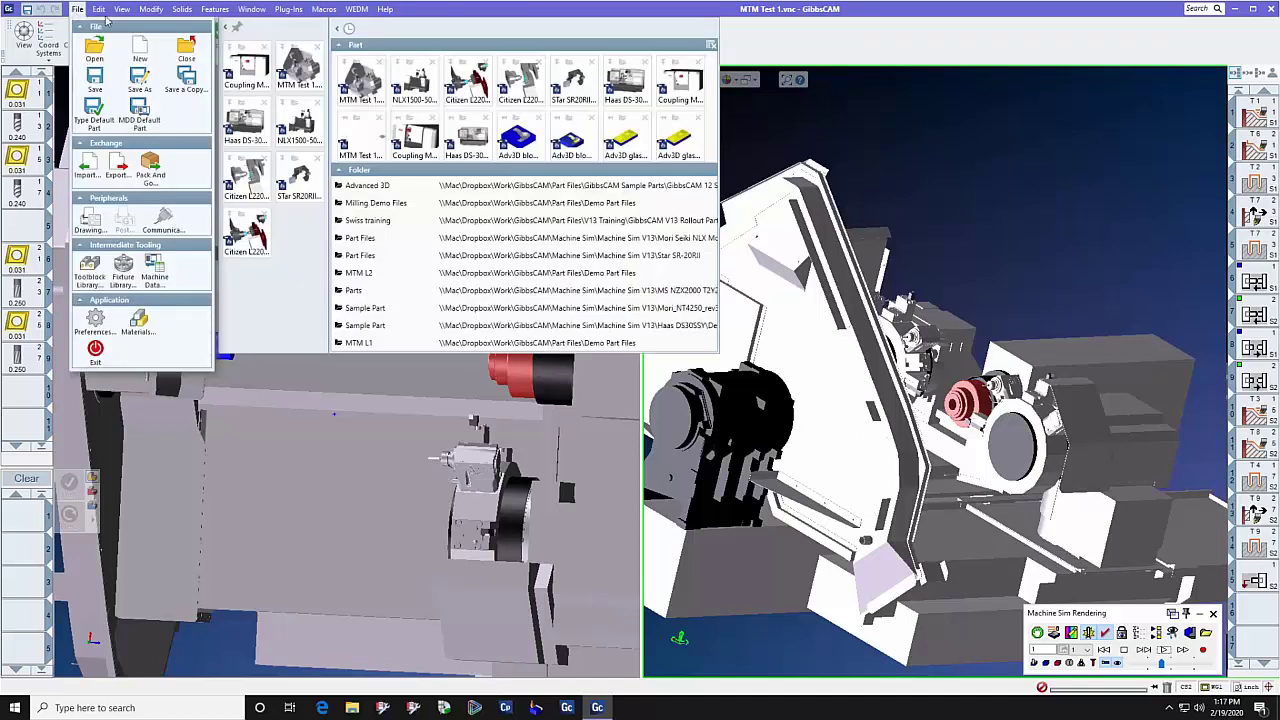
{"action": "left_click", "coordinate": [255, 128]}
{"action": "left_click", "coordinate": [629, 376]}
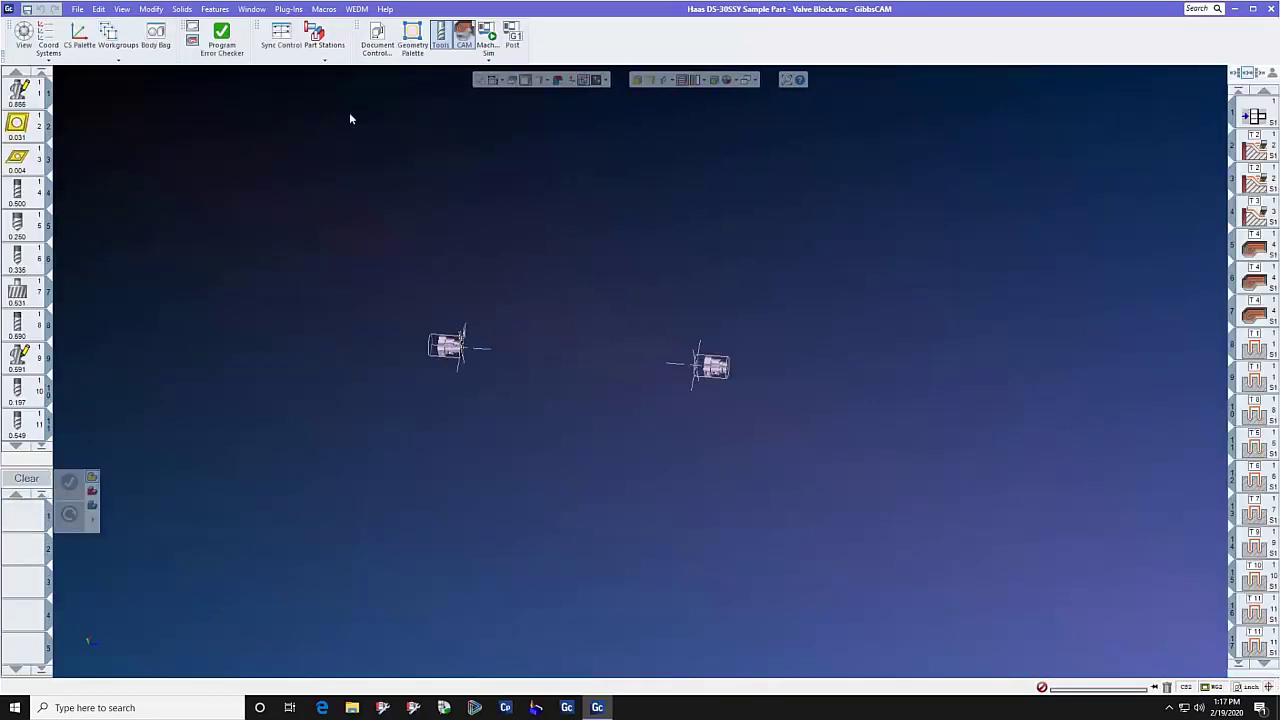
{"action": "left_click", "coordinate": [487, 38]}
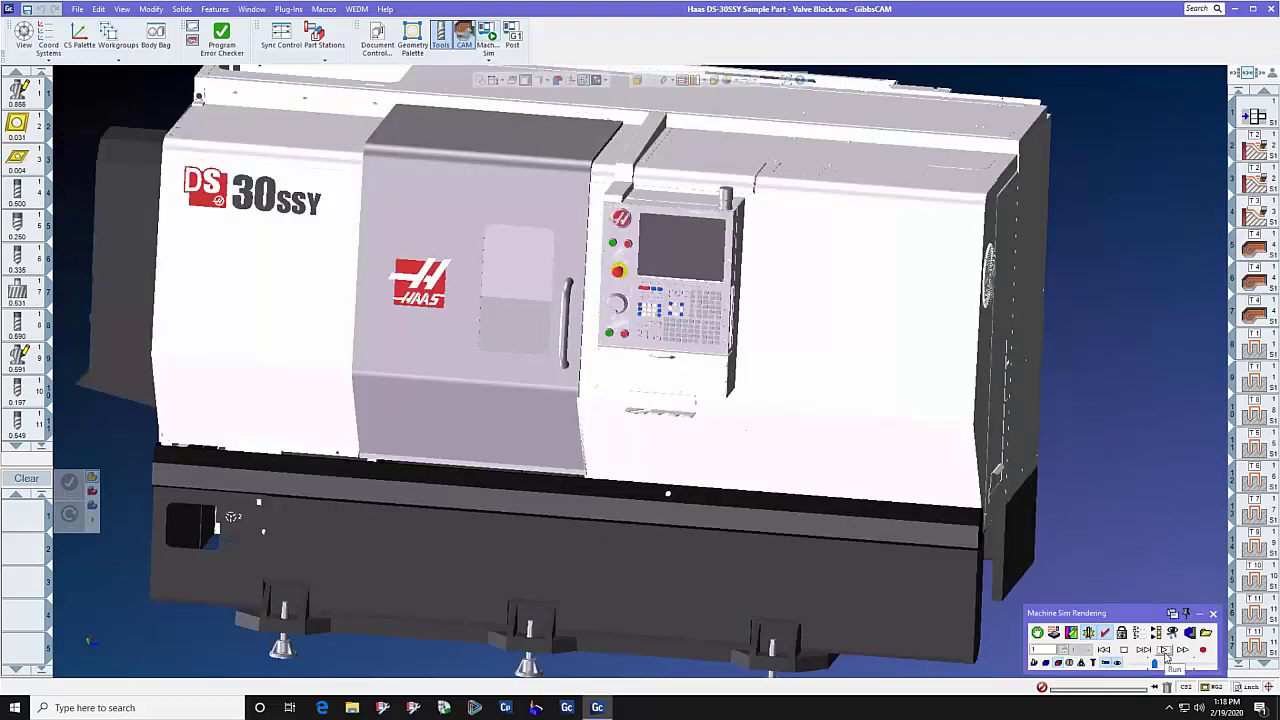
{"action": "left_click", "coordinate": [1164, 650]}
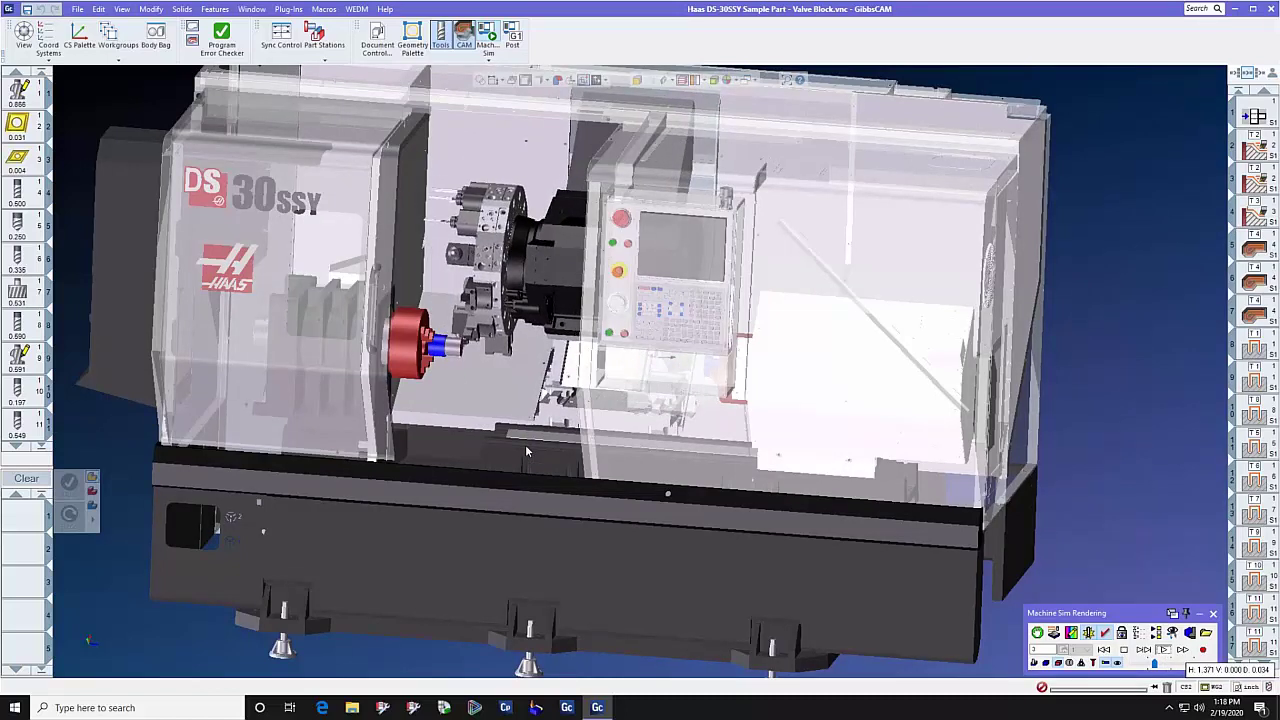
Step: Open the Valve Block's document settings, compare the Main Spindle and Sub Spindle workspaces, and move the dialog clear of the simulated turret
{"action": "left_click", "coordinate": [377, 40]}
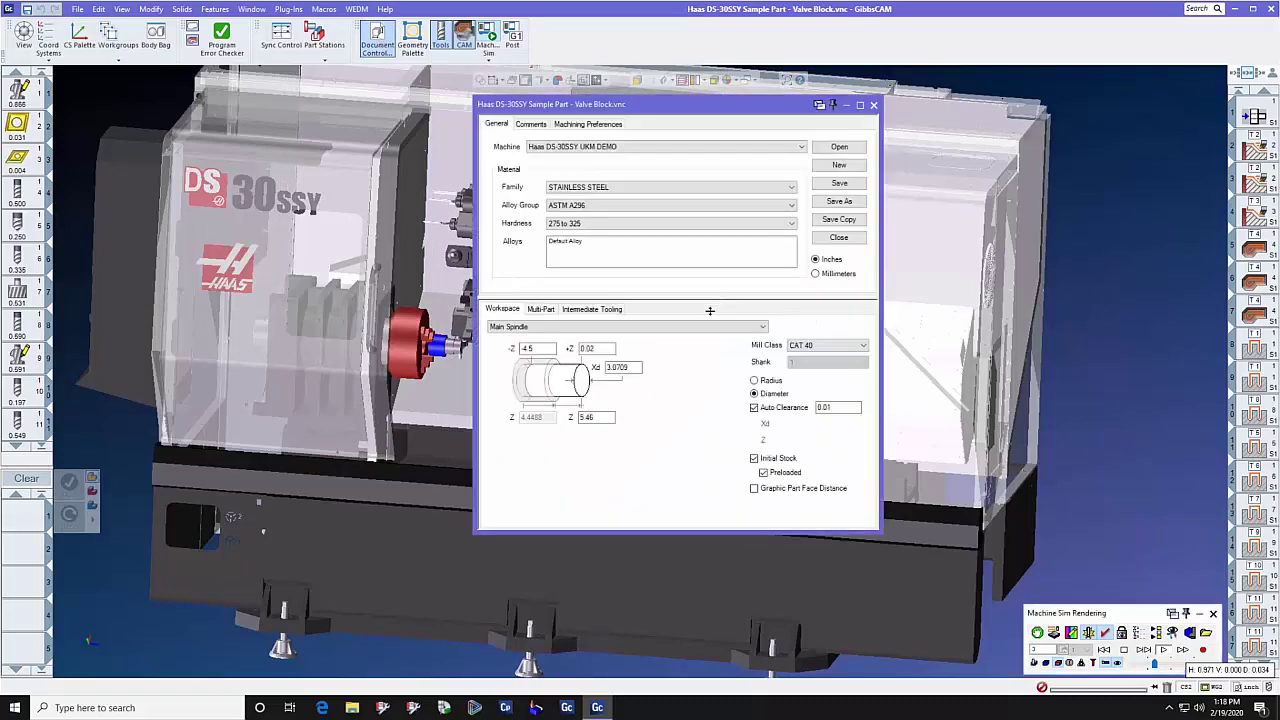
{"action": "left_click", "coordinate": [704, 327]}
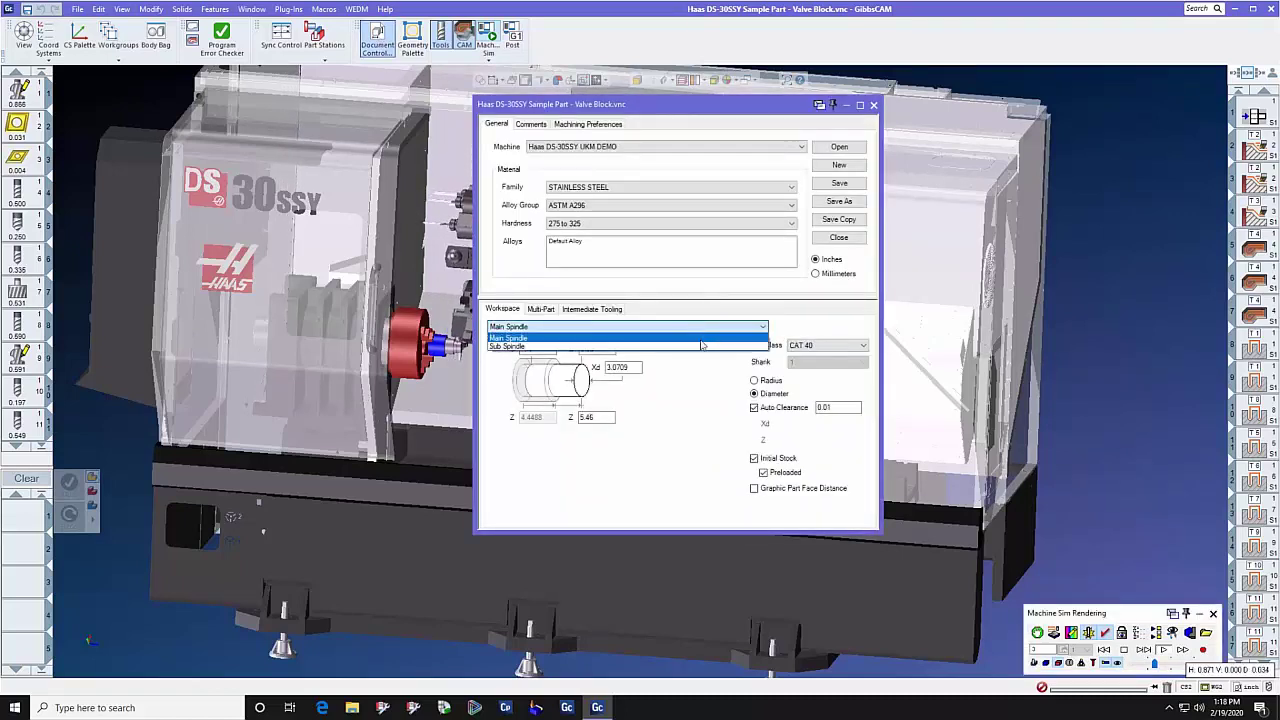
{"action": "left_click", "coordinate": [700, 344]}
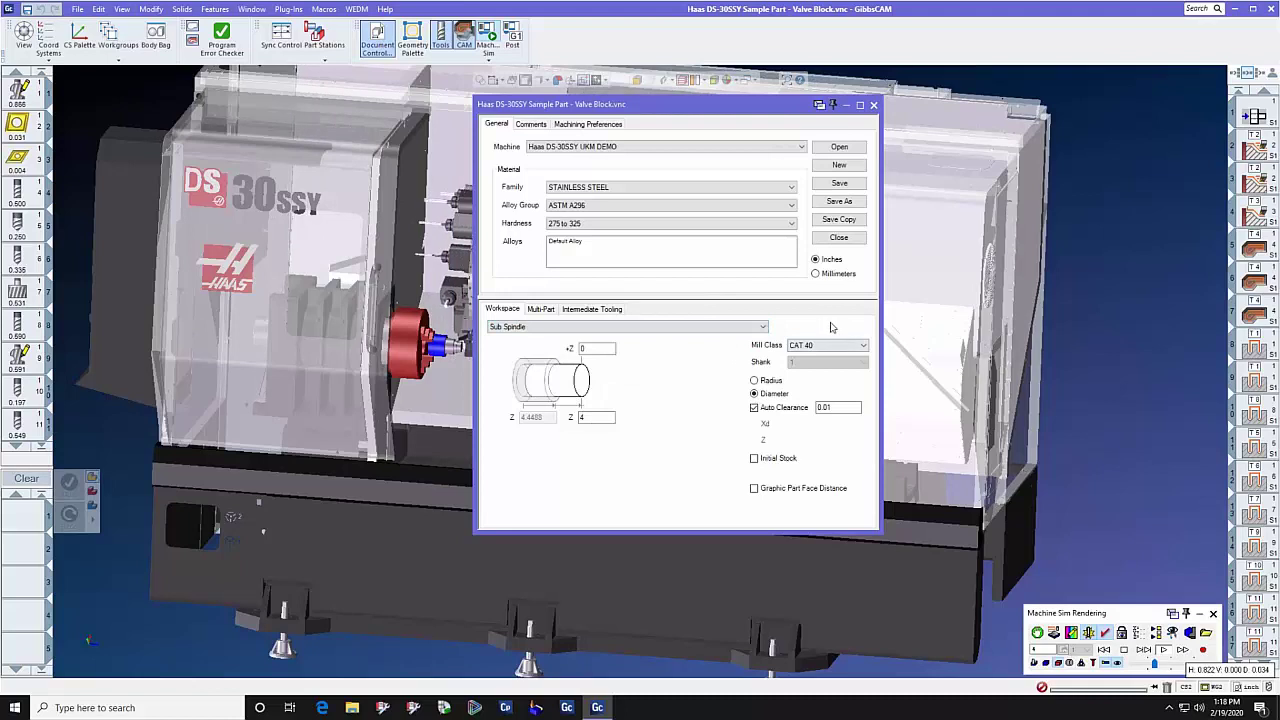
{"action": "left_click", "coordinate": [757, 331]}
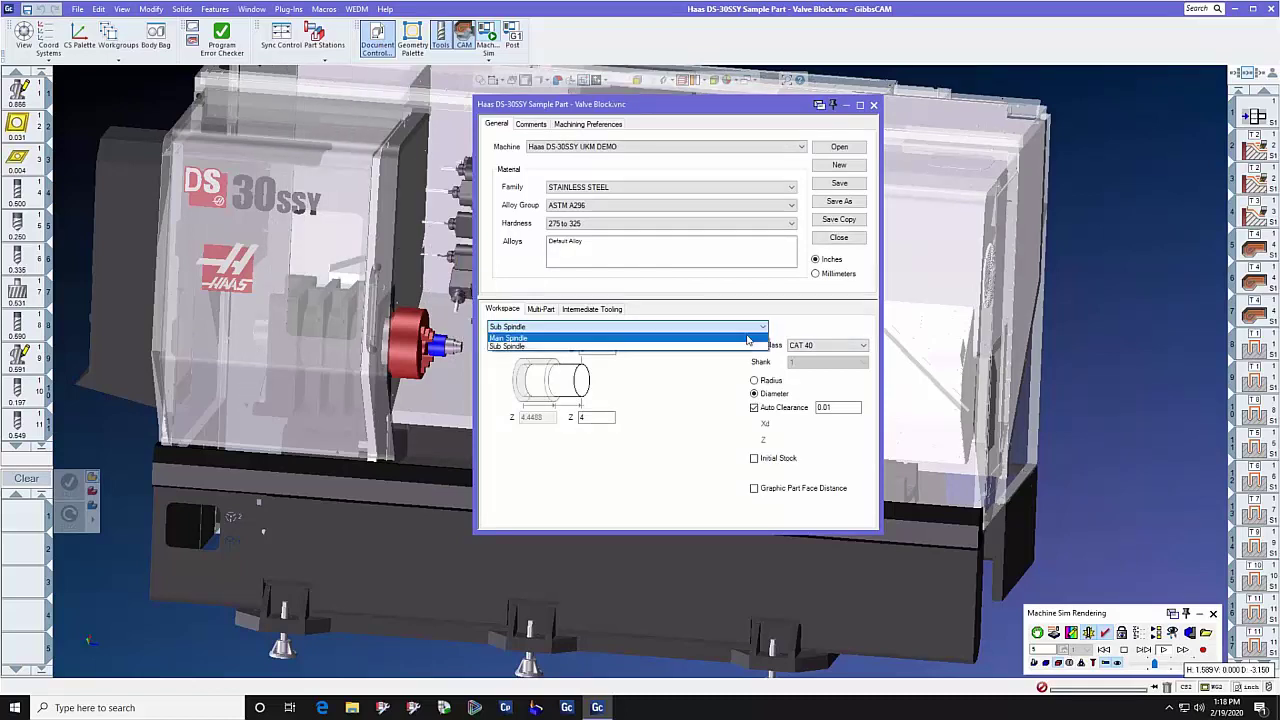
{"action": "left_click", "coordinate": [700, 337]}
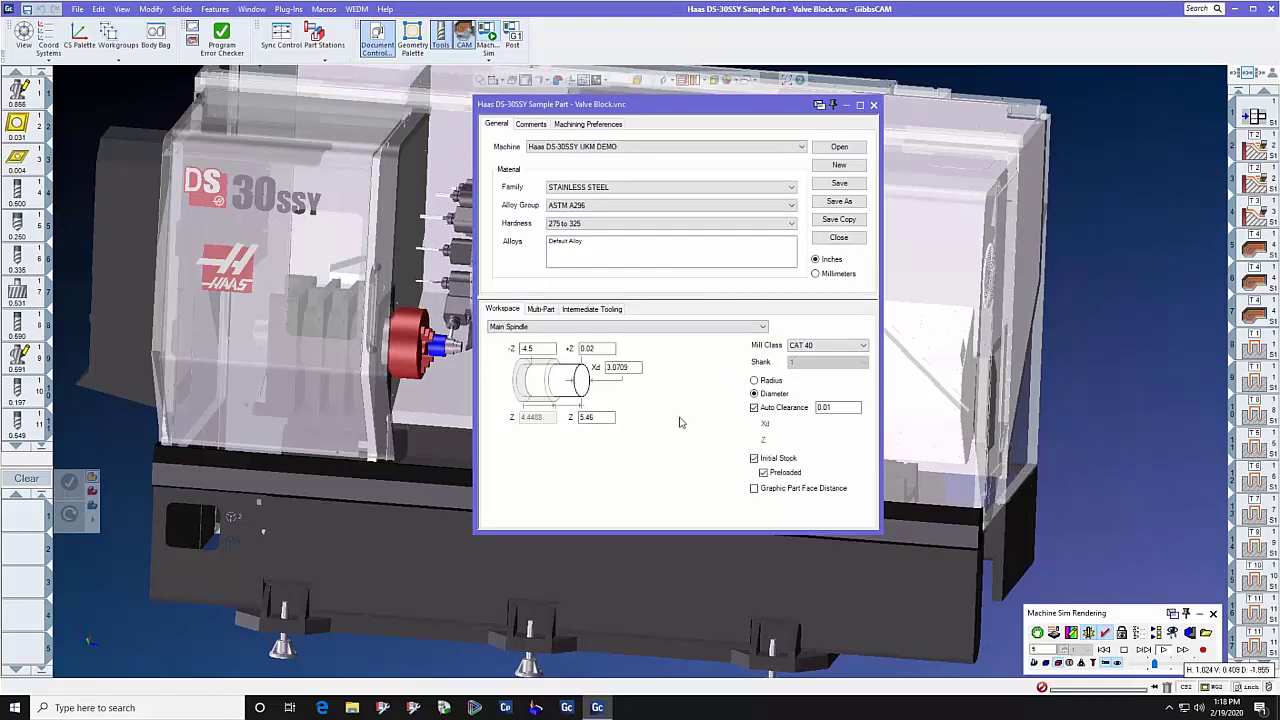
{"action": "left_click_drag", "start_coordinate": [700, 108], "coordinate": [885, 119]}
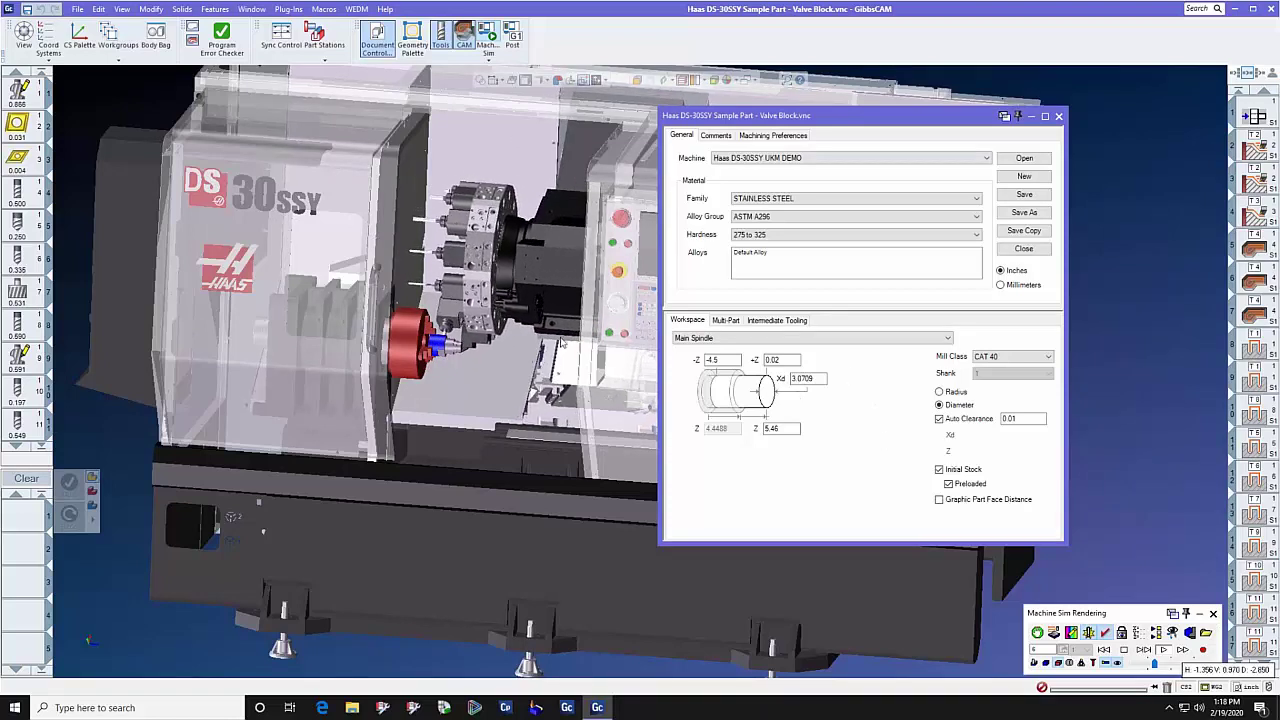
Step: Review the intermediate tooling's turret toolblocks and spindle fixtures, check the Main Spindle's stock diameter, and close the document settings
{"action": "left_click", "coordinate": [775, 322]}
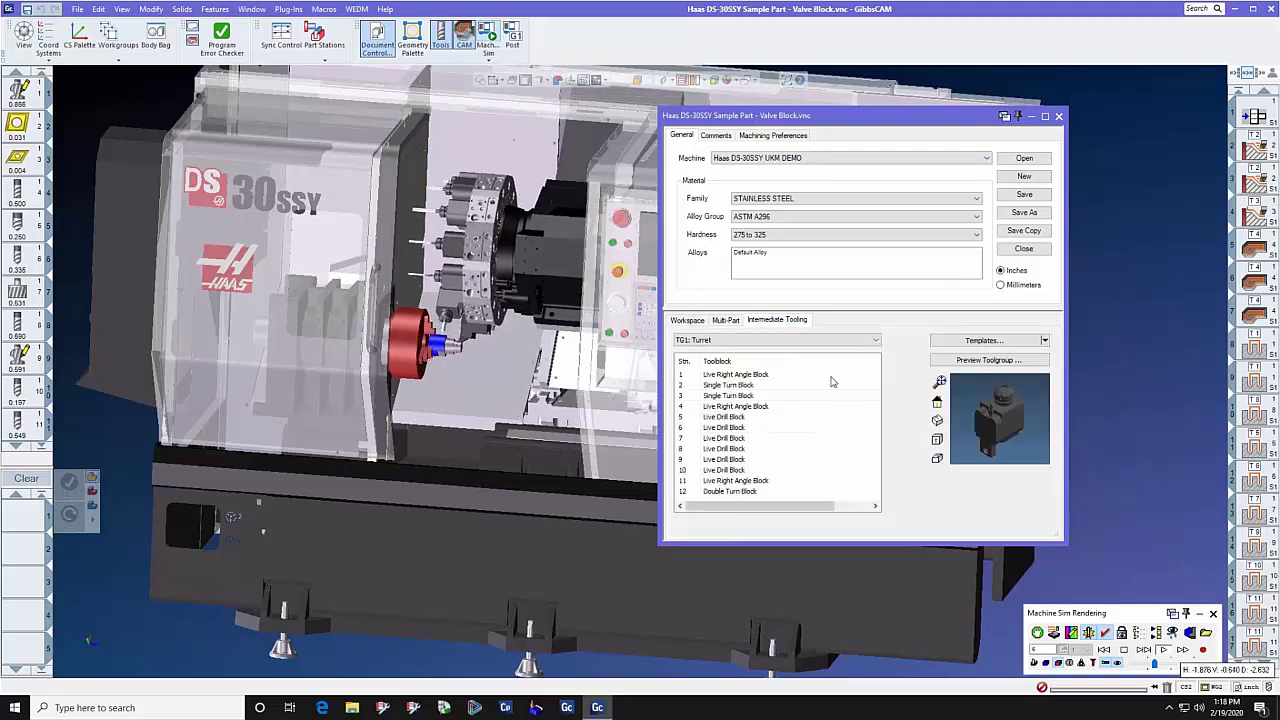
{"action": "left_click", "coordinate": [868, 340]}
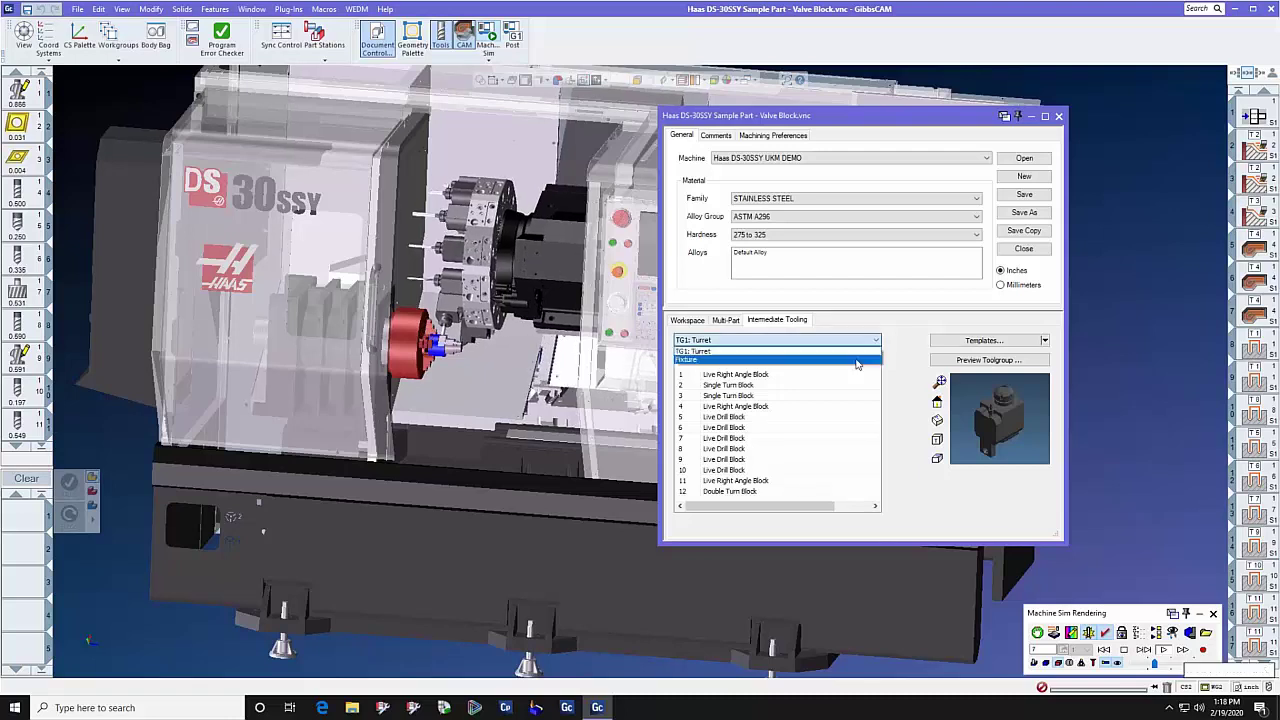
{"action": "left_click", "coordinate": [760, 362]}
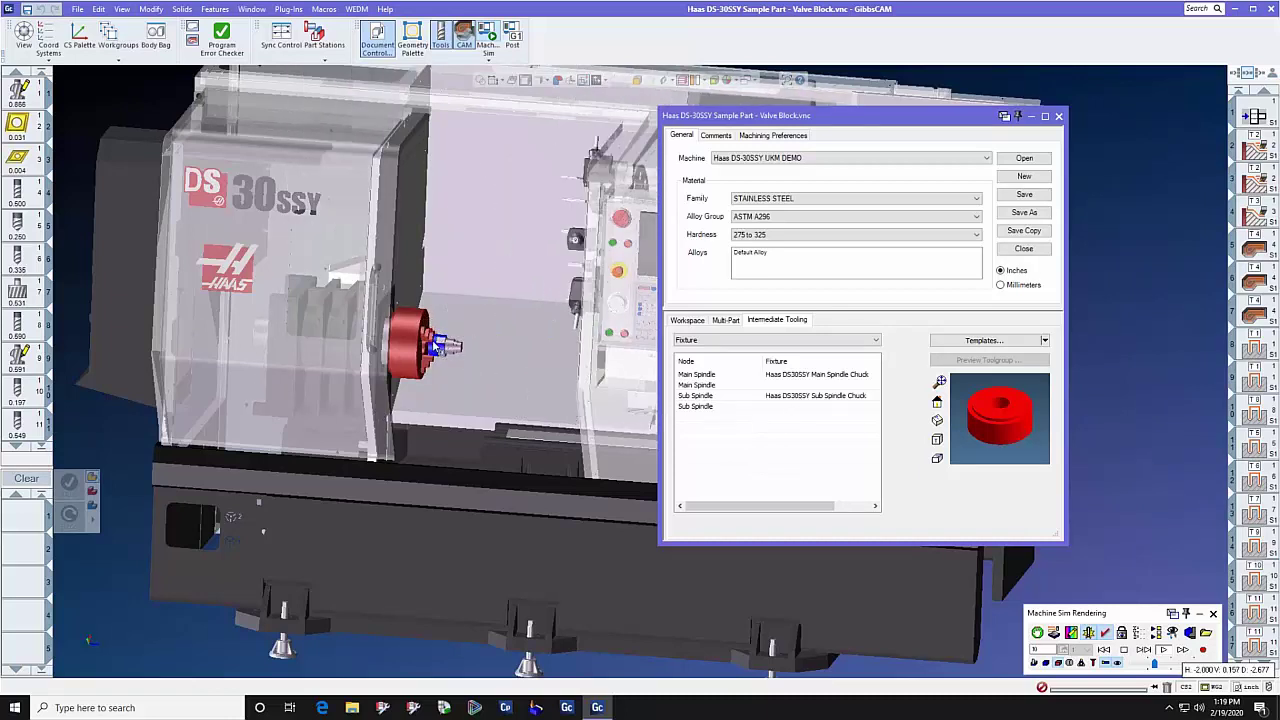
{"action": "left_click", "coordinate": [690, 320]}
{"action": "double_click", "coordinate": [808, 378]}
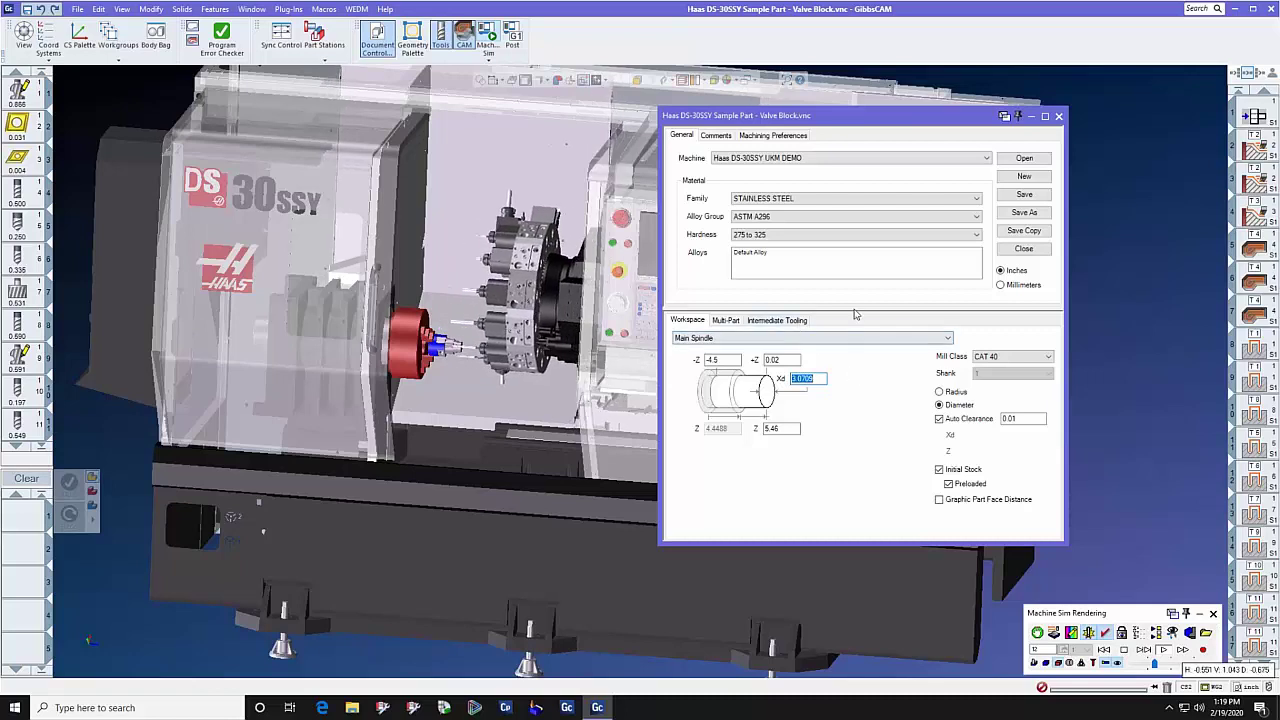
{"action": "left_click", "coordinate": [1058, 117]}
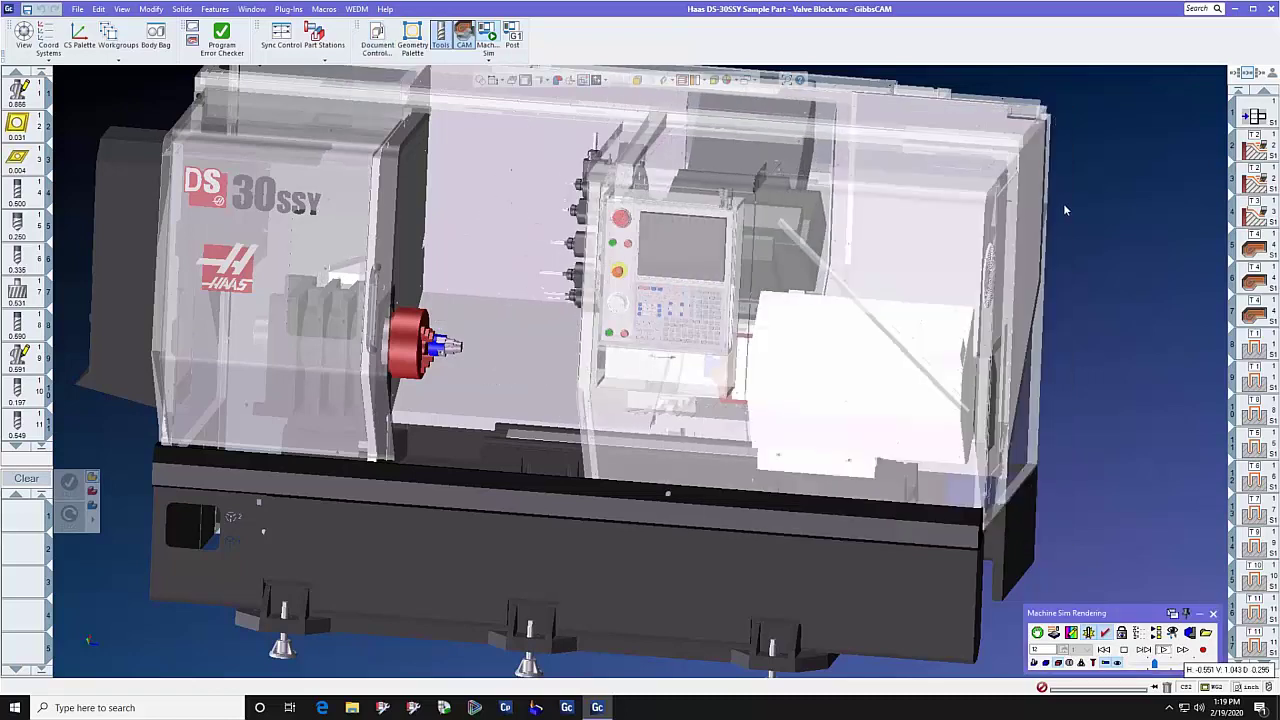
Step: Inspect the setup data of turning tool 2 and its suitable toolblocks, keep the Single Turn Block, and close the tool
{"action": "double_click", "coordinate": [17, 125]}
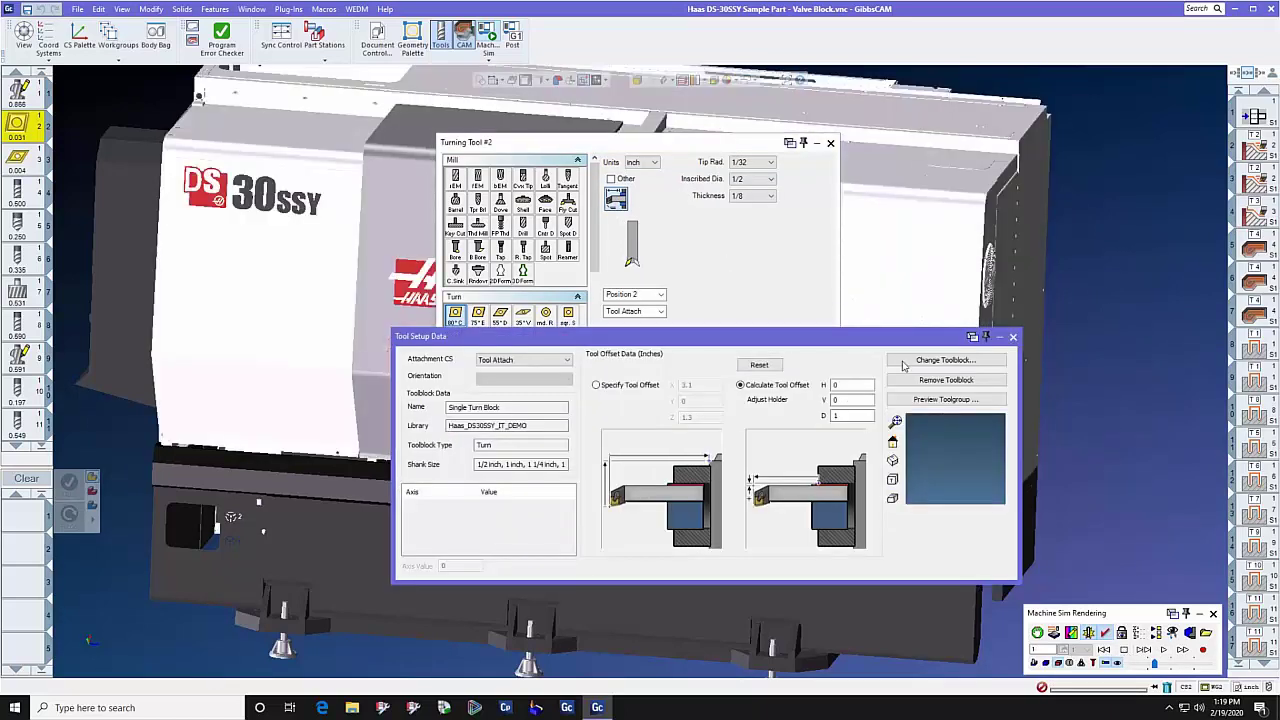
{"action": "left_click", "coordinate": [930, 360]}
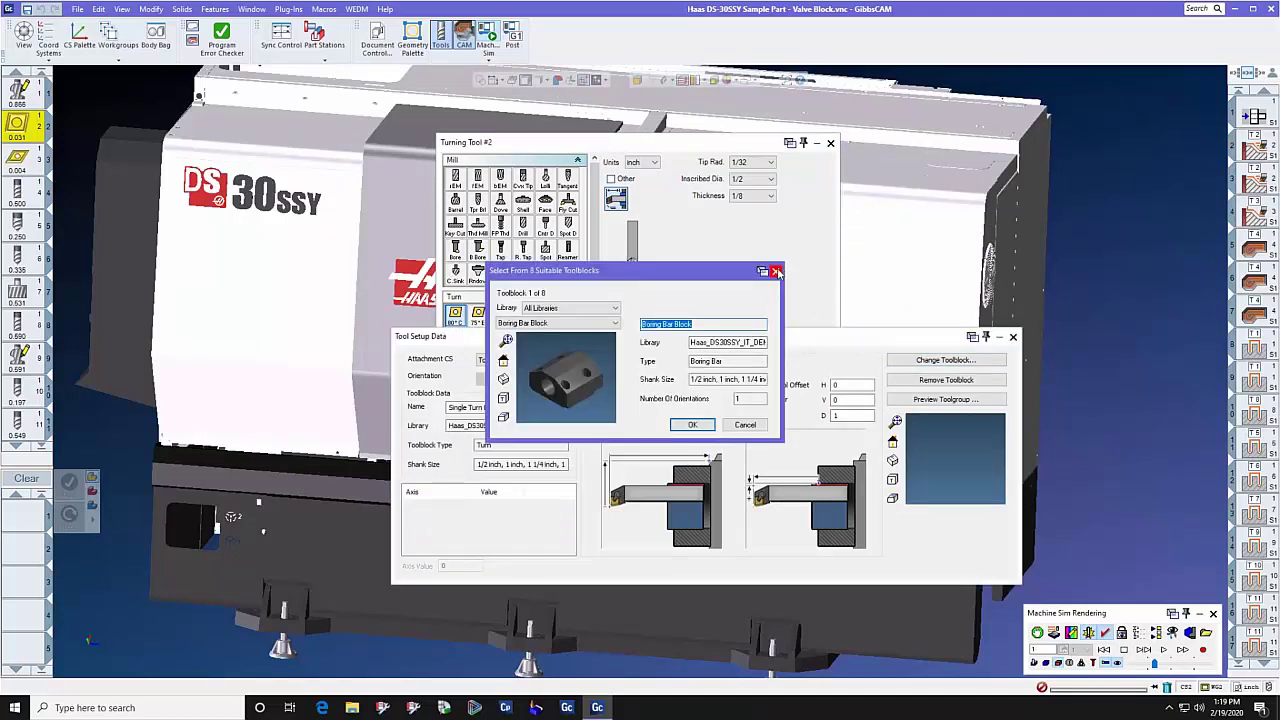
{"action": "left_click", "coordinate": [775, 271]}
{"action": "key", "text": "Escape"}
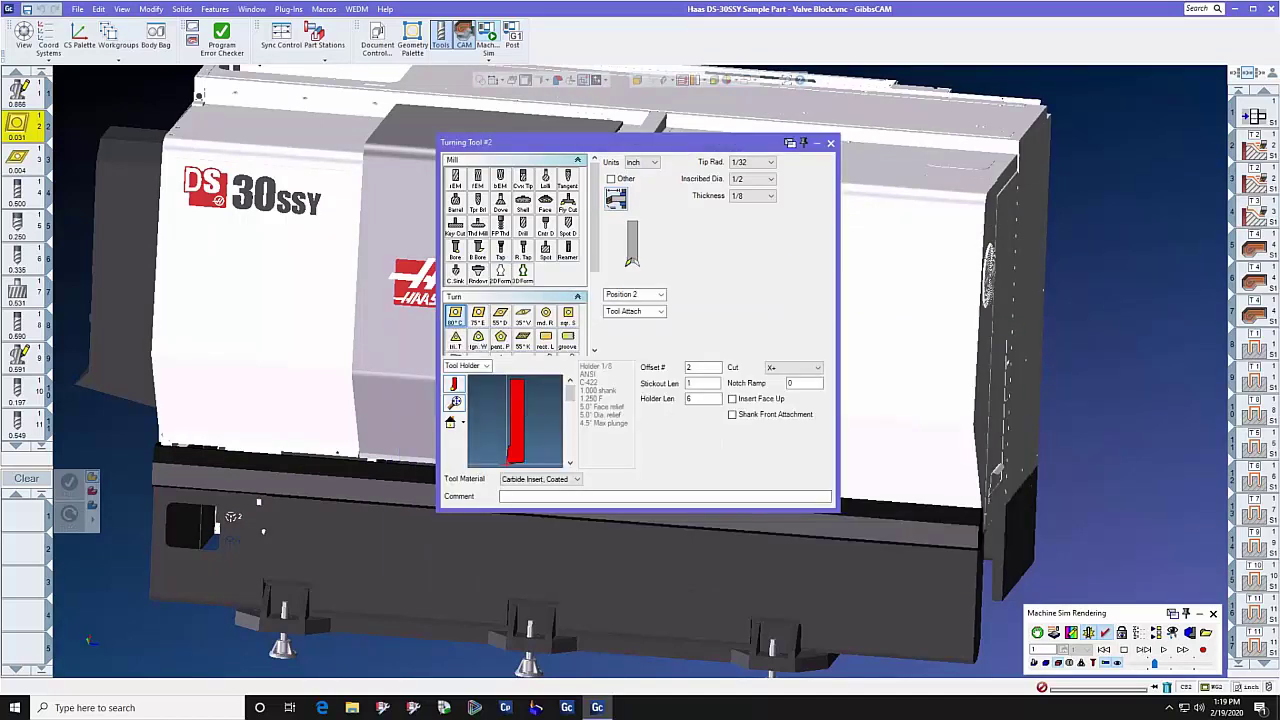
{"action": "left_click", "coordinate": [830, 143]}
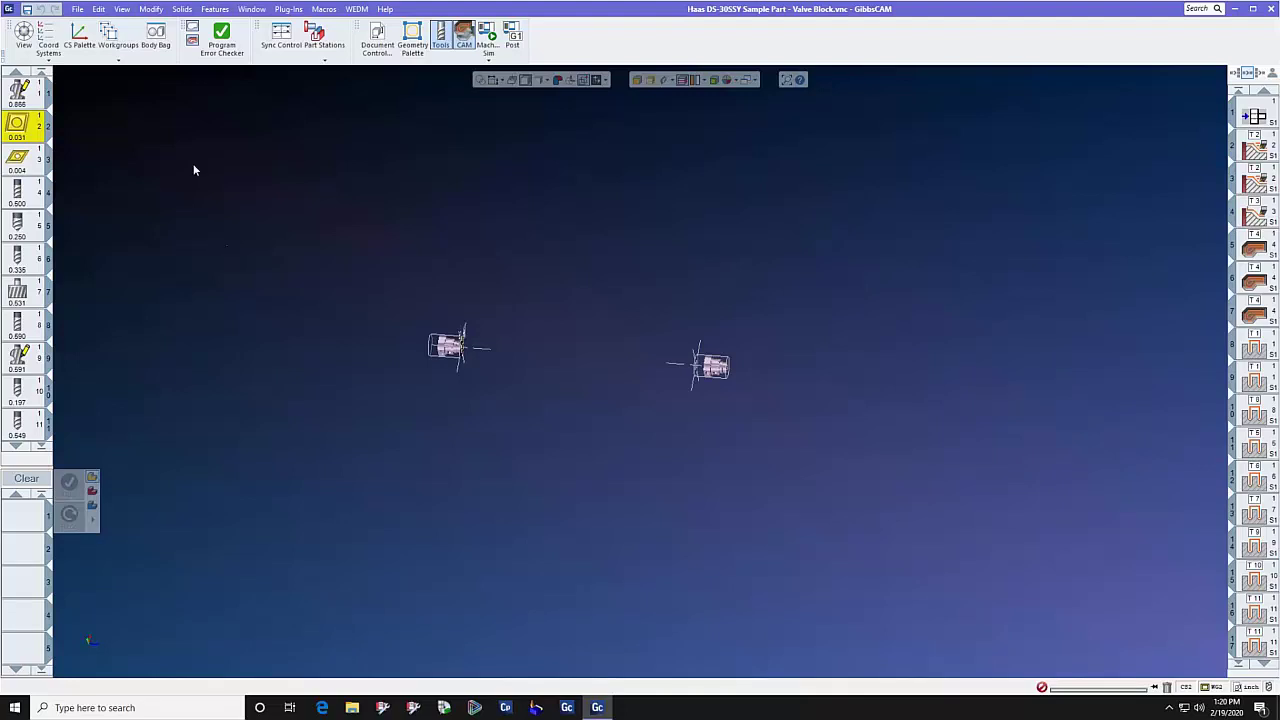
Step: Open STar SR20RII Test 1 without saving the Valve Block, and run its machine simulation
{"action": "left_click", "coordinate": [77, 9]}
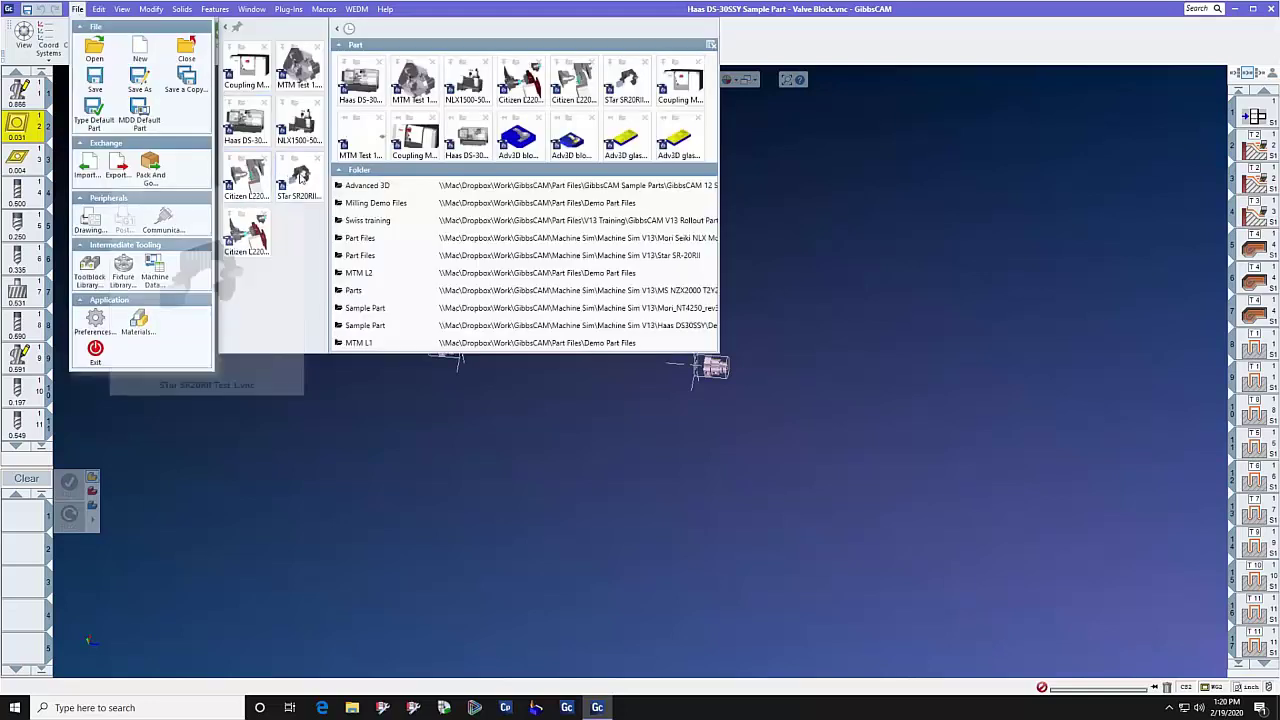
{"action": "left_click", "coordinate": [298, 180]}
{"action": "left_click", "coordinate": [633, 372]}
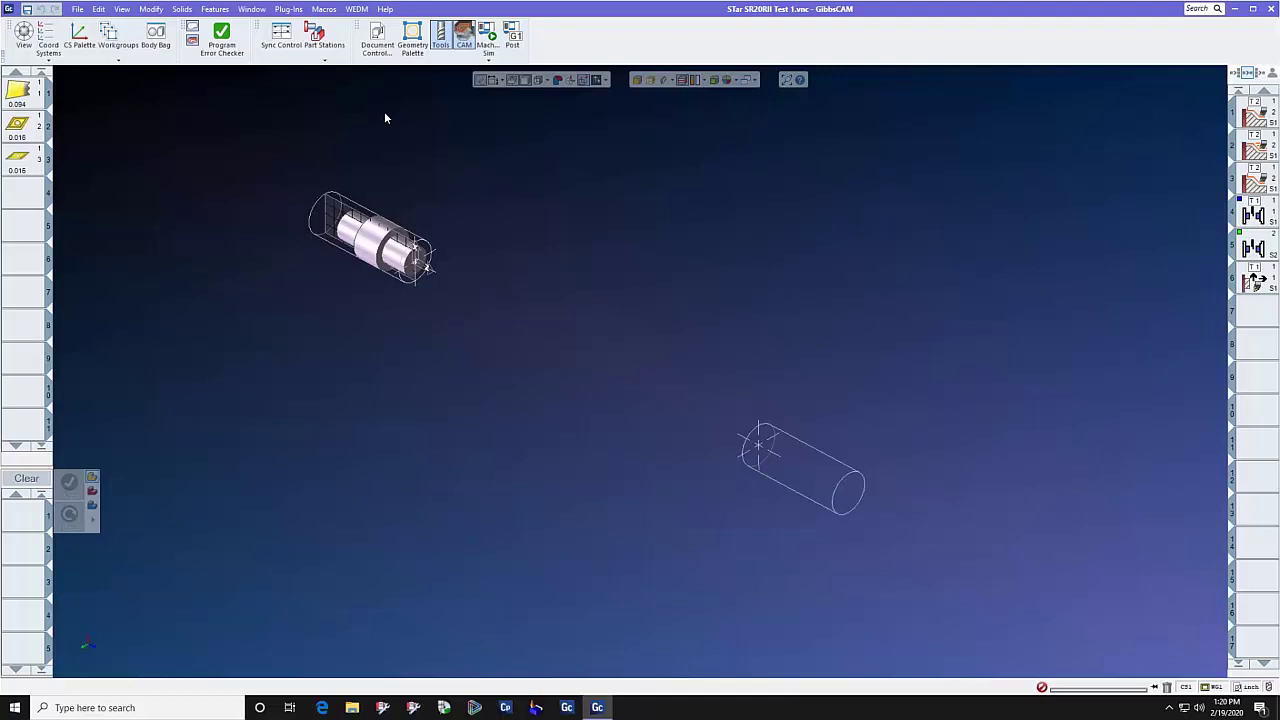
{"action": "left_click", "coordinate": [487, 38]}
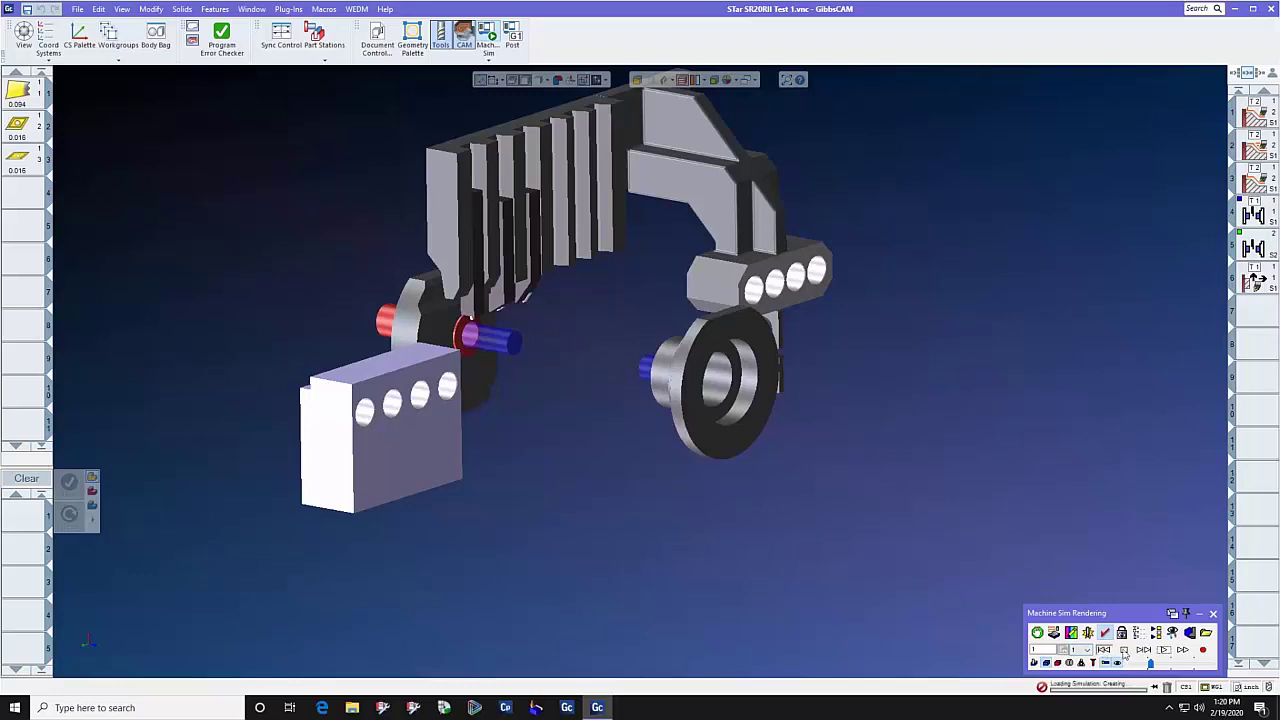
{"action": "left_click", "coordinate": [1163, 650]}
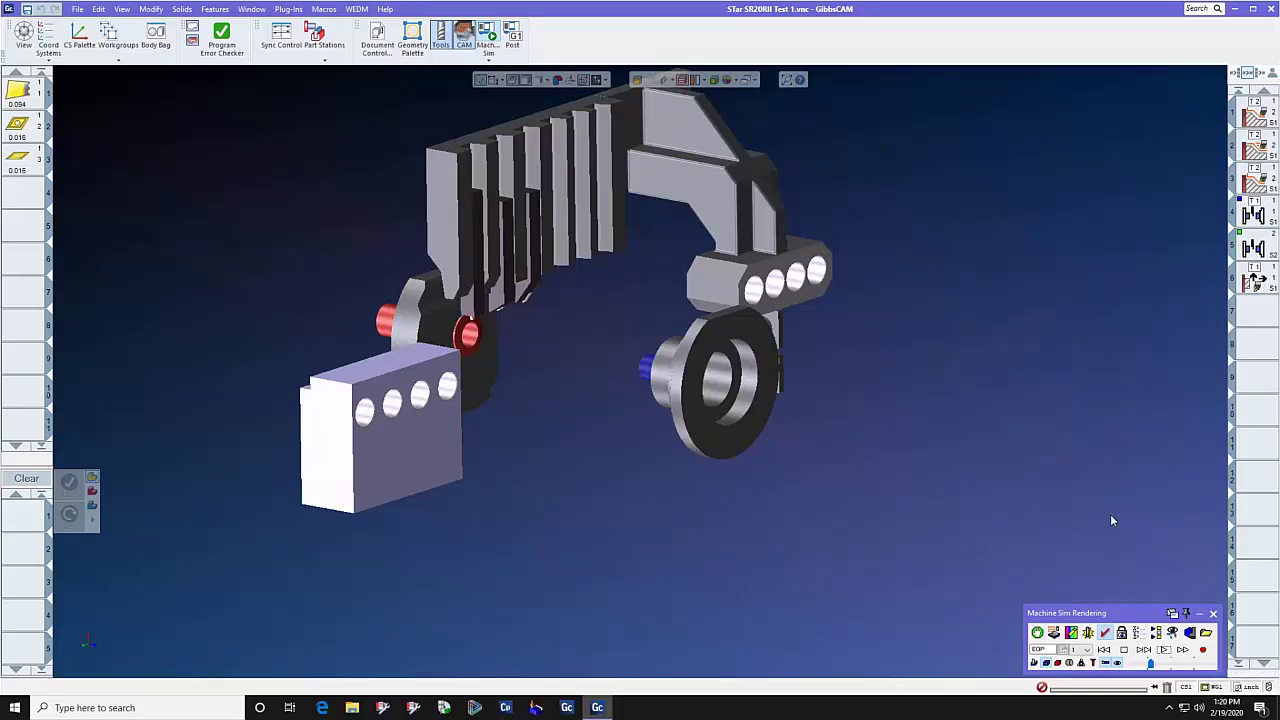
Step: Jog X1 to about -4.46, X102 to 0.21, Y1 to -0.45, Z101 to 2.30 and Z102 to 0.43, and close the machine simulation
{"action": "left_click", "coordinate": [1140, 634]}
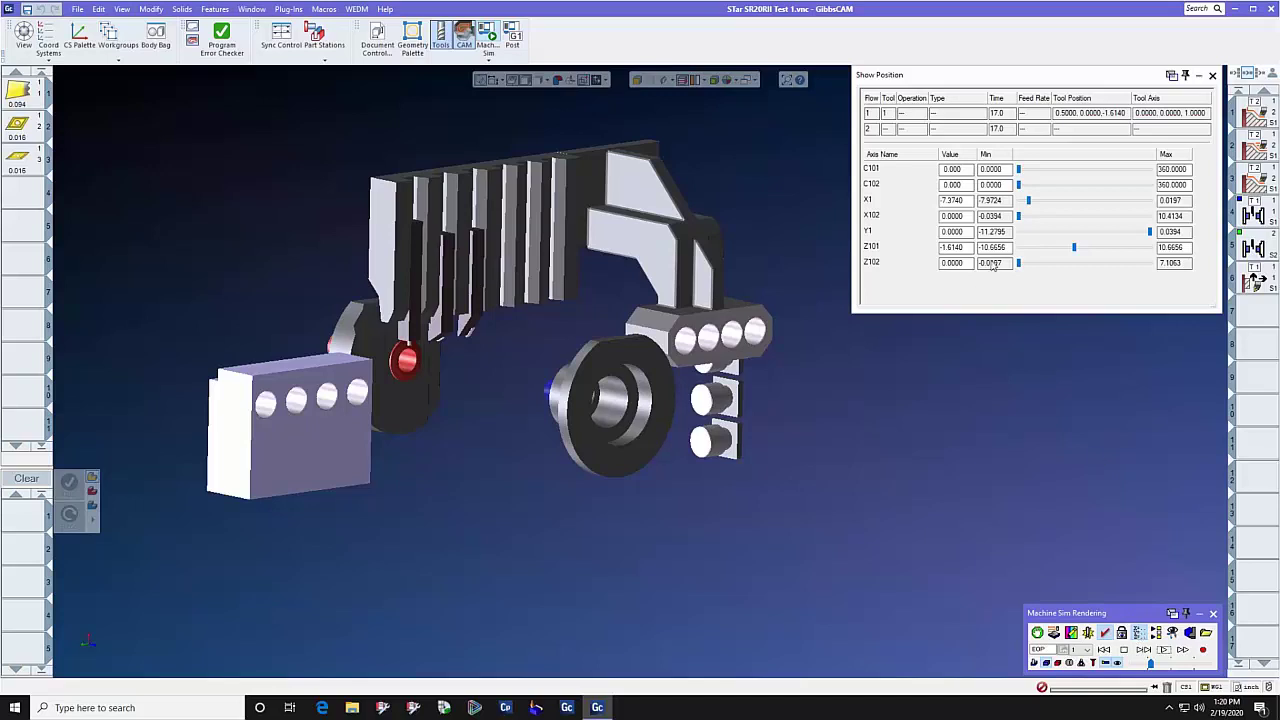
{"action": "mouse_move", "coordinate": [1030, 202]}
{"action": "left_mouse_down"}
{"action": "mouse_move", "coordinate": [1080, 205]}
{"action": "mouse_move", "coordinate": [1027, 218]}
{"action": "mouse_move", "coordinate": [1148, 222]}
{"action": "mouse_move", "coordinate": [1021, 218]}
{"action": "left_mouse_up"}
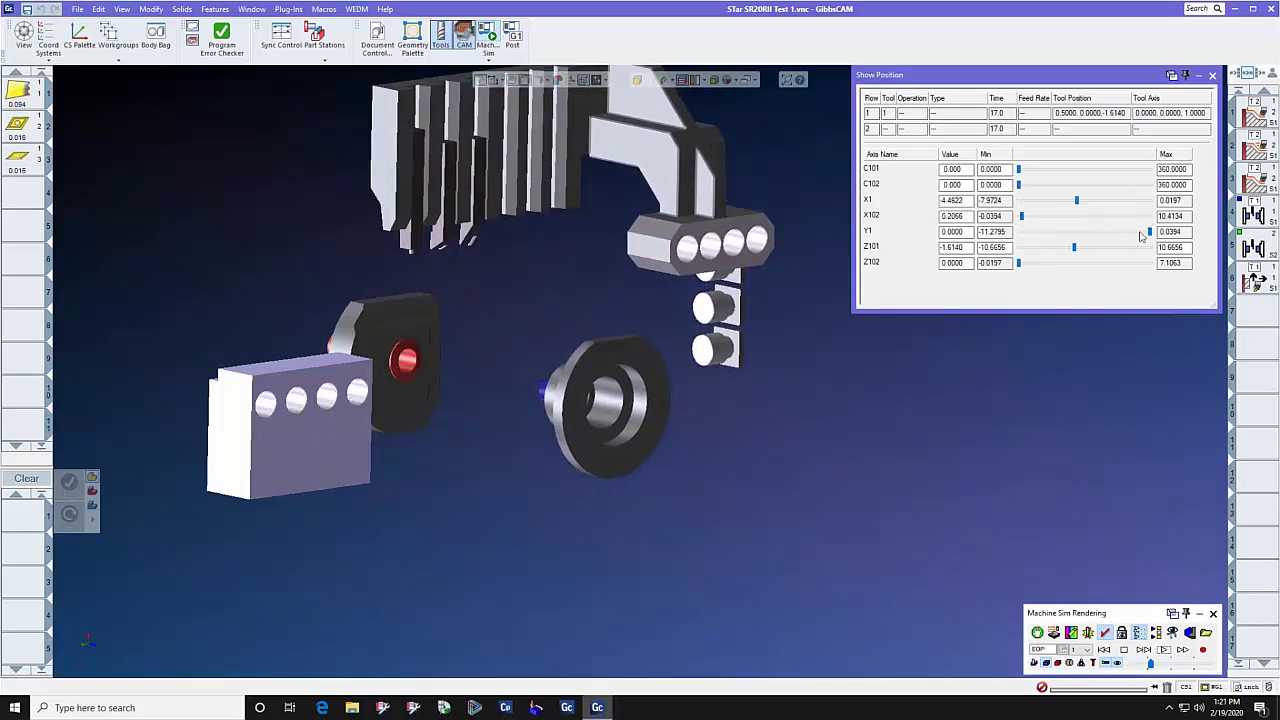
{"action": "mouse_move", "coordinate": [1149, 233]}
{"action": "left_mouse_down"}
{"action": "mouse_move", "coordinate": [1075, 233]}
{"action": "mouse_move", "coordinate": [1146, 242]}
{"action": "left_mouse_up"}
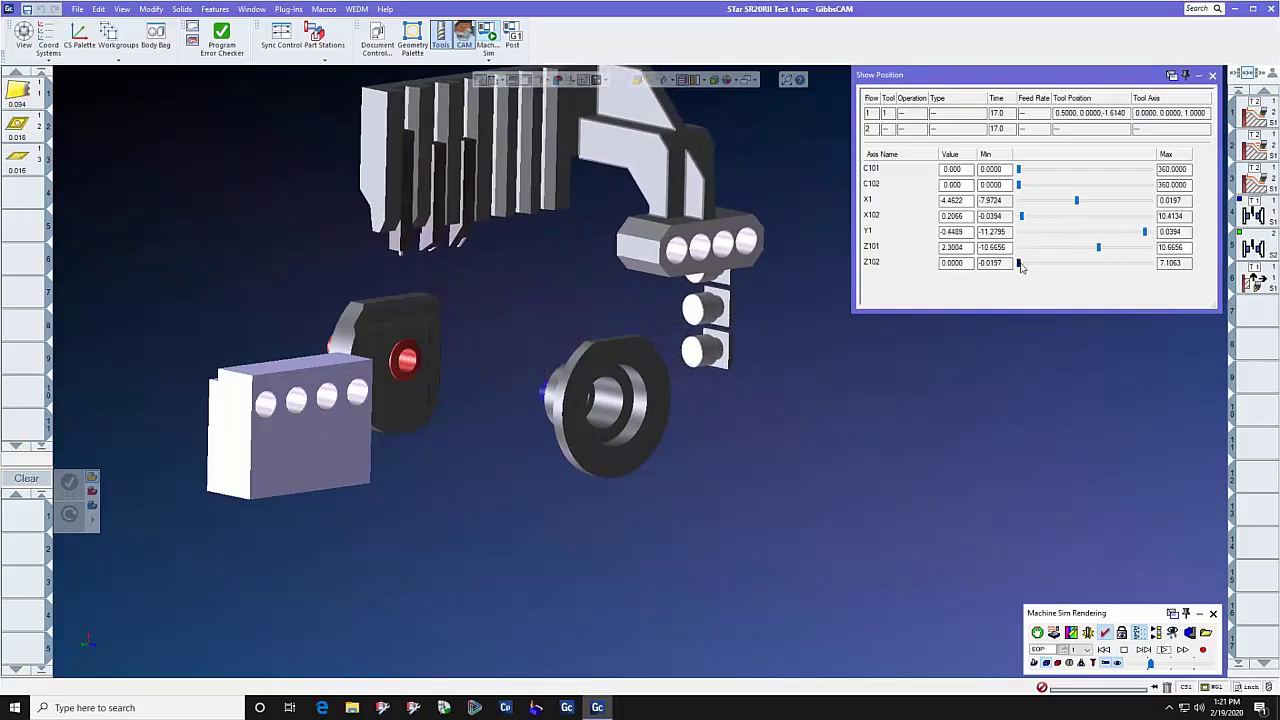
{"action": "mouse_move", "coordinate": [1021, 267]}
{"action": "left_mouse_down"}
{"action": "mouse_move", "coordinate": [1137, 266]}
{"action": "mouse_move", "coordinate": [1026, 266]}
{"action": "left_mouse_up"}
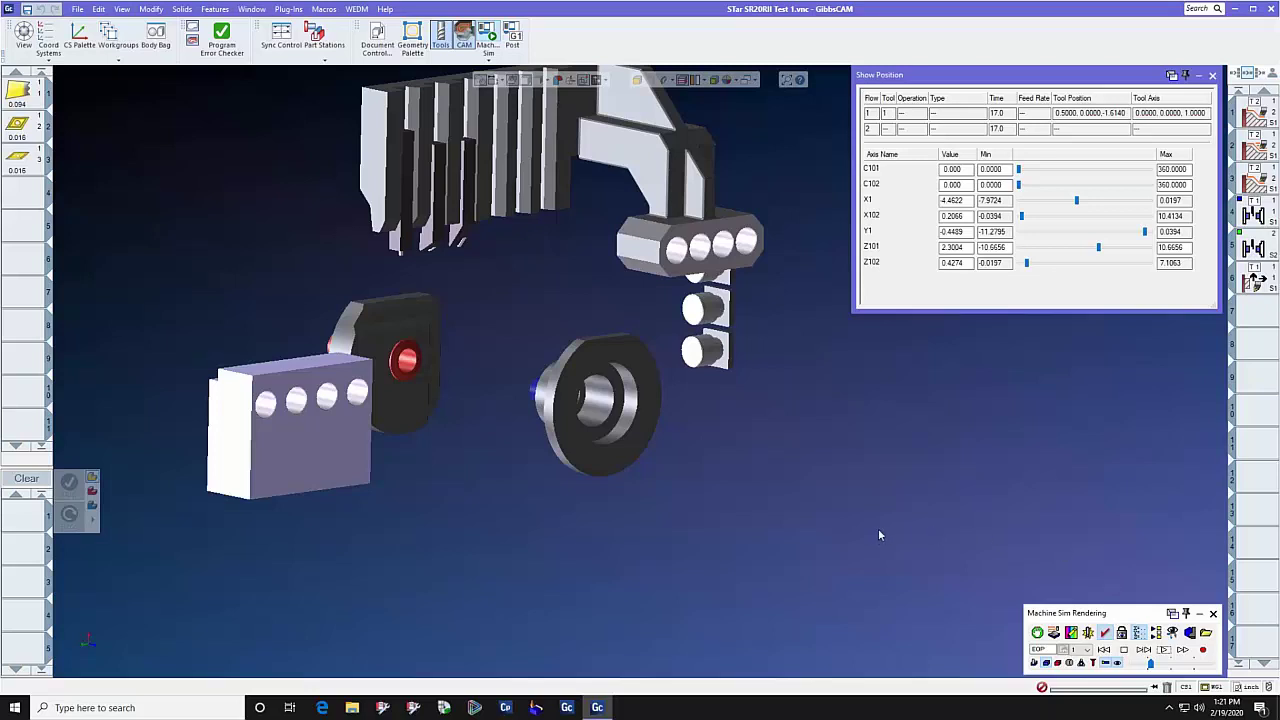
{"action": "left_click", "coordinate": [1213, 76]}
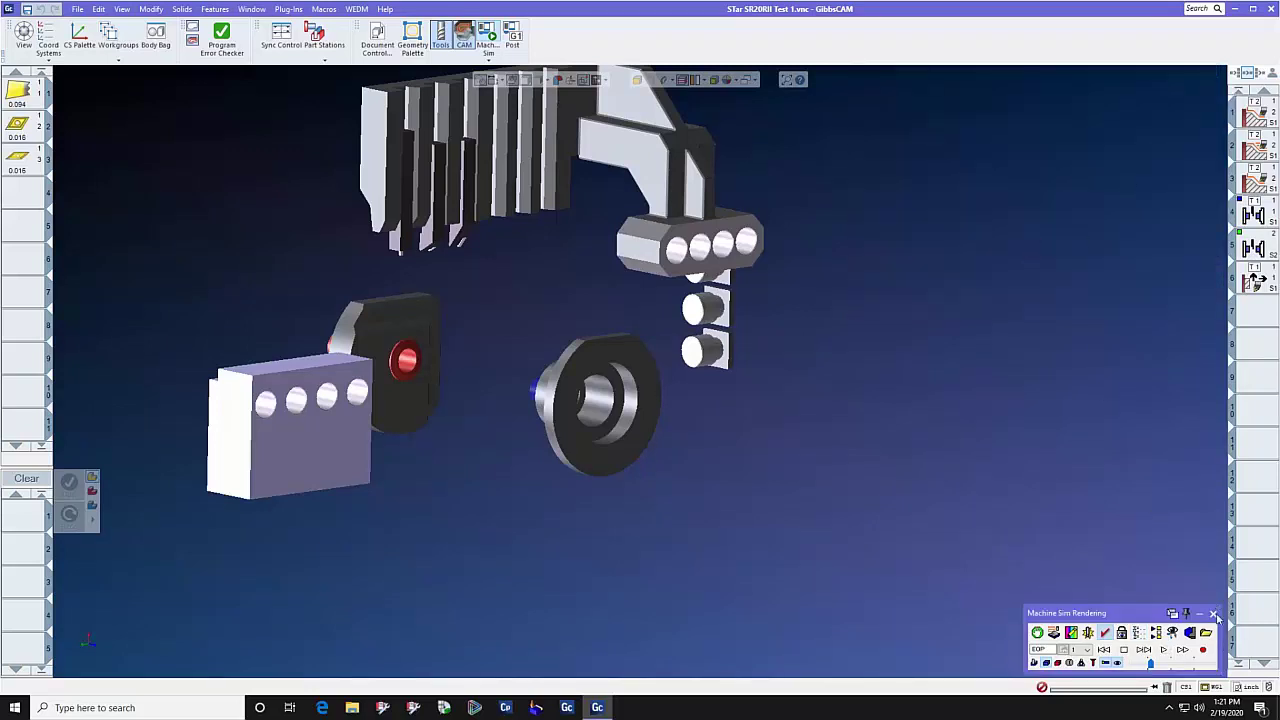
{"action": "left_click", "coordinate": [1213, 614]}
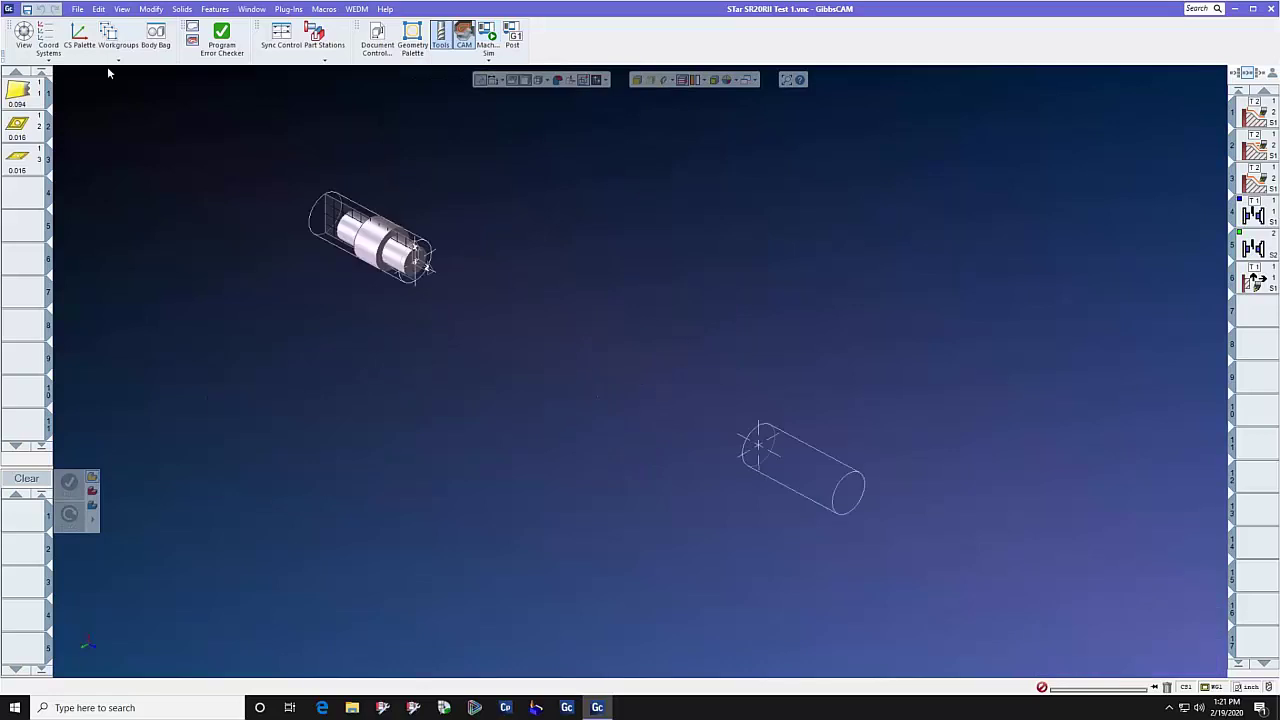
Step: Open the Citizen L220 Type X - Lock Cyl - MachSim_CH part without saving STar SR20RII Test 1
{"action": "left_click", "coordinate": [77, 10]}
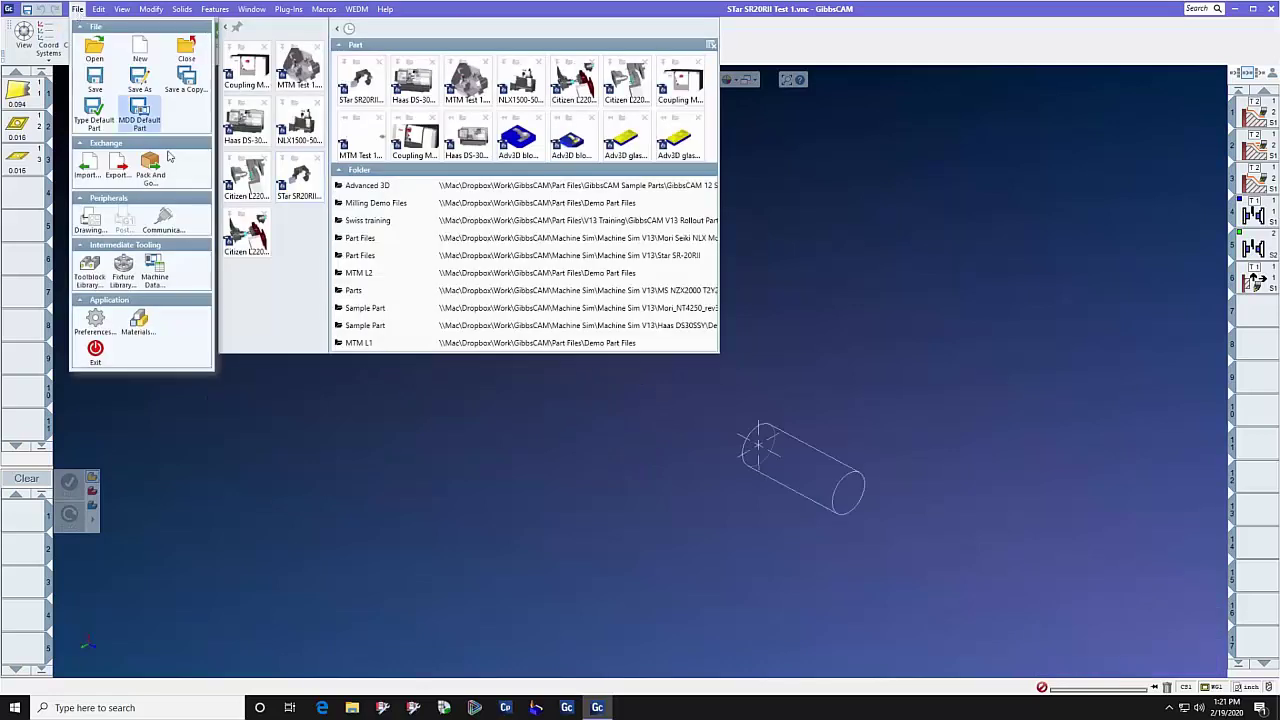
{"action": "left_click", "coordinate": [245, 182]}
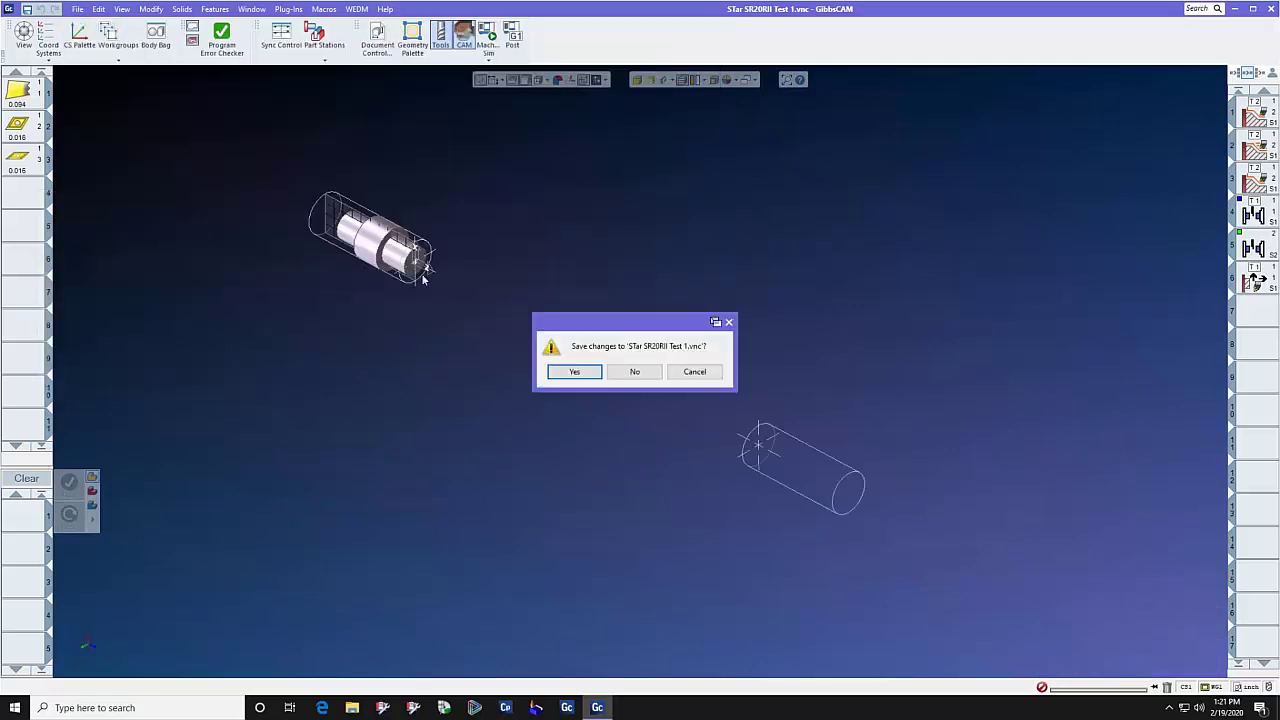
{"action": "left_click", "coordinate": [621, 374]}
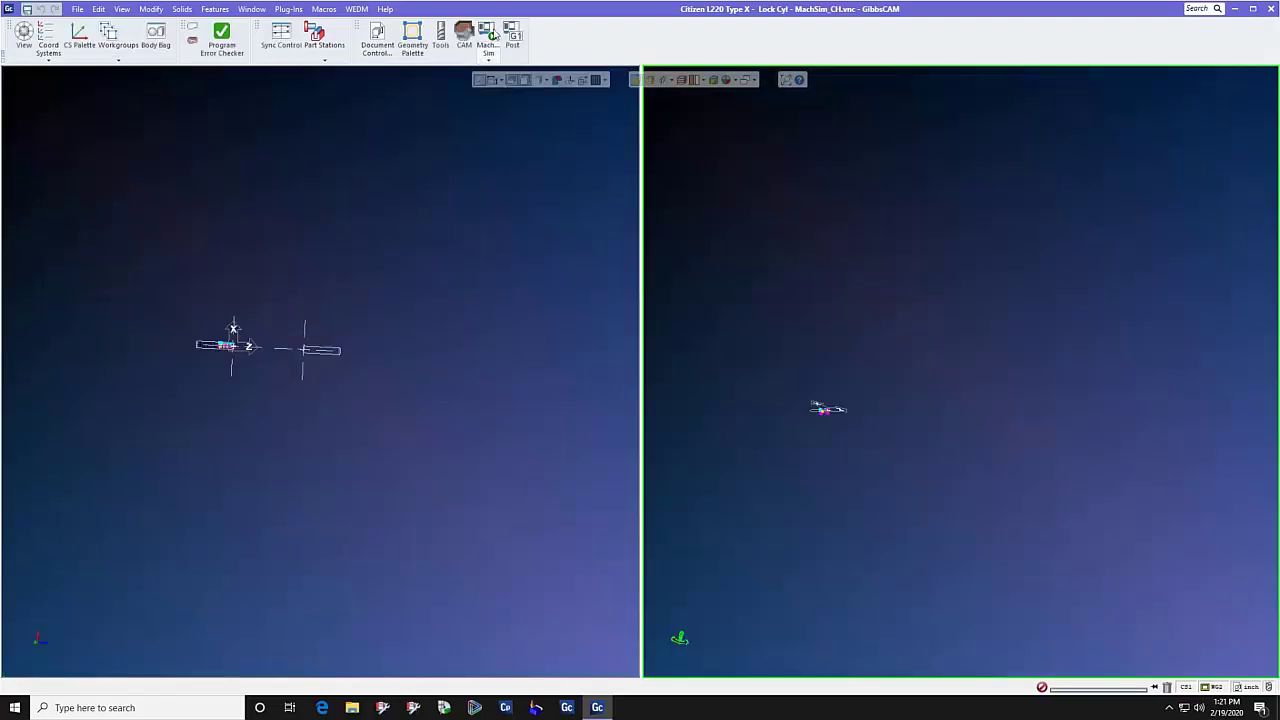
Step: Run the machine simulation of the Citizen L220 part and examine the toolgroups and both spindles from different angles in both viewports
{"action": "left_click", "coordinate": [488, 40]}
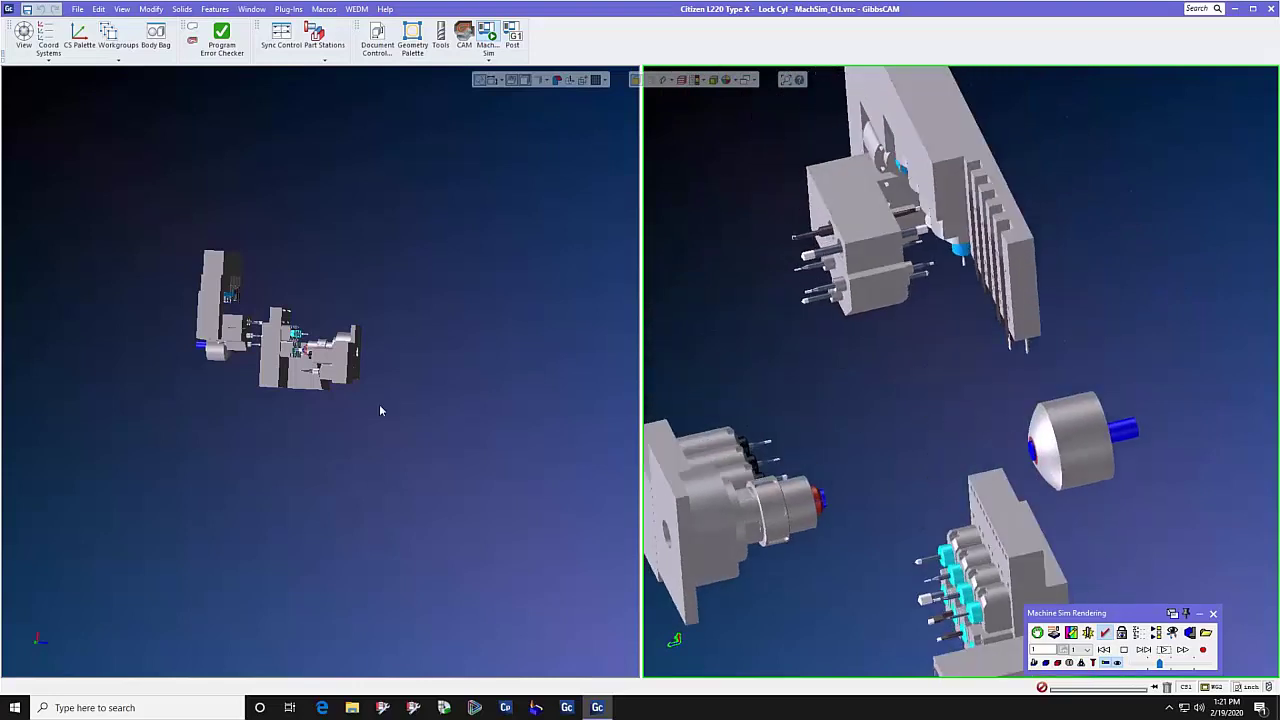
{"action": "left_click", "coordinate": [380, 408]}
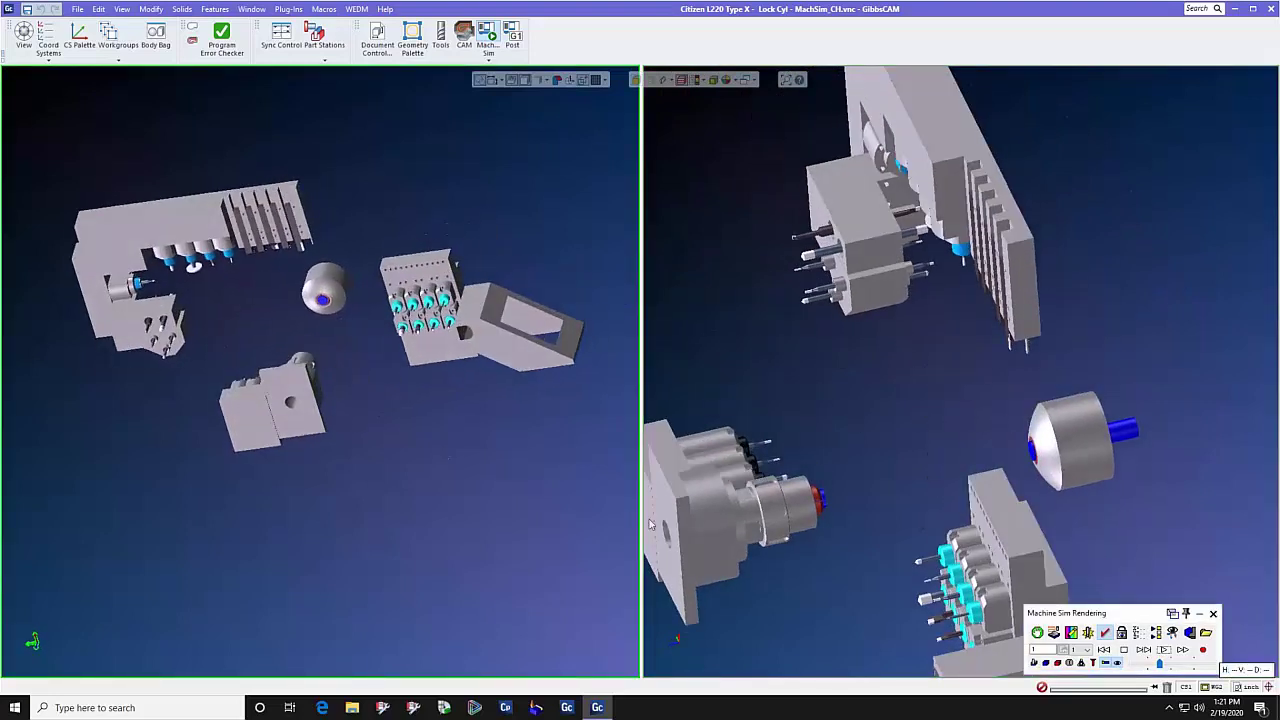
{"action": "left_click", "coordinate": [1164, 650]}
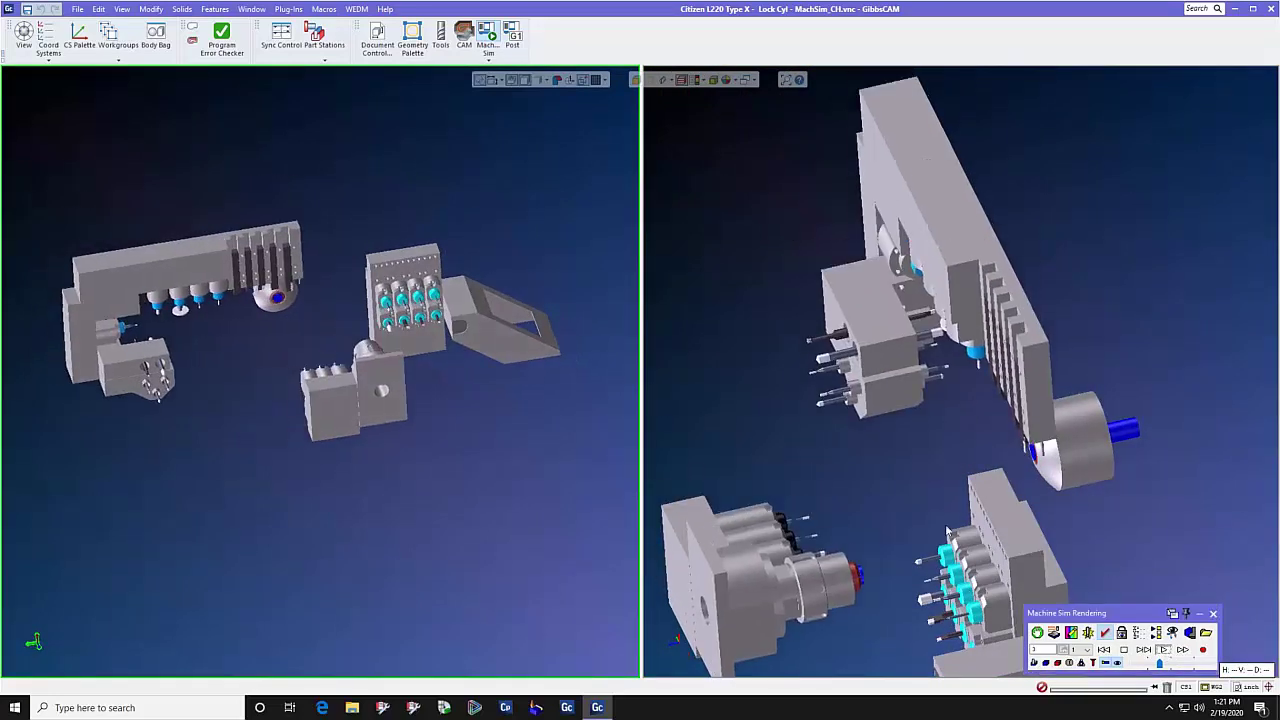
{"action": "left_click", "coordinate": [890, 413]}
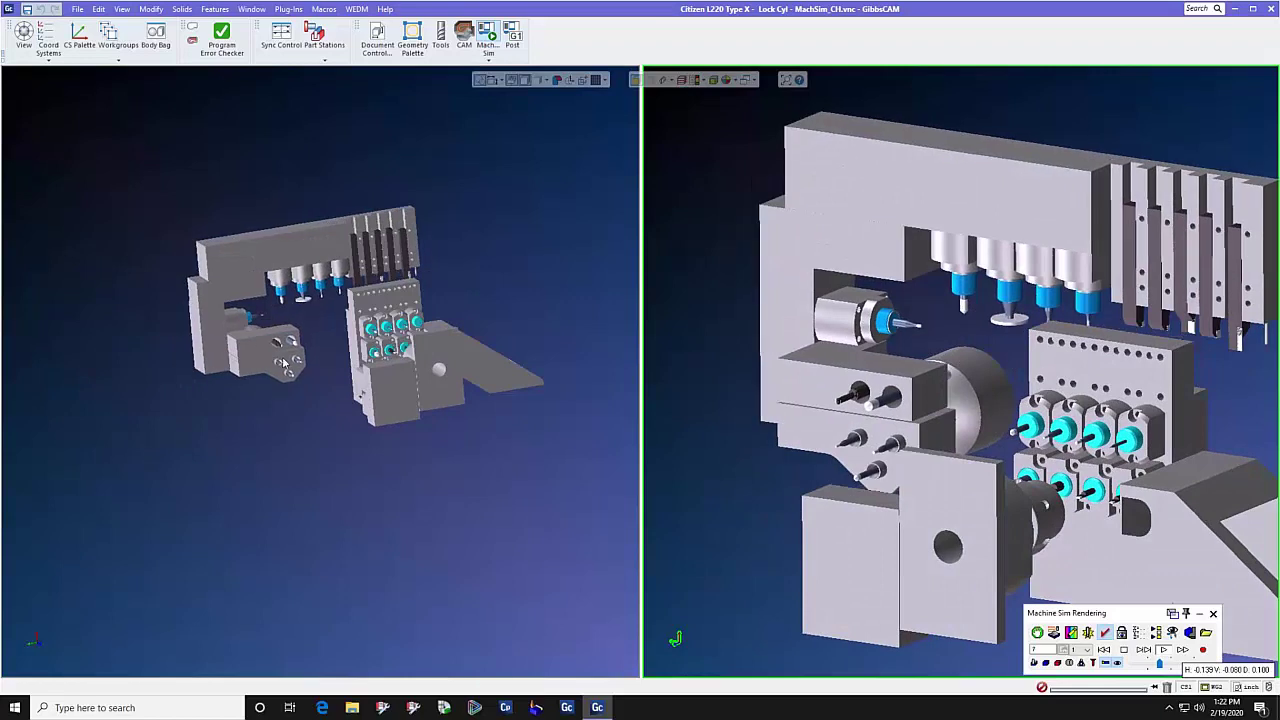
{"action": "left_click", "coordinate": [296, 386]}
{"action": "middle_click_drag", "start_coordinate": [296, 386], "coordinate": [386, 362]}
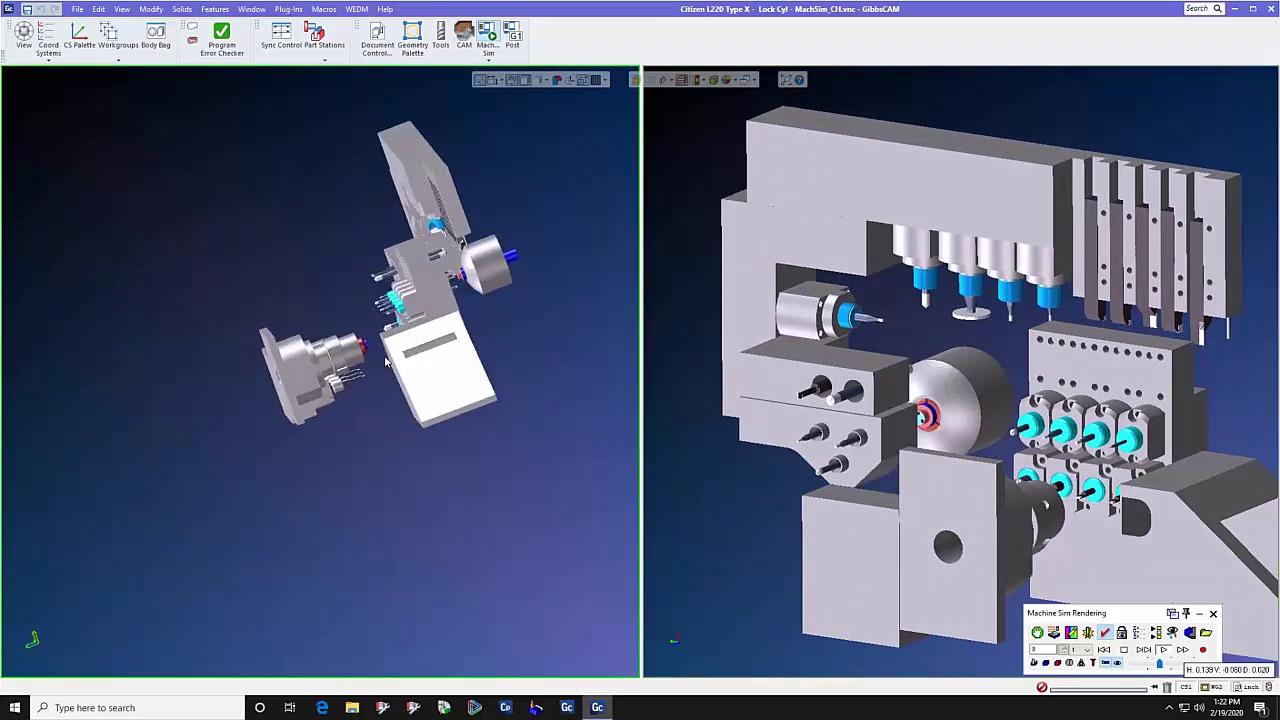
{"action": "scroll", "coordinate": [386, 363], "scroll_direction": "up", "scroll_amount": 5}
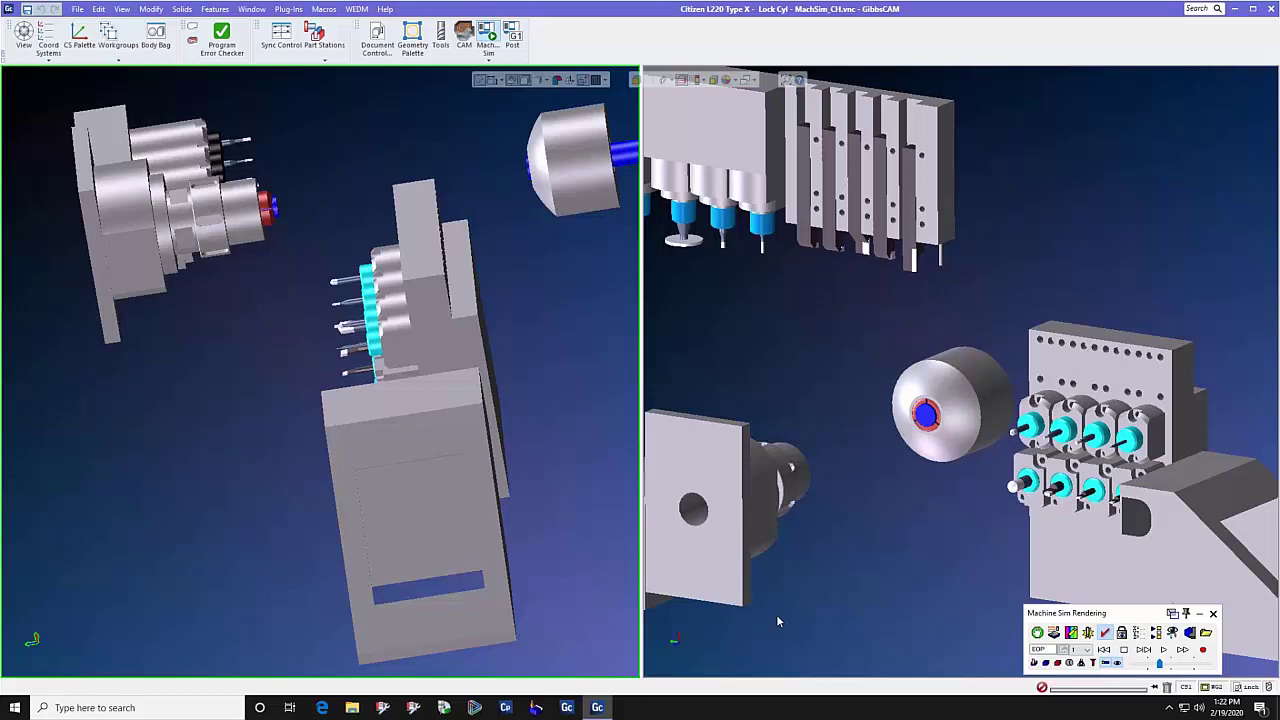
Step: Rewind the machine simulation, run it again from the first operation and watch the gang tooling and sub spindle move
{"action": "left_click", "coordinate": [1105, 650]}
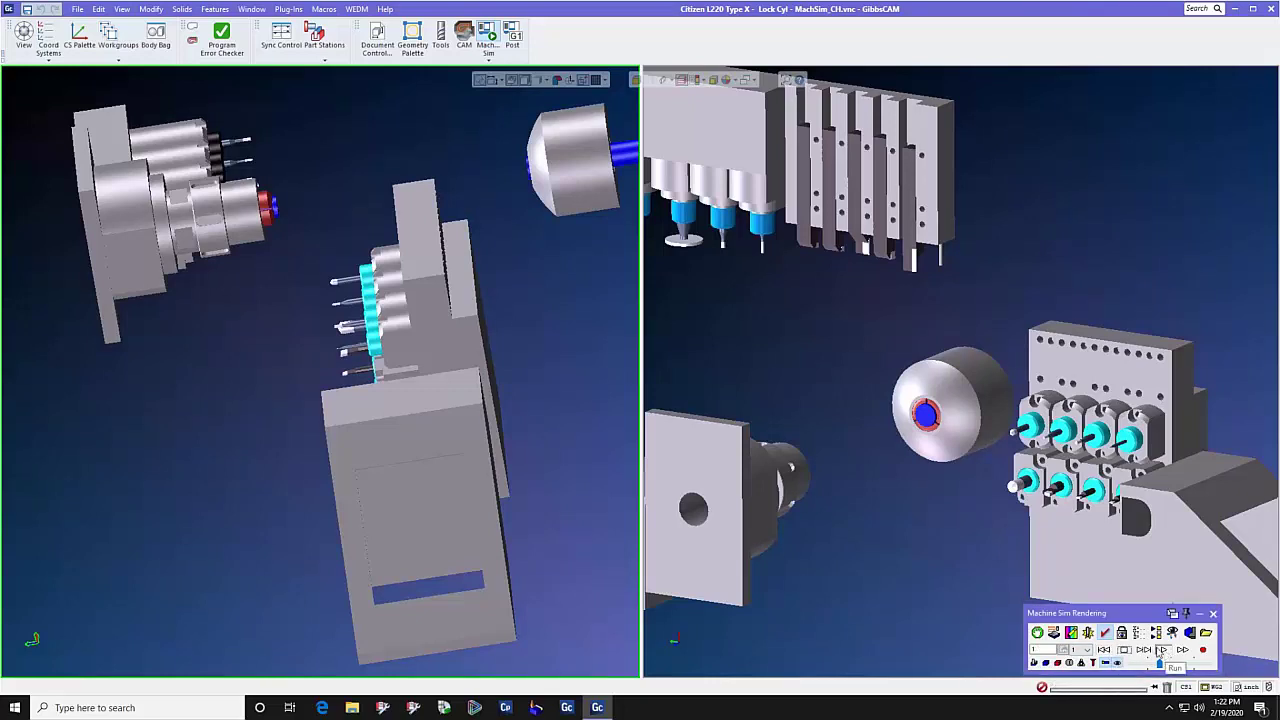
{"action": "left_click", "coordinate": [1160, 650]}
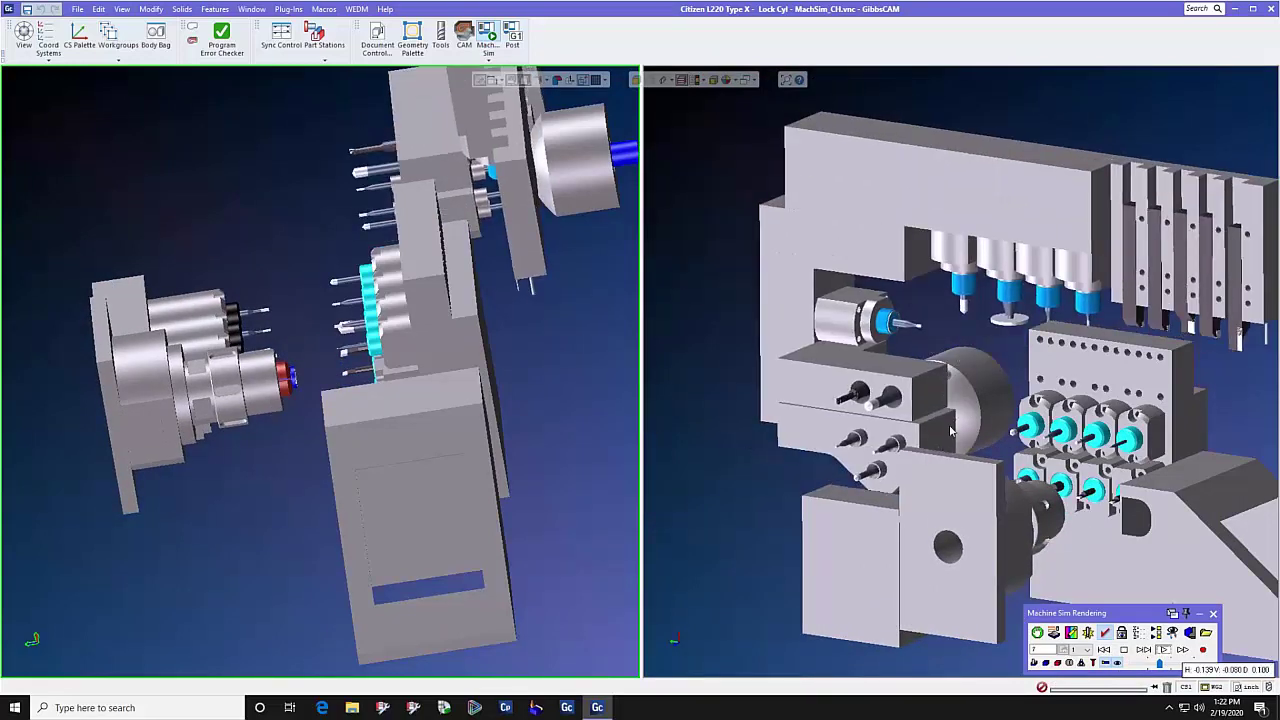
{"action": "scroll", "coordinate": [950, 430], "scroll_direction": "down", "scroll_amount": 2}
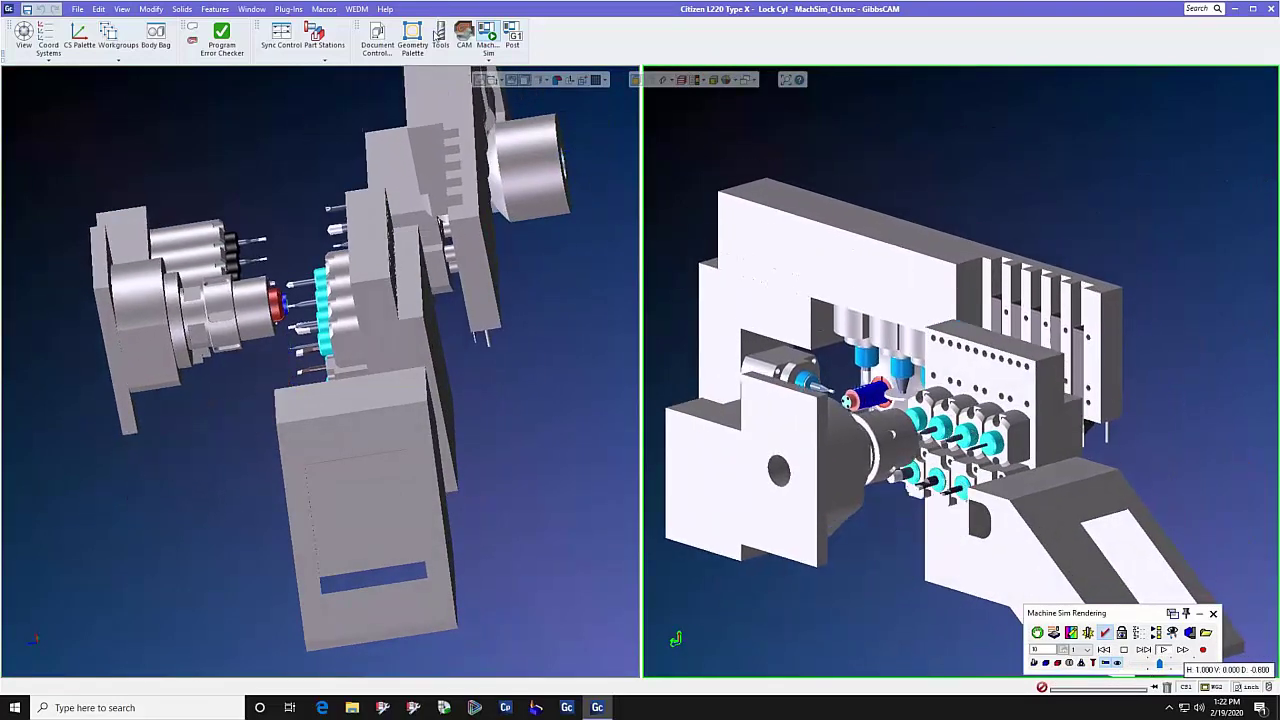
Step: Show the tool and operation lists and open Sync Control, closing the Program Error Check window
{"action": "left_click", "coordinate": [440, 38]}
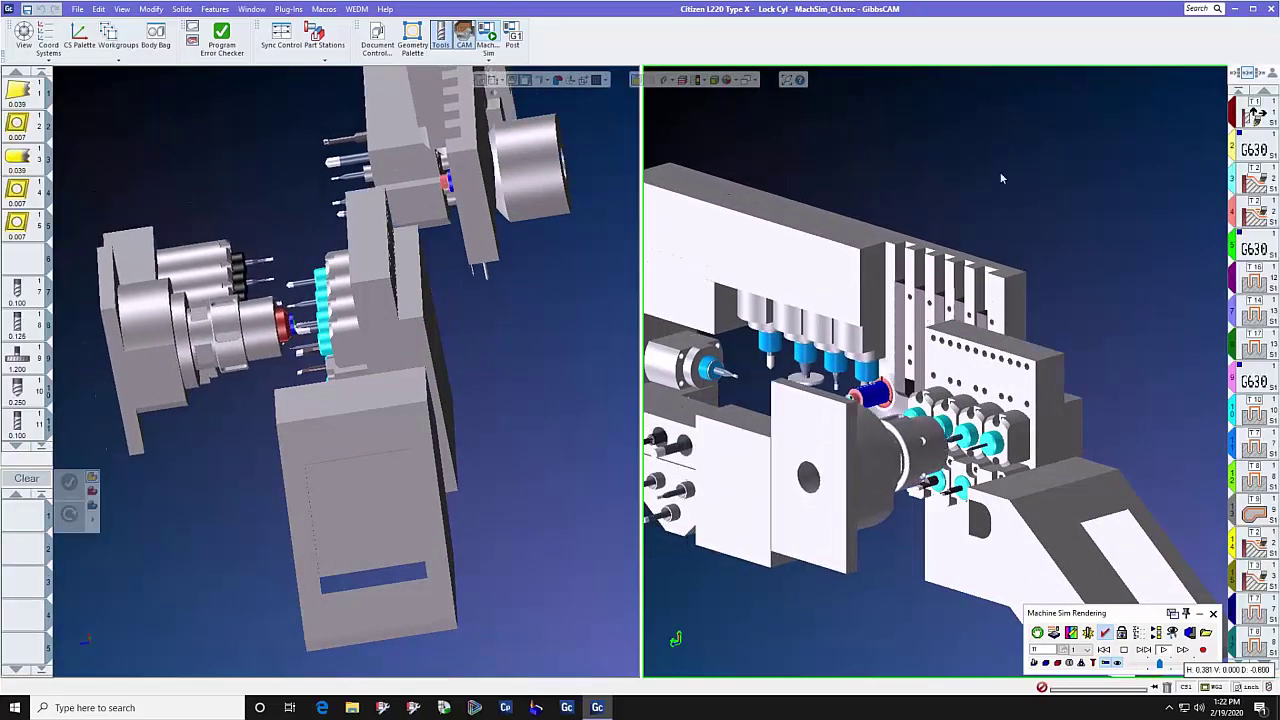
{"action": "left_click", "coordinate": [283, 40]}
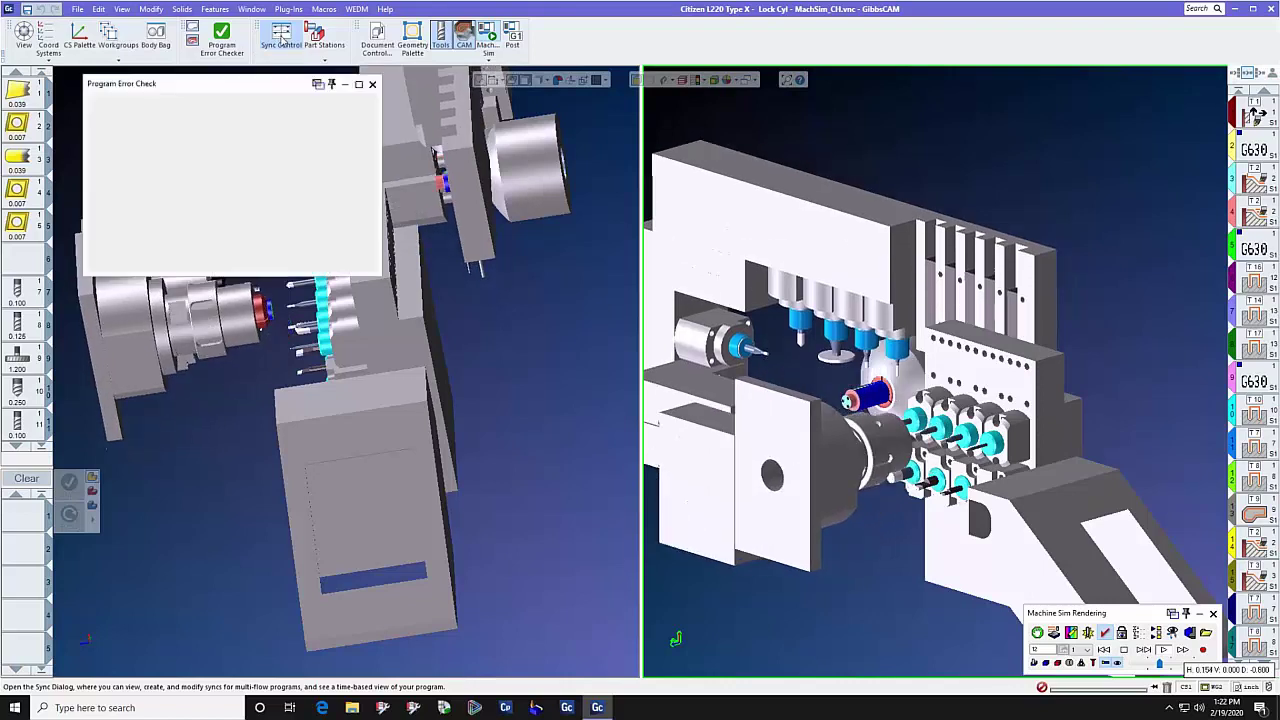
{"action": "left_click", "coordinate": [283, 40]}
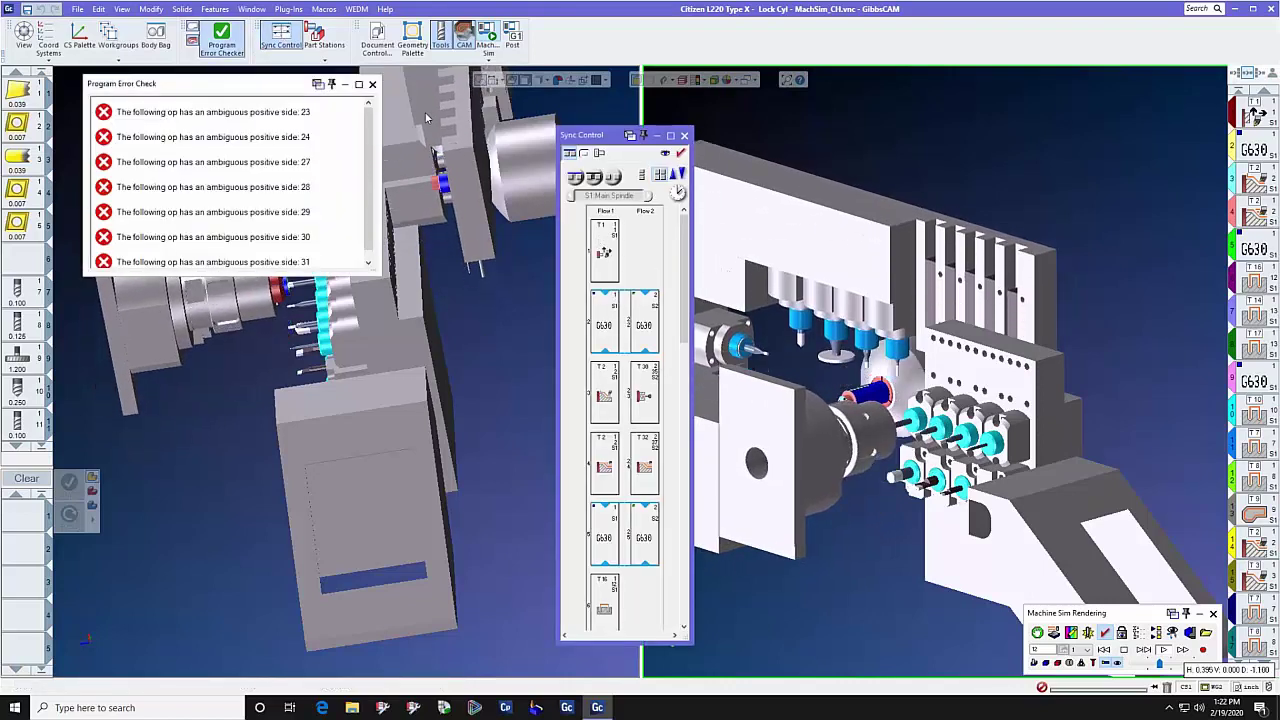
{"action": "left_click", "coordinate": [372, 83]}
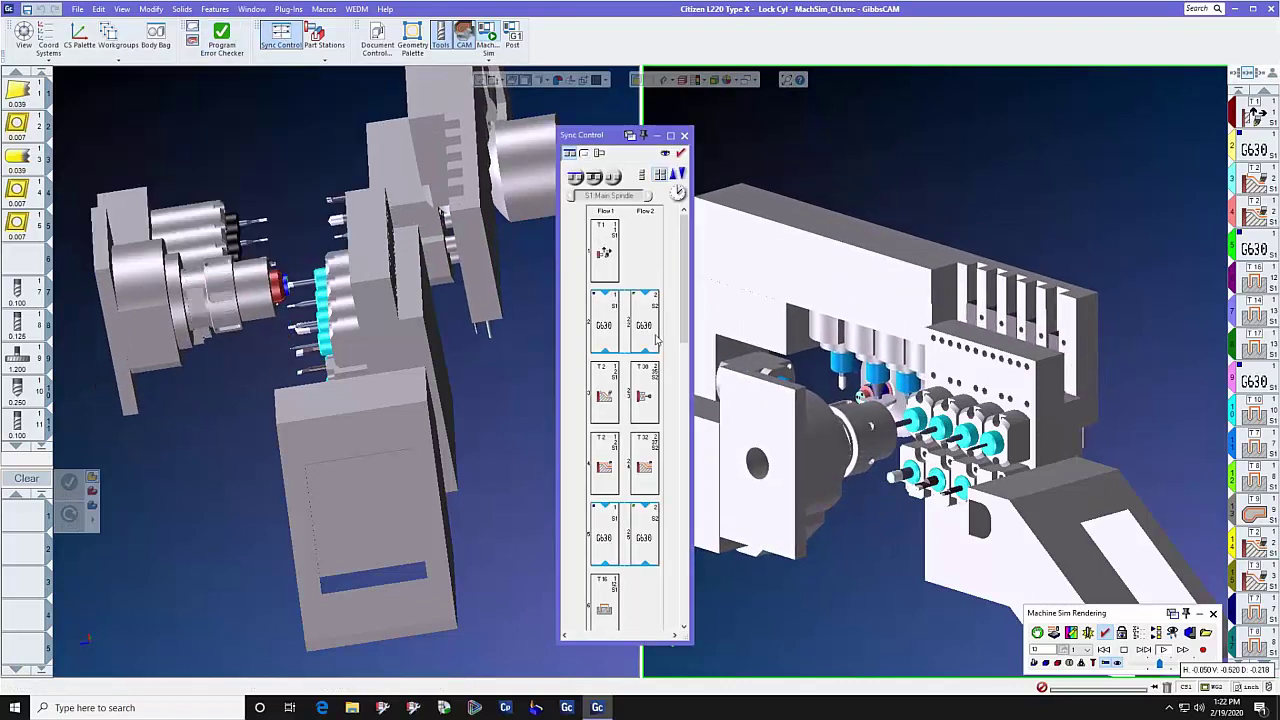
Step: Examine the operations of Flow 1 and Flow 2 in Sync Control from the first row to the last
{"action": "scroll", "coordinate": [651, 320], "scroll_direction": "down", "scroll_amount": 3}
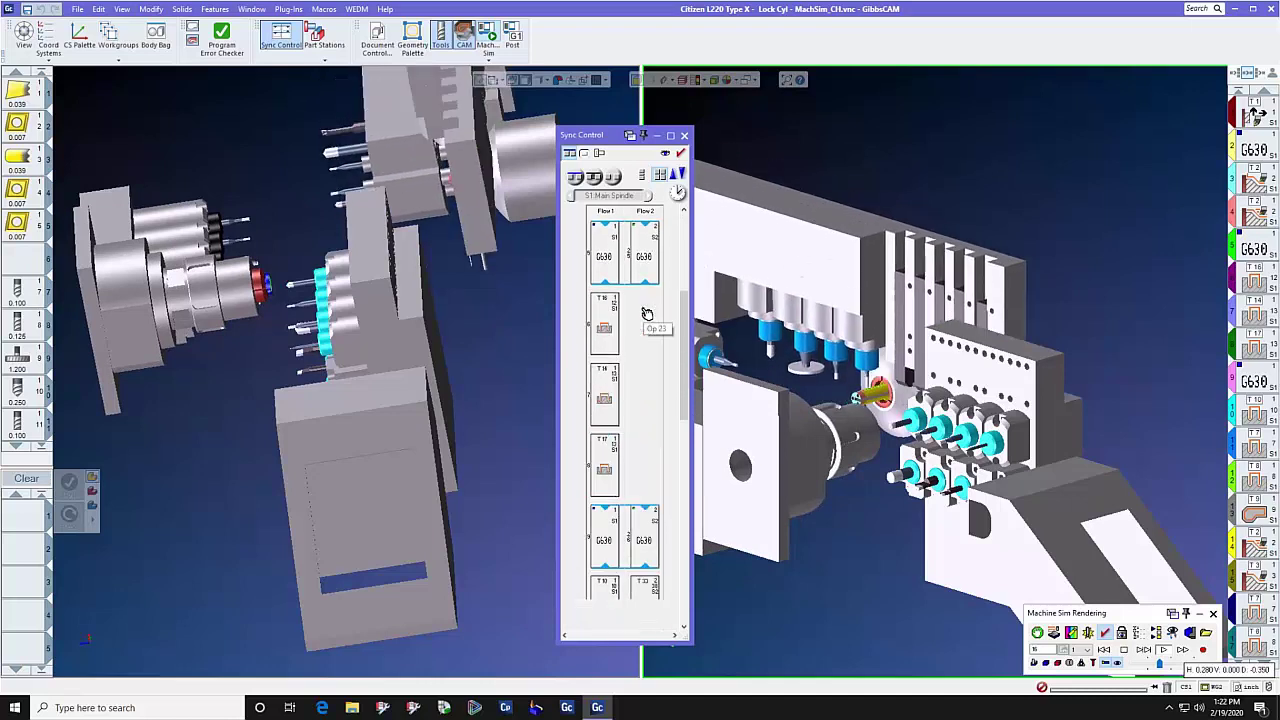
{"action": "scroll", "coordinate": [647, 314], "scroll_direction": "down", "scroll_amount": 3}
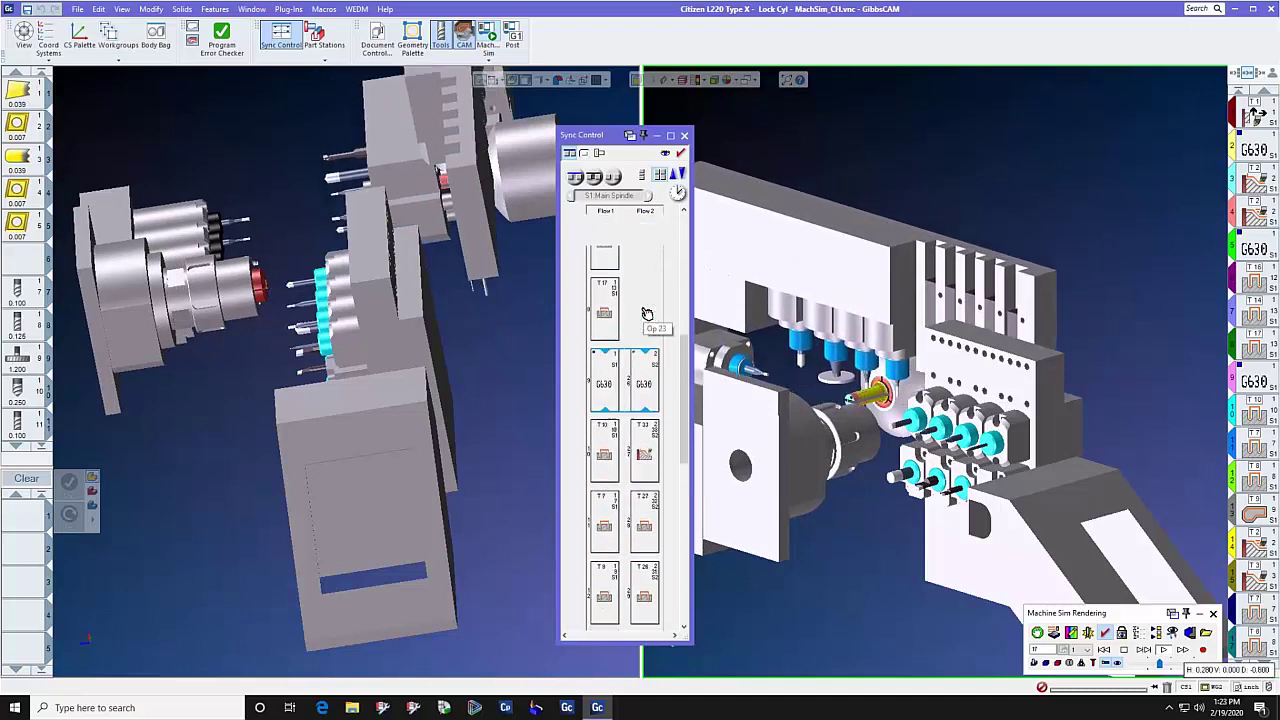
{"action": "scroll", "coordinate": [647, 314], "scroll_direction": "up", "scroll_amount": 5}
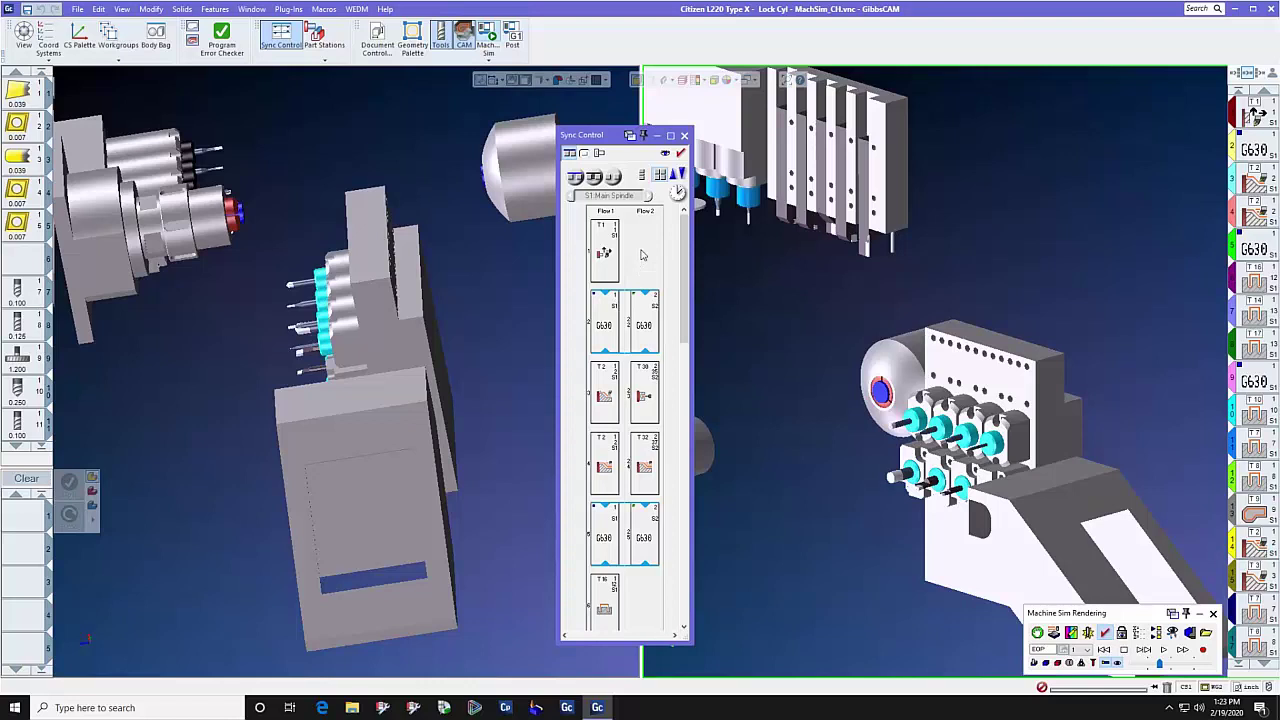
{"action": "left_click_drag", "start_coordinate": [686, 231], "coordinate": [683, 435]}
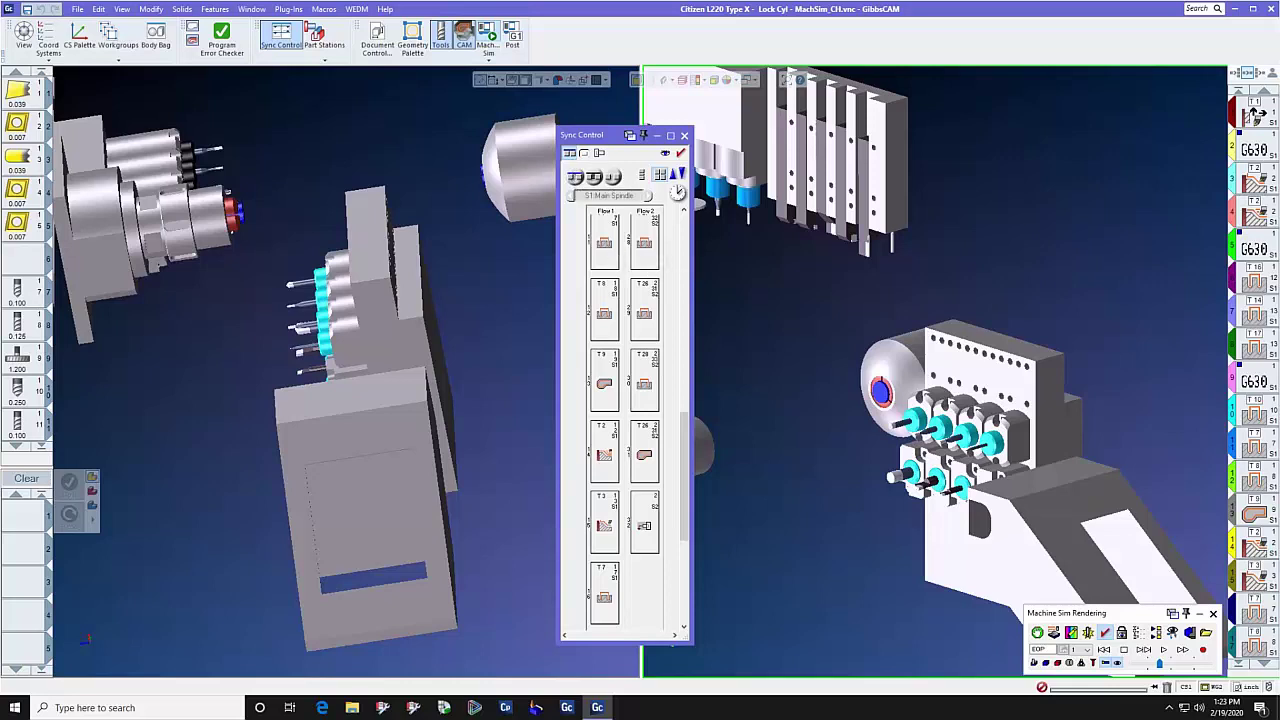
{"action": "left_click_drag", "start_coordinate": [686, 447], "coordinate": [693, 243]}
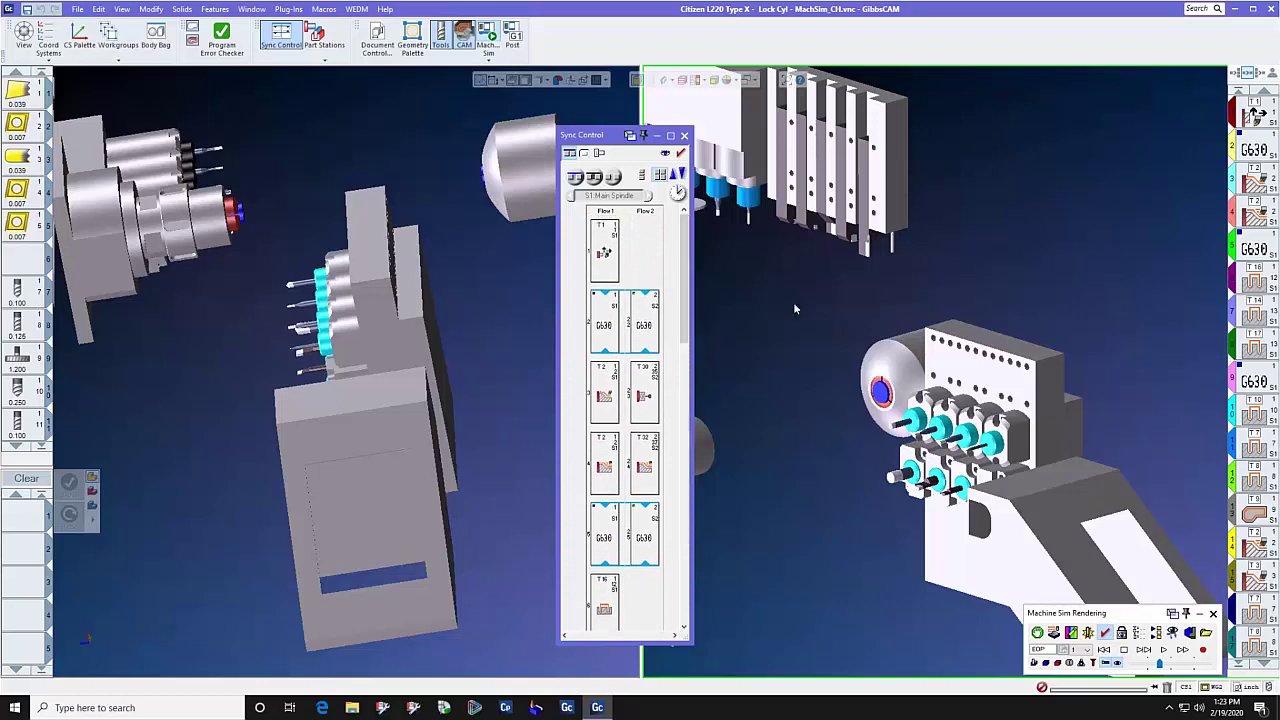
Step: Replay the machine simulation from the start while following the synced operations of both flows, and close Sync Control
{"action": "left_click", "coordinate": [1104, 650]}
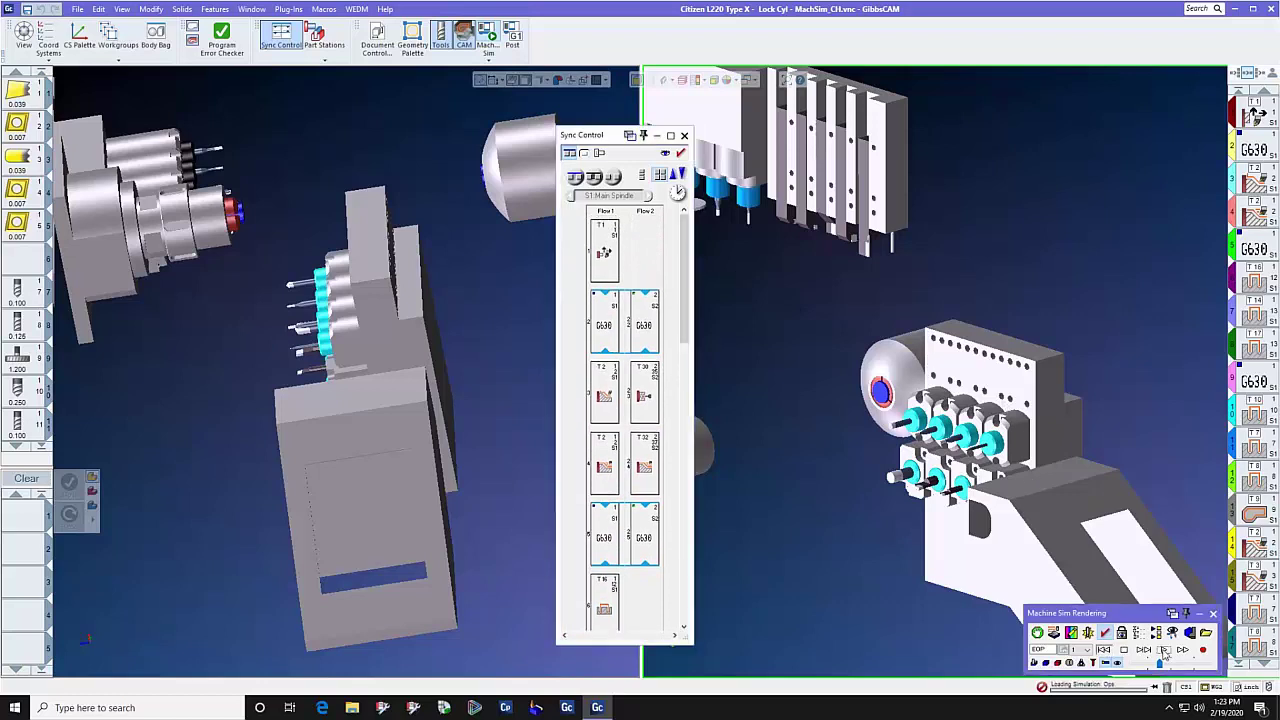
{"action": "left_click", "coordinate": [1164, 650]}
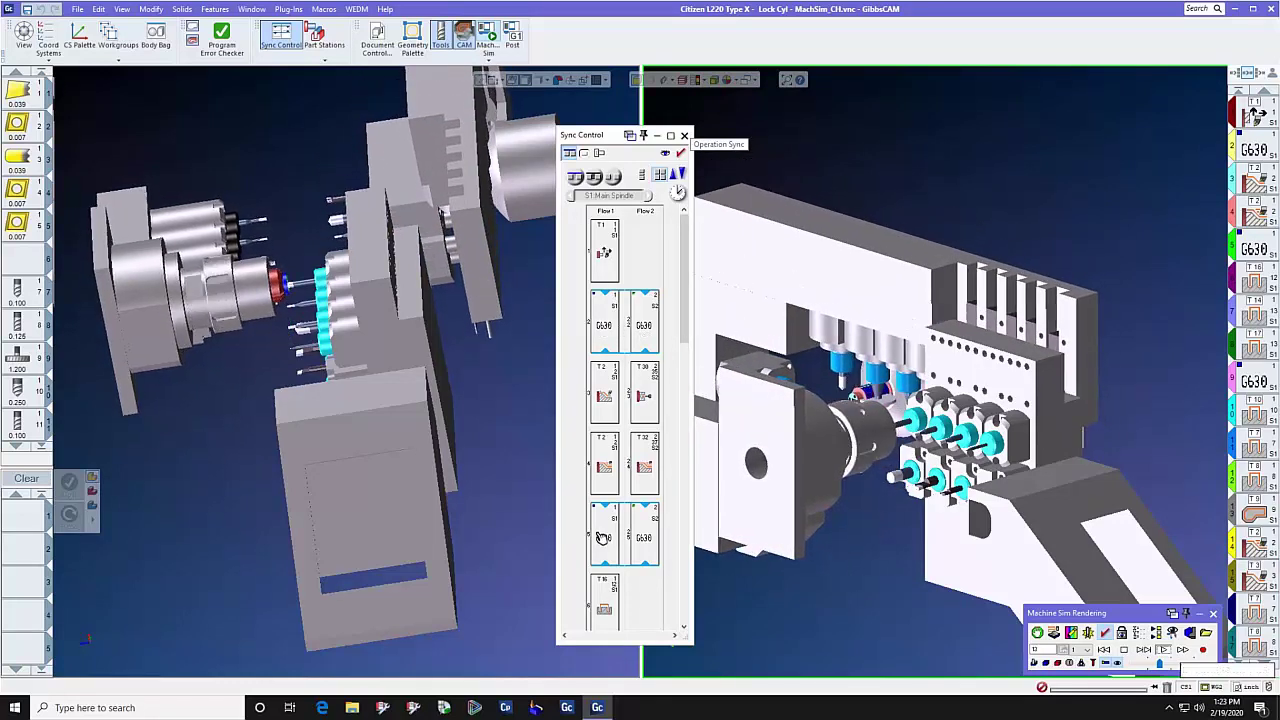
{"action": "scroll", "coordinate": [684, 325], "scroll_direction": "down", "scroll_amount": 1}
{"action": "scroll", "coordinate": [684, 325], "scroll_direction": "down", "scroll_amount": 15}
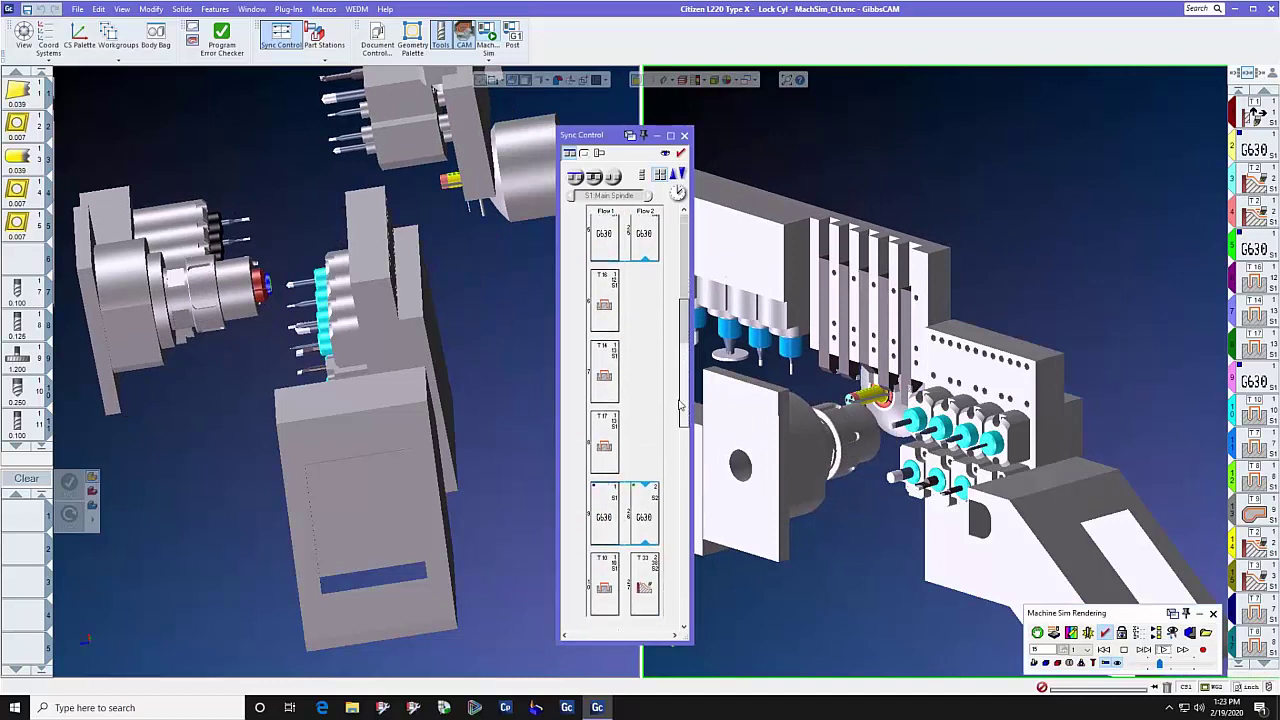
{"action": "left_click", "coordinate": [684, 135]}
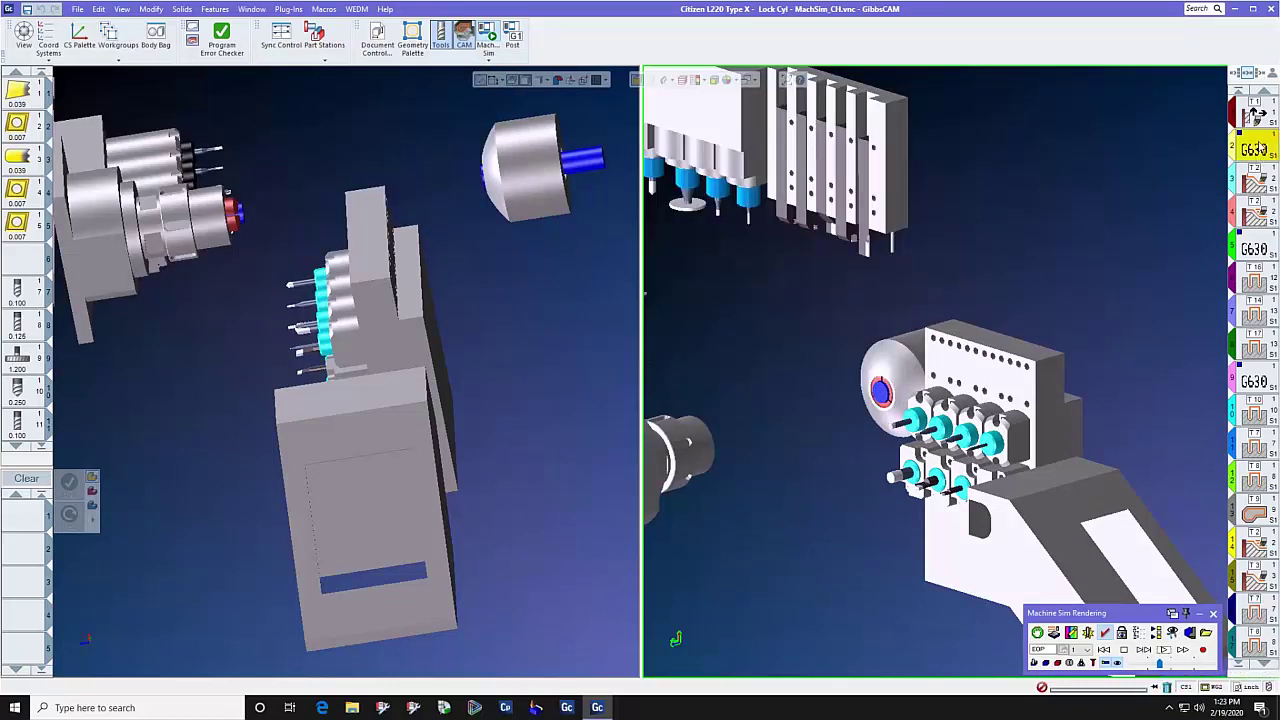
Step: Review the available machine modes of operation 2, keep G630: Parallel machining, and replay the simulation from the start
{"action": "double_click", "coordinate": [1256, 148]}
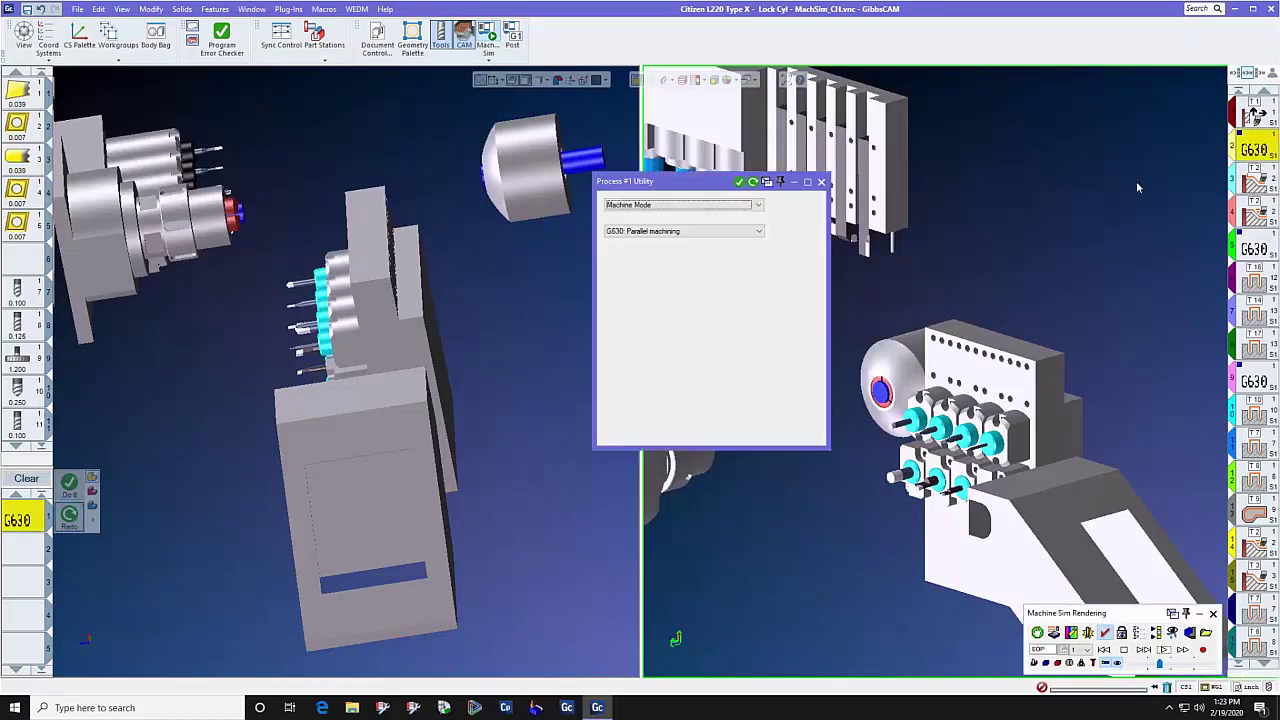
{"action": "left_click", "coordinate": [759, 231]}
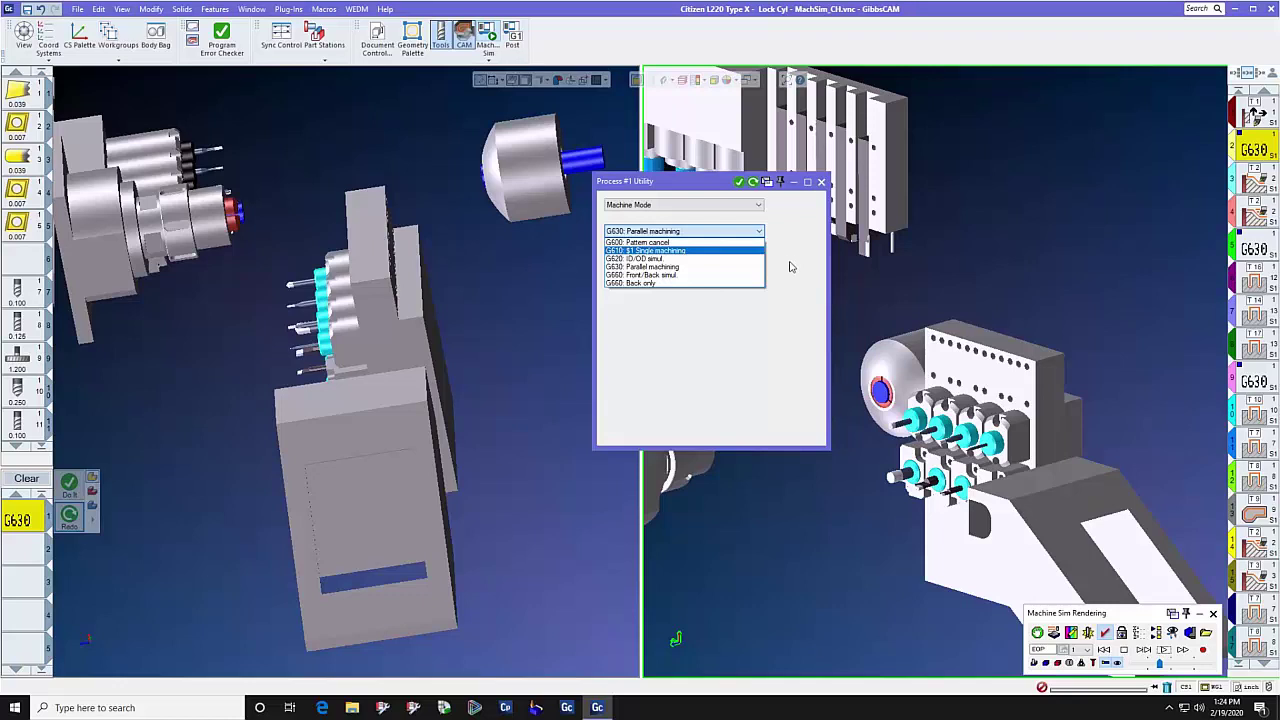
{"action": "left_click", "coordinate": [790, 267]}
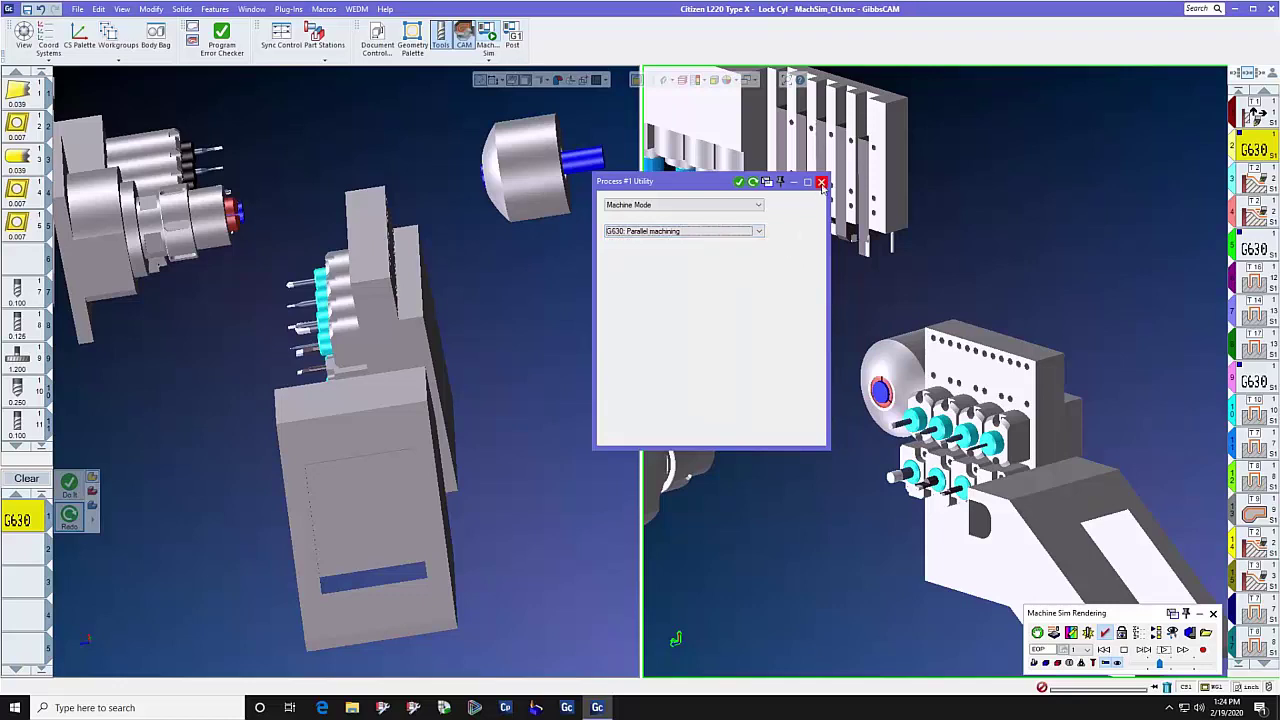
{"action": "left_click", "coordinate": [821, 183]}
{"action": "left_click", "coordinate": [1104, 650]}
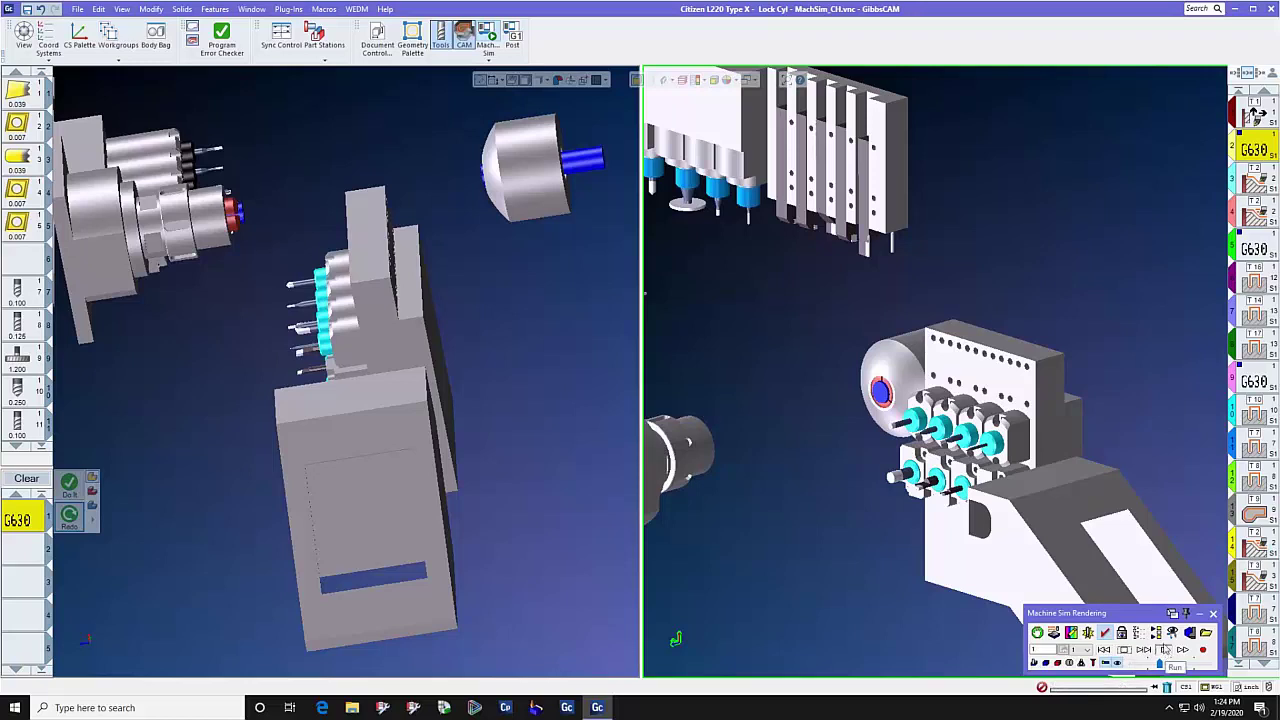
{"action": "left_click", "coordinate": [1165, 651]}
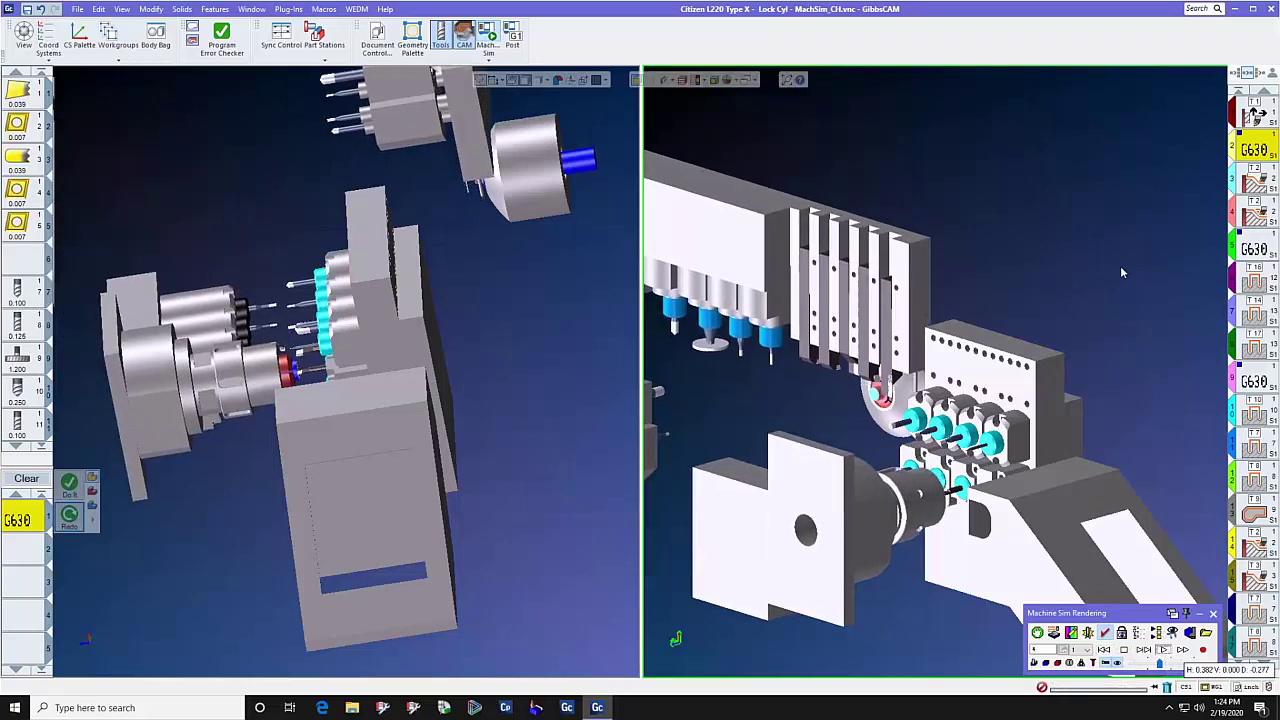
Step: Switch operation 2's utility process to Cutoff Part Transfer, review its Grip, Cutoff, Return and Speed settings, and close the process
{"action": "double_click", "coordinate": [1254, 148]}
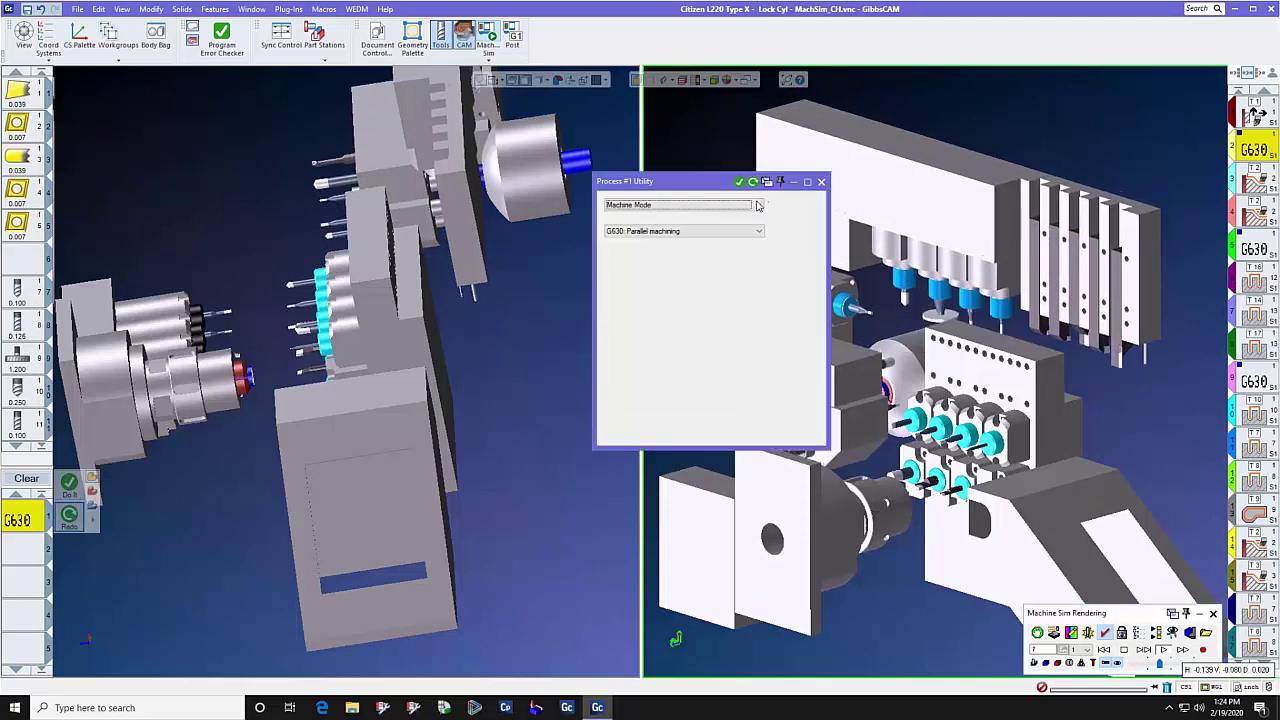
{"action": "left_click", "coordinate": [757, 205]}
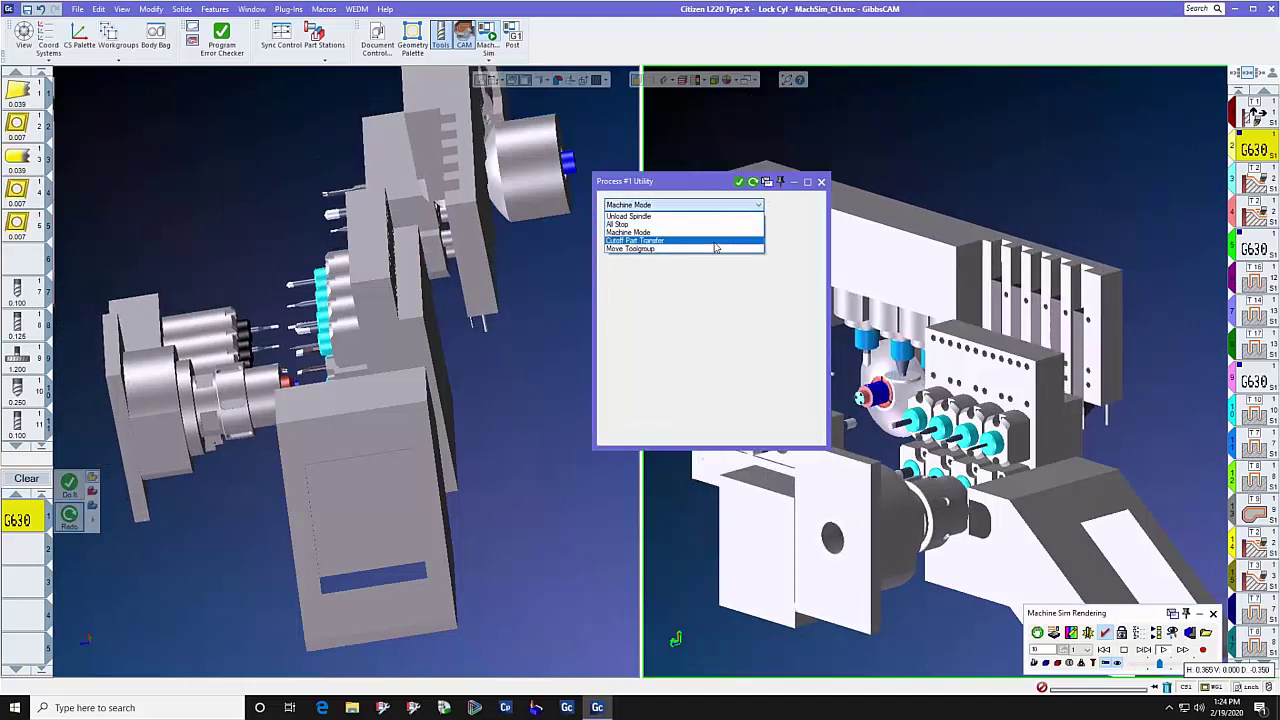
{"action": "left_click", "coordinate": [716, 241]}
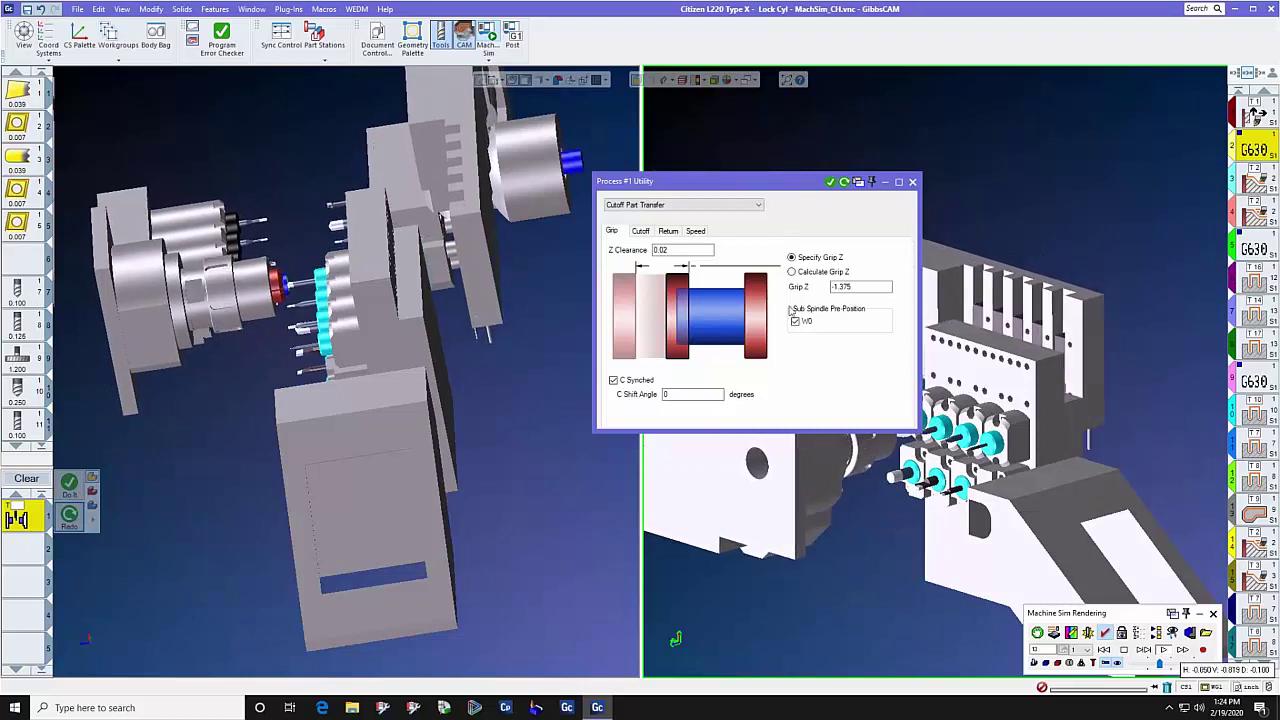
{"action": "left_click", "coordinate": [641, 231]}
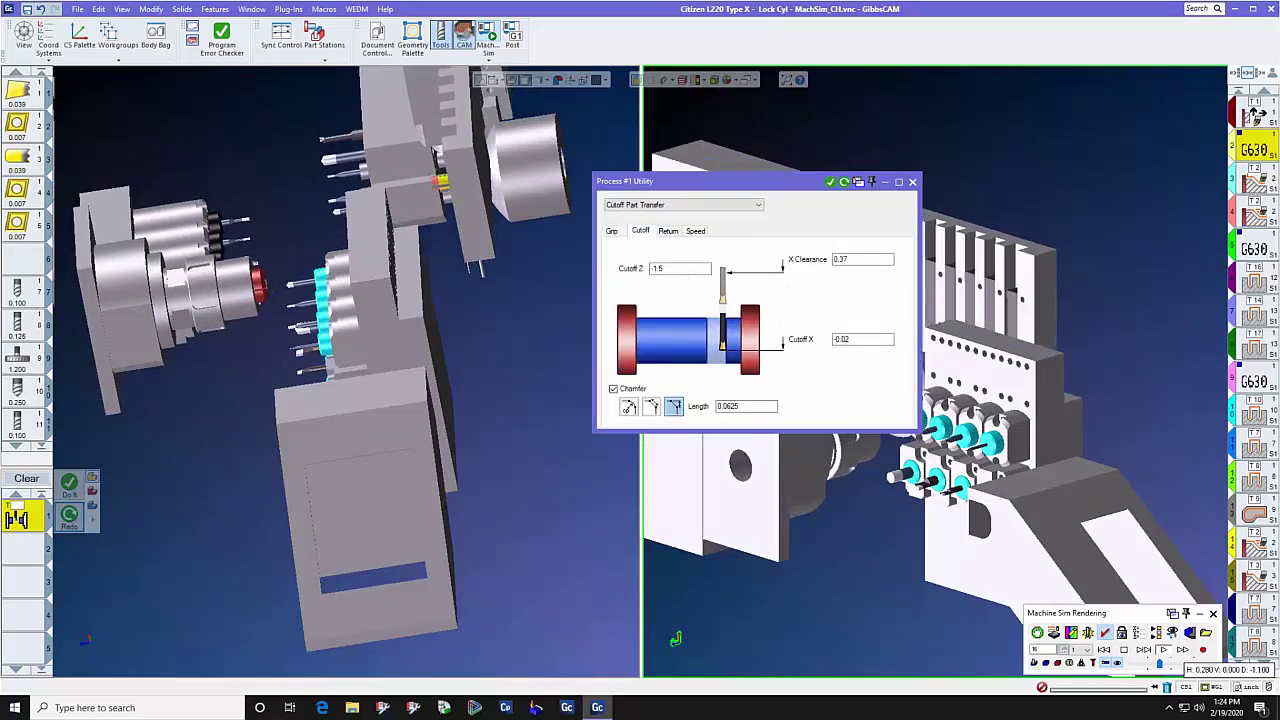
{"action": "left_click", "coordinate": [667, 231]}
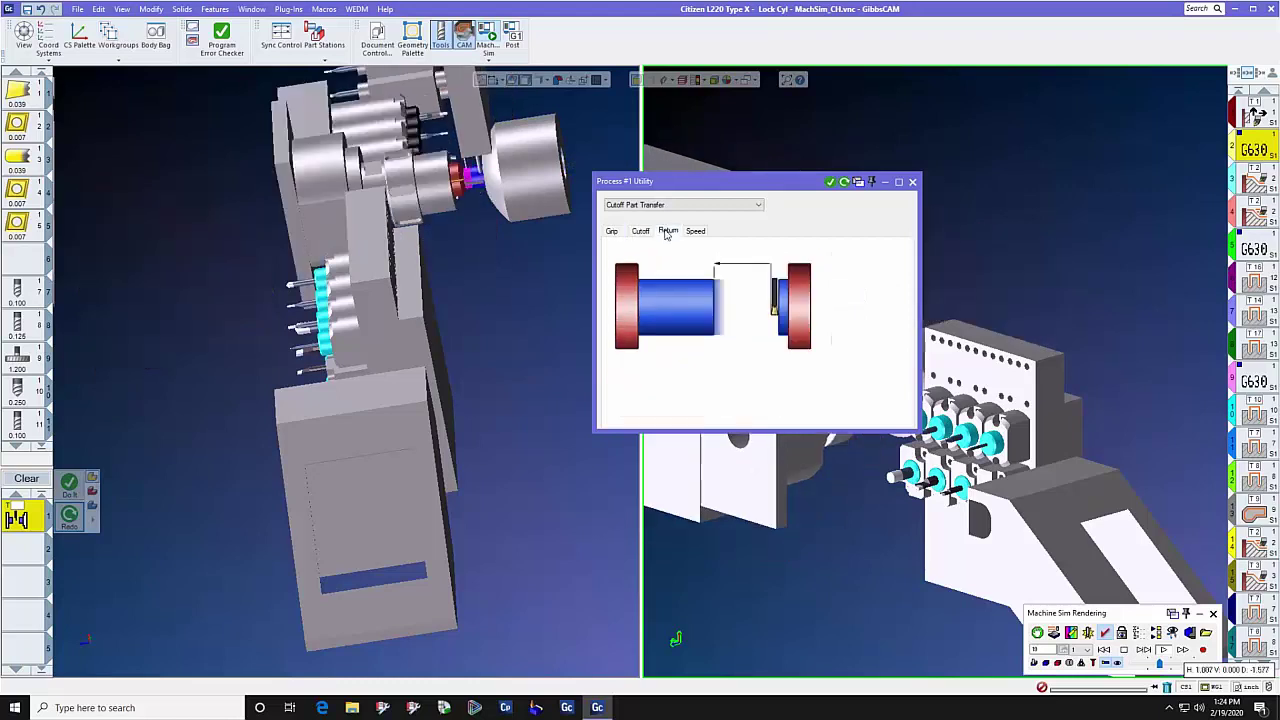
{"action": "left_click", "coordinate": [696, 231]}
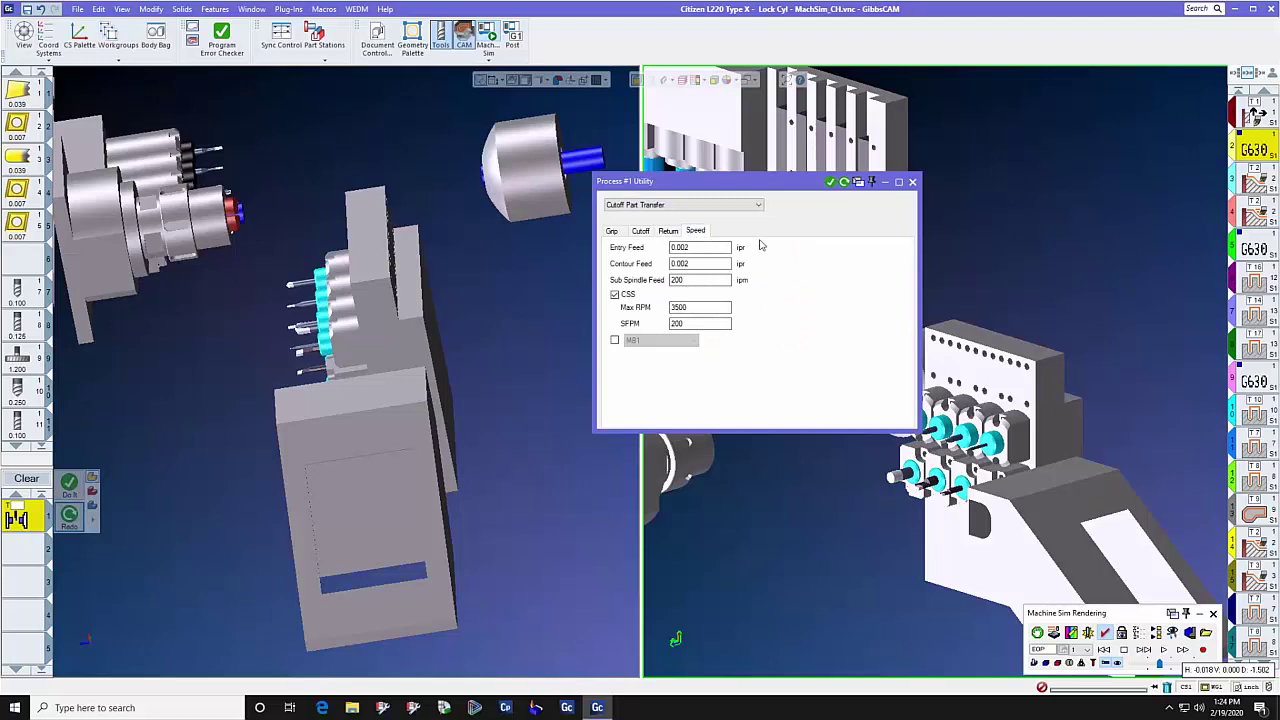
{"action": "left_click", "coordinate": [912, 182]}
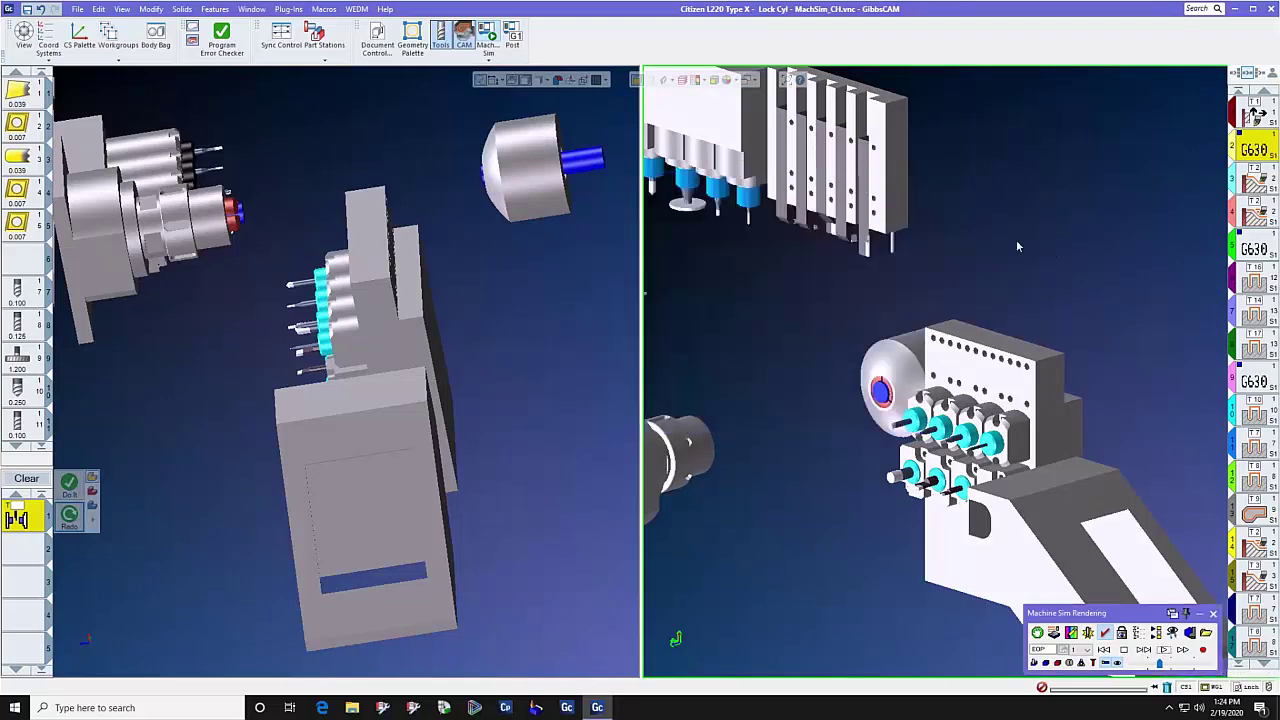
Step: Rewind the machine simulation once more and play the whole program through to its end
{"action": "left_click", "coordinate": [1104, 651]}
{"action": "left_click", "coordinate": [1165, 651]}
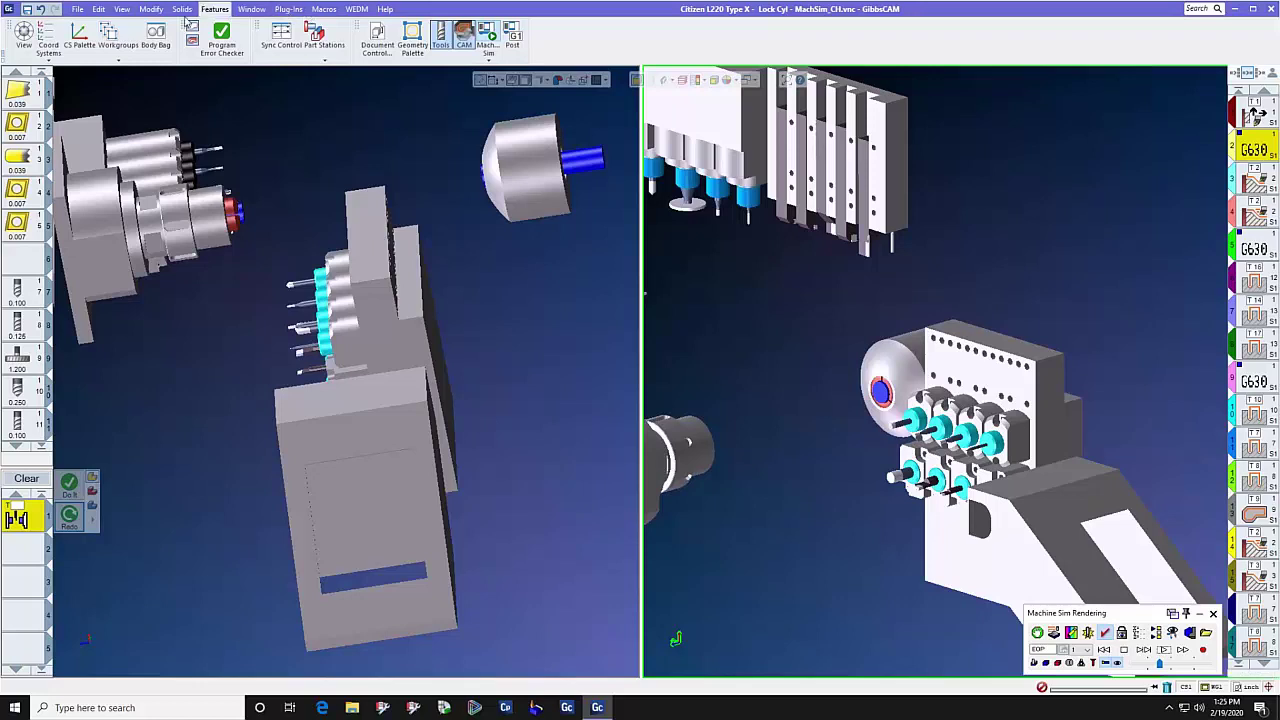
Step: Open the recent part Citizen L220E XII - Valve Piston.vnc in place of the current Lock Cyl part
{"action": "left_click", "coordinate": [77, 9]}
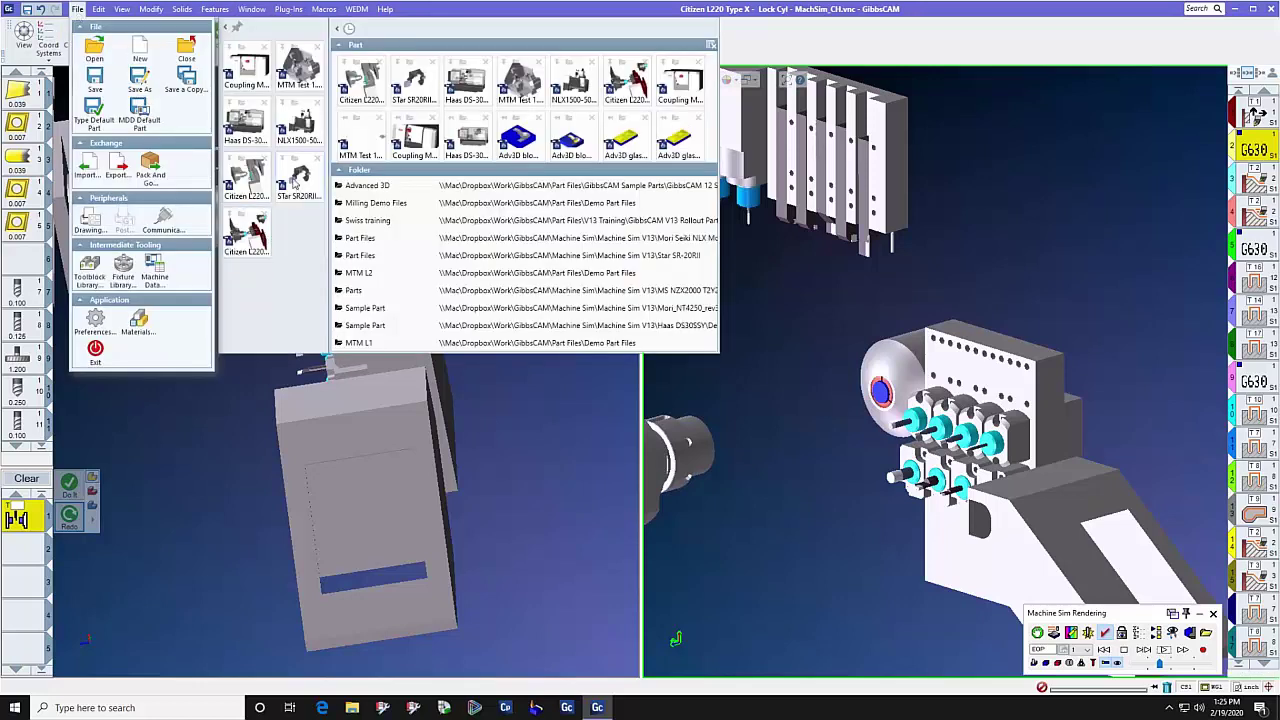
{"action": "left_click", "coordinate": [253, 229]}
{"action": "left_click", "coordinate": [646, 375]}
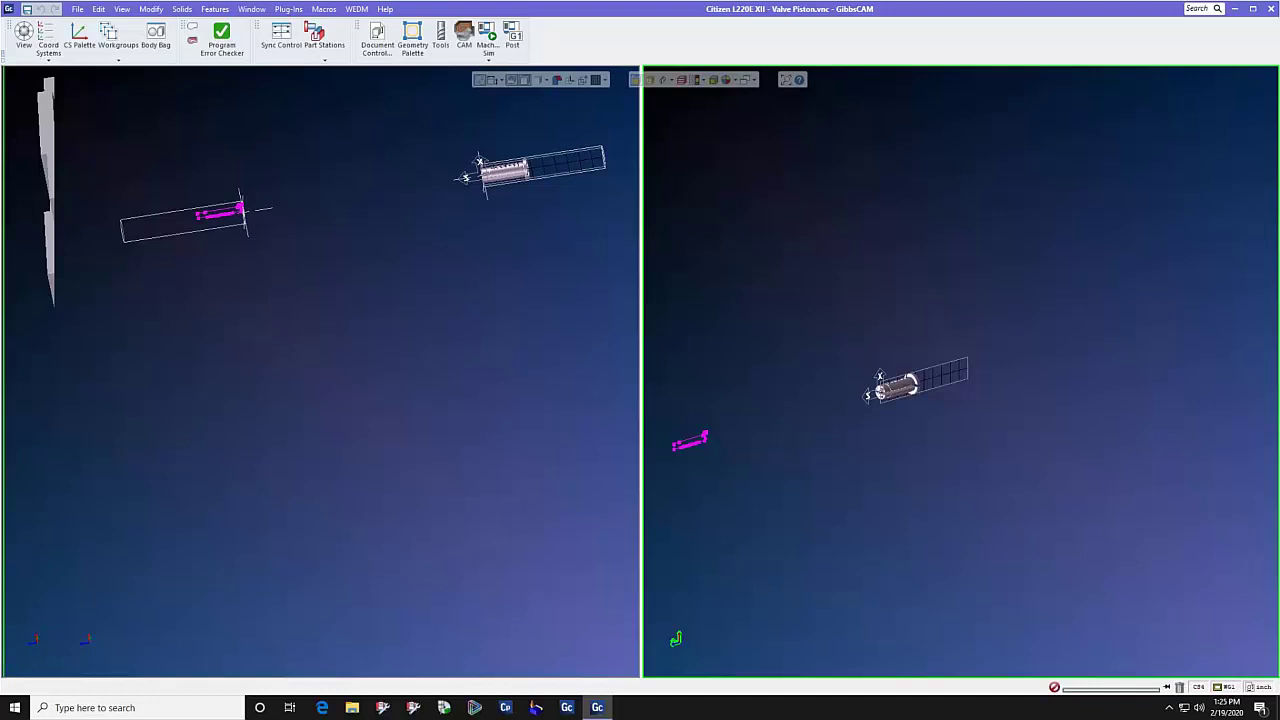
Step: Start the Valve Piston machine simulation, reduce its playback speed, and watch the whole program from both viewing angles
{"action": "left_click", "coordinate": [487, 38]}
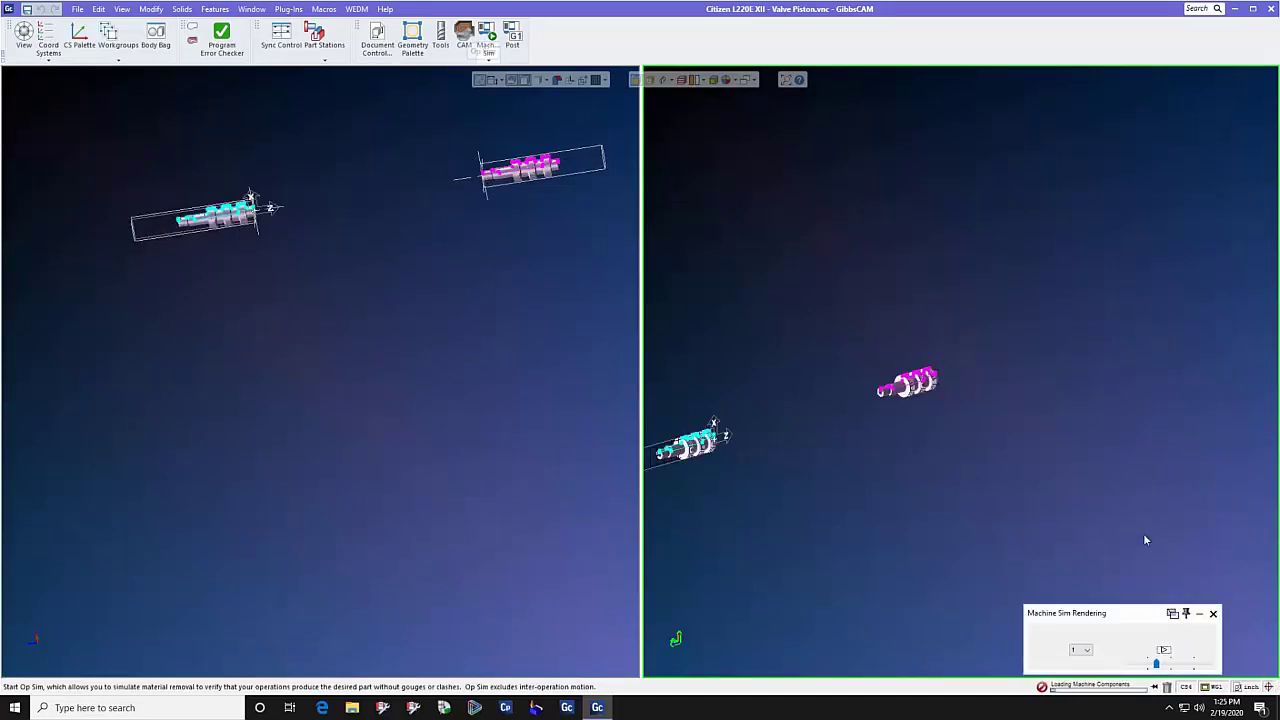
{"action": "left_click", "coordinate": [1164, 650]}
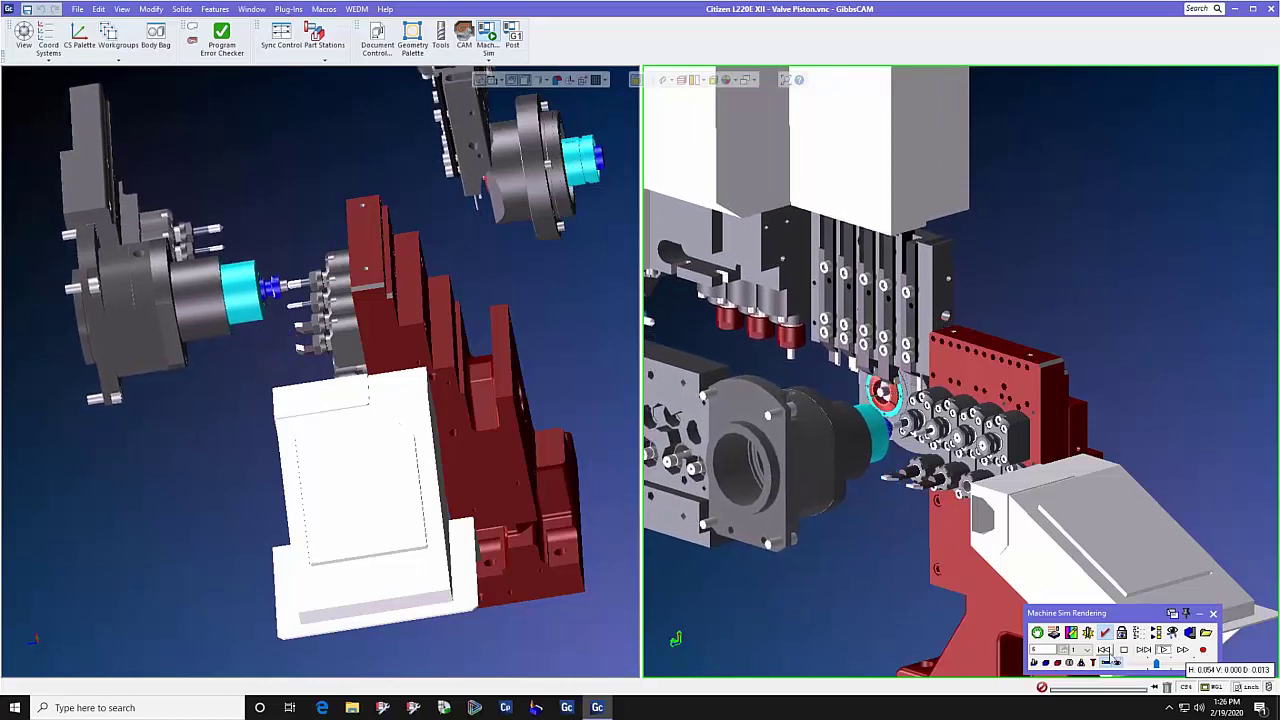
{"action": "left_click", "coordinate": [1157, 664]}
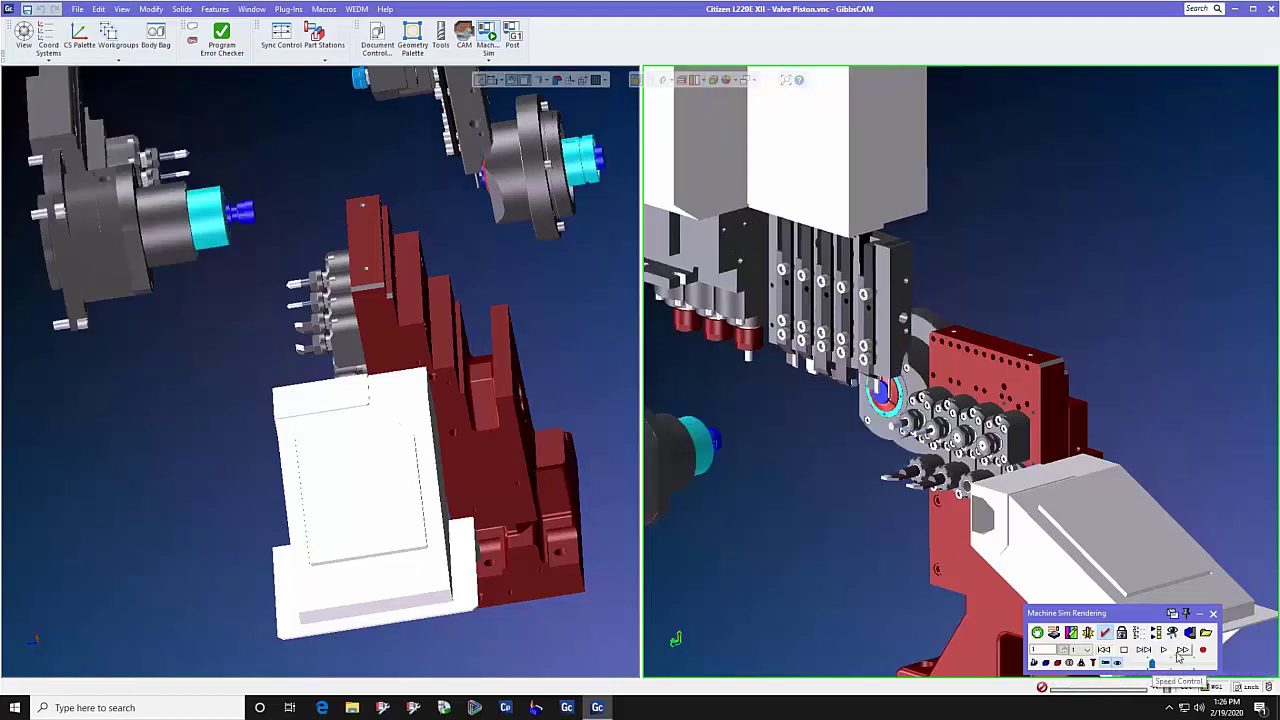
{"action": "left_click", "coordinate": [1165, 650]}
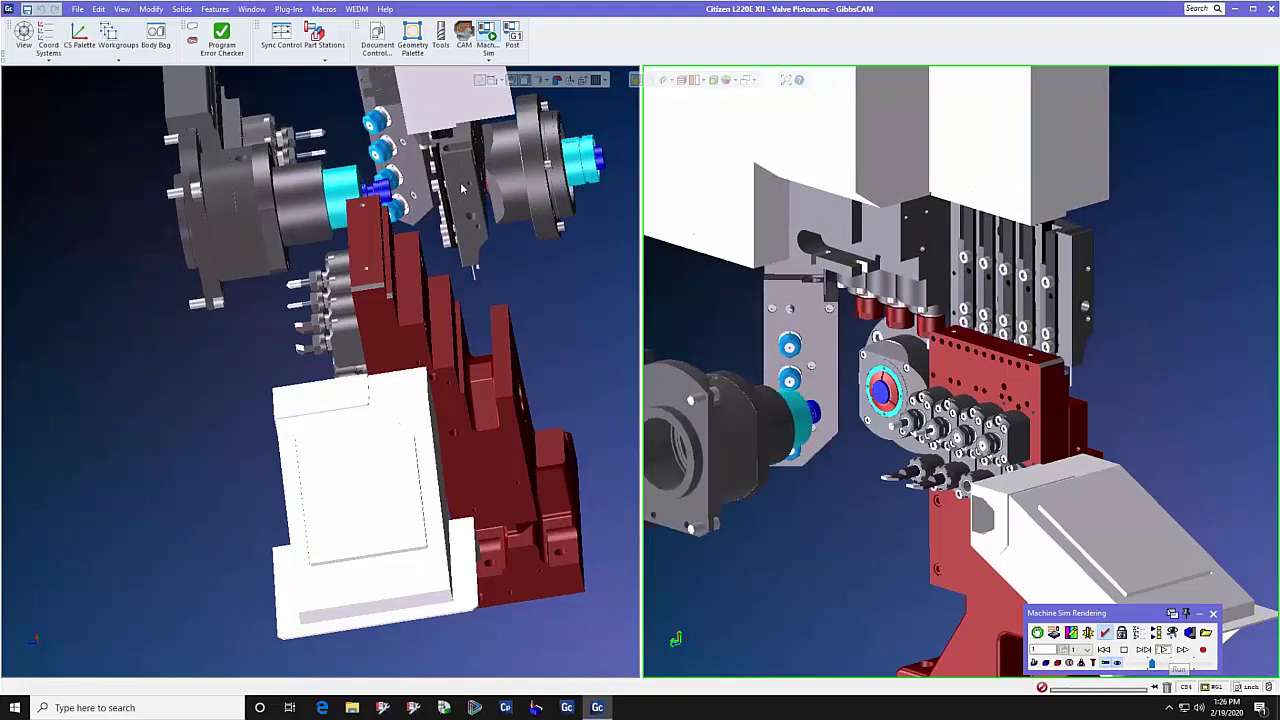
{"action": "left_click", "coordinate": [540, 318]}
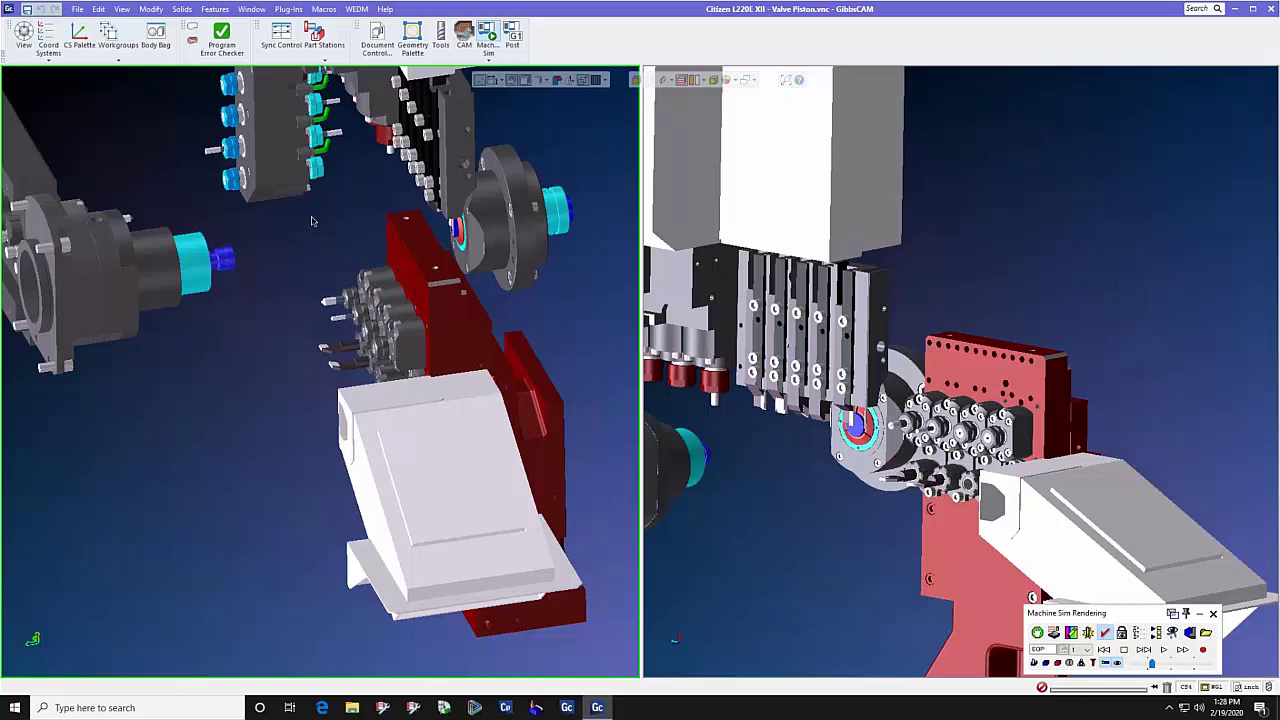
Step: Review the Valve Piston document's machine, material and main spindle workspace settings, and close them
{"action": "left_click", "coordinate": [377, 40]}
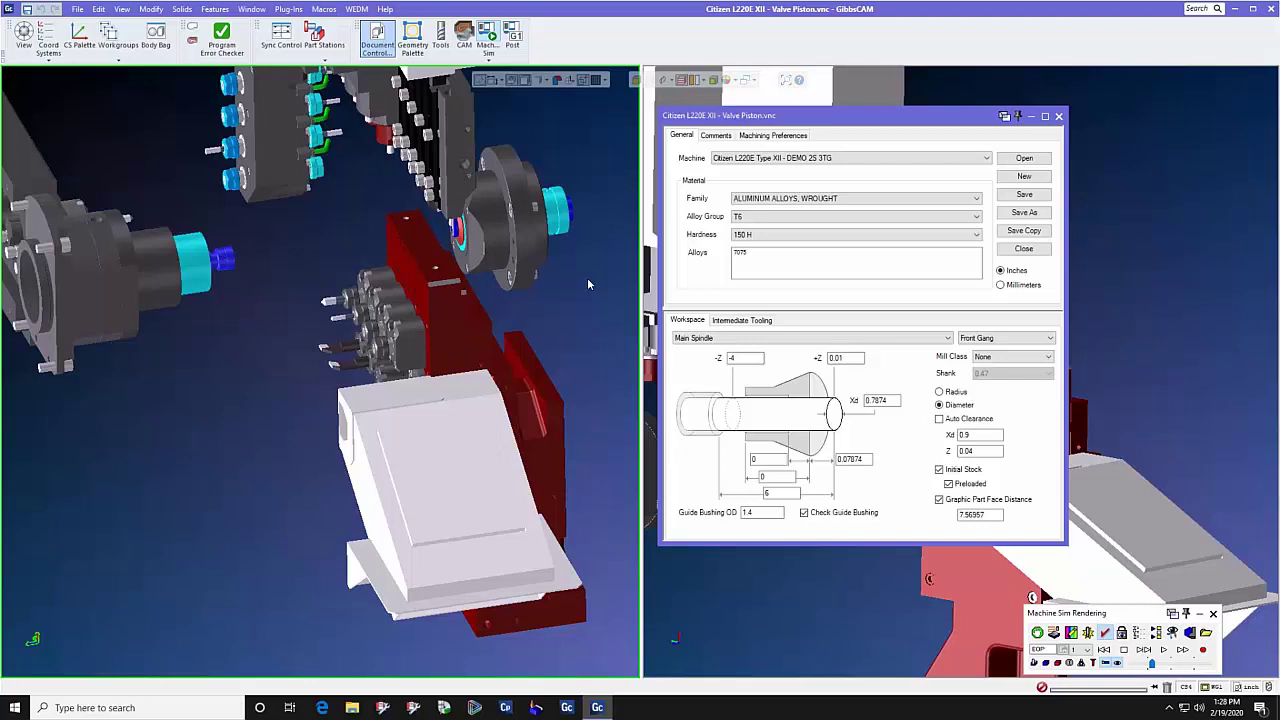
{"action": "left_click_drag", "start_coordinate": [785, 127], "coordinate": [527, 139]}
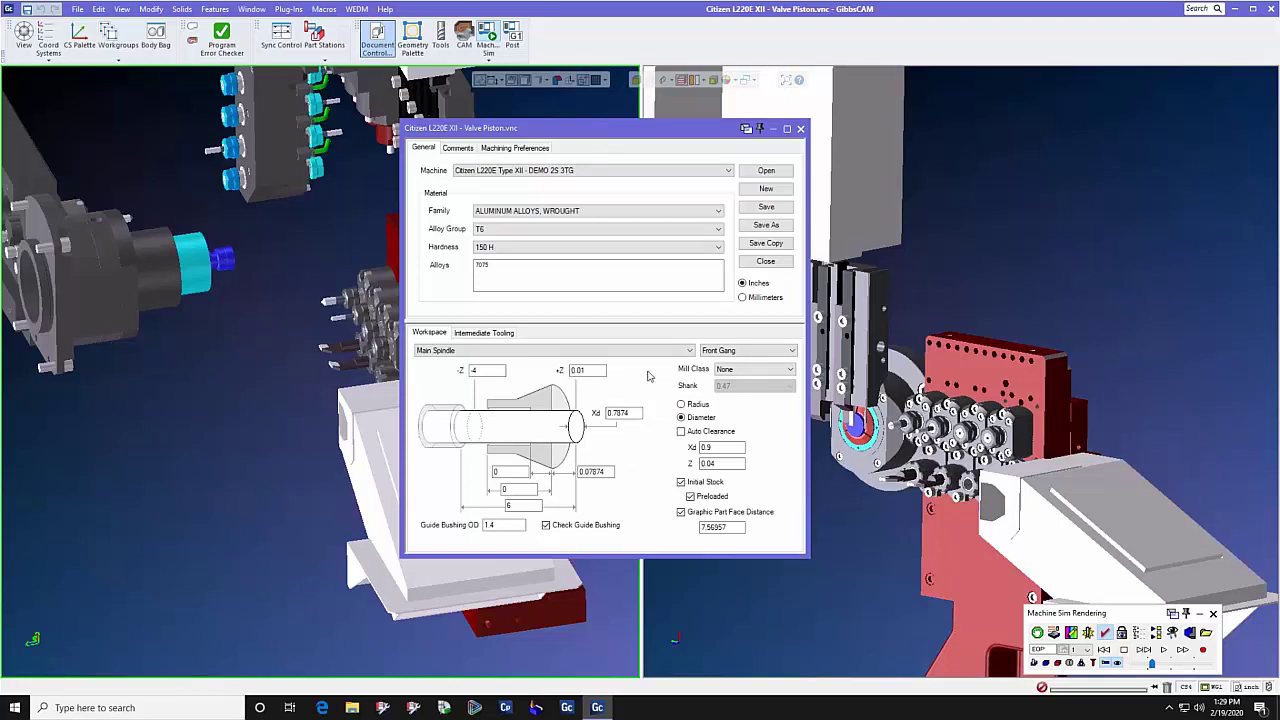
{"action": "left_click", "coordinate": [800, 129]}
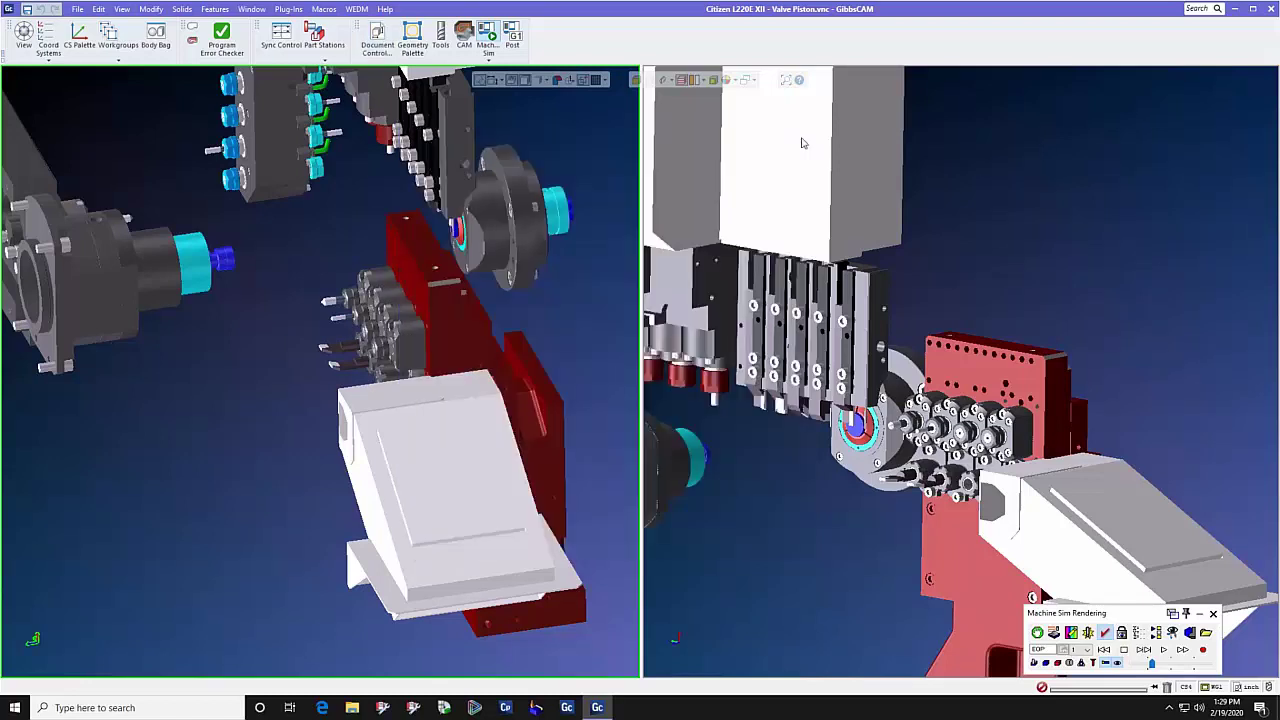
Step: Create a VMM utility process with no tool as process 1
{"action": "left_click", "coordinate": [440, 40]}
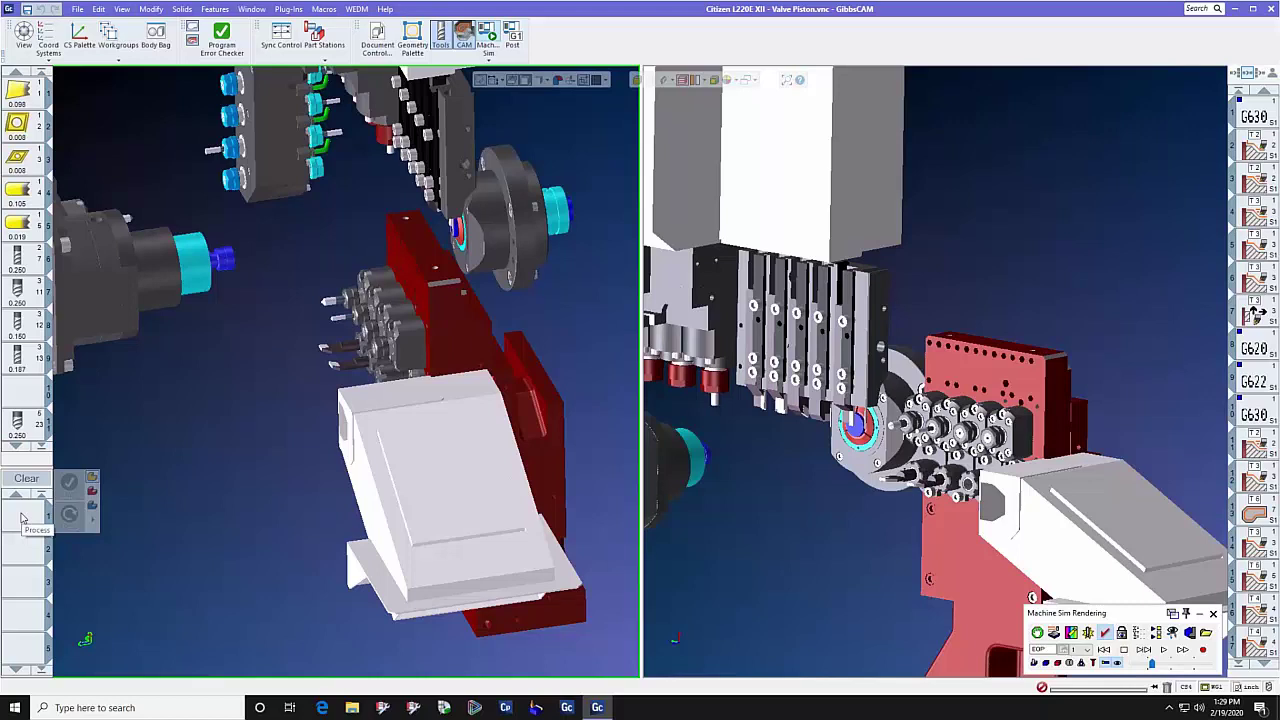
{"action": "right_click", "coordinate": [22, 516]}
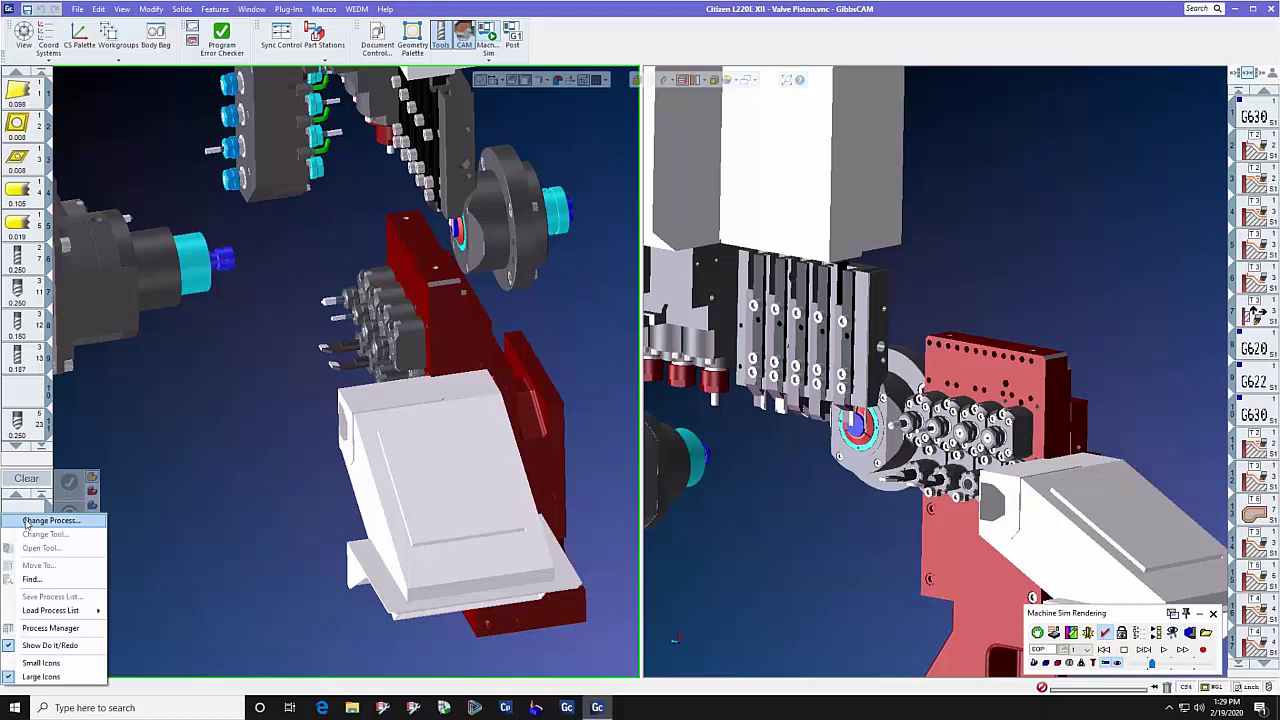
{"action": "left_click", "coordinate": [26, 521]}
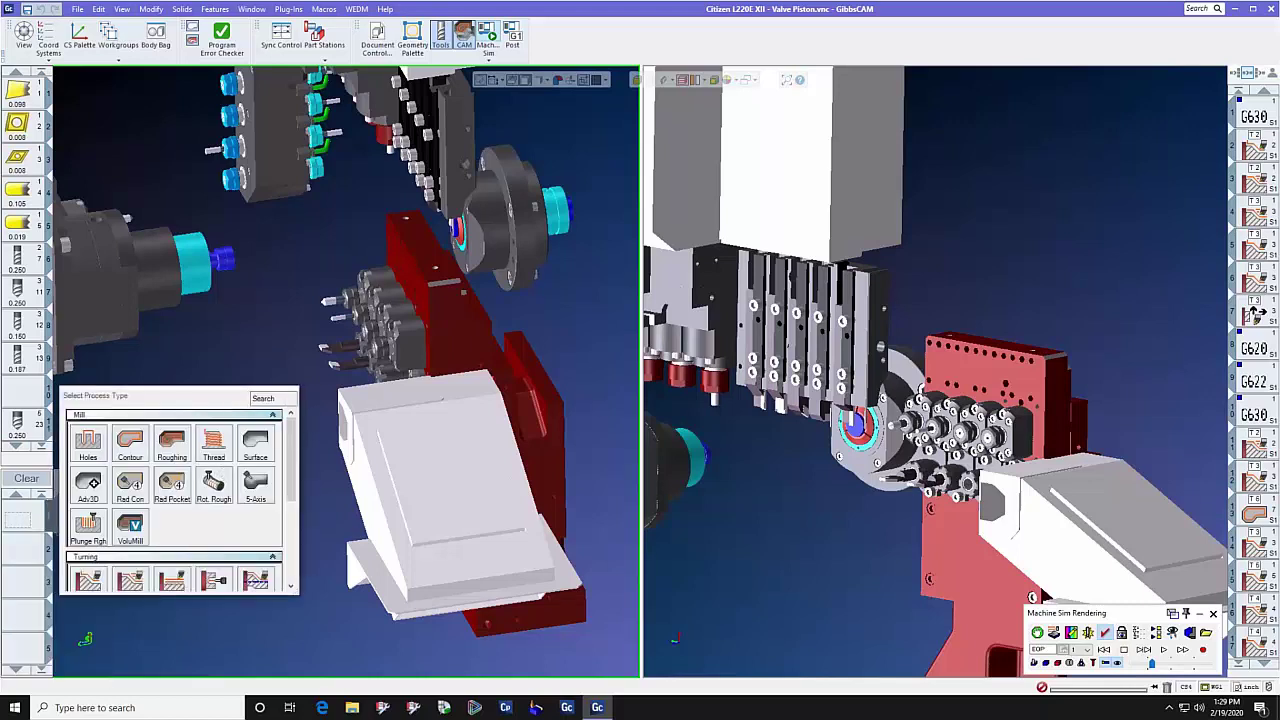
{"action": "left_click_drag", "start_coordinate": [291, 428], "coordinate": [291, 515]}
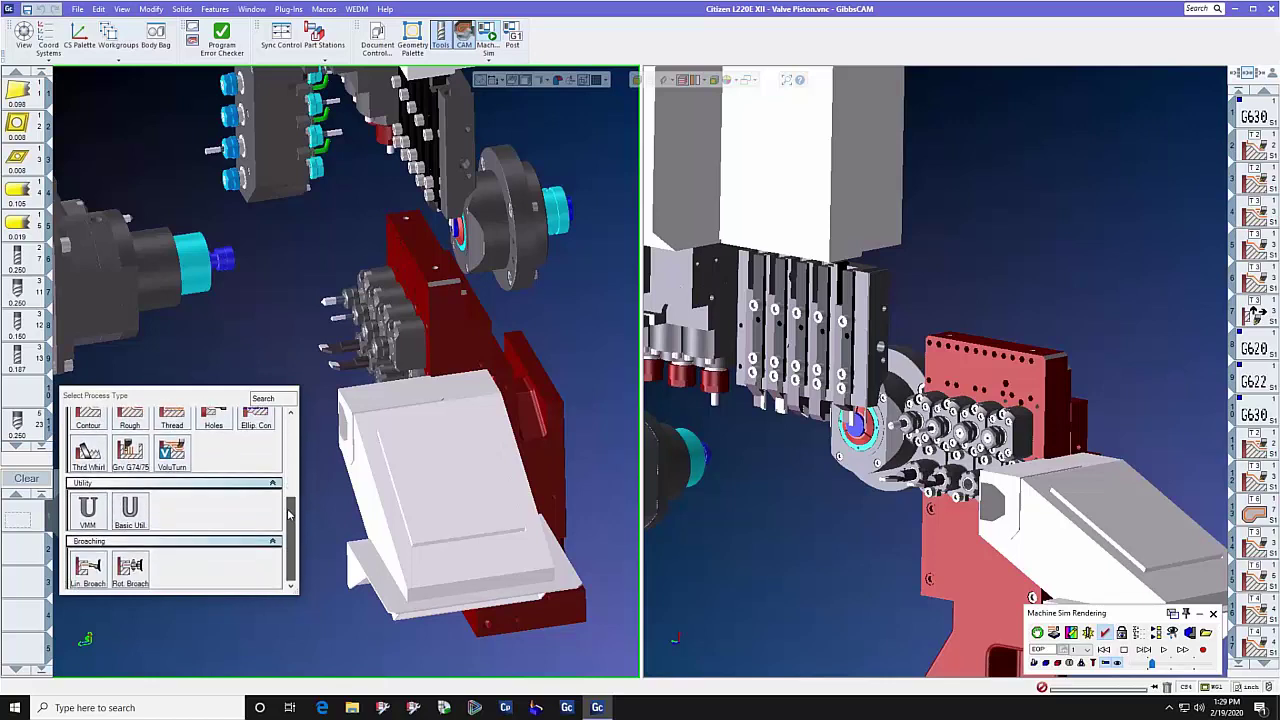
{"action": "left_click", "coordinate": [88, 512]}
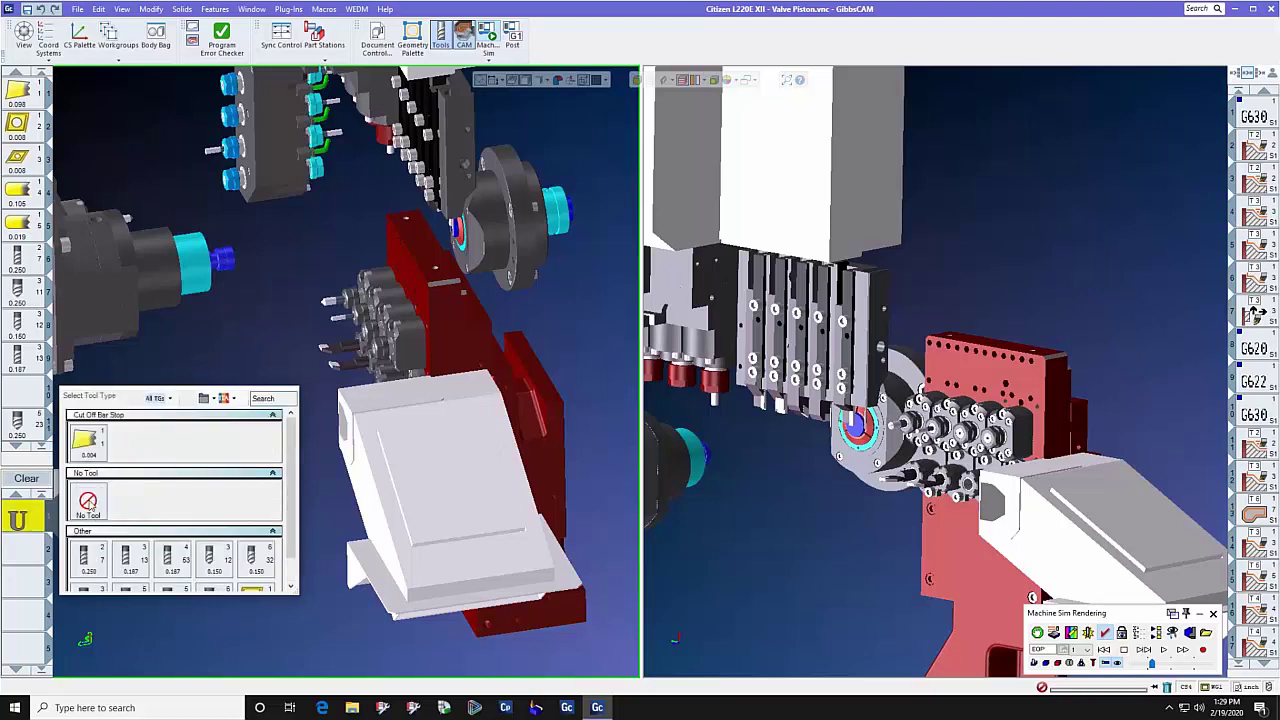
{"action": "left_click", "coordinate": [89, 503]}
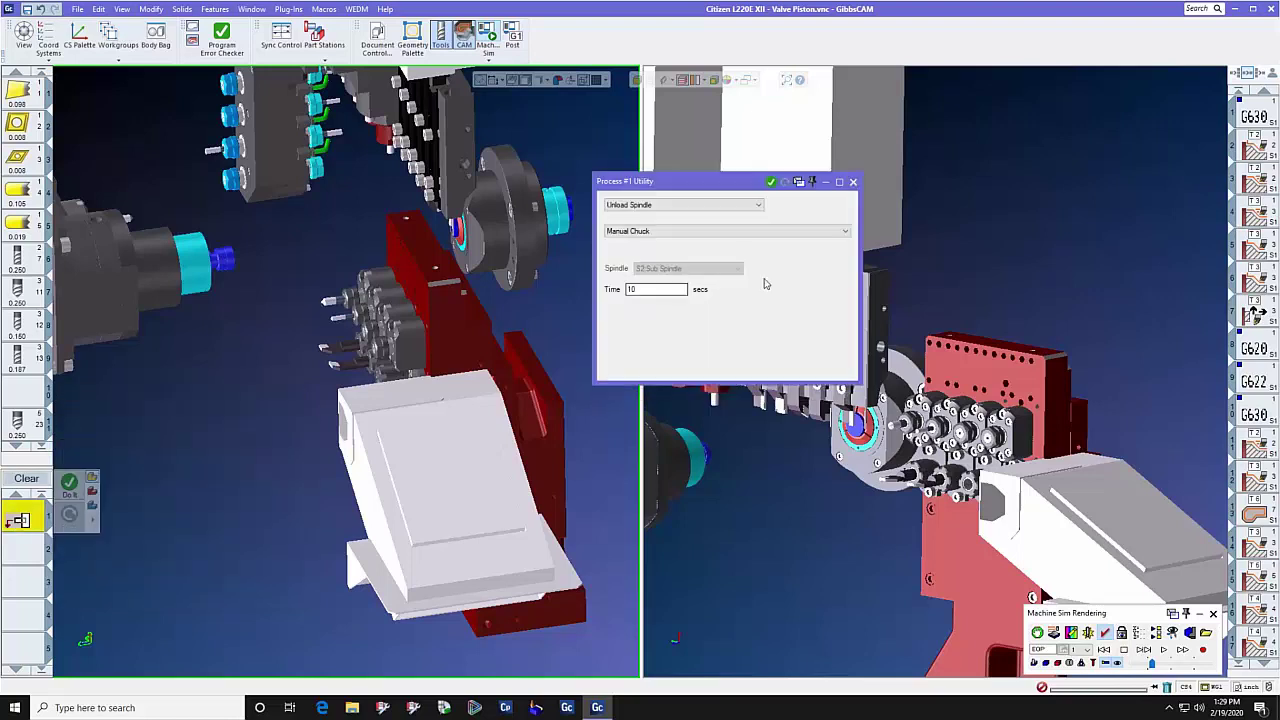
Step: Review the utility types available for process 1, keep Unload Spindle, close the process, and replay the machine simulation from the start
{"action": "left_click_drag", "start_coordinate": [738, 181], "coordinate": [653, 209]}
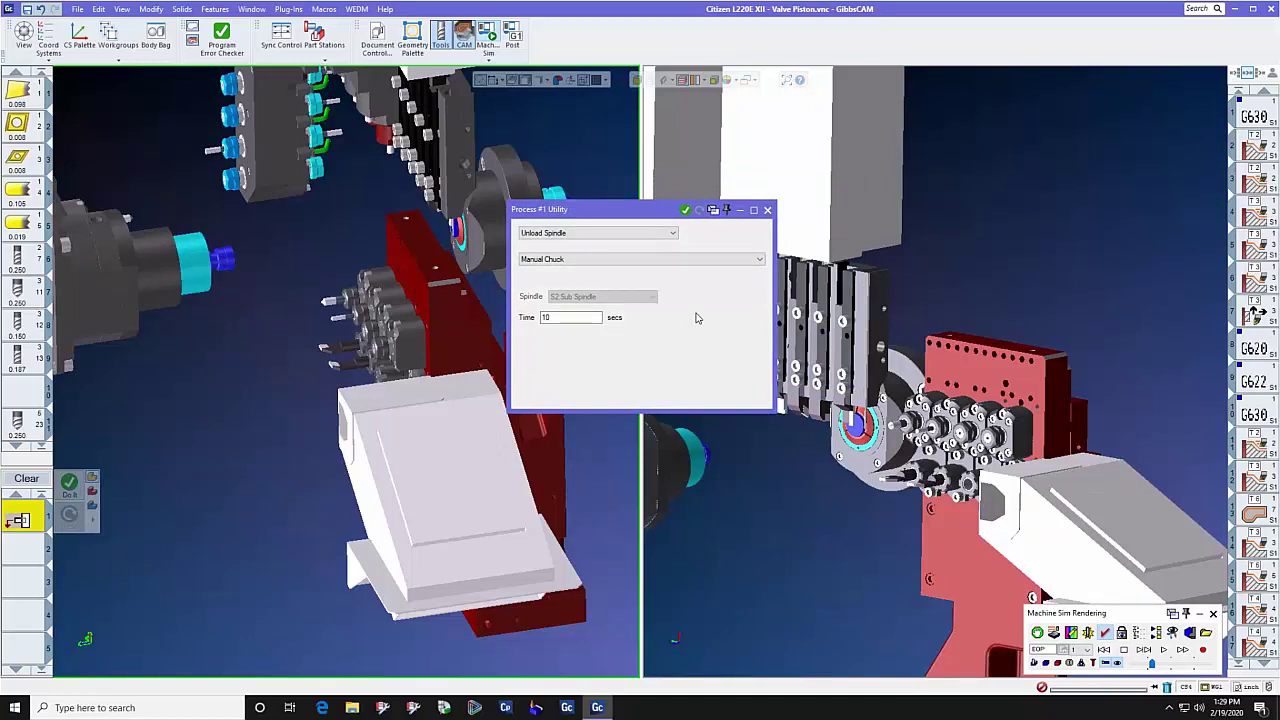
{"action": "left_click", "coordinate": [670, 234]}
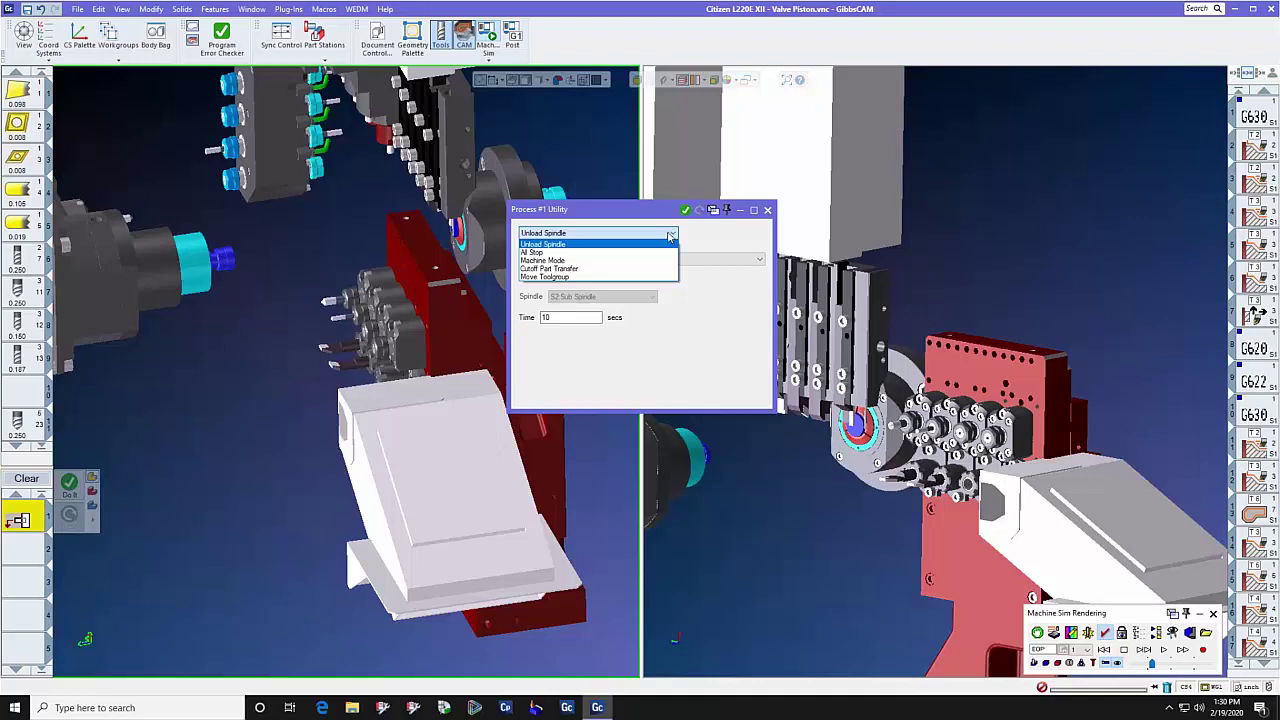
{"action": "left_click", "coordinate": [662, 215]}
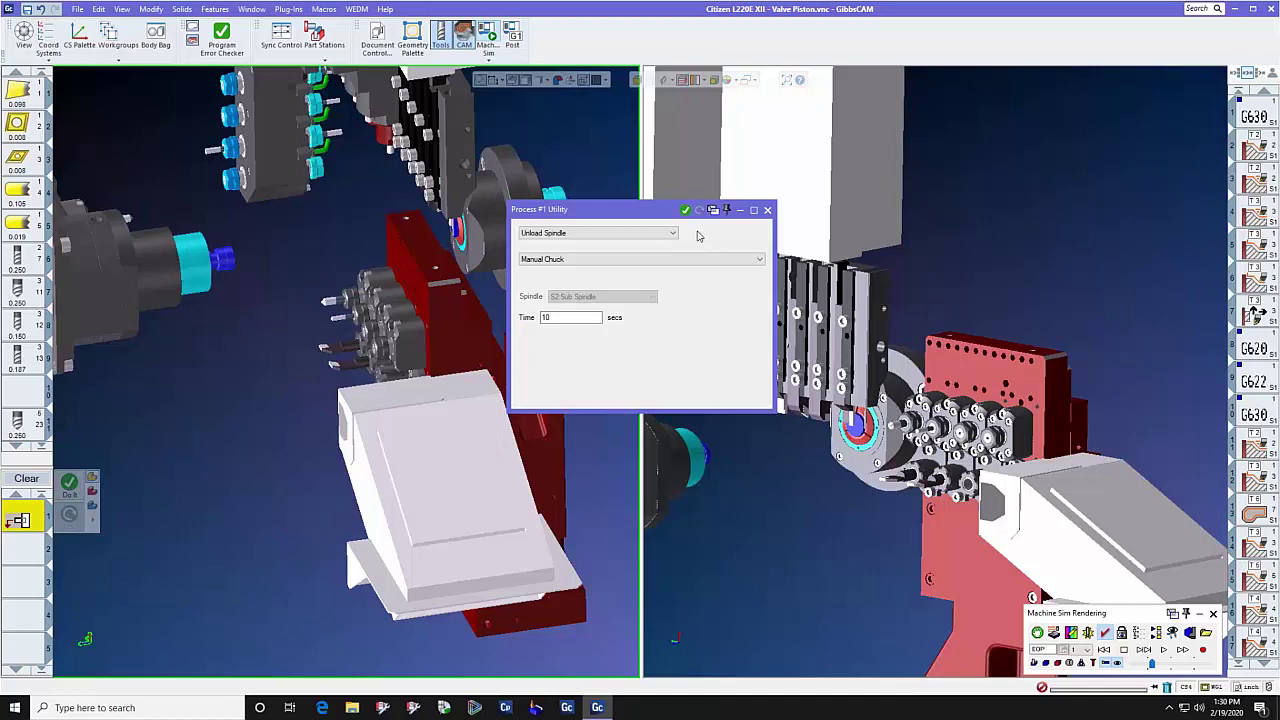
{"action": "left_click", "coordinate": [768, 211]}
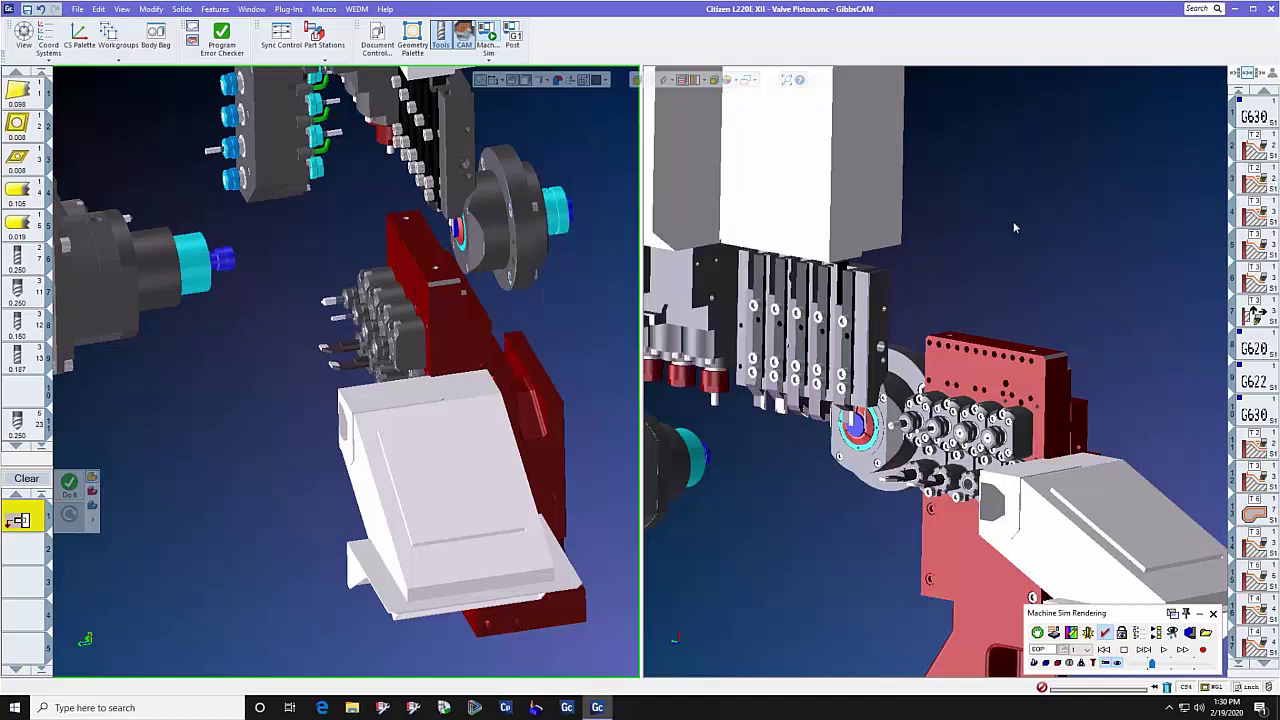
{"action": "left_click", "coordinate": [1103, 649]}
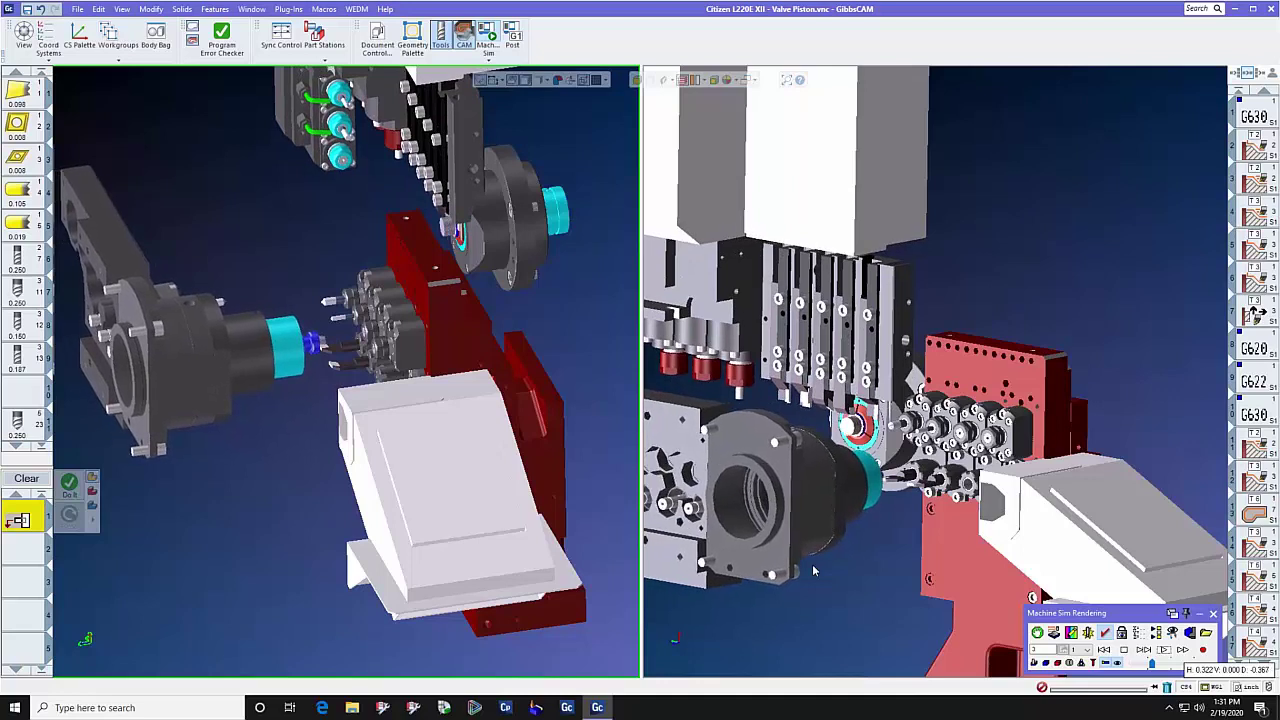
Step: Open the recent part Coupling MoriNT4250.vnc in place of the Valve Piston part
{"action": "left_click", "coordinate": [77, 9]}
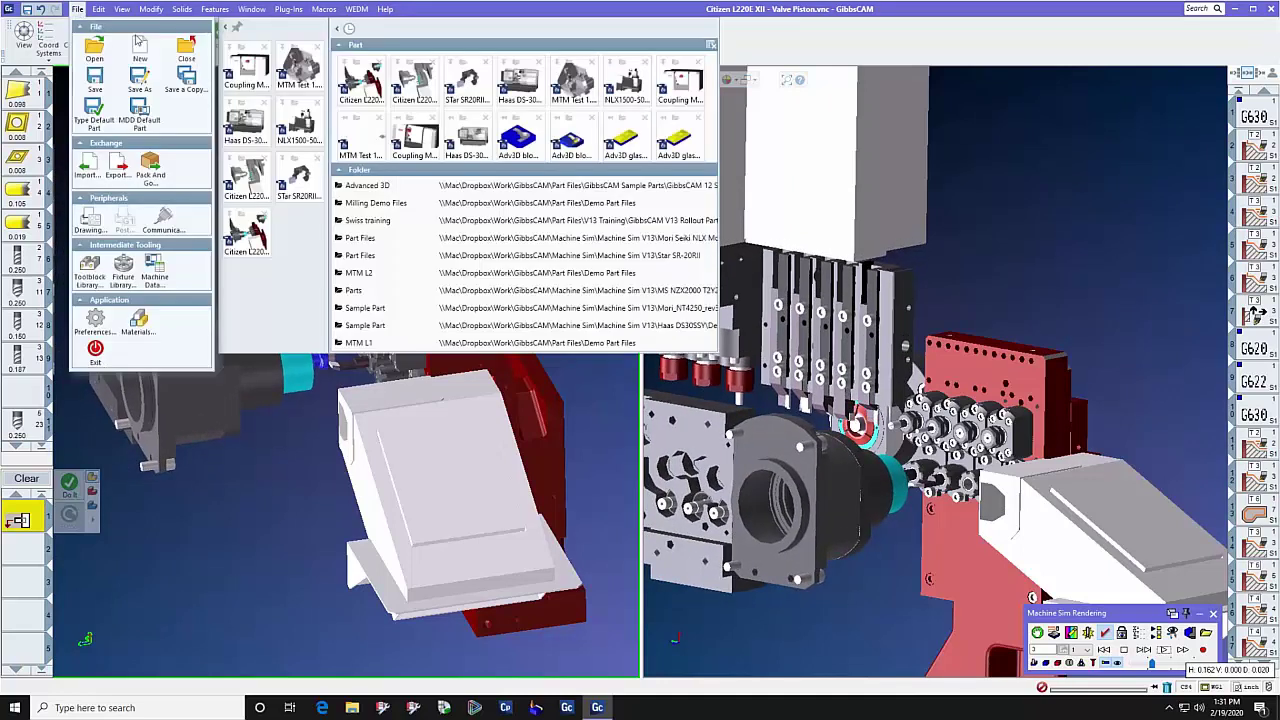
{"action": "left_click", "coordinate": [240, 77]}
{"action": "left_click", "coordinate": [634, 372]}
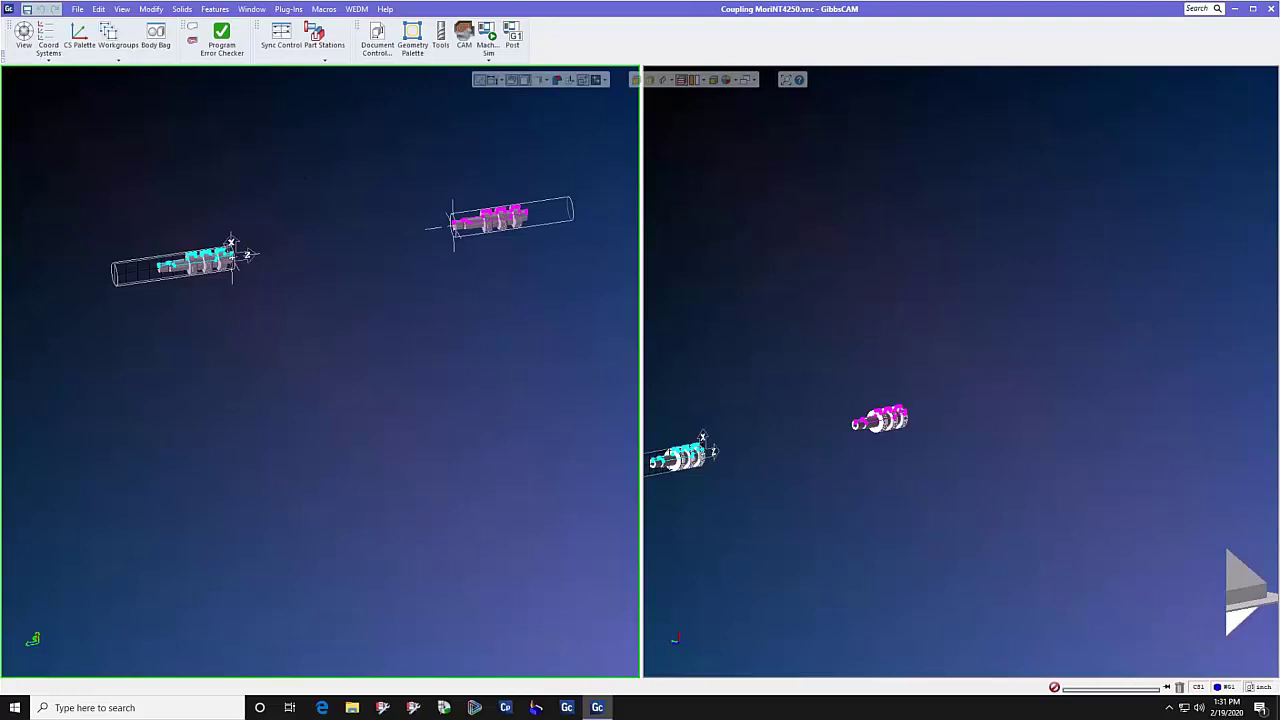
Step: Run the Coupling part's machine simulation to its end with a closer view of the NT4250 work area, and restart it from the beginning
{"action": "left_click", "coordinate": [487, 40]}
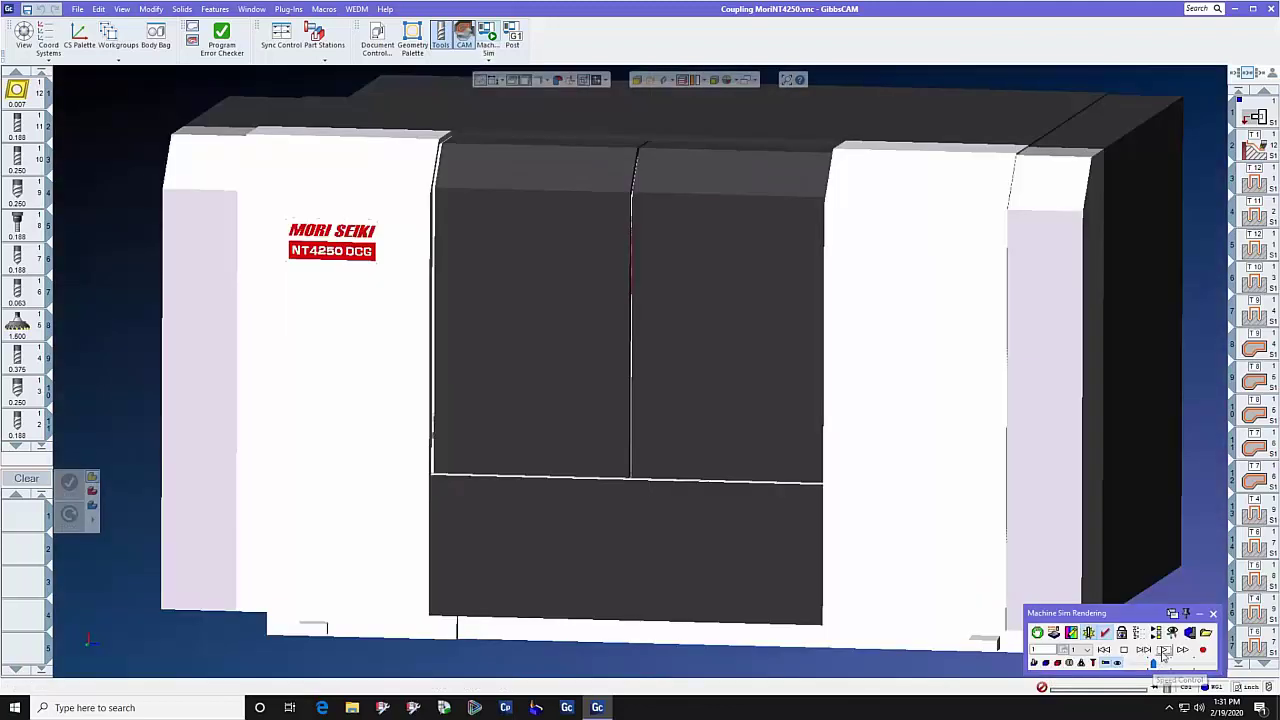
{"action": "left_click", "coordinate": [1164, 650]}
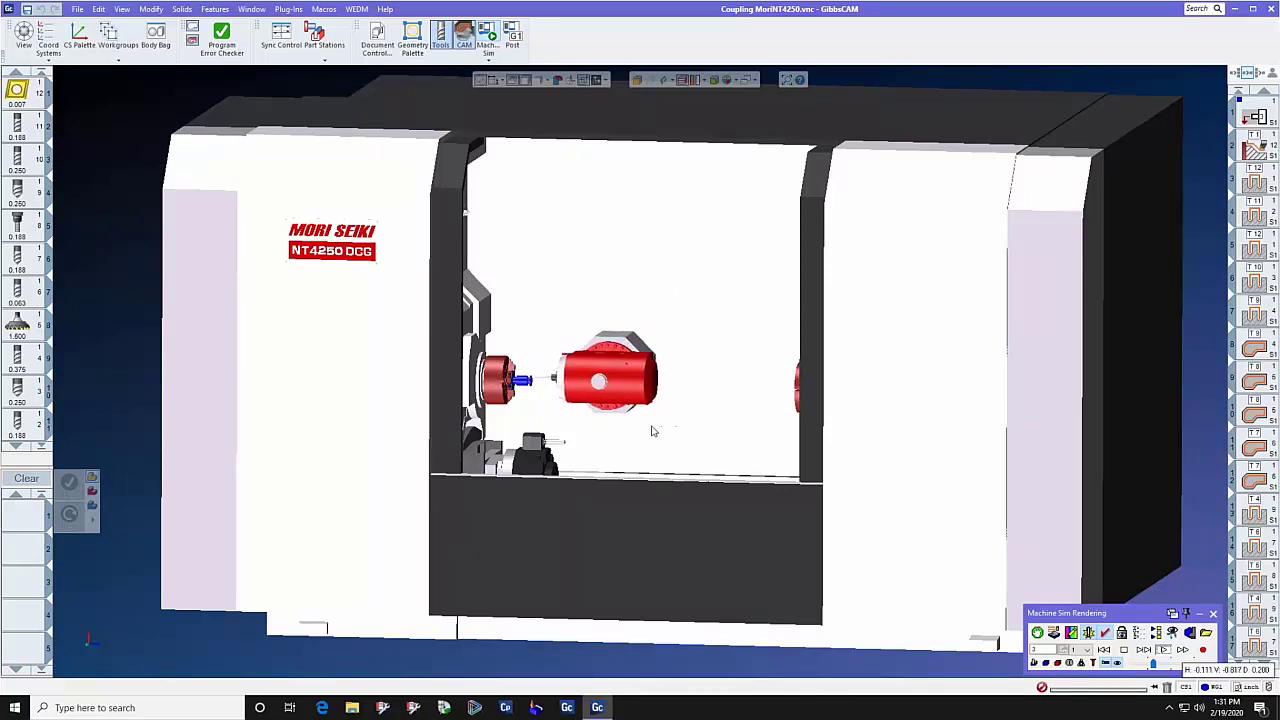
{"action": "scroll", "coordinate": [648, 430], "scroll_direction": "up", "scroll_amount": 2}
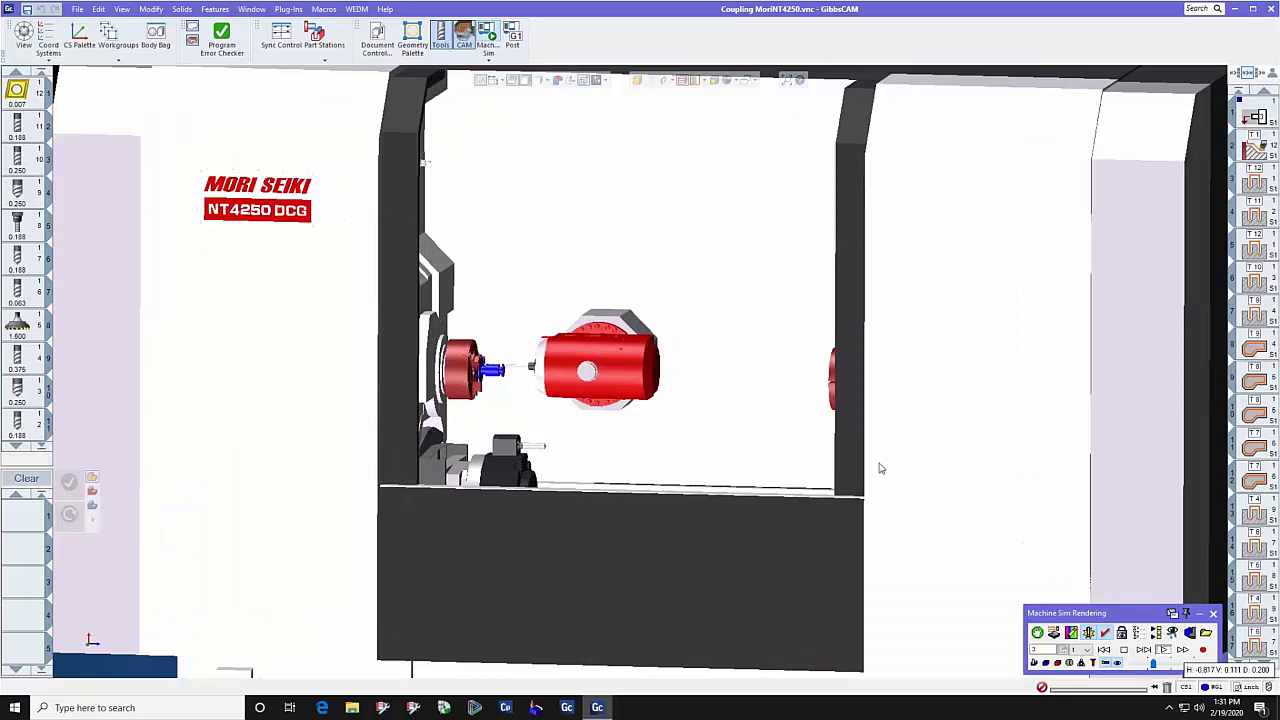
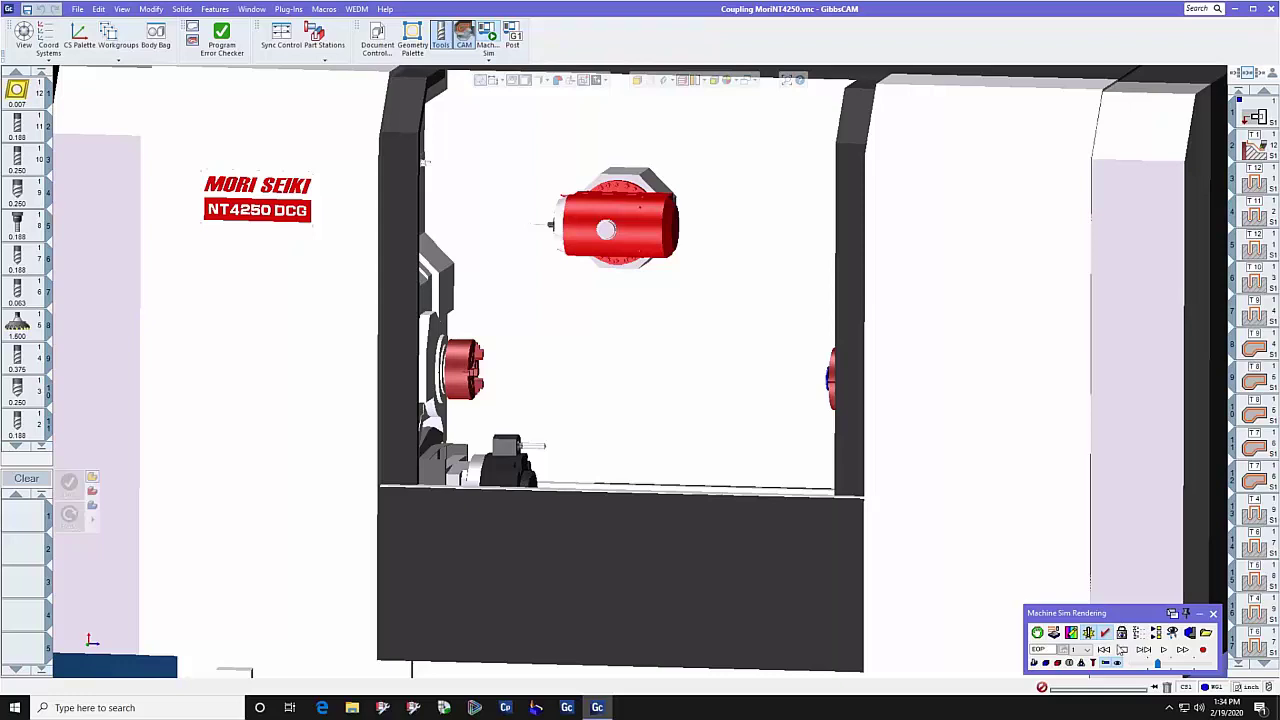
{"action": "left_click", "coordinate": [1104, 649]}
{"action": "left_click", "coordinate": [1164, 651]}
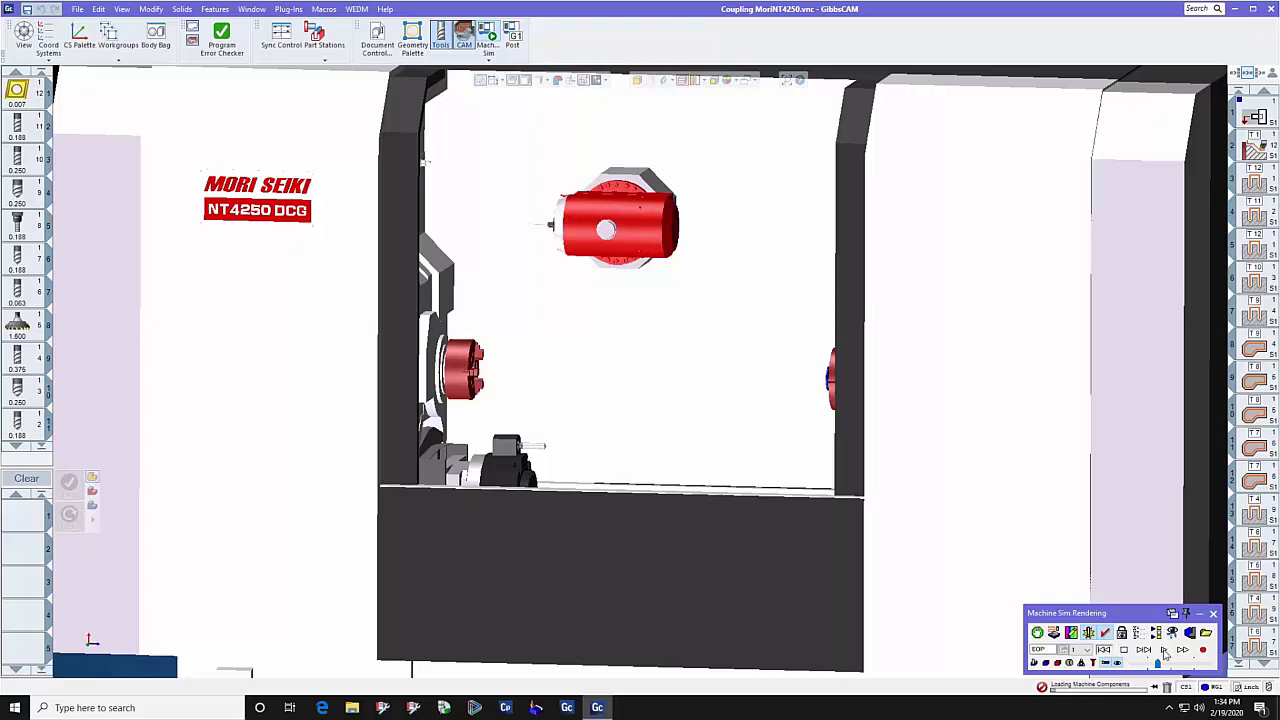